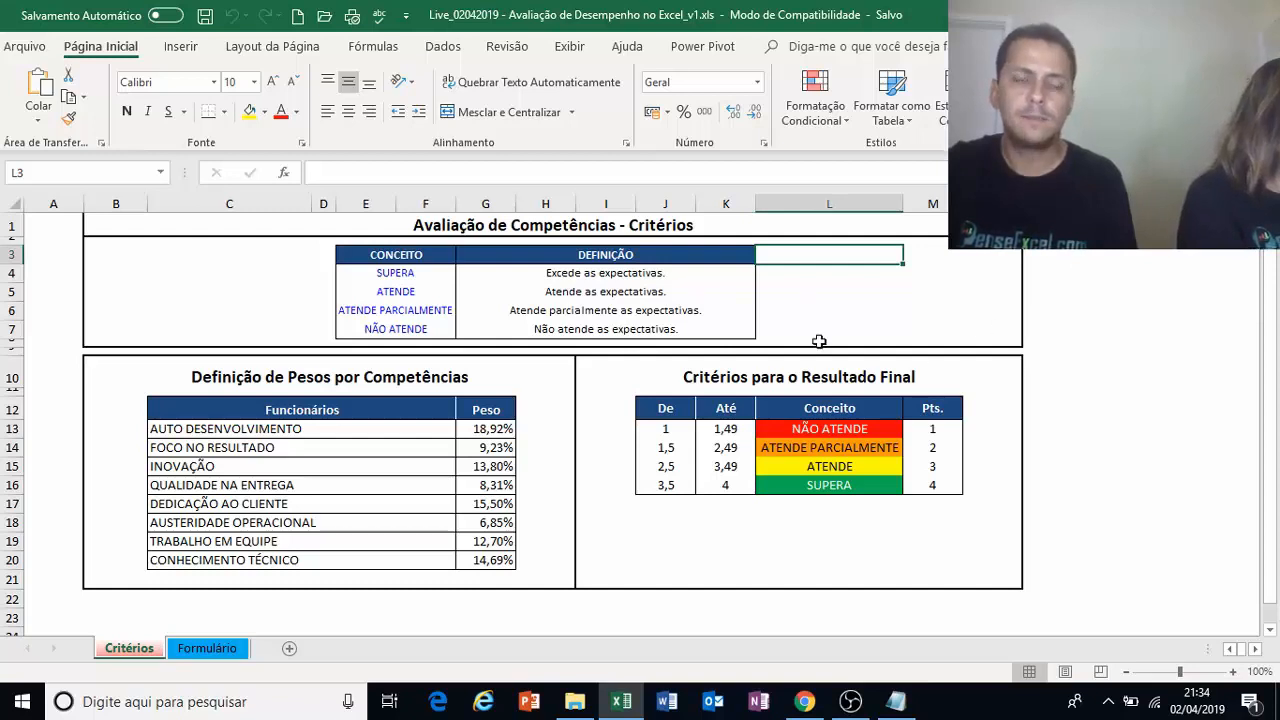
- Open the Formulário sheet and examine the Auto Desenvolvimento competency with the evaluation items listed under it
{"action": "left_click", "coordinate": [510, 226]}
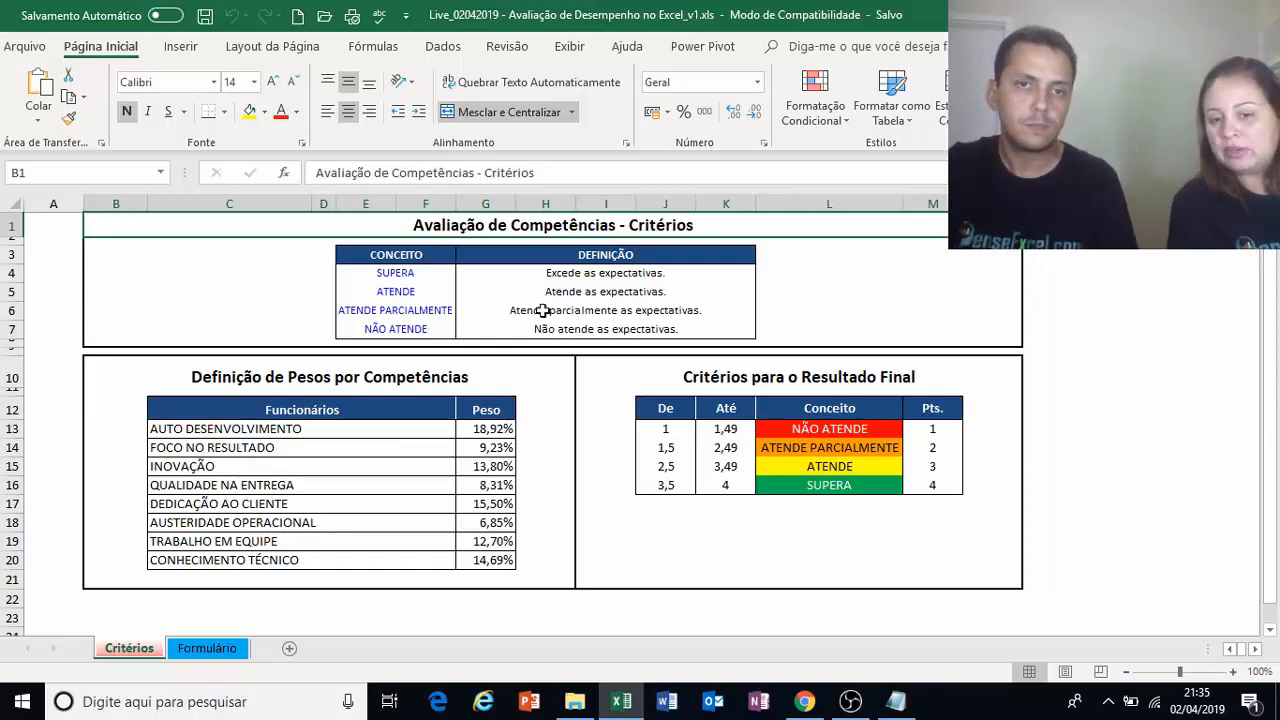
{"action": "left_click", "coordinate": [196, 649]}
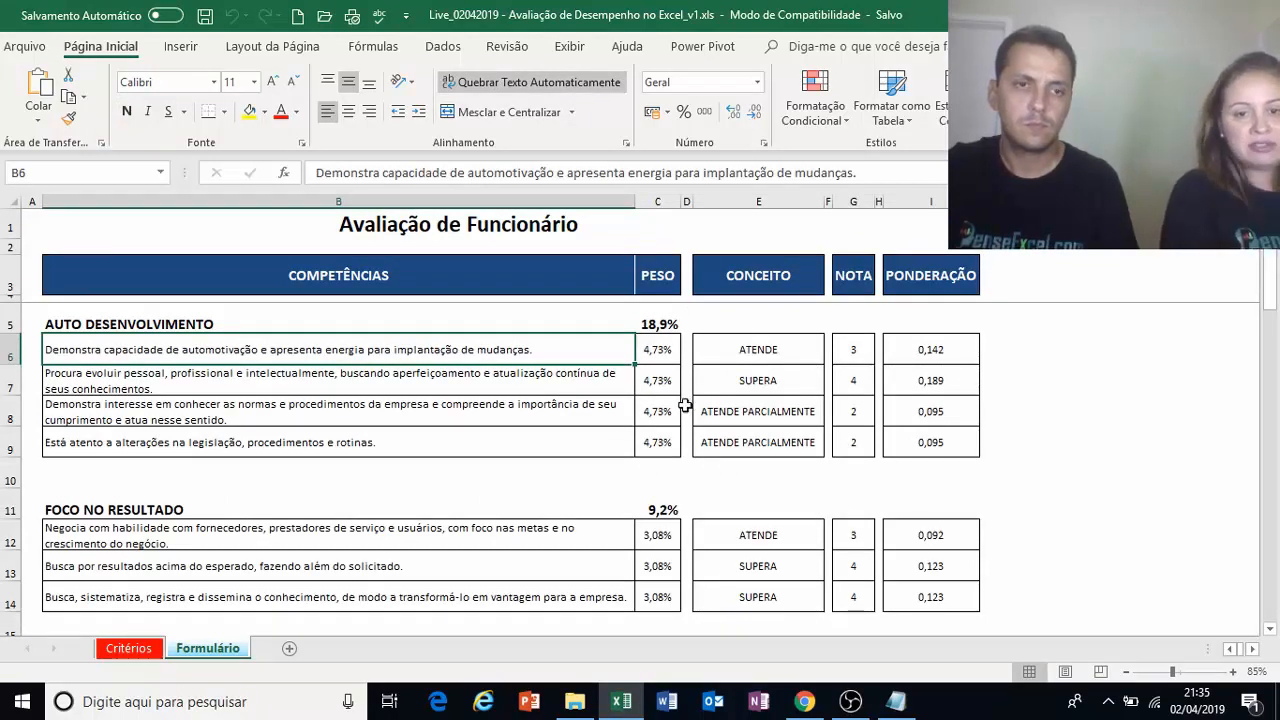
{"action": "left_click", "coordinate": [216, 324]}
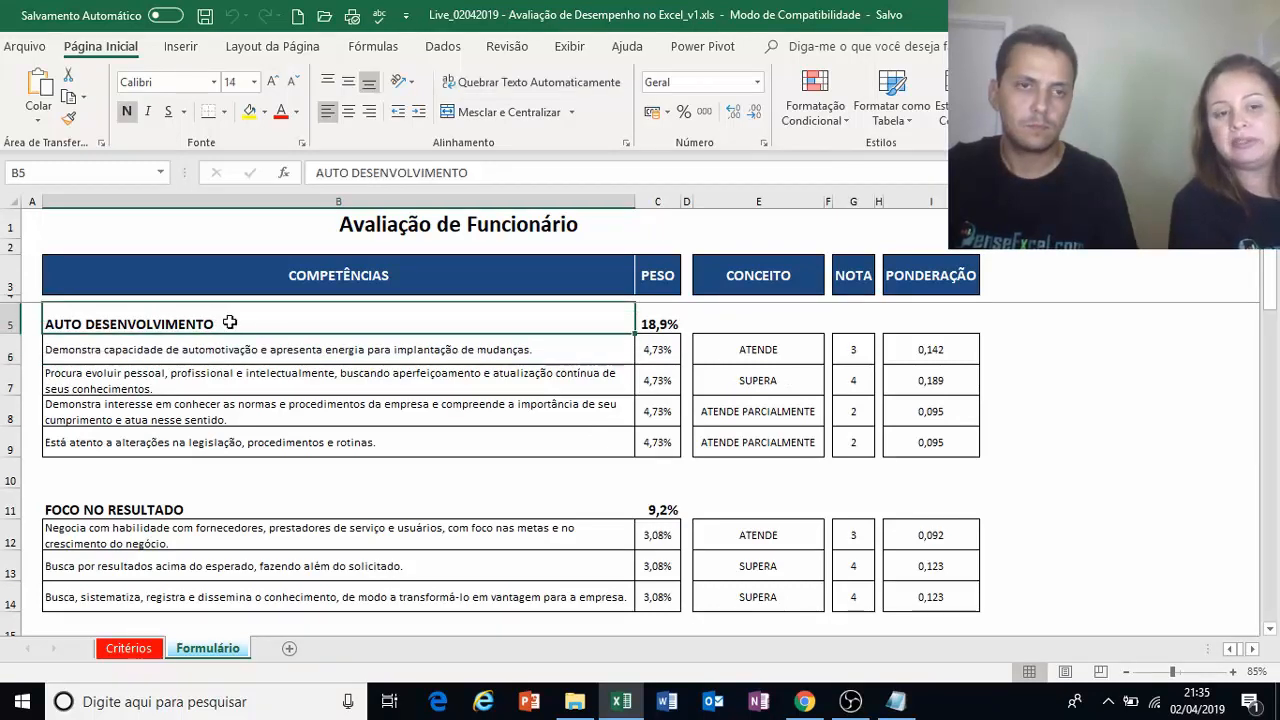
{"action": "double_click", "coordinate": [218, 323]}
{"action": "left_click_drag", "start_coordinate": [216, 323], "coordinate": [24, 322]}
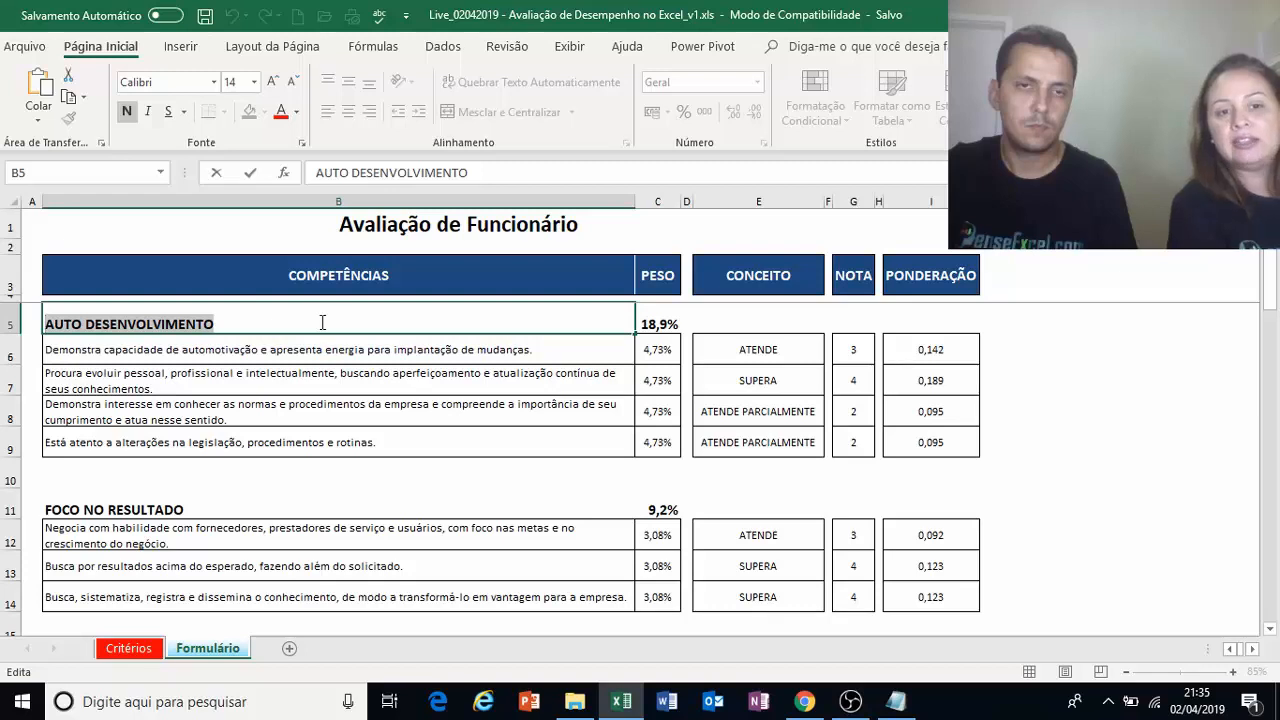
{"action": "left_click_drag", "start_coordinate": [283, 345], "coordinate": [238, 447]}
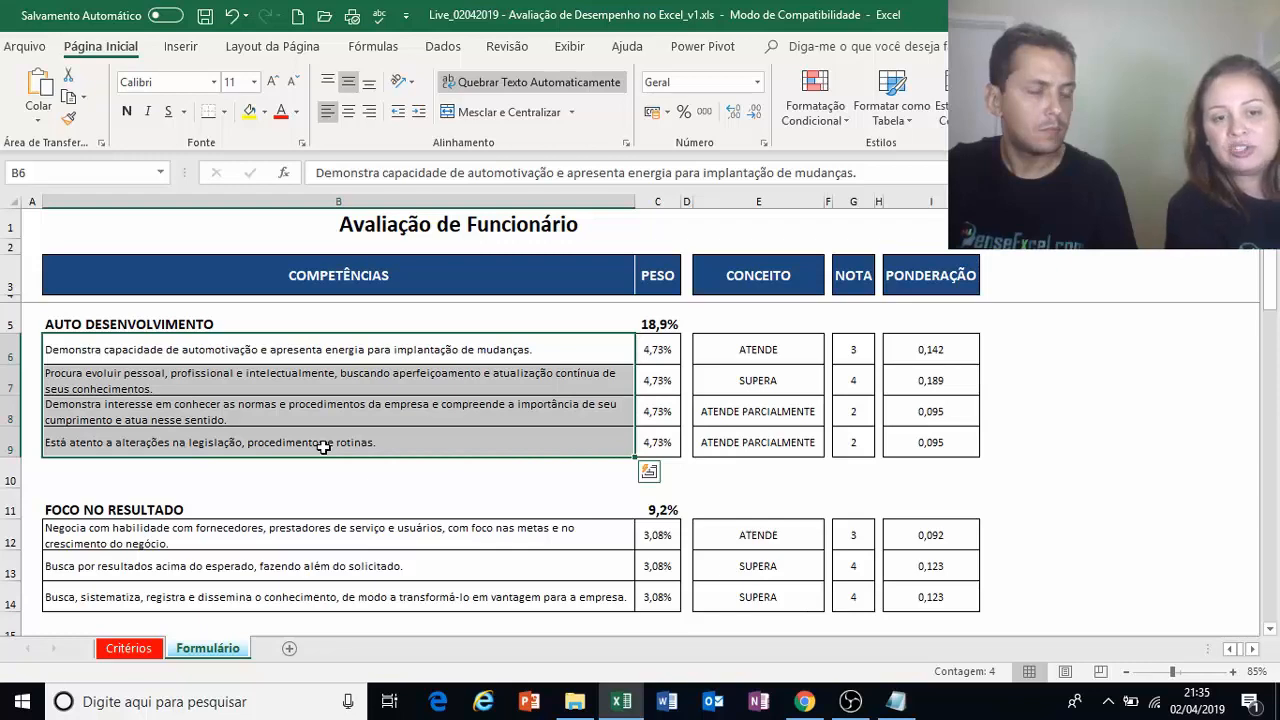
{"action": "left_click", "coordinate": [368, 403]}
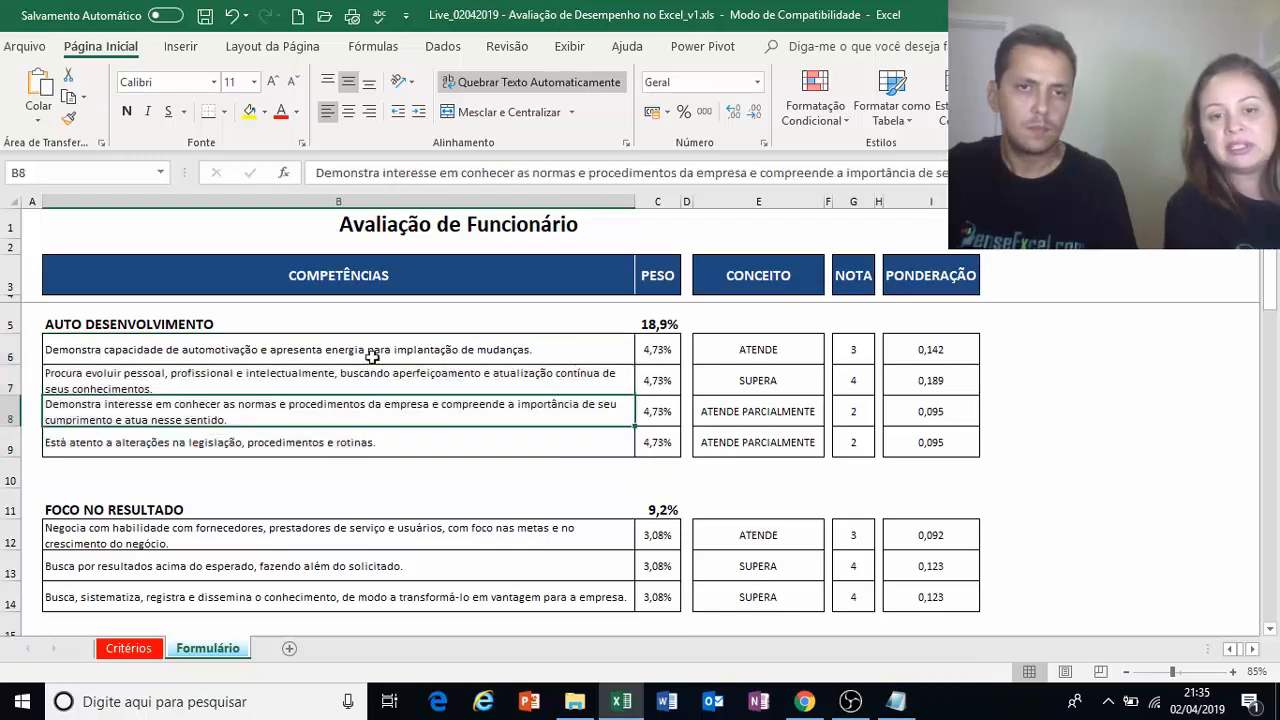
{"action": "left_click", "coordinate": [371, 356]}
- Inspect the Nota cell of the second Auto Desenvolvimento item and the Conceito column on the Formulário sheet
{"action": "left_click", "coordinate": [1234, 671]}
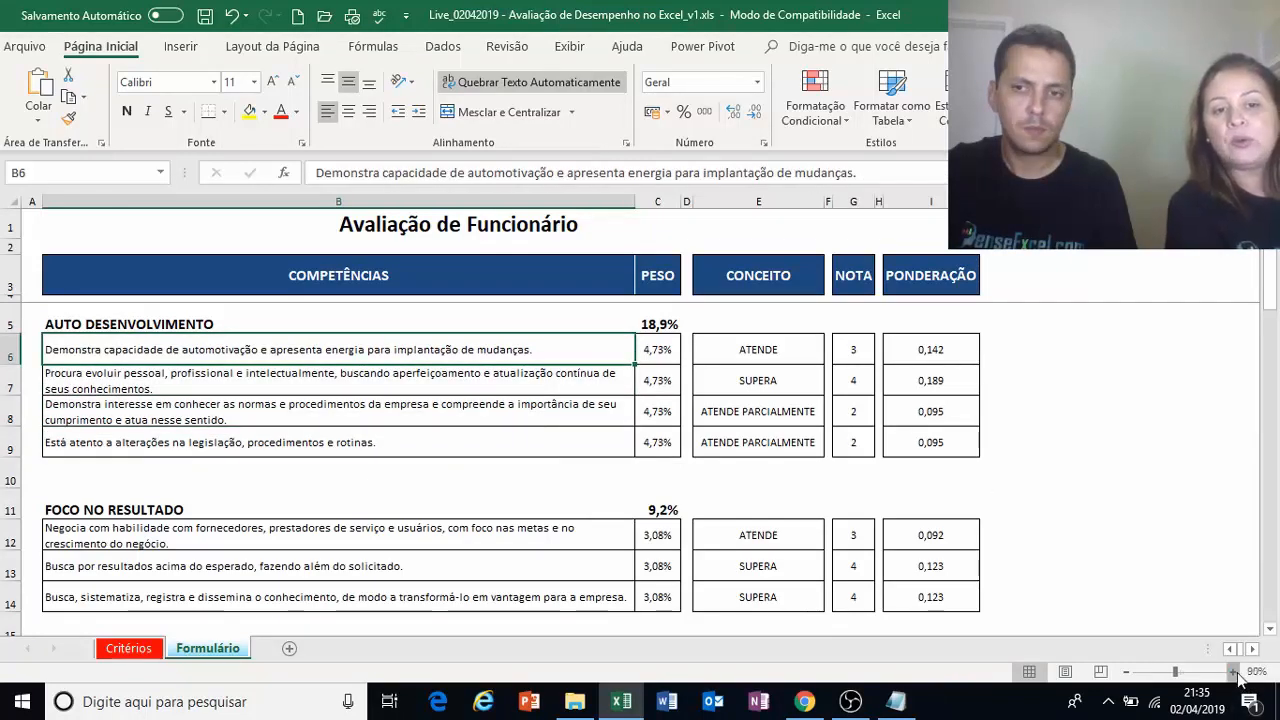
{"action": "left_click", "coordinate": [1234, 671]}
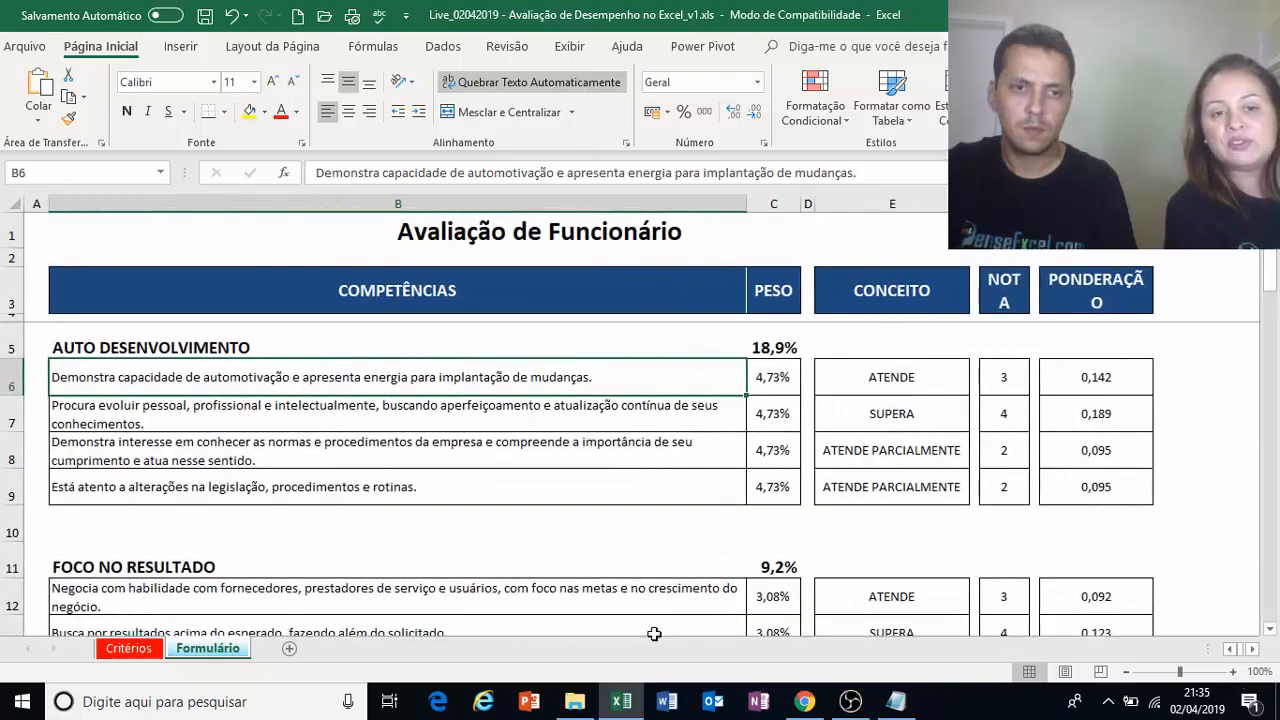
{"action": "left_click", "coordinate": [1235, 673]}
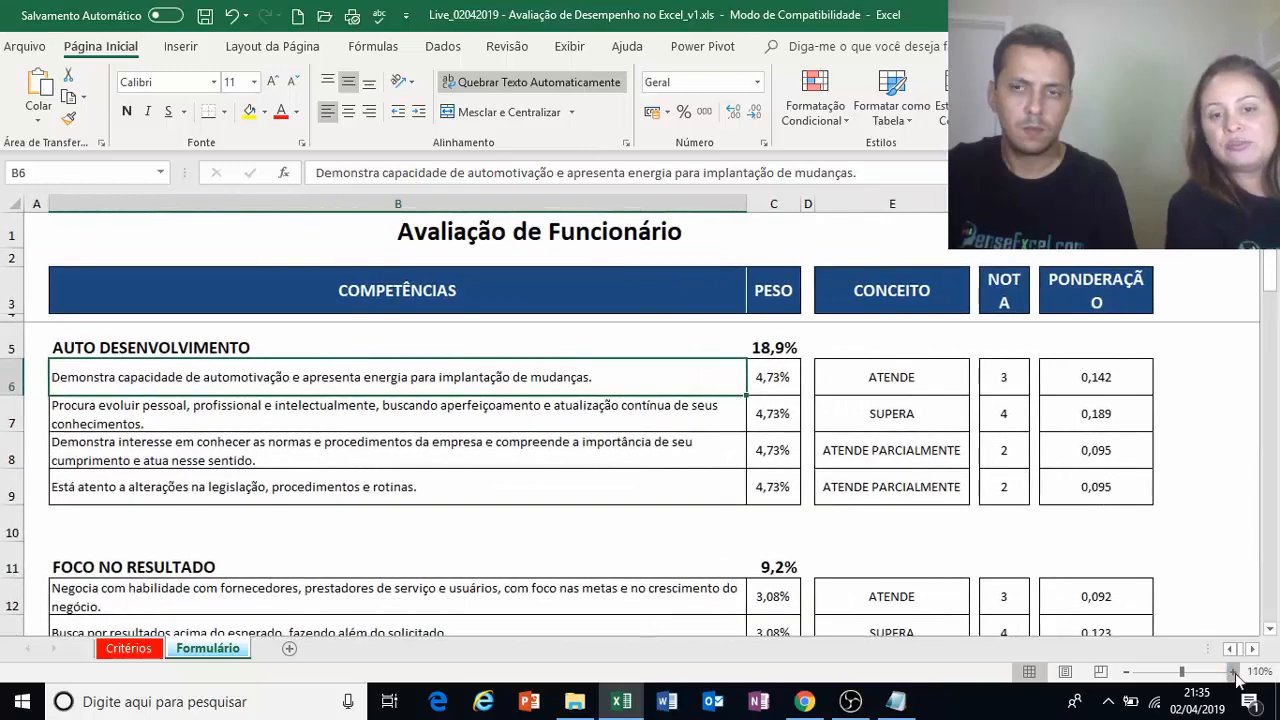
{"action": "left_click", "coordinate": [1083, 435]}
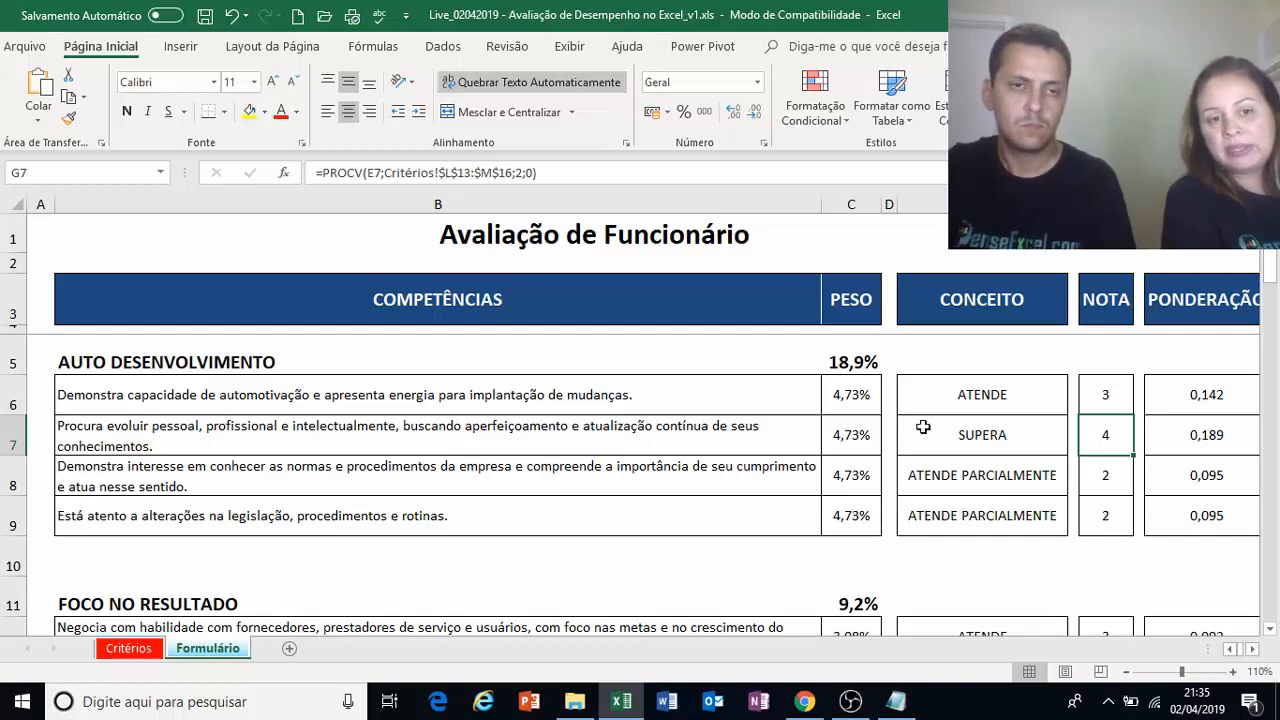
{"action": "left_click", "coordinate": [969, 357]}
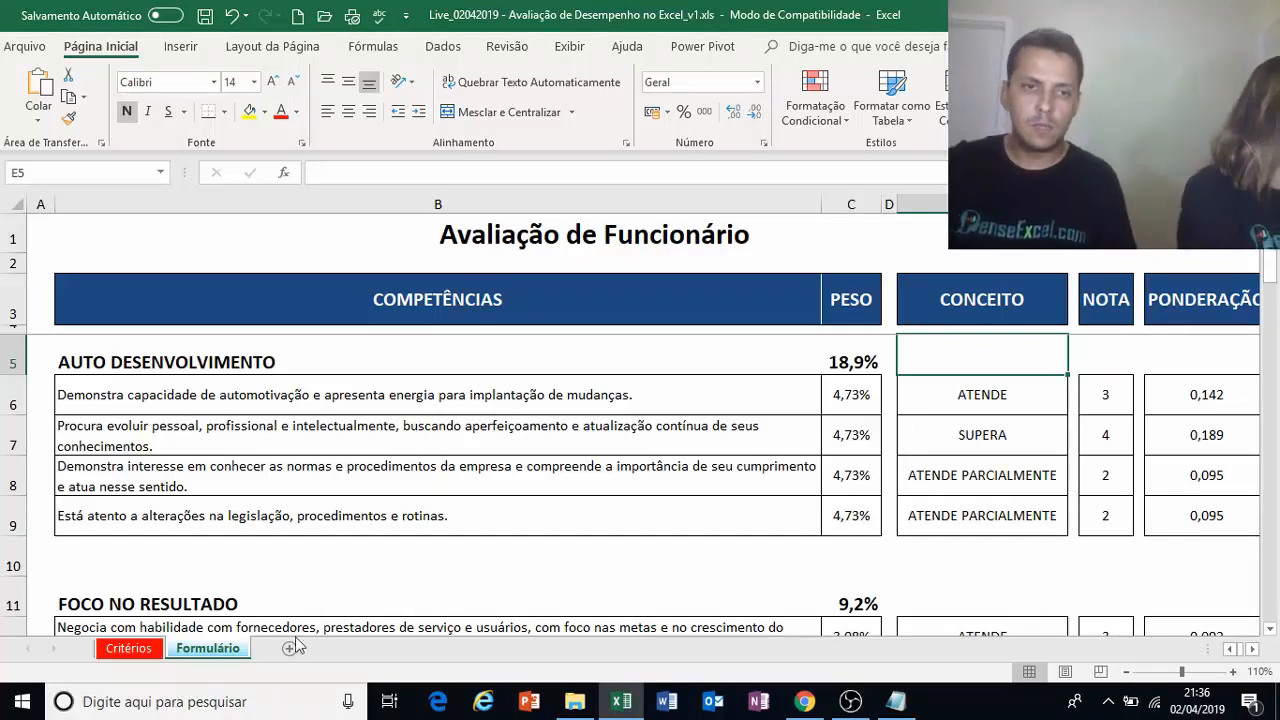
- Return to the Critérios sheet and lengthen the horizontal scroll bar beside the sheet tabs
{"action": "left_click", "coordinate": [129, 648]}
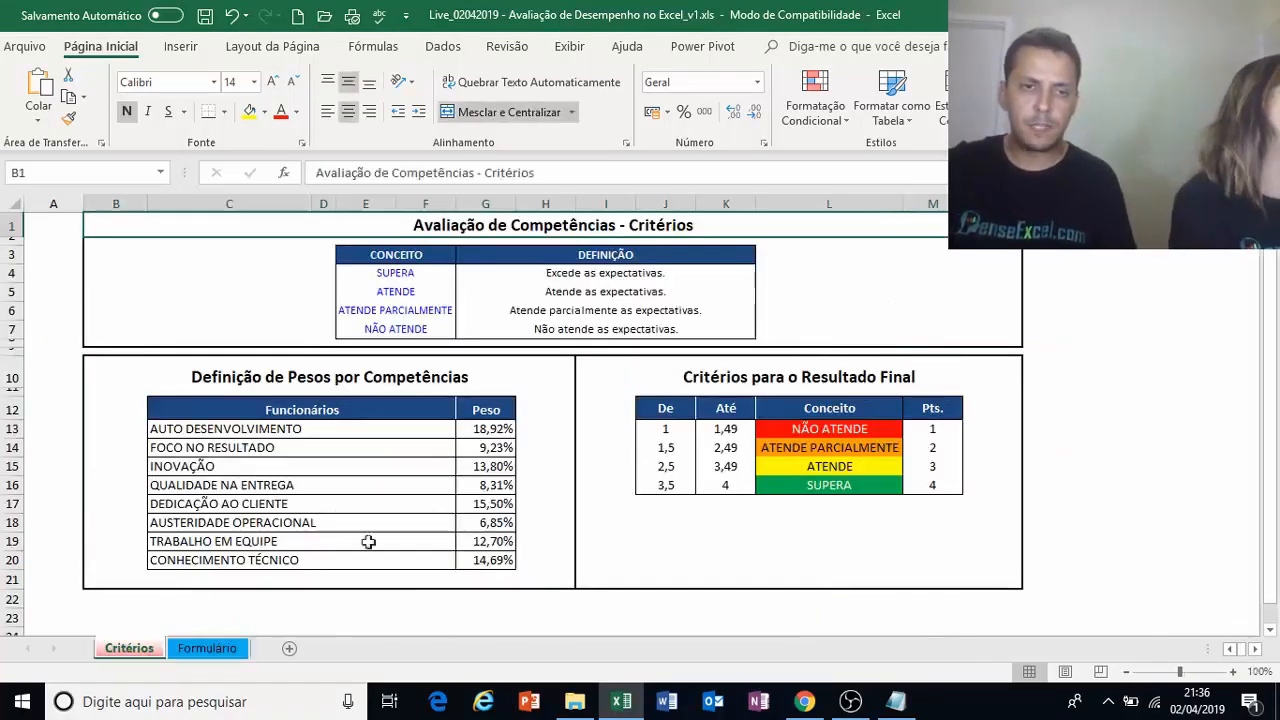
{"action": "left_click", "coordinate": [1233, 673]}
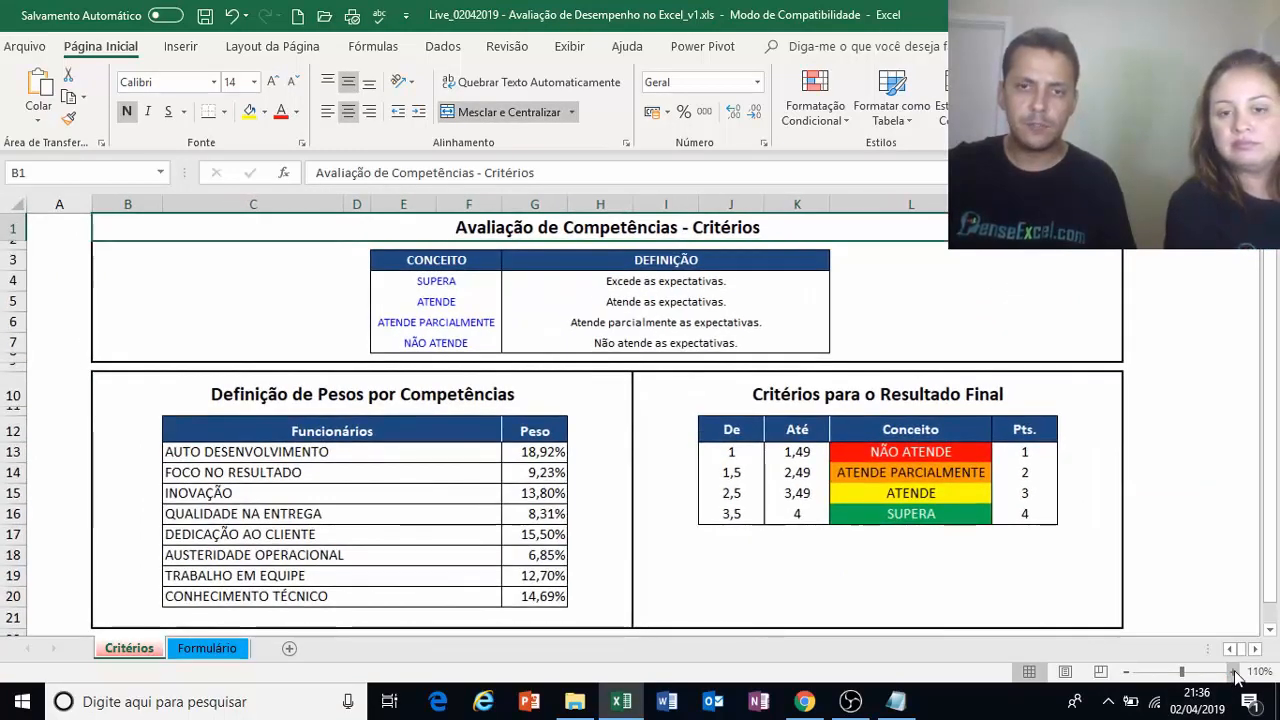
{"action": "left_click", "coordinate": [1233, 673]}
{"action": "left_click_drag", "start_coordinate": [1273, 343], "coordinate": [1273, 343]}
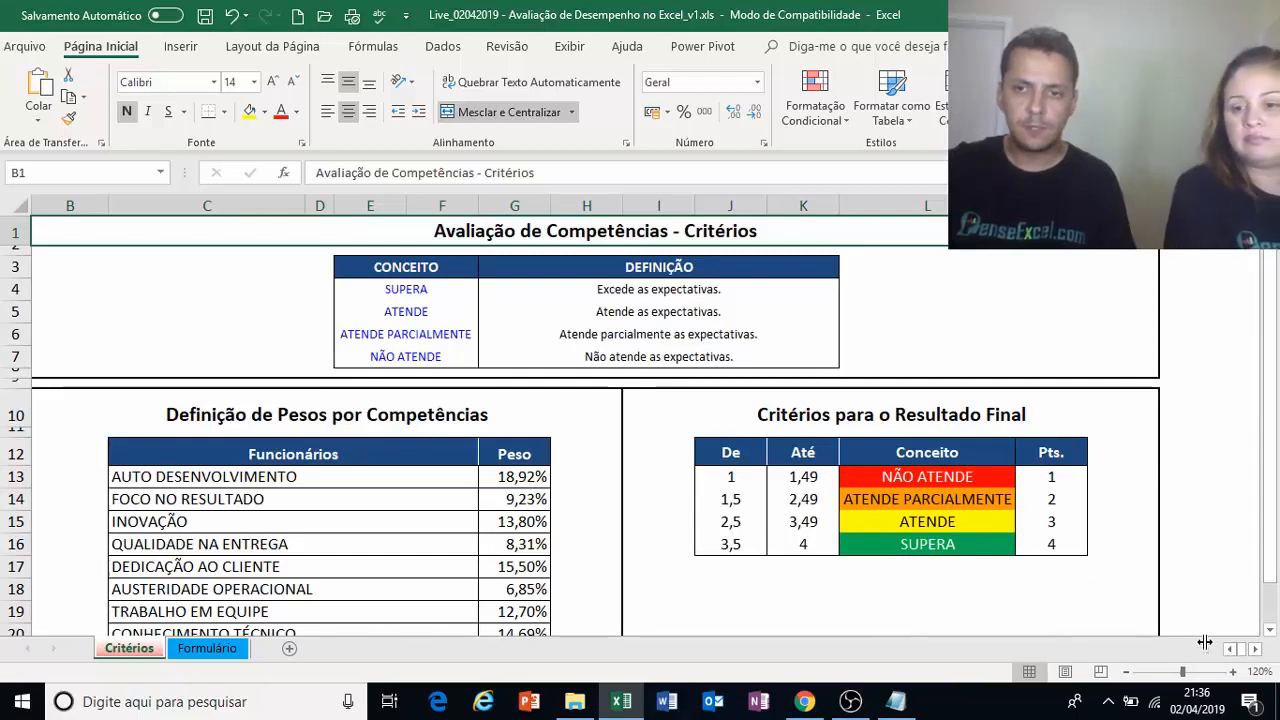
{"action": "left_click_drag", "start_coordinate": [1205, 642], "coordinate": [1025, 648]}
{"action": "left_click", "coordinate": [1032, 650]}
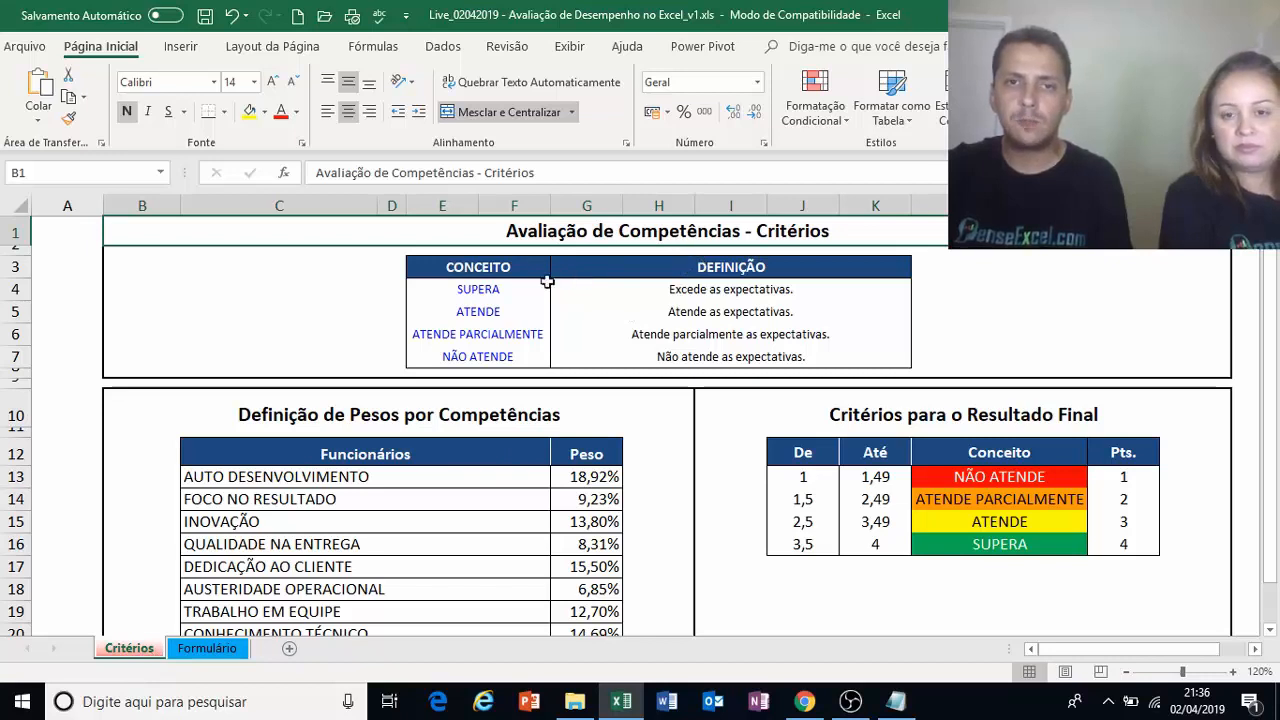
- Examine each Conceito from SUPERA to NÃO ATENDE together with its definition in the upper criteria table
{"action": "left_click", "coordinate": [488, 288]}
{"action": "left_click_drag", "start_coordinate": [488, 288], "coordinate": [494, 349]}
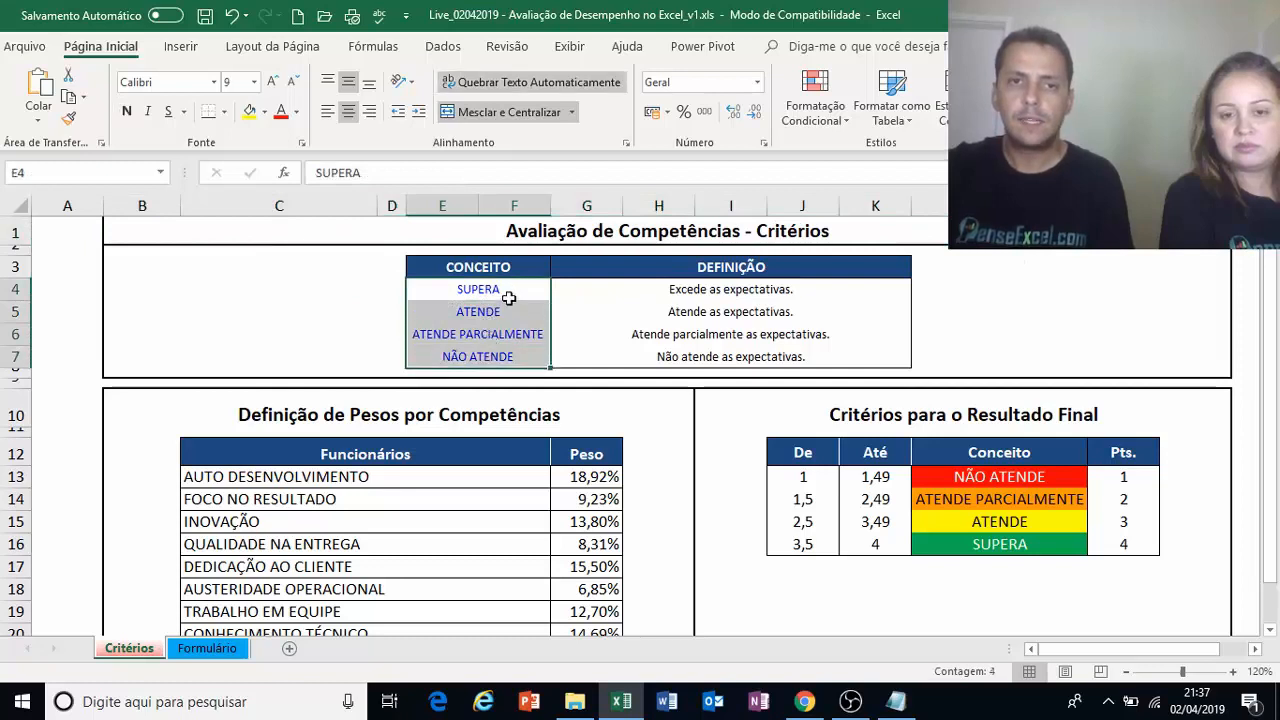
{"action": "left_click", "coordinate": [691, 294]}
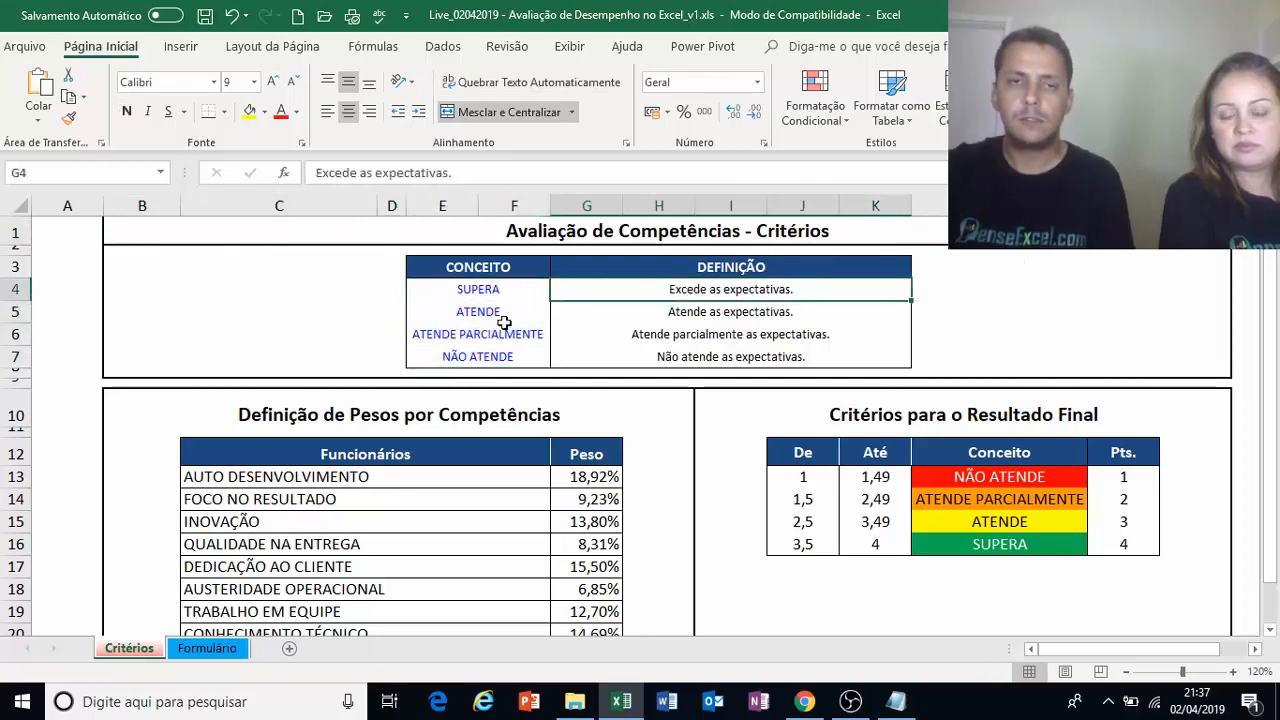
{"action": "left_click", "coordinate": [495, 288]}
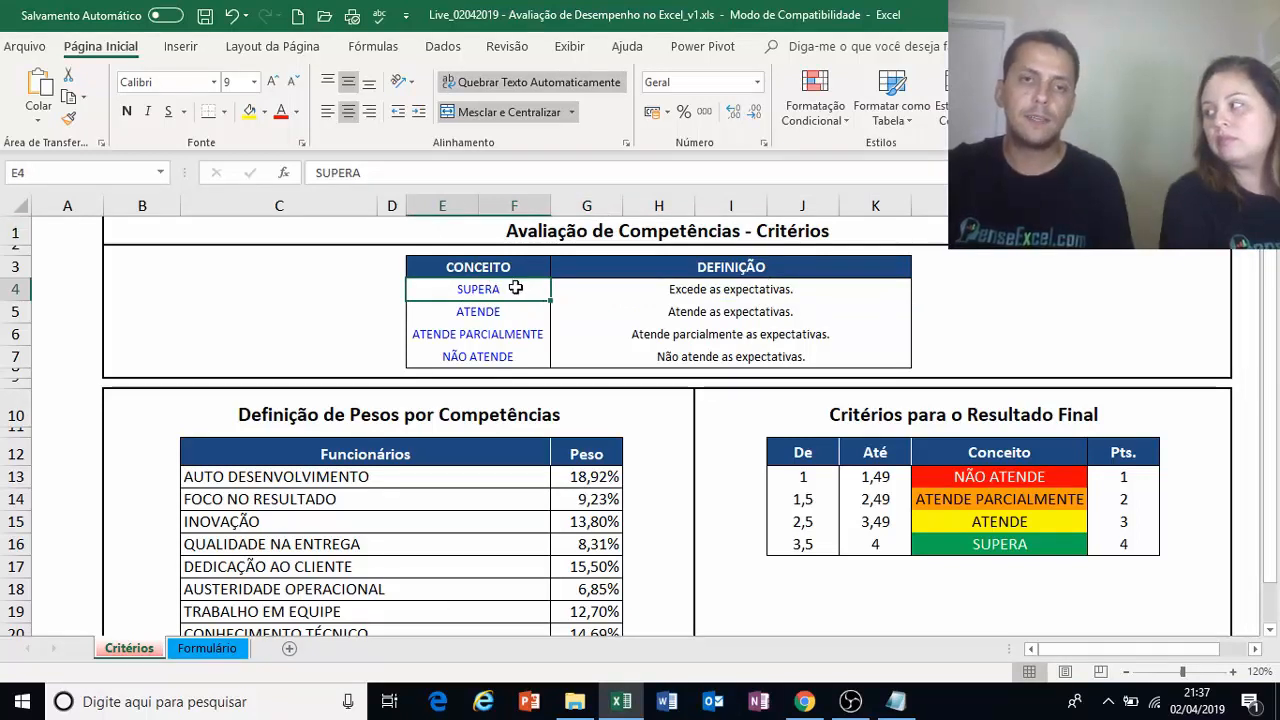
{"action": "left_click", "coordinate": [666, 291]}
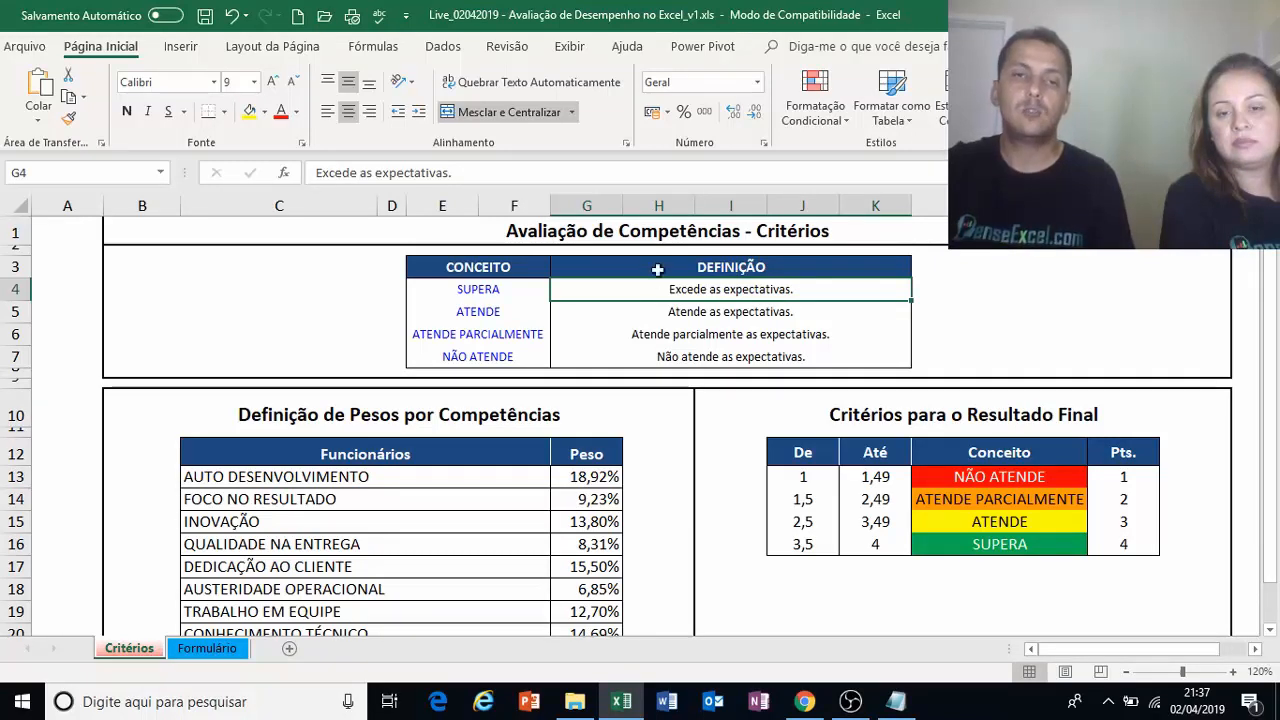
{"action": "left_click", "coordinate": [481, 313]}
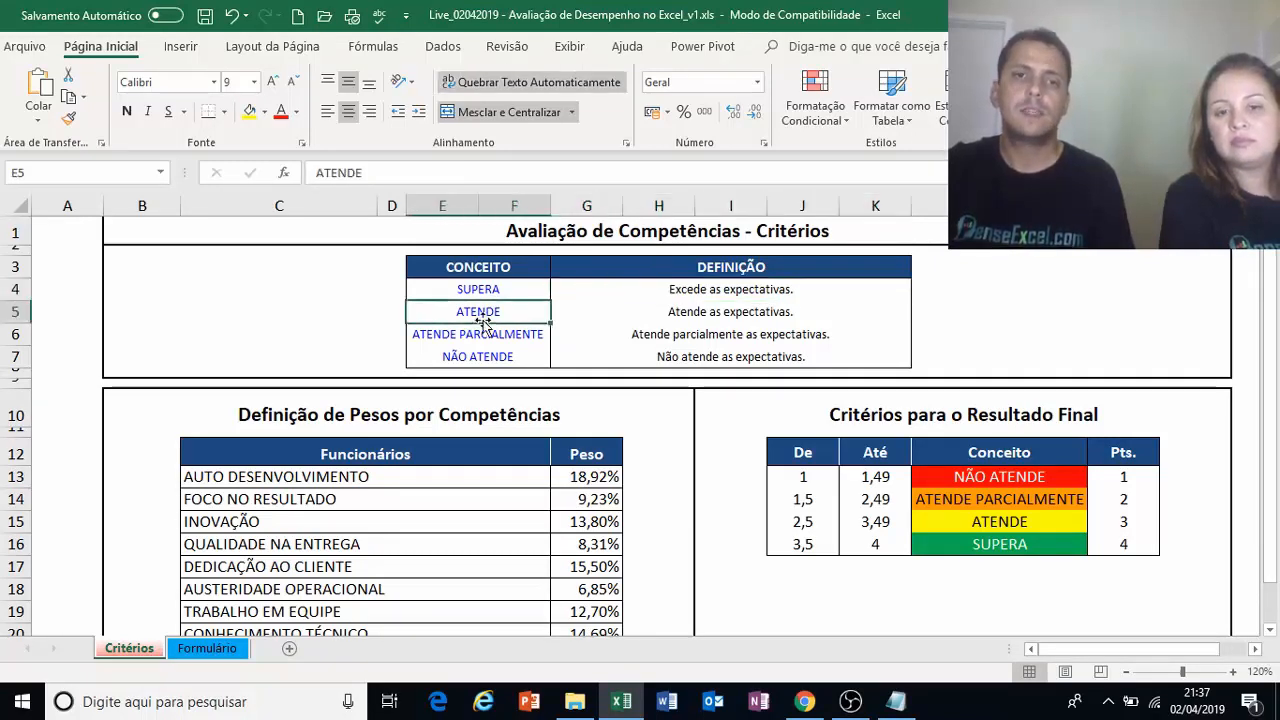
{"action": "left_click", "coordinate": [650, 305]}
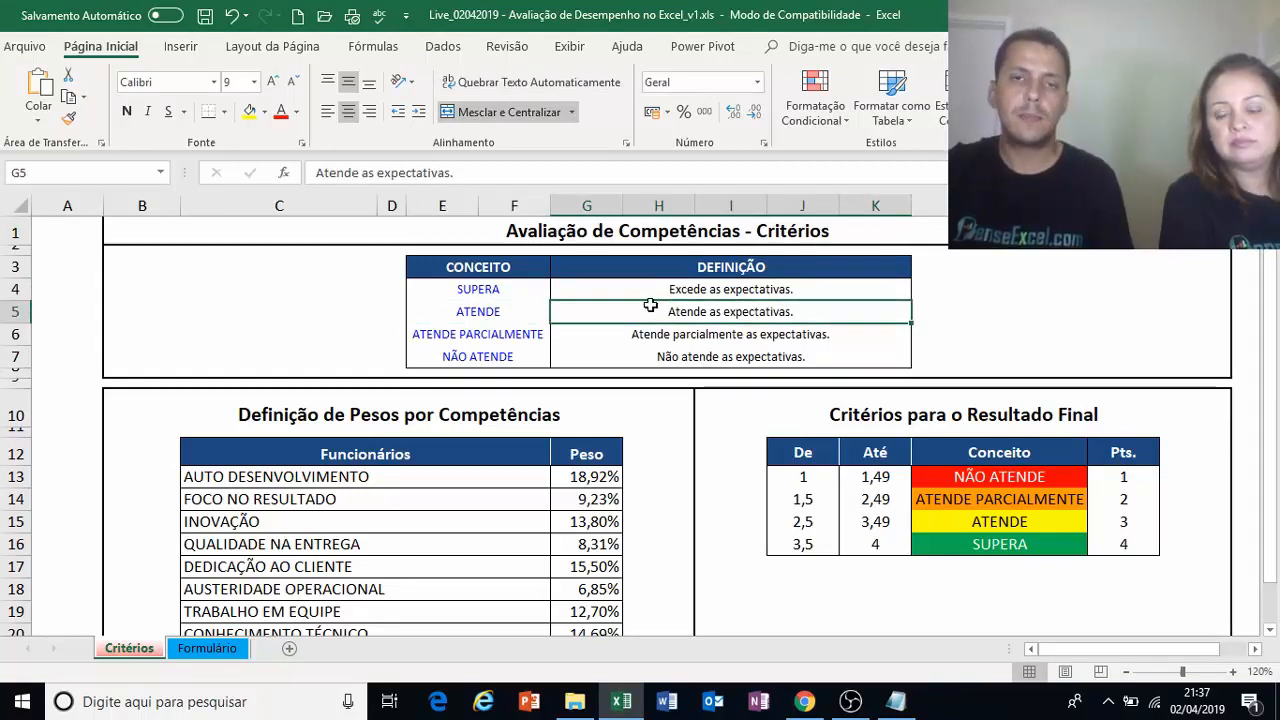
{"action": "left_click", "coordinate": [512, 335]}
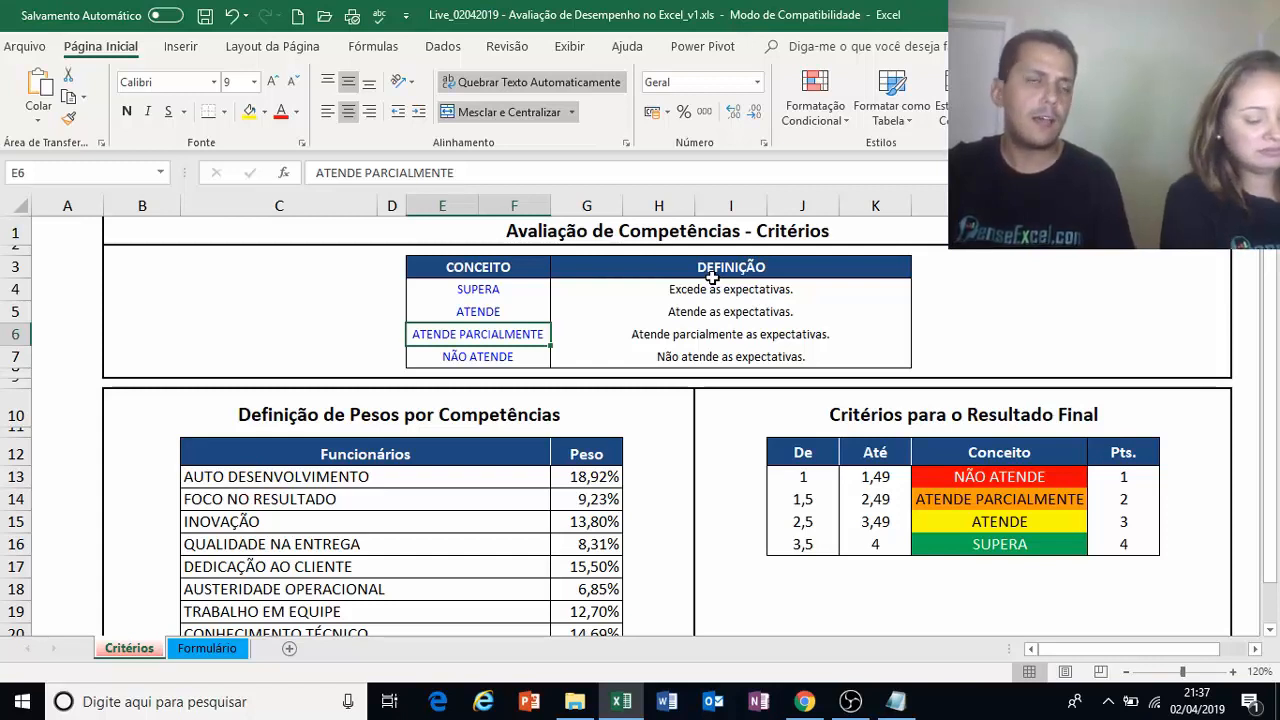
{"action": "left_click", "coordinate": [658, 338]}
{"action": "left_click", "coordinate": [518, 350]}
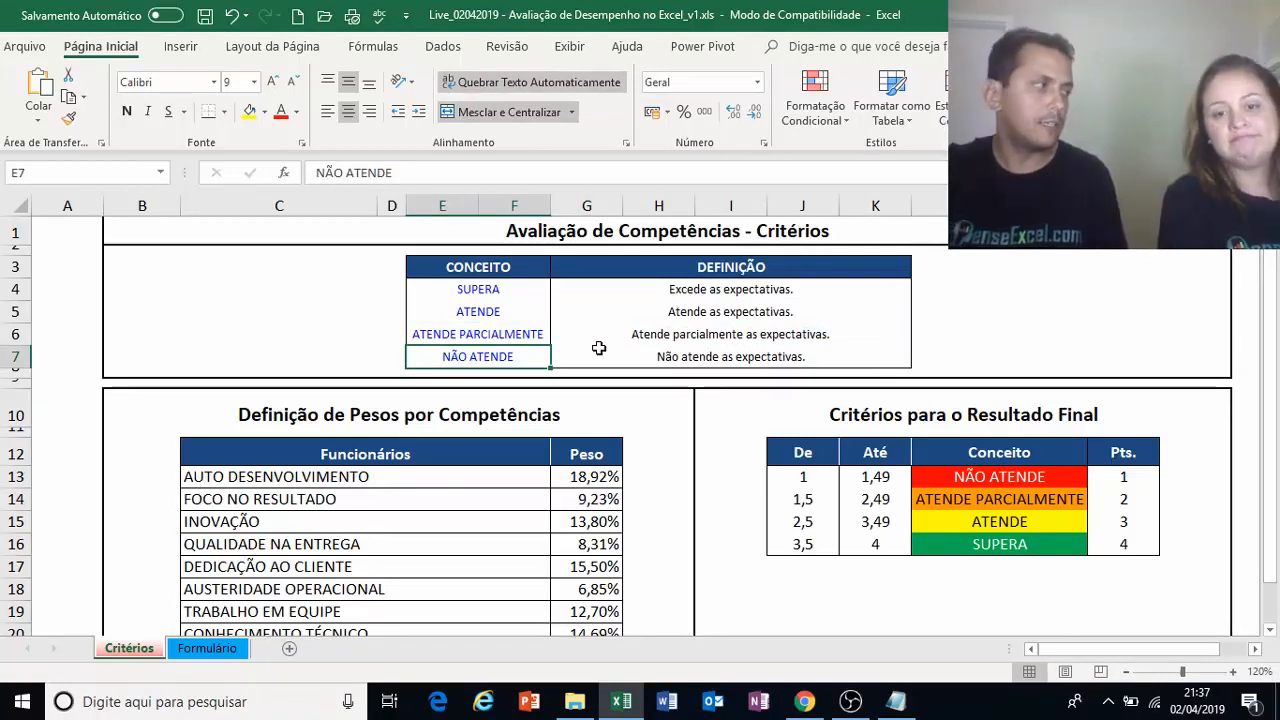
{"action": "left_click", "coordinate": [655, 363]}
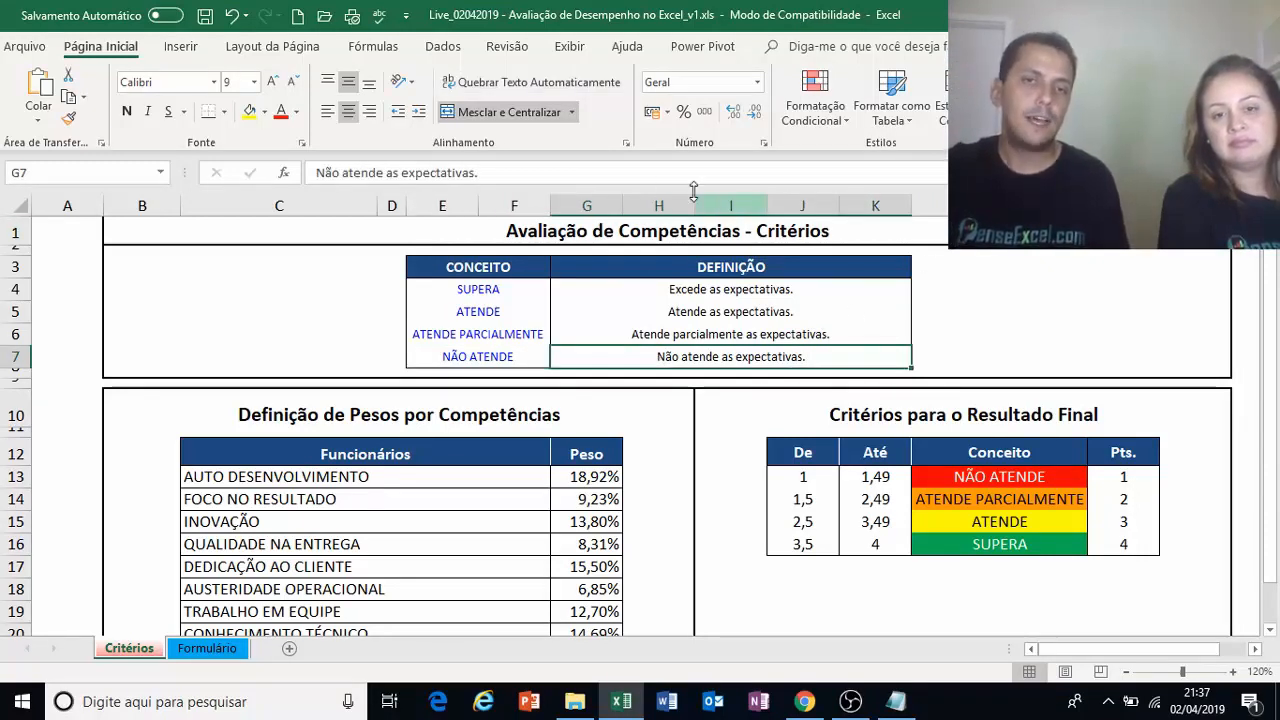
- Review the competencies and their individual weights in the Definição de Pesos por Competências table
{"action": "left_click", "coordinate": [415, 408]}
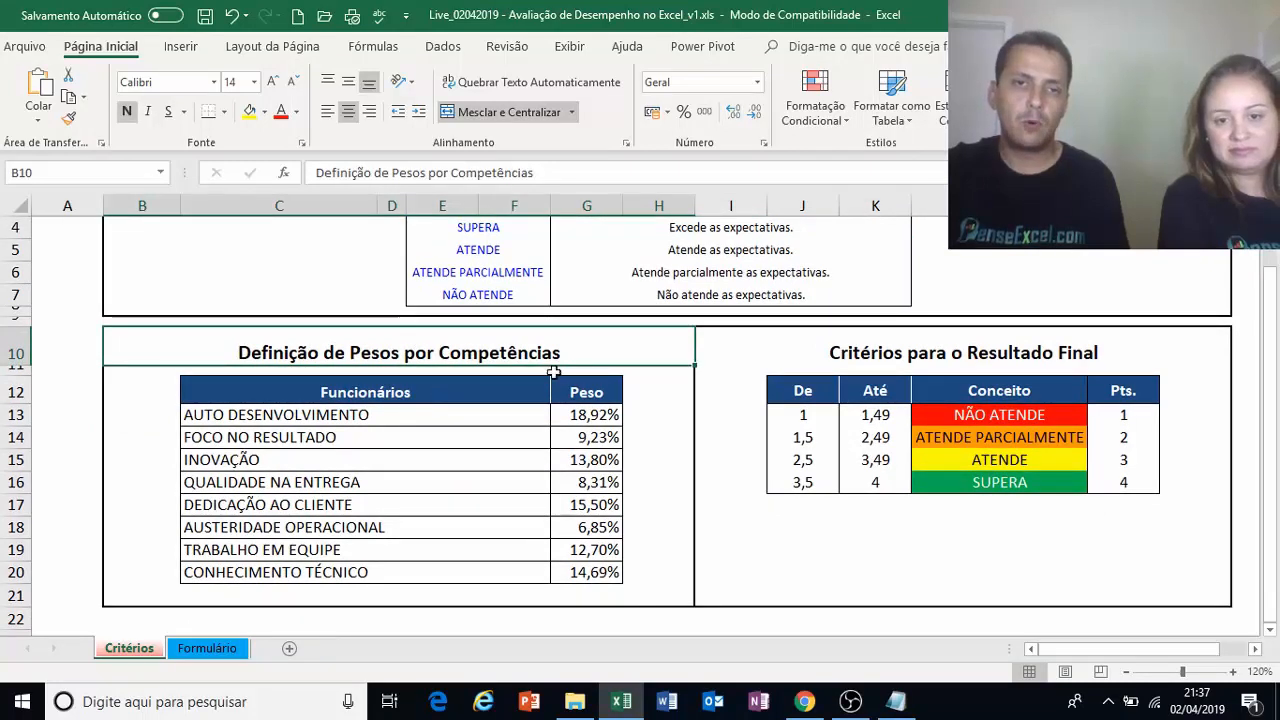
{"action": "left_click", "coordinate": [610, 413]}
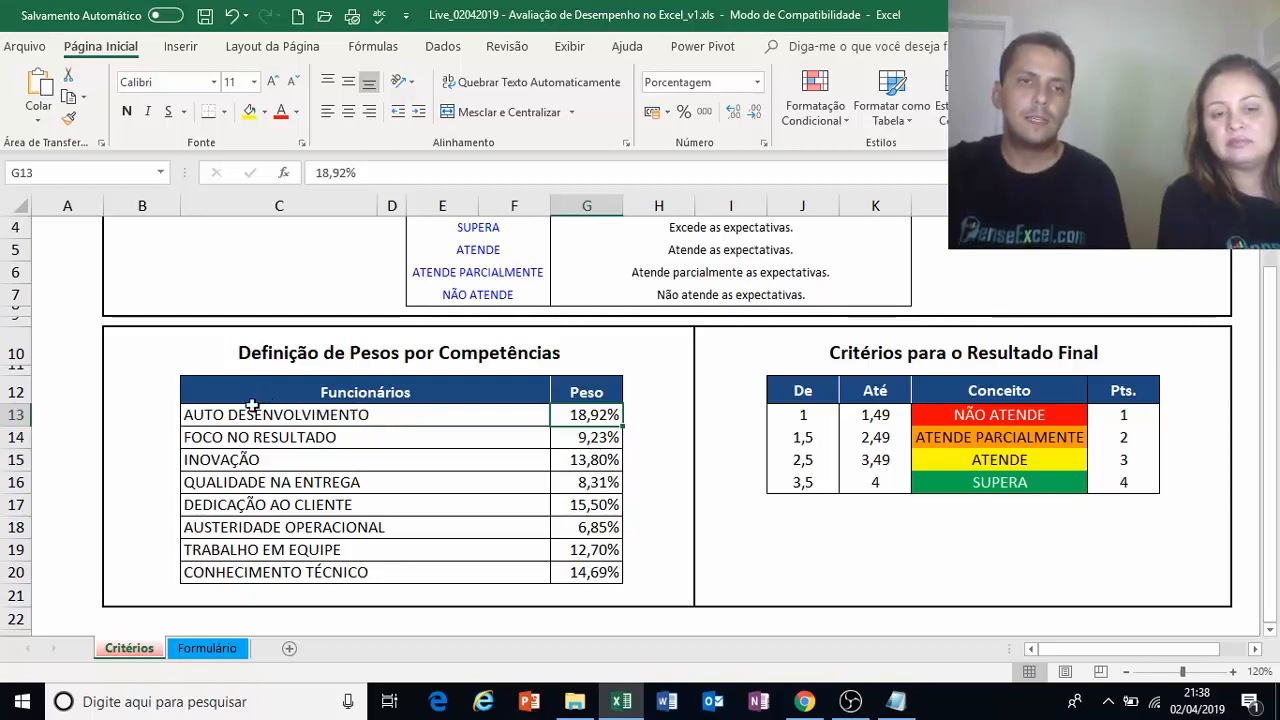
{"action": "left_click_drag", "start_coordinate": [232, 410], "coordinate": [260, 572]}
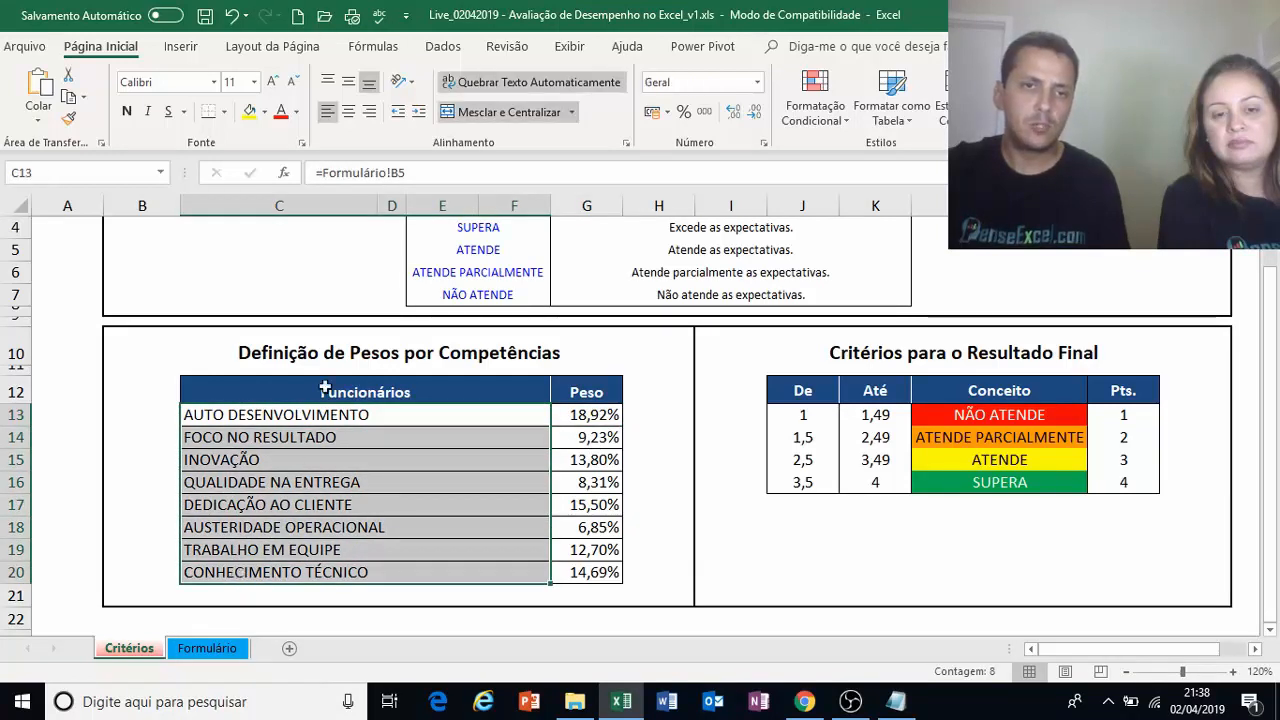
{"action": "left_click", "coordinate": [352, 397]}
{"action": "left_click", "coordinate": [570, 420]}
{"action": "key", "text": "Down"}
{"action": "key", "text": "Down"}
{"action": "key", "text": "Down"}
{"action": "key", "text": "Down"}
{"action": "key", "text": "Down"}
{"action": "key", "text": "Down"}
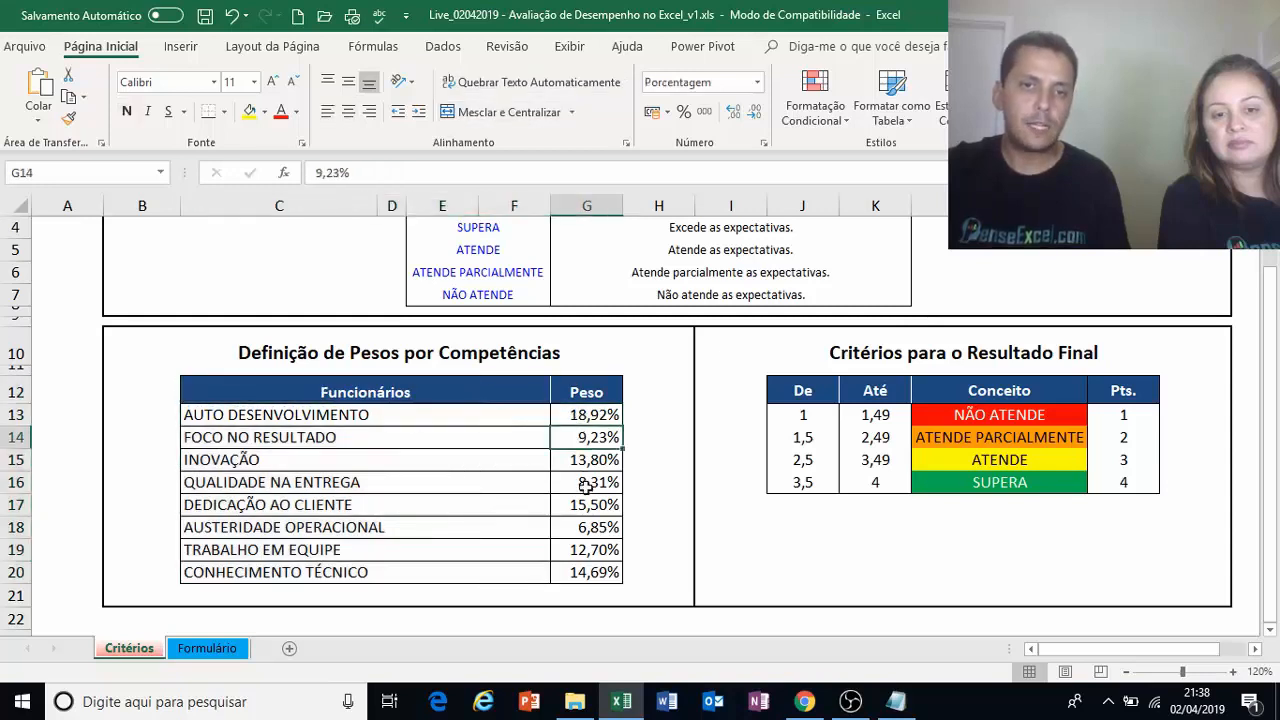
- Check the sum of all the competency weights in G13:G20
{"action": "left_click_drag", "start_coordinate": [583, 412], "coordinate": [592, 574]}
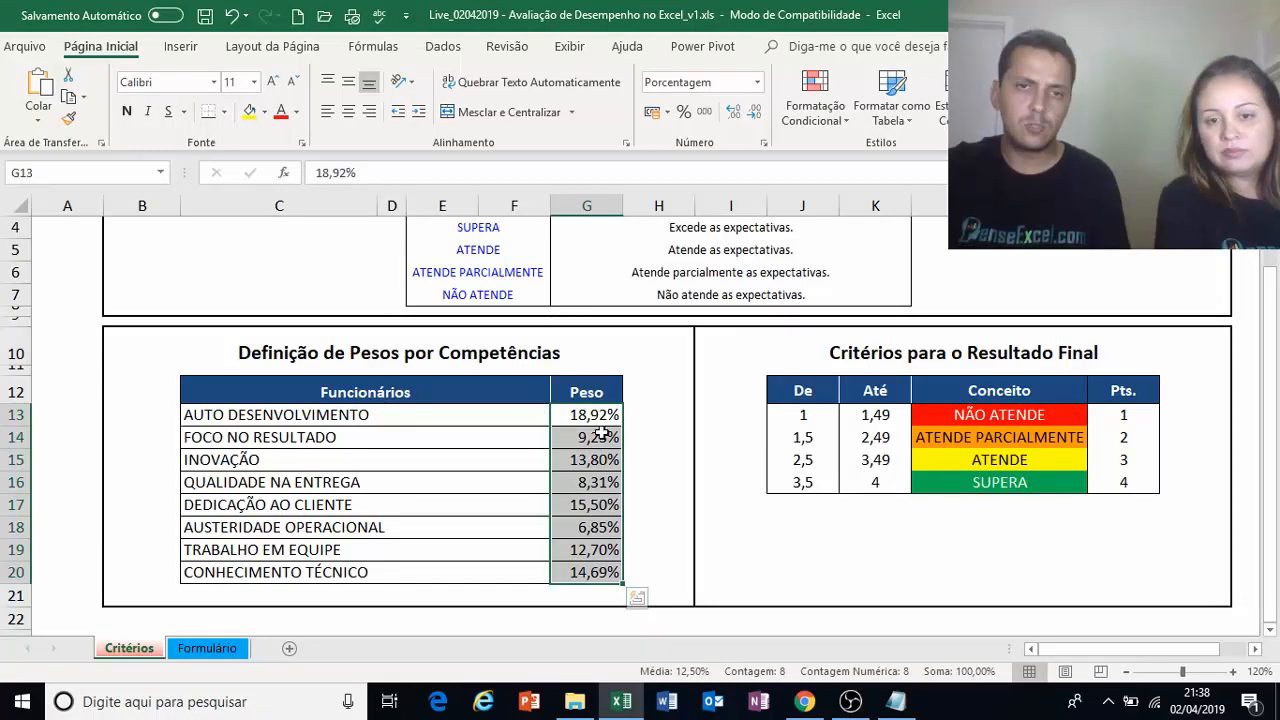
{"action": "left_click_drag", "start_coordinate": [600, 433], "coordinate": [594, 568]}
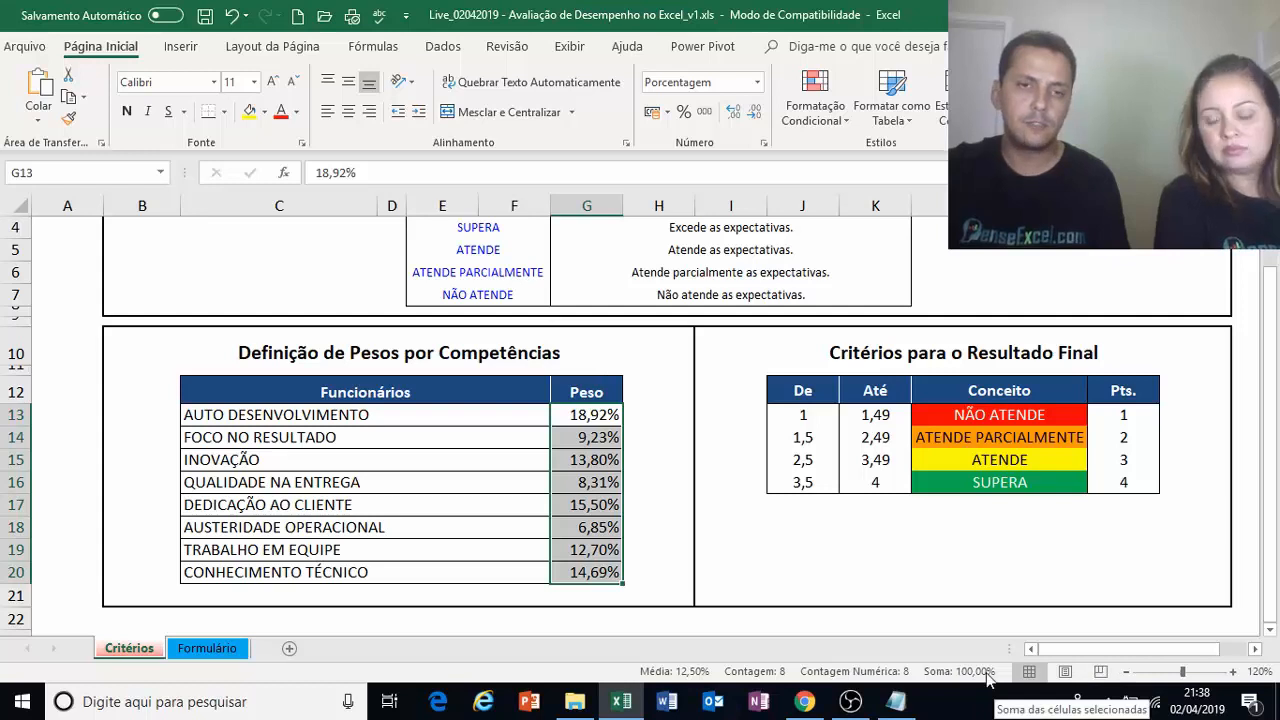
{"action": "left_click", "coordinate": [565, 415]}
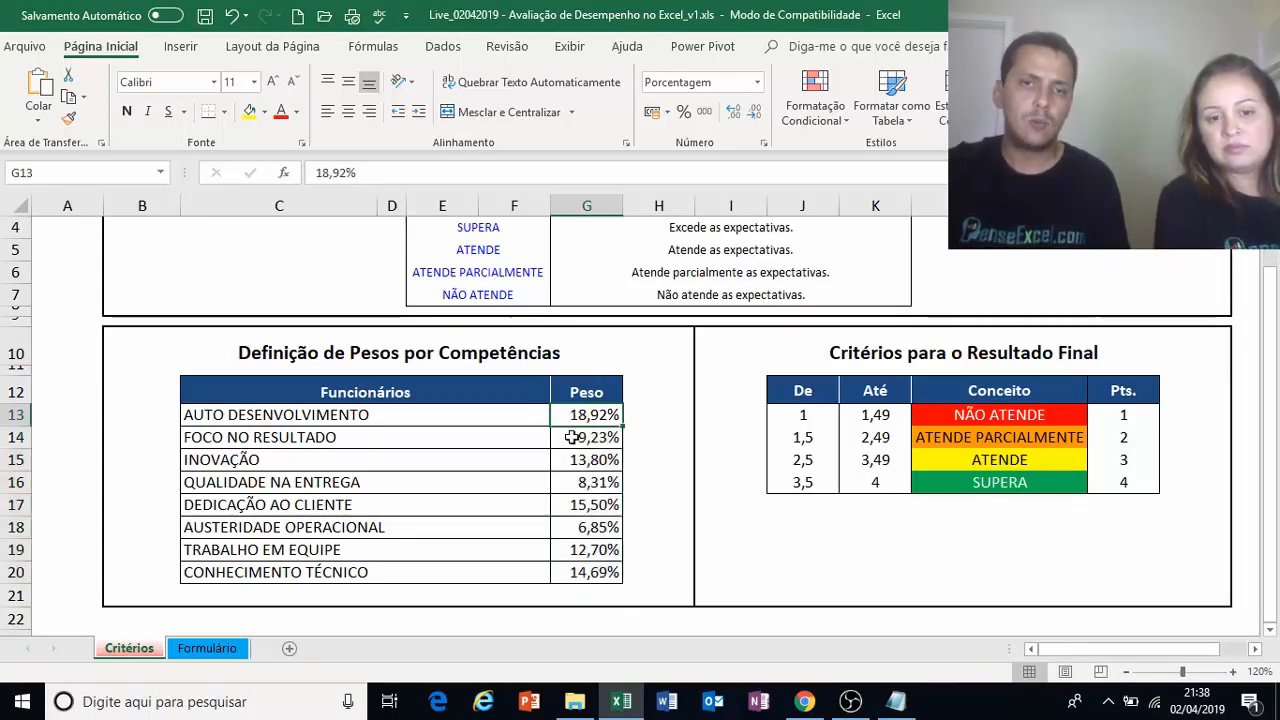
{"action": "left_click_drag", "start_coordinate": [571, 437], "coordinate": [588, 572]}
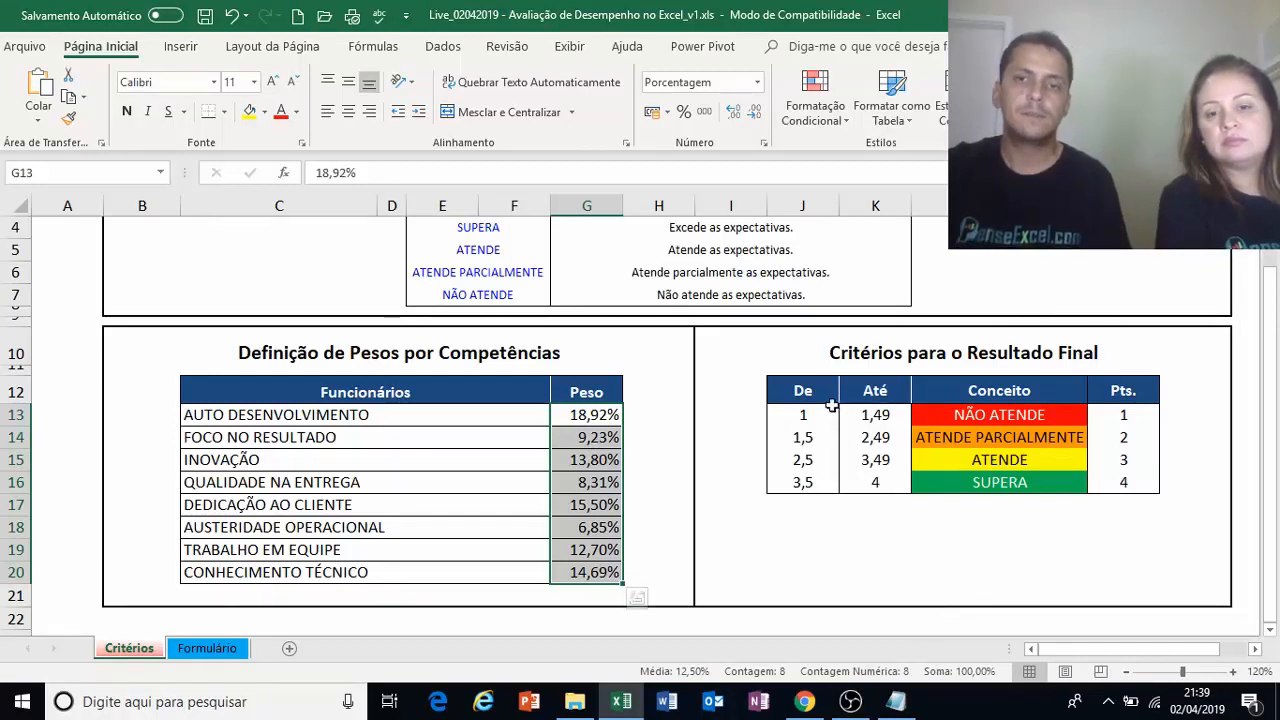
- Examine the De and Até limits for NÃO ATENDE in the Critérios para o Resultado Final table
{"action": "left_click", "coordinate": [1082, 414]}
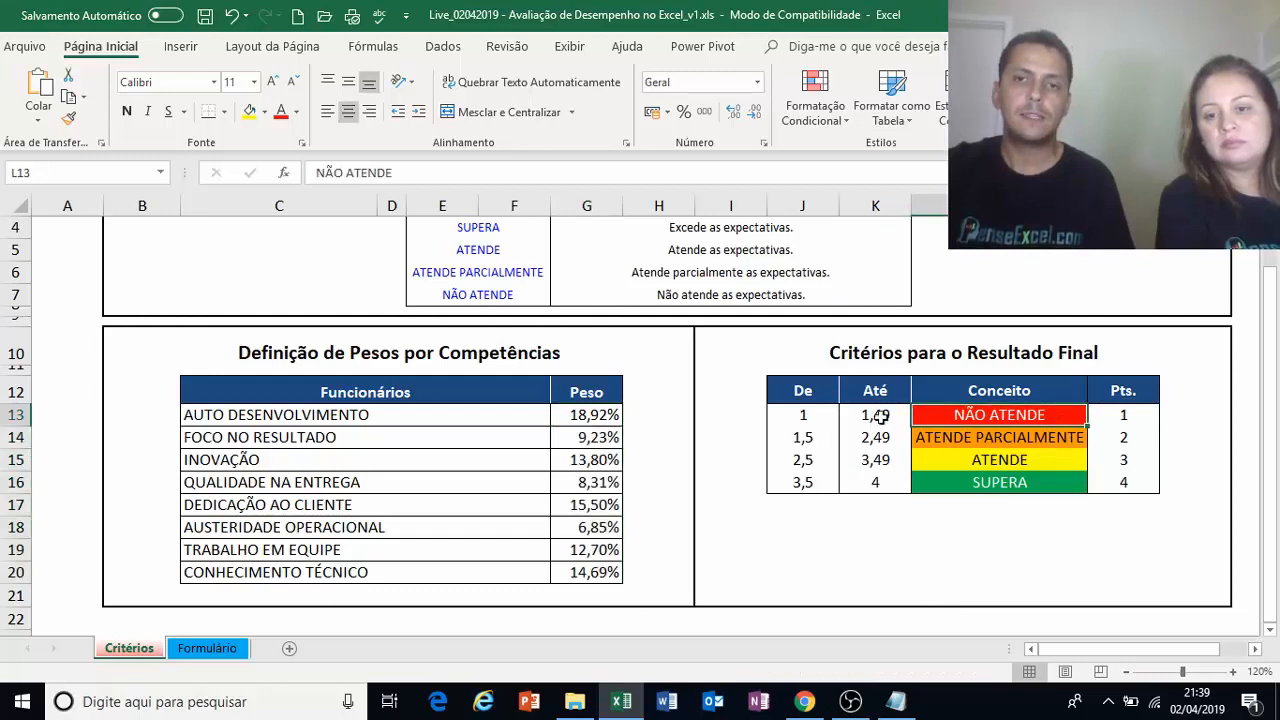
{"action": "left_click", "coordinate": [820, 414]}
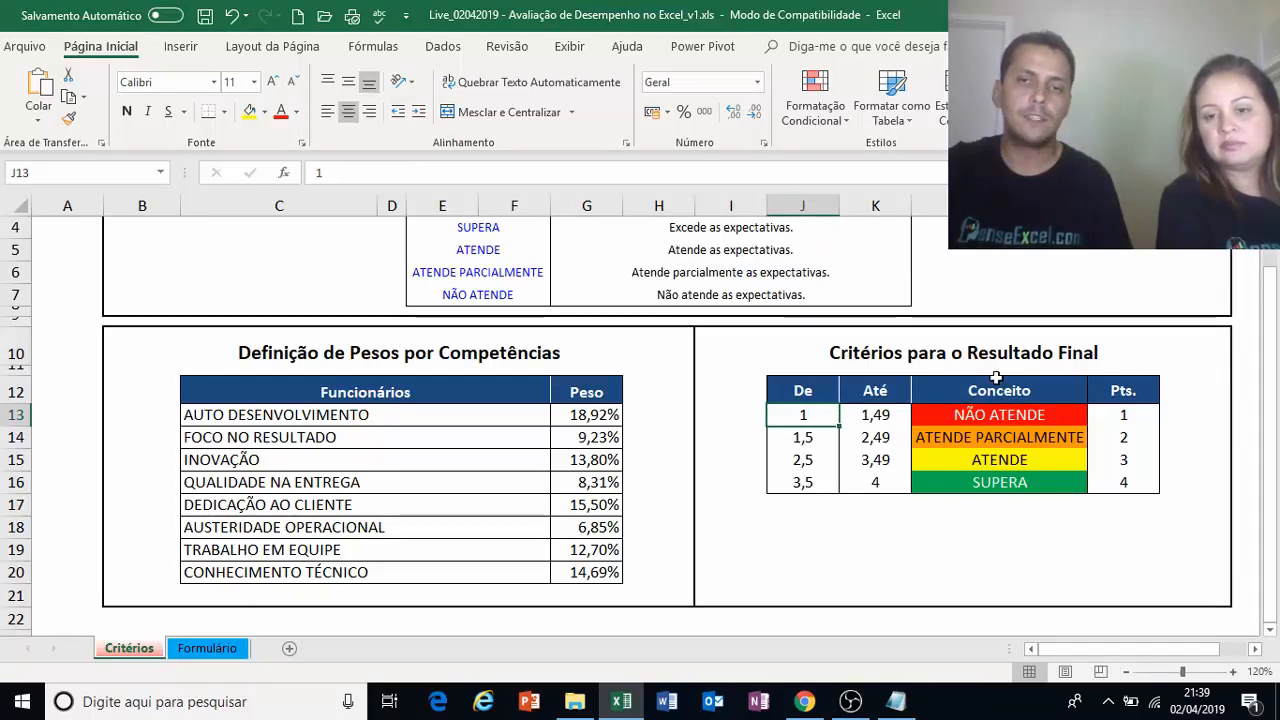
{"action": "left_click", "coordinate": [872, 414]}
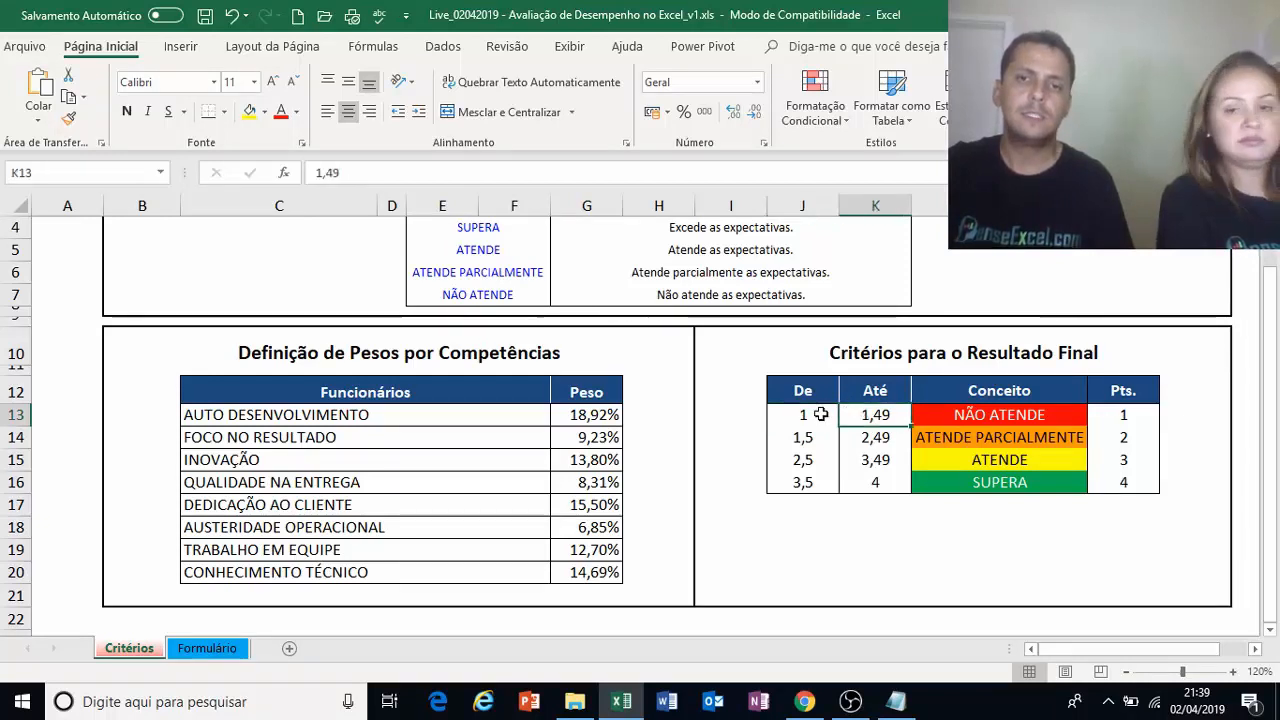
- Match the De and Até range in row 13 of Critérios para o Resultado Final to its NÃO ATENDE concept
{"action": "left_click", "coordinate": [820, 414]}
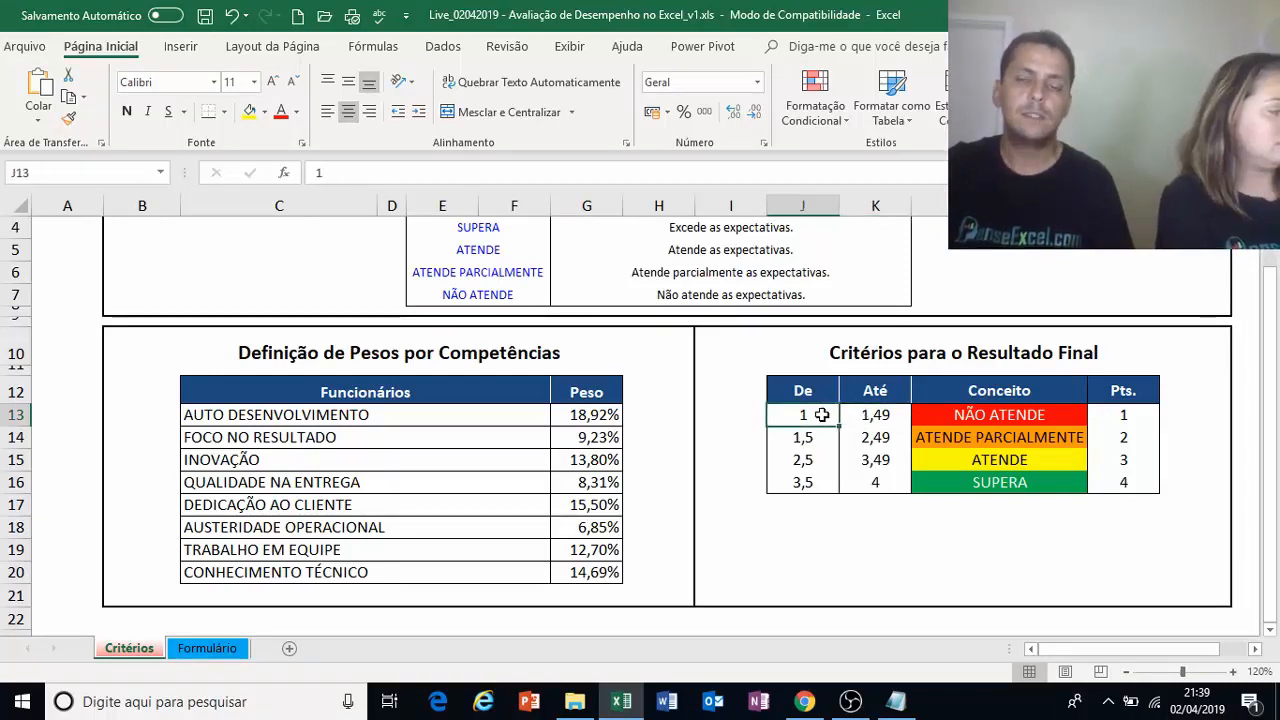
{"action": "left_click", "coordinate": [851, 414]}
{"action": "left_click", "coordinate": [814, 417]}
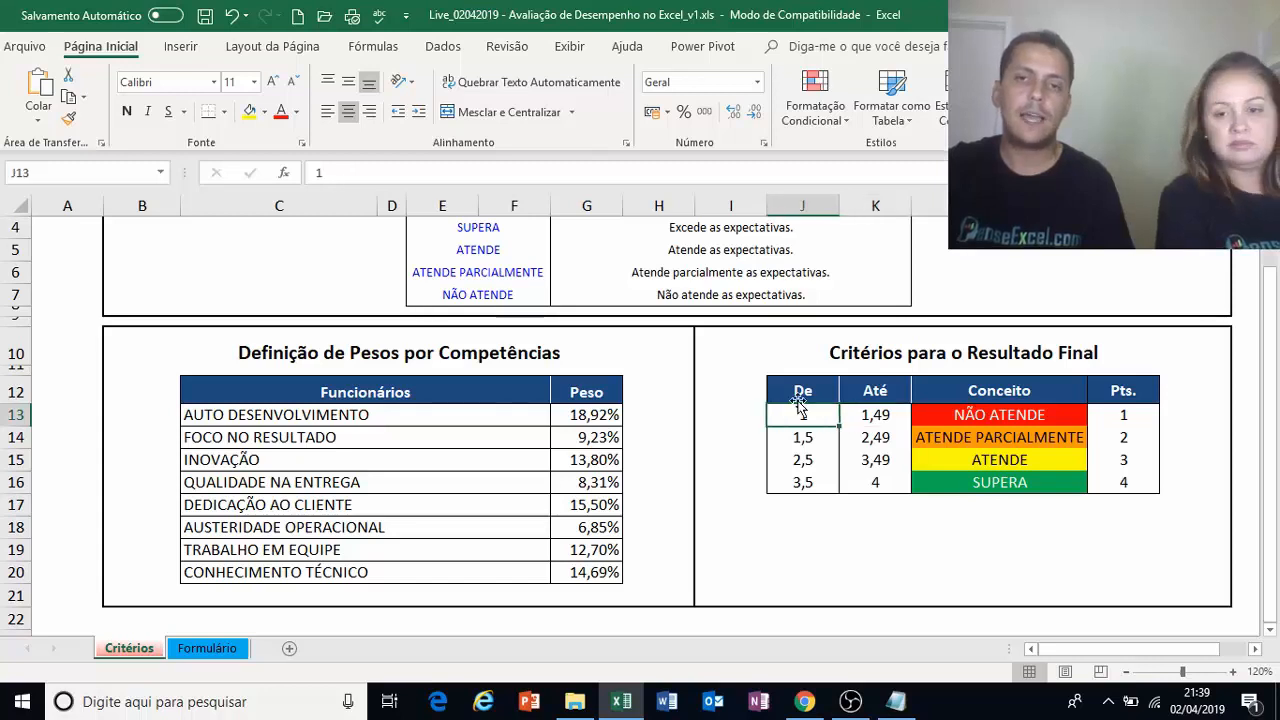
{"action": "left_click", "coordinate": [885, 412]}
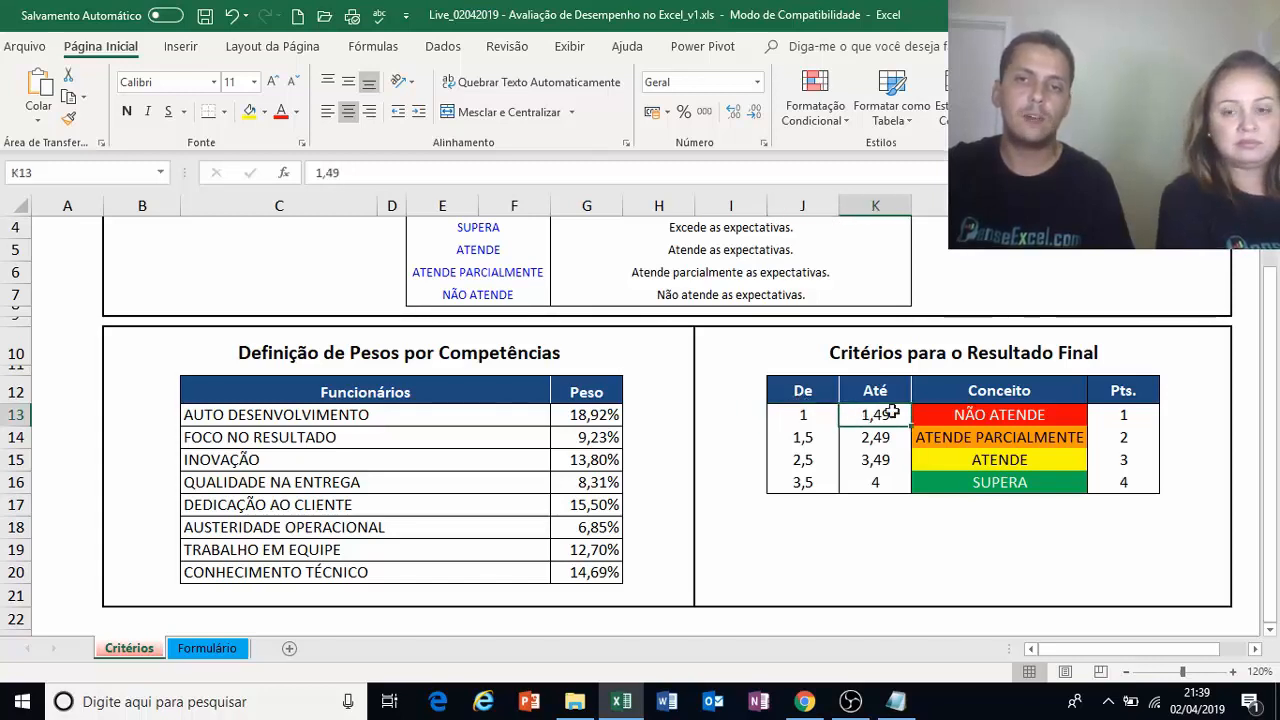
{"action": "left_click", "coordinate": [1000, 414]}
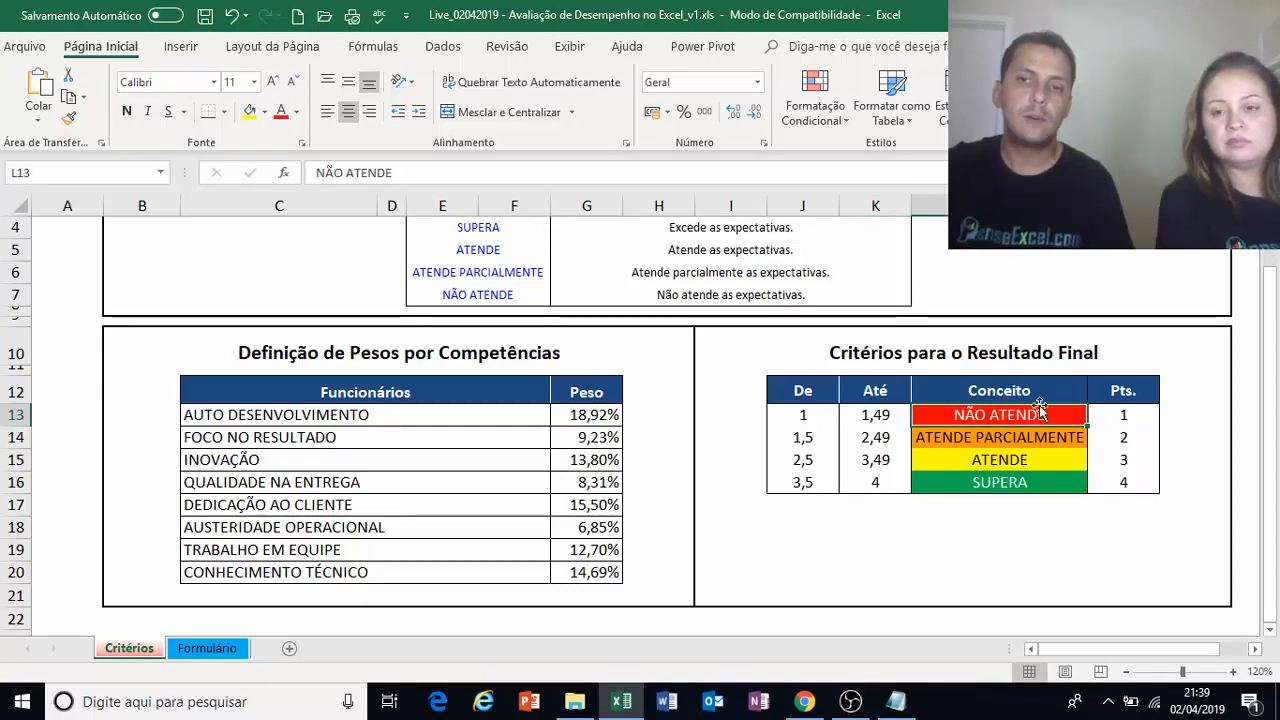
- Examine the De and Até ranges for the ATENDE PARCIALMENTE, ATENDE and SUPERA concepts in rows 14 to 16
{"action": "left_click", "coordinate": [813, 437]}
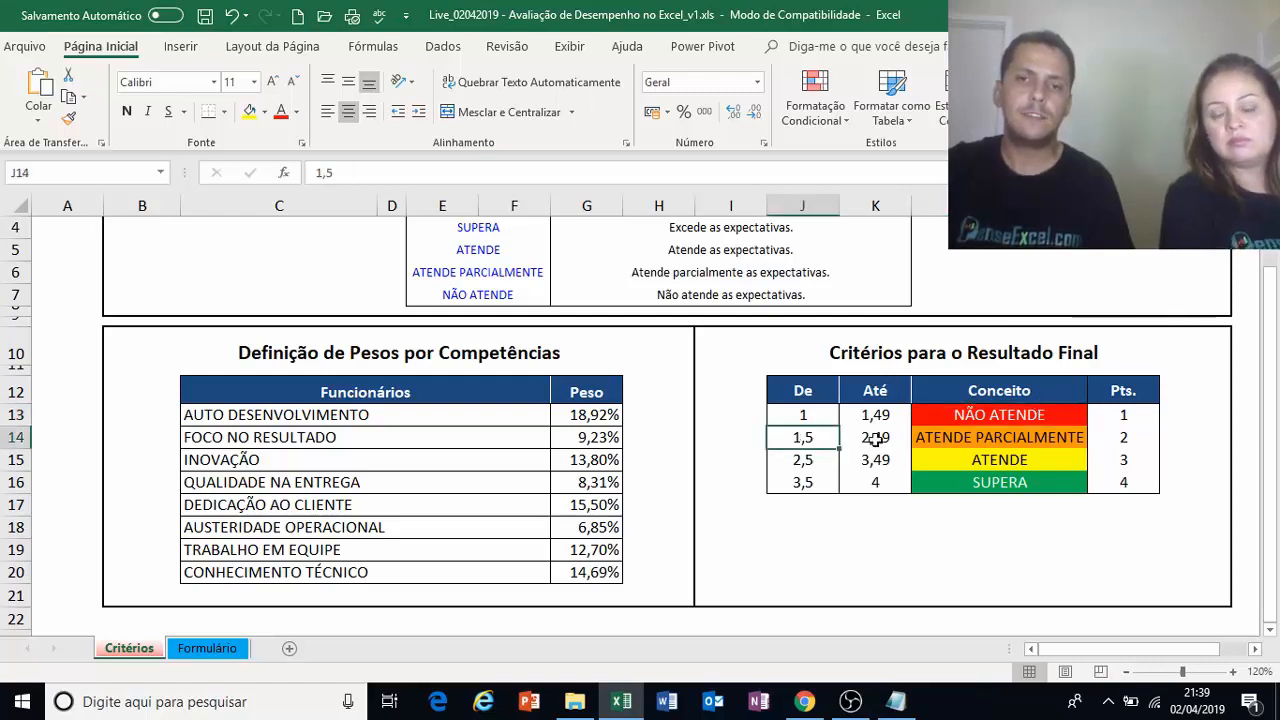
{"action": "left_click", "coordinate": [876, 440]}
{"action": "left_click", "coordinate": [985, 433]}
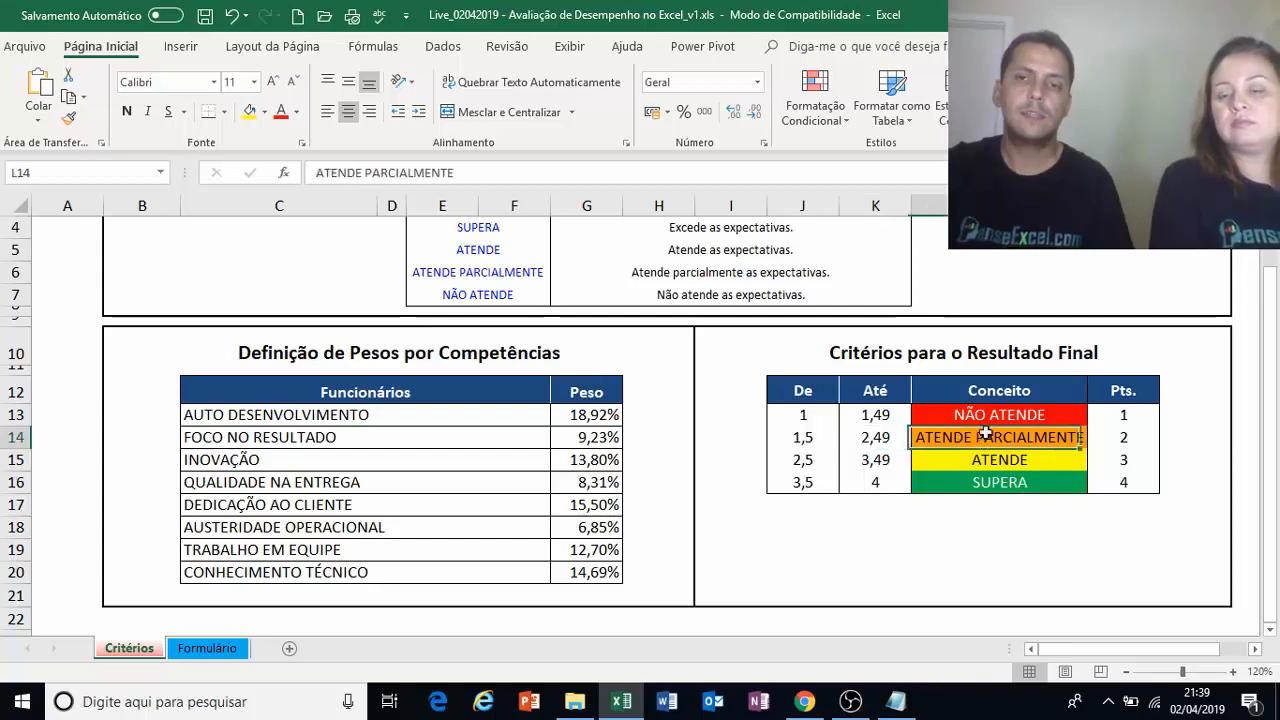
{"action": "left_click", "coordinate": [804, 465]}
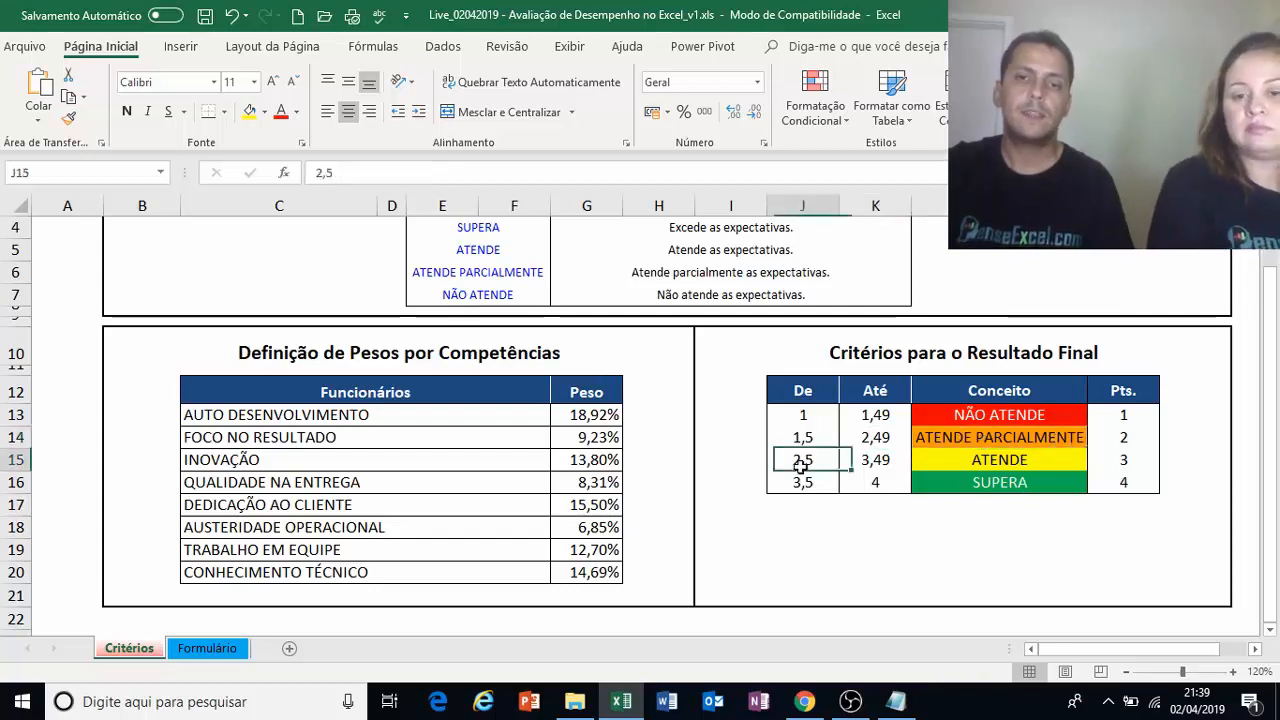
{"action": "left_click", "coordinate": [868, 462]}
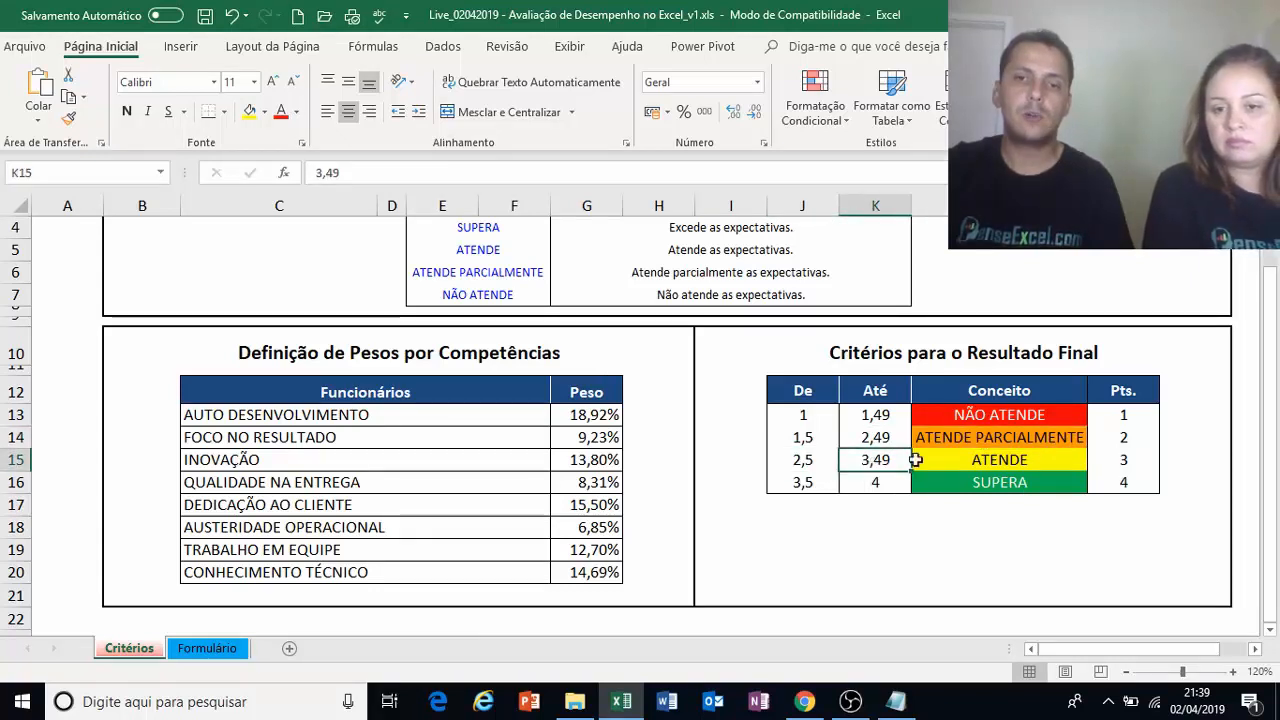
{"action": "left_click", "coordinate": [1002, 464]}
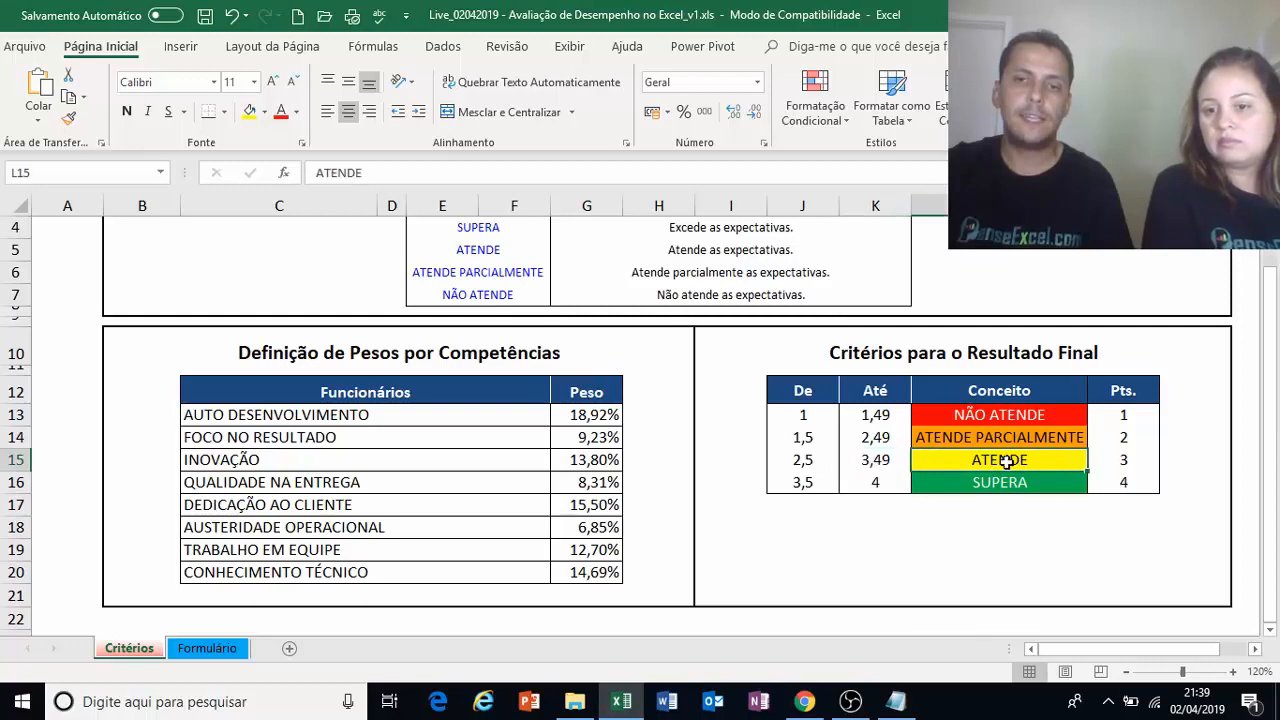
{"action": "left_click", "coordinate": [810, 482]}
{"action": "left_click", "coordinate": [872, 482]}
{"action": "left_click", "coordinate": [1000, 482]}
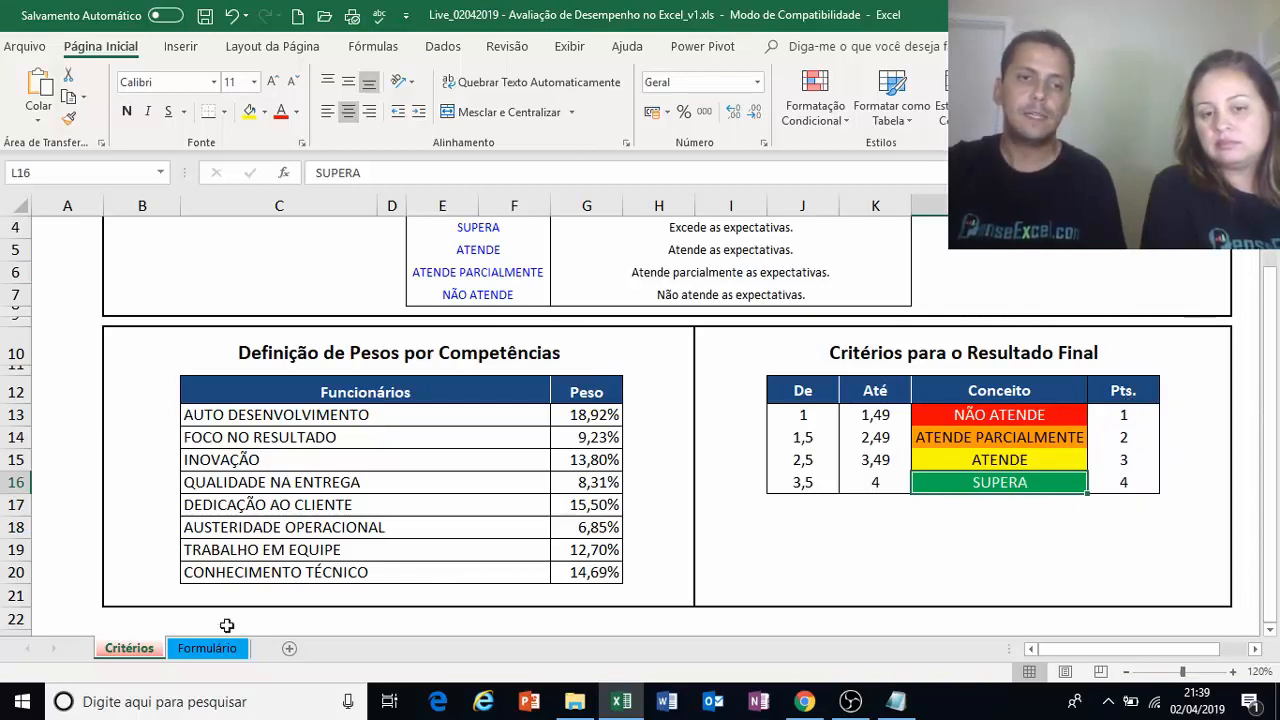
- Read the evaluation items in B6:B9 under AUTO DESENVOLVIMENTO on the Formulário sheet
{"action": "left_click", "coordinate": [207, 648]}
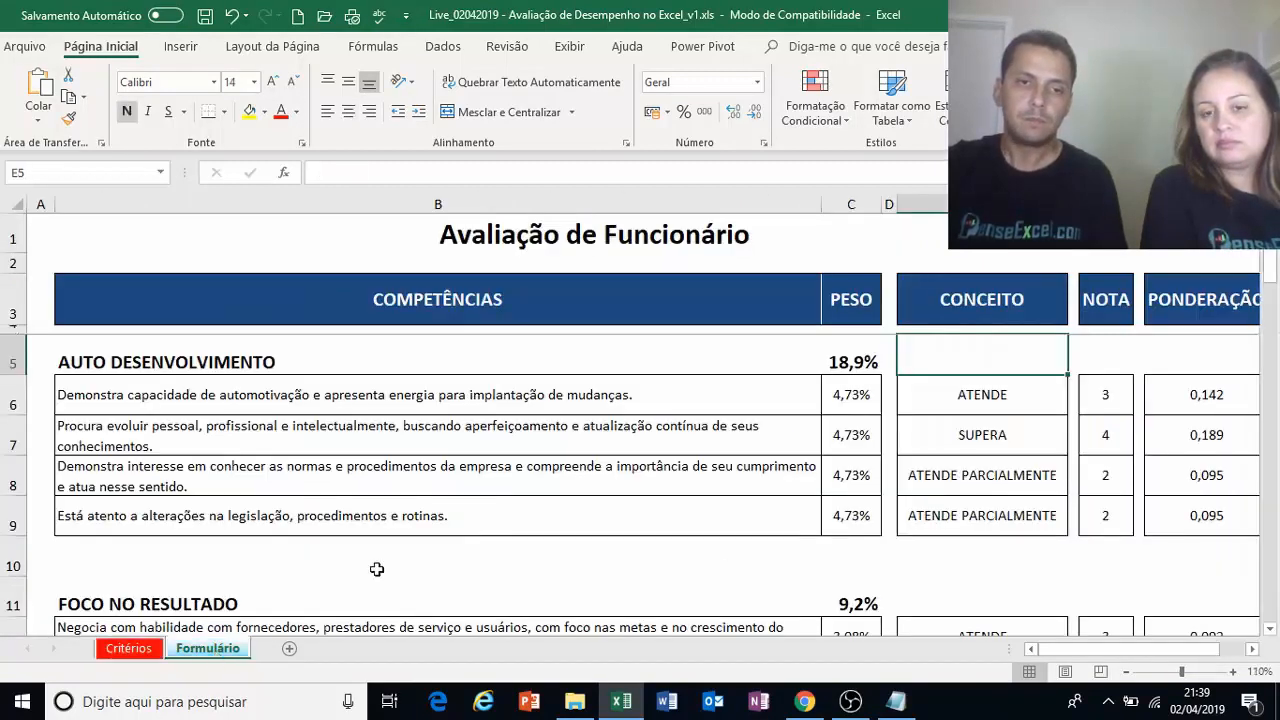
{"action": "left_click", "coordinate": [739, 404]}
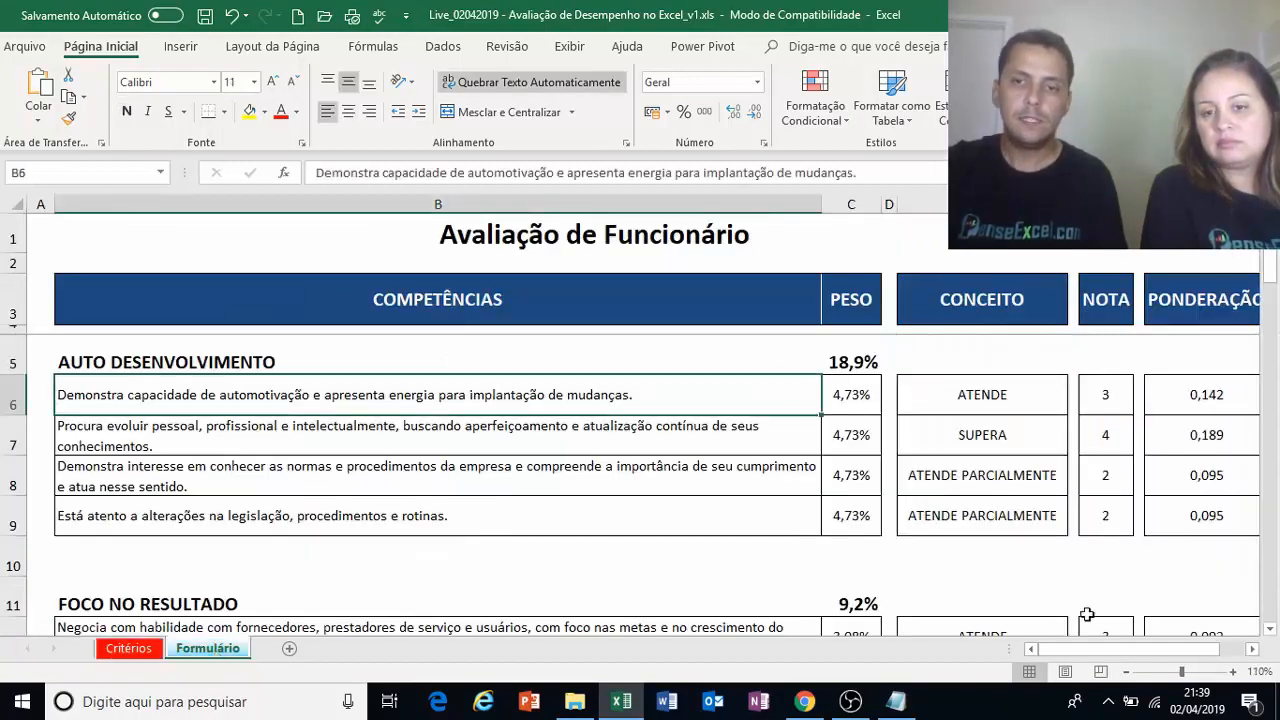
{"action": "left_click", "coordinate": [1126, 672]}
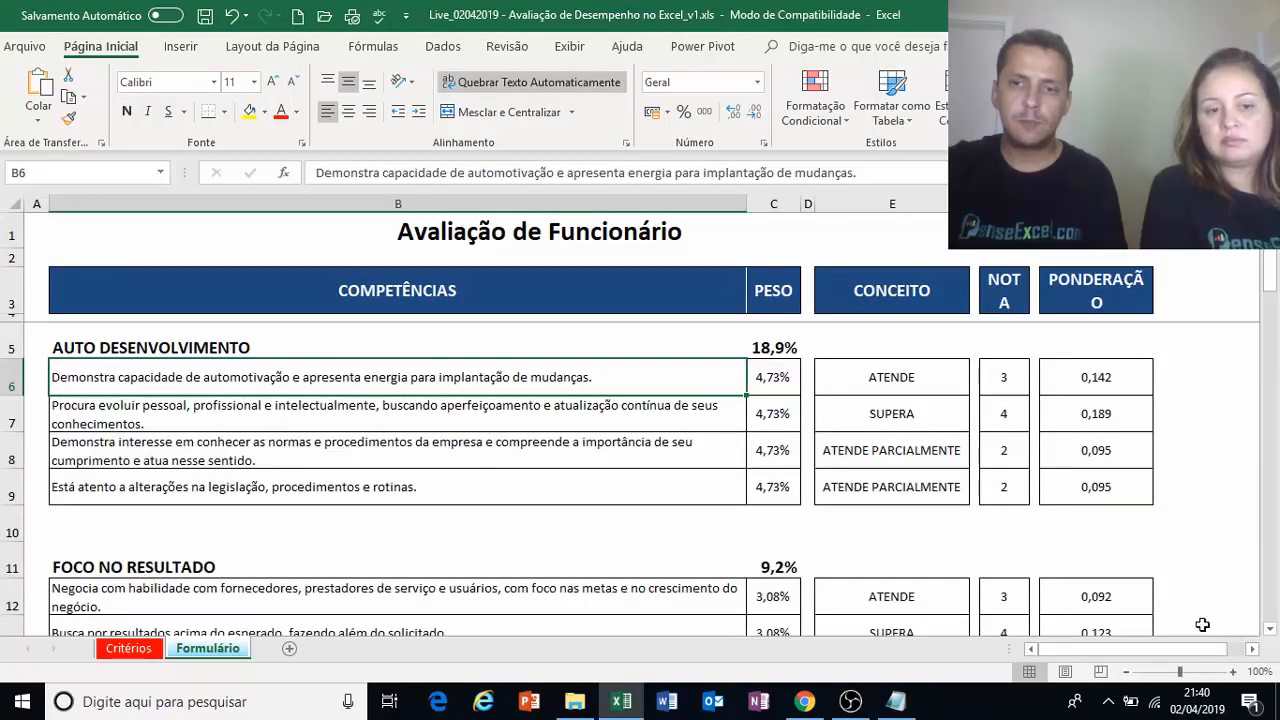
{"action": "left_click_drag", "start_coordinate": [1180, 672], "coordinate": [1180, 673]}
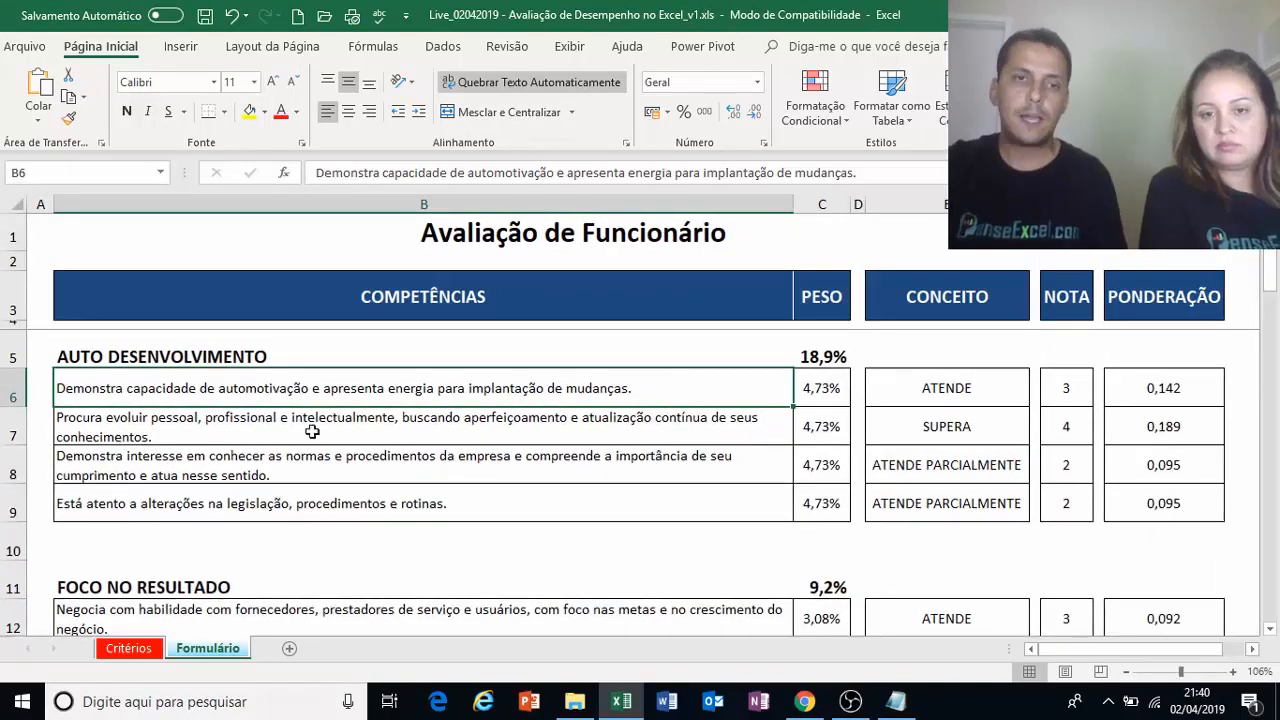
{"action": "left_click", "coordinate": [449, 428]}
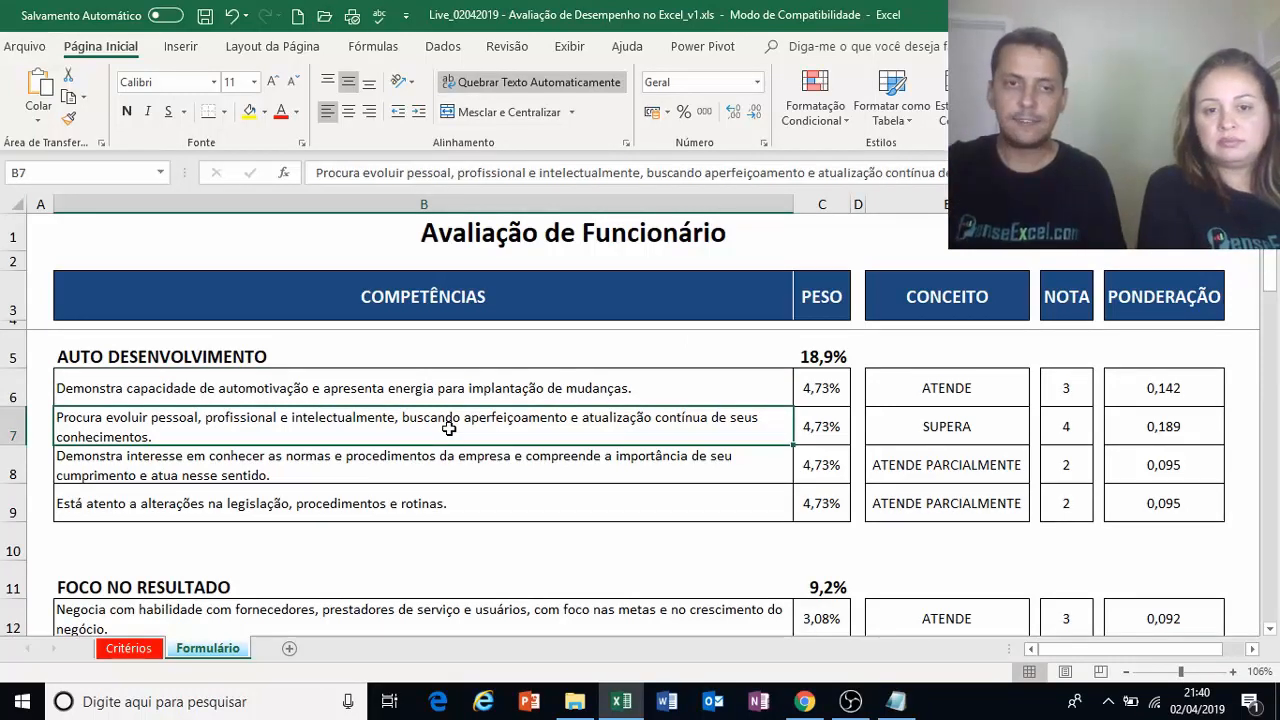
{"action": "left_click", "coordinate": [420, 483]}
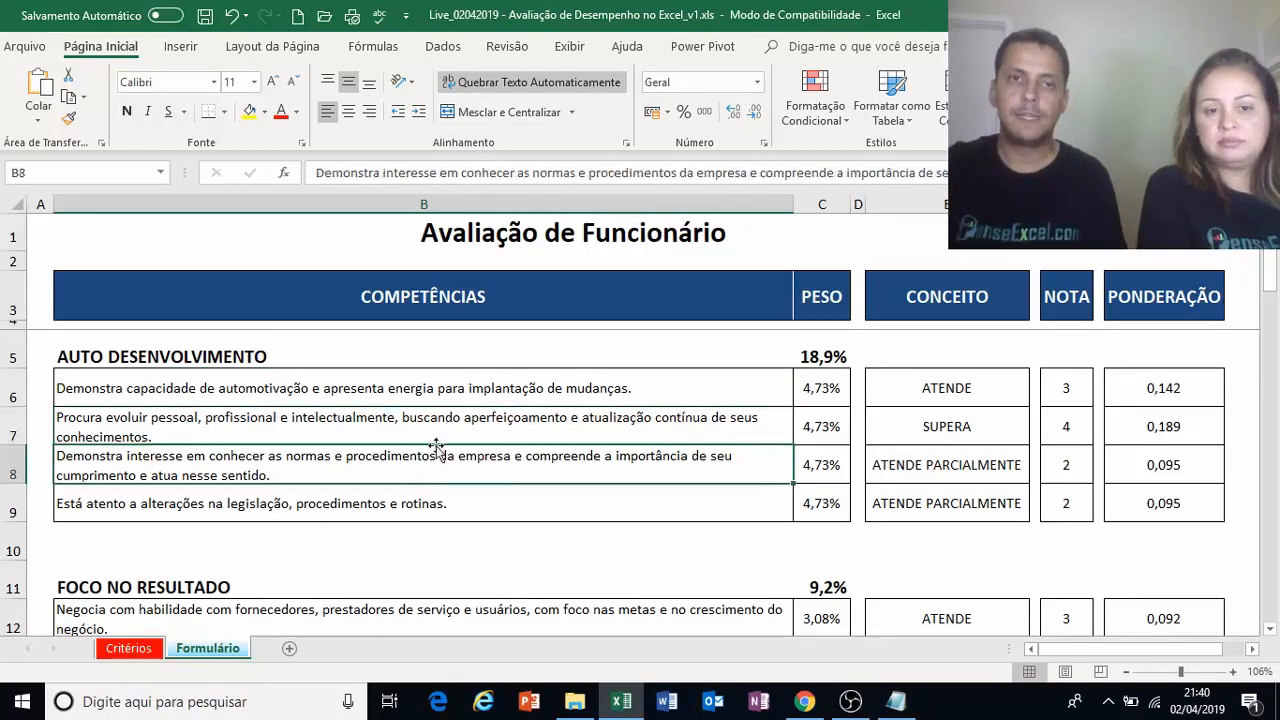
{"action": "left_click", "coordinate": [165, 390]}
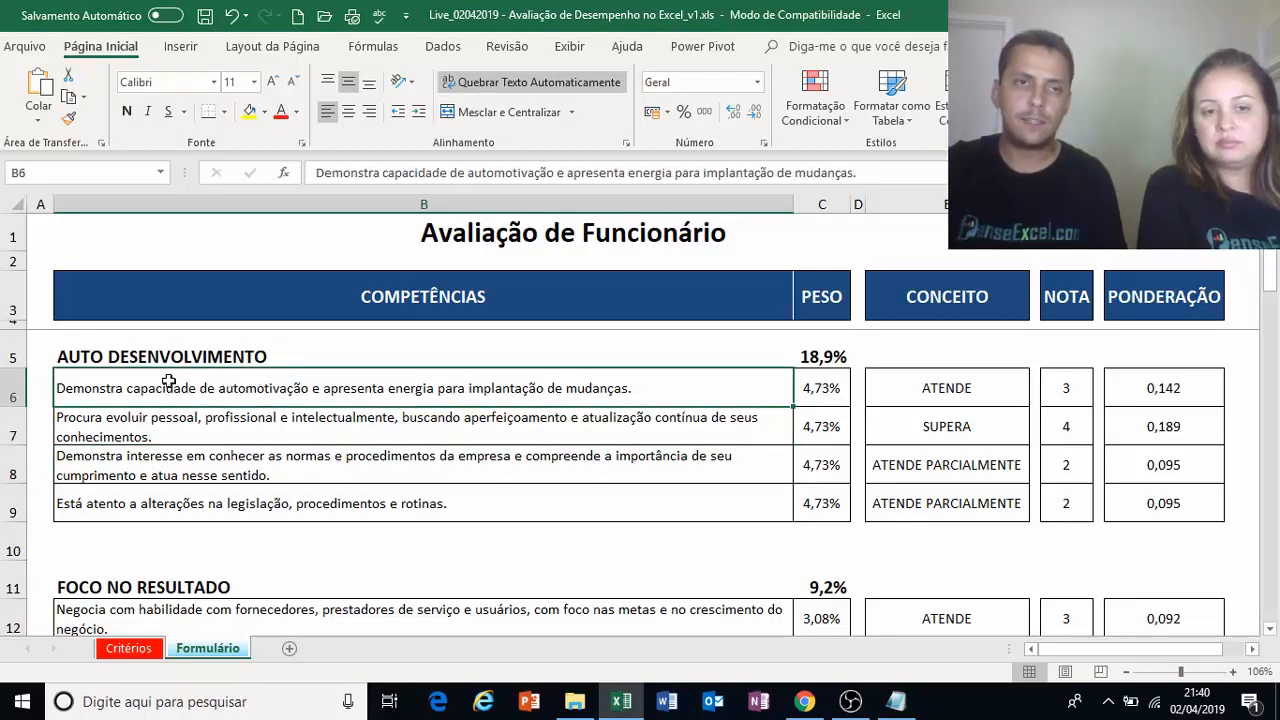
{"action": "left_click", "coordinate": [145, 493]}
{"action": "left_click_drag", "start_coordinate": [174, 384], "coordinate": [174, 512]}
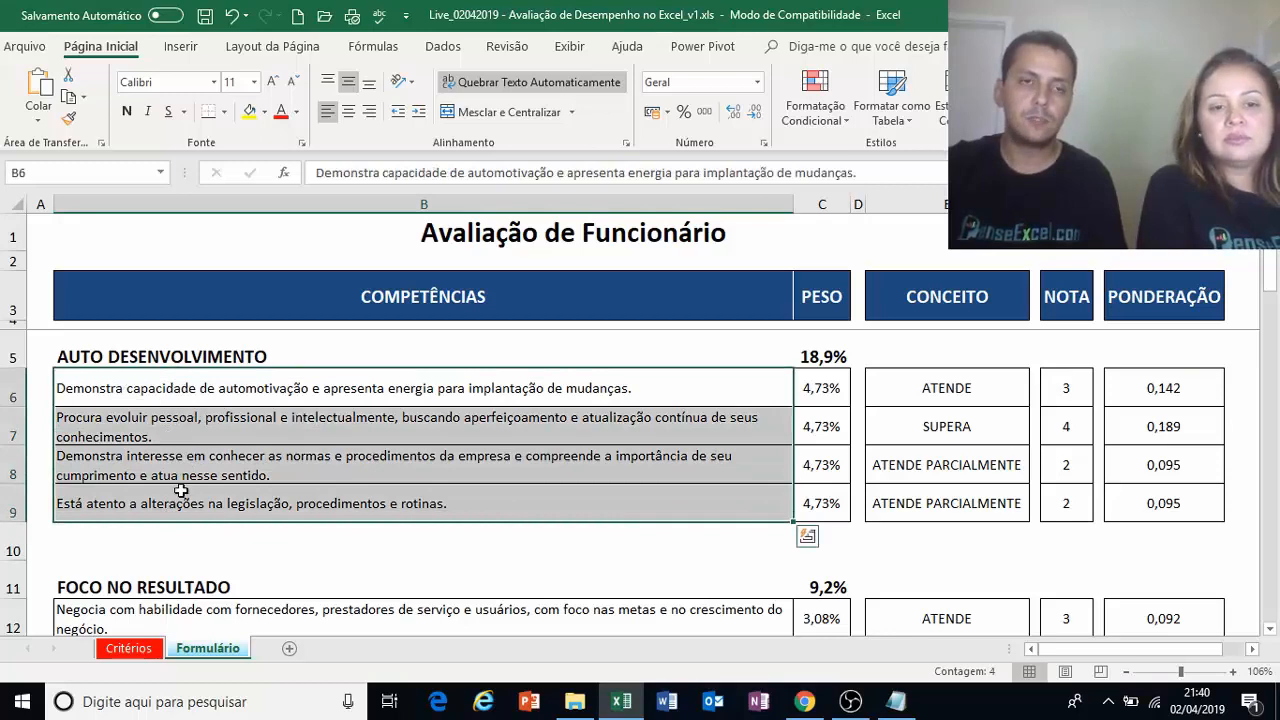
- Compare the AUTO DESENVOLVIMENTO weight in C5 of Formulário with its source weight in G13 of Critérios
{"action": "left_click", "coordinate": [137, 354]}
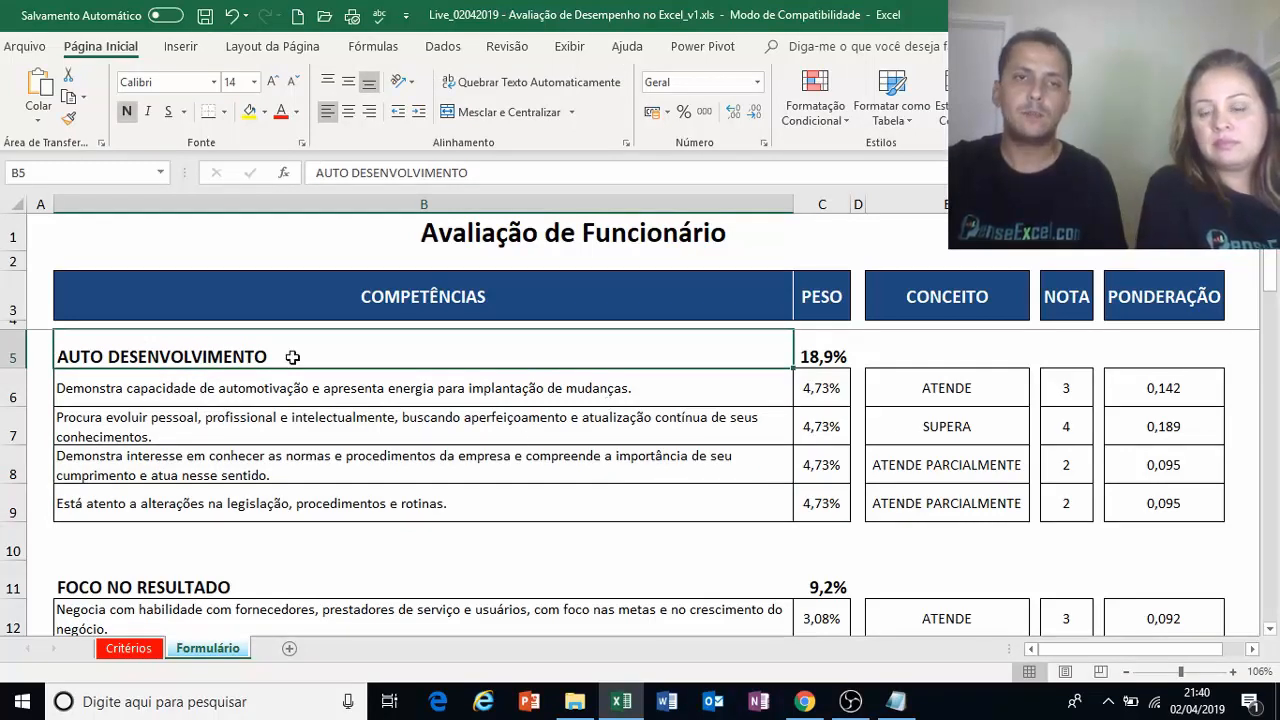
{"action": "left_click", "coordinate": [822, 347]}
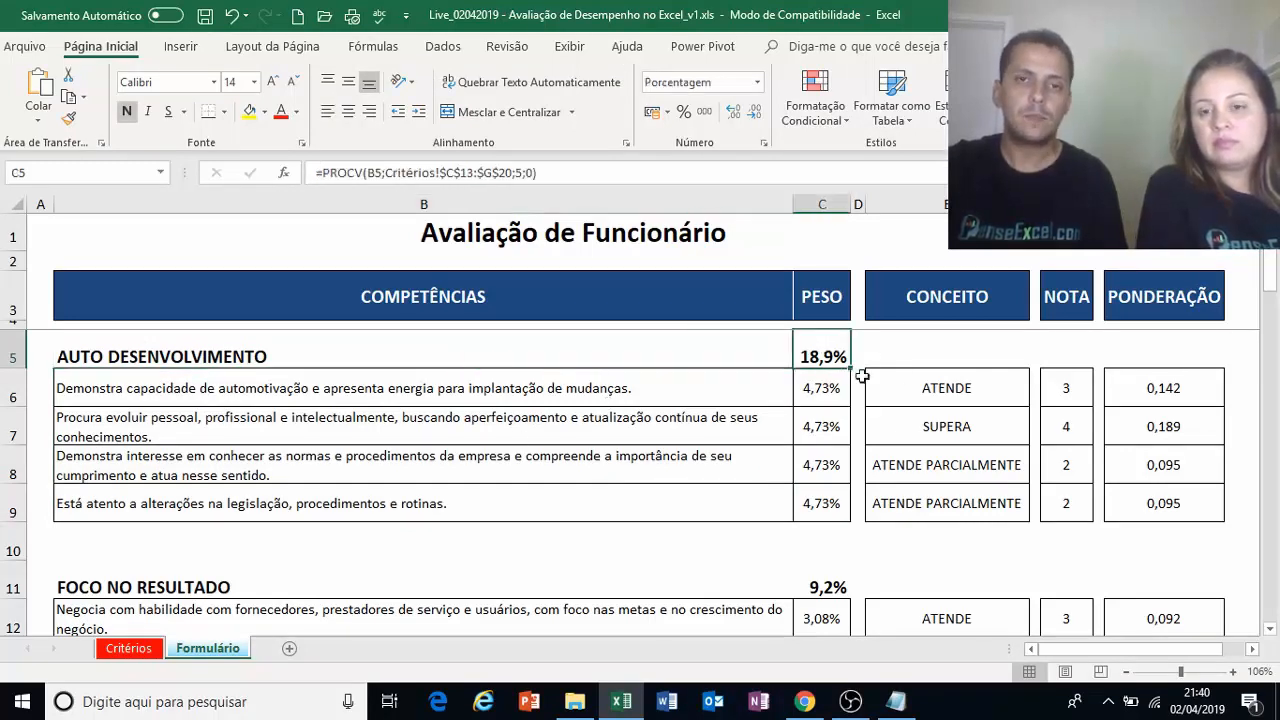
{"action": "left_click", "coordinate": [112, 652]}
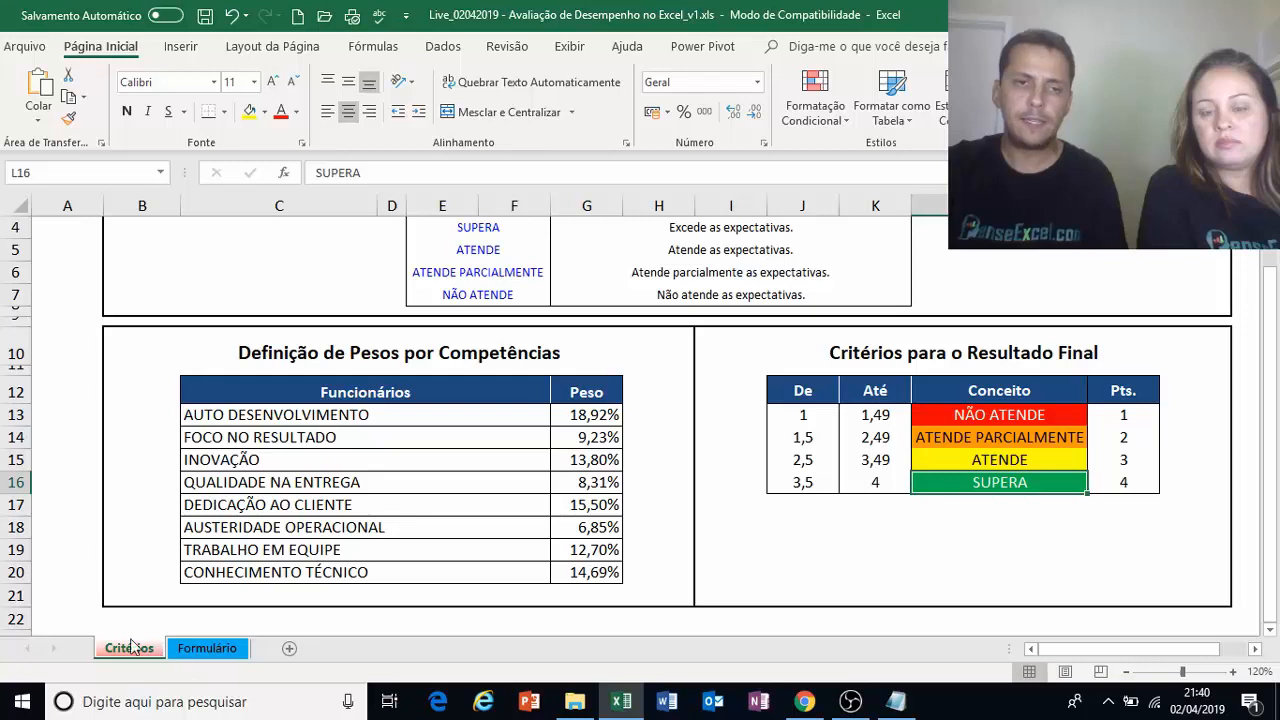
{"action": "left_click", "coordinate": [600, 414]}
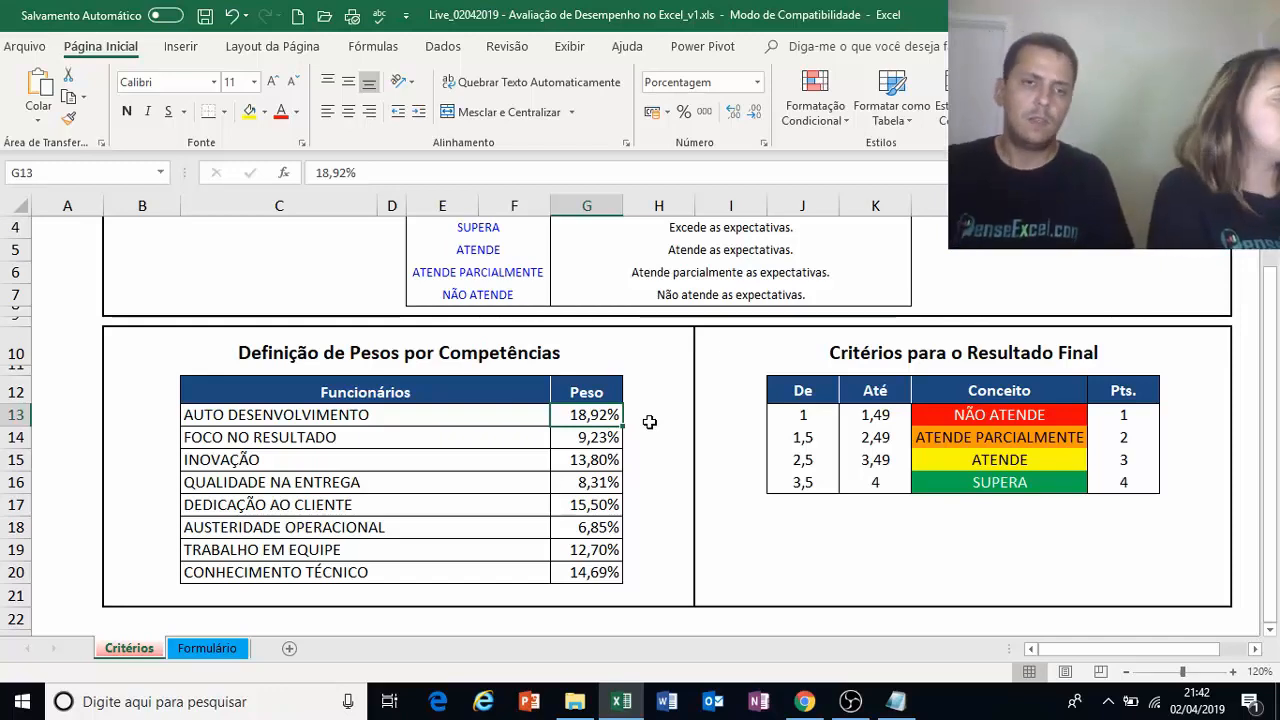
- Review on the Formulário sheet how the AUTO DESENVOLVIMENTO weight in C5 is distributed among its items in C6:C9
{"action": "left_click", "coordinate": [207, 648]}
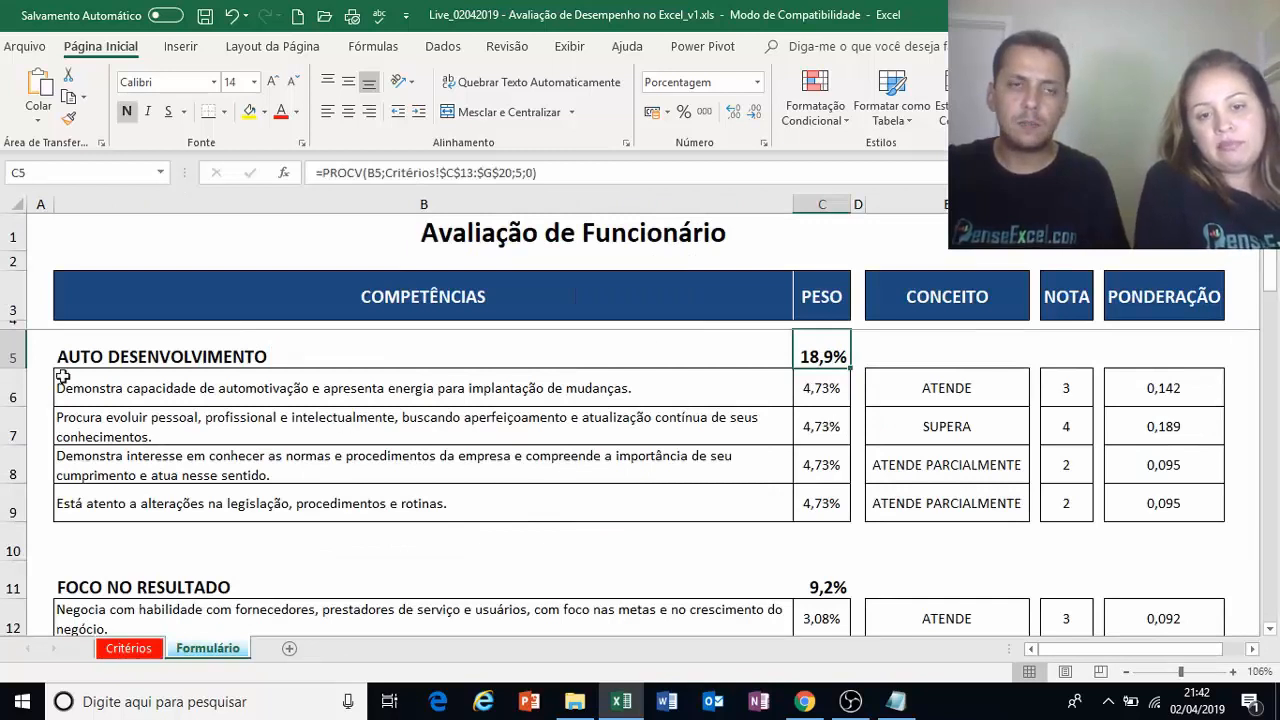
{"action": "left_click", "coordinate": [161, 358]}
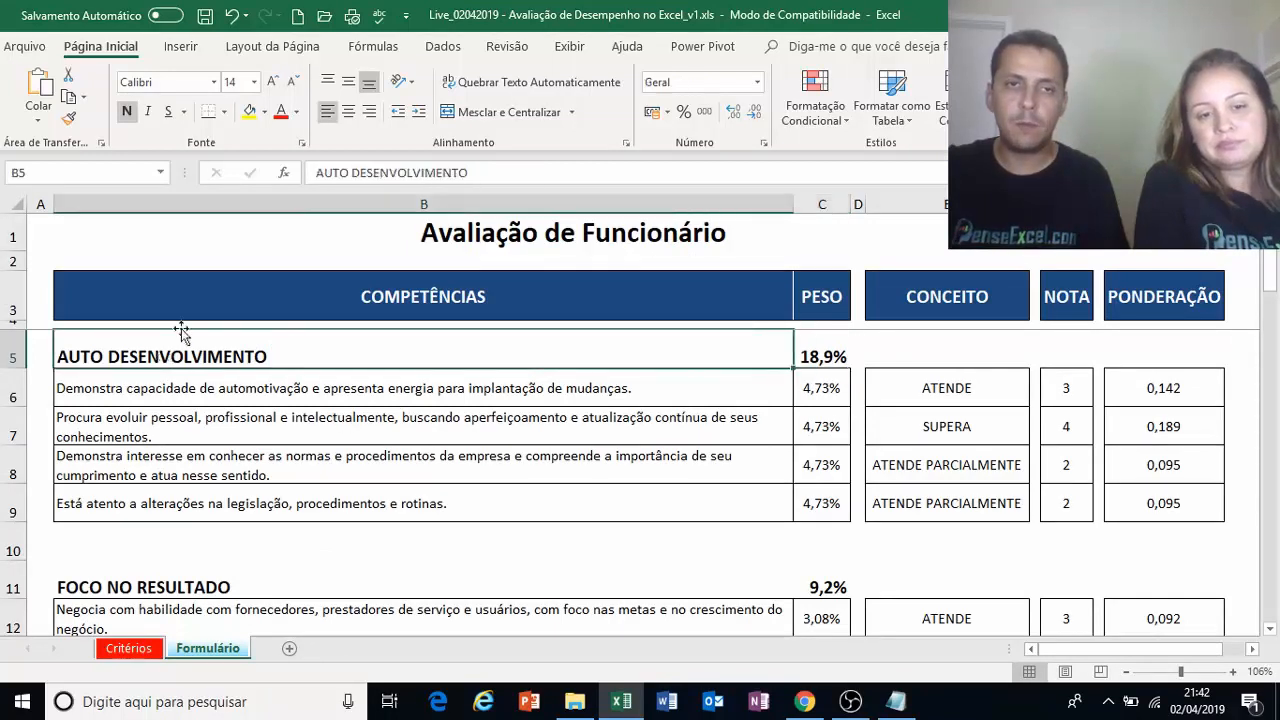
{"action": "left_click_drag", "start_coordinate": [141, 395], "coordinate": [157, 505]}
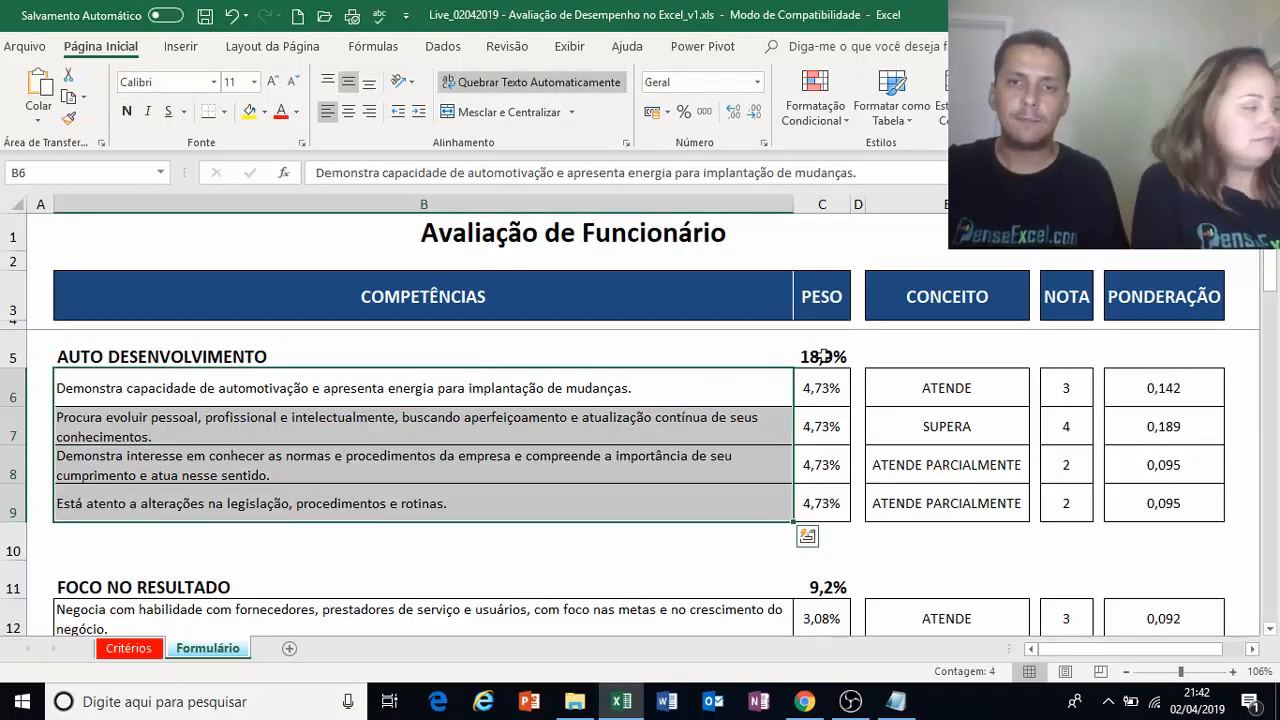
{"action": "left_click", "coordinate": [822, 355]}
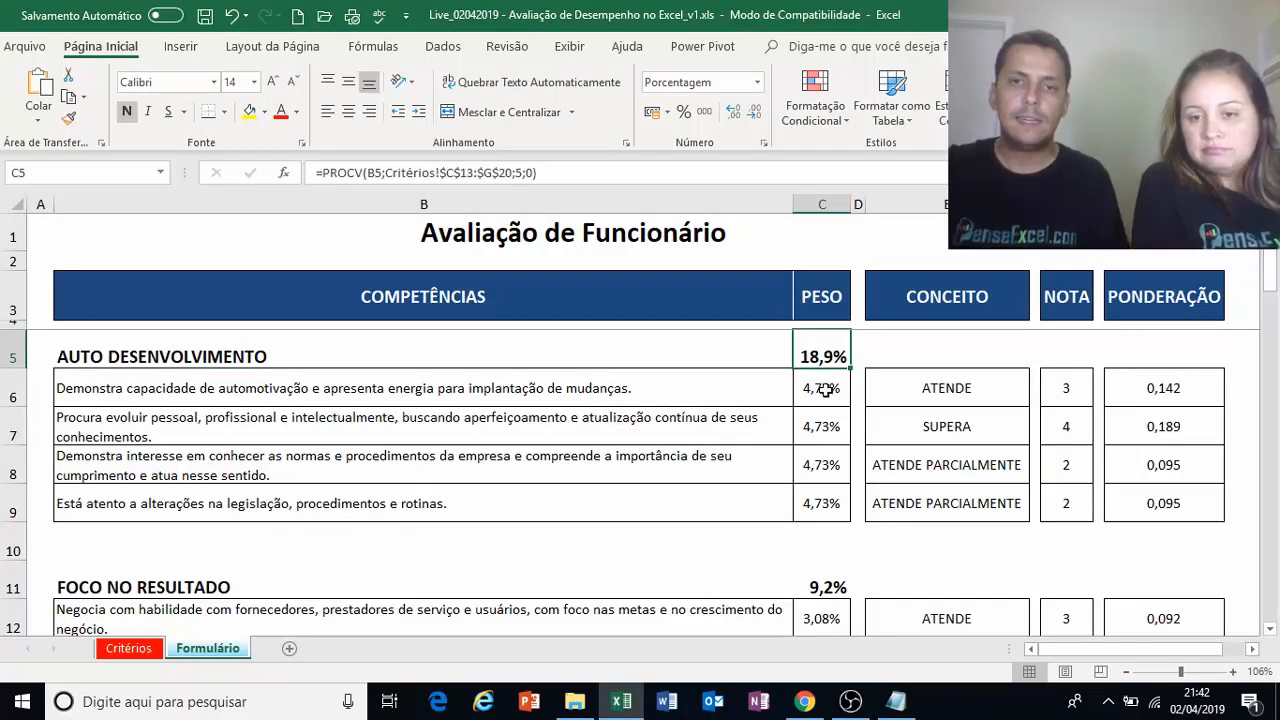
{"action": "left_click_drag", "start_coordinate": [814, 390], "coordinate": [818, 505]}
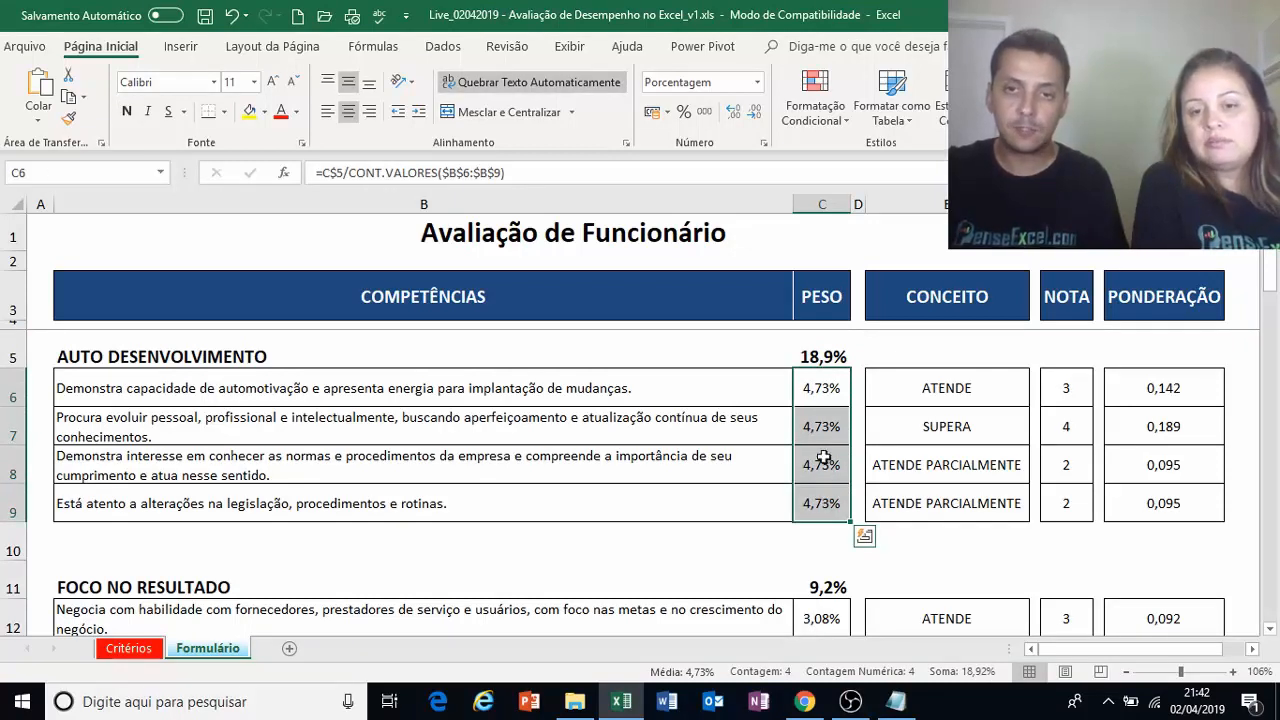
{"action": "left_click", "coordinate": [822, 384]}
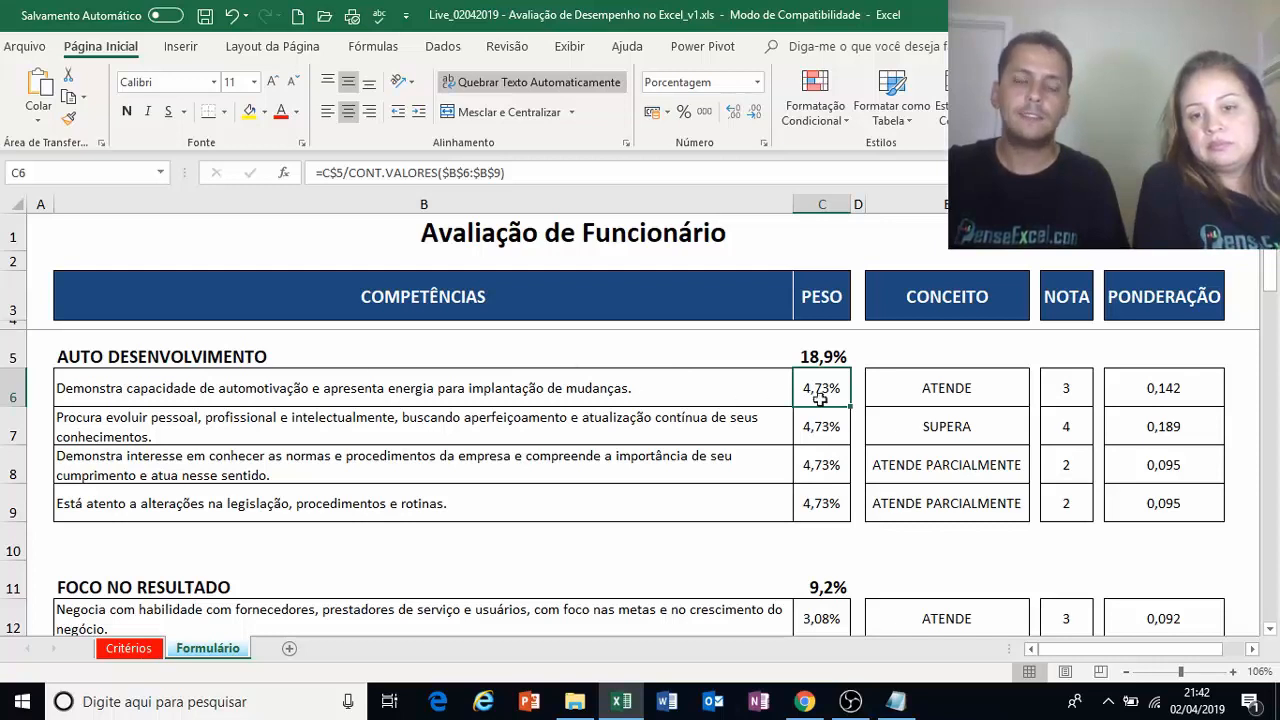
{"action": "left_click_drag", "start_coordinate": [820, 385], "coordinate": [822, 490]}
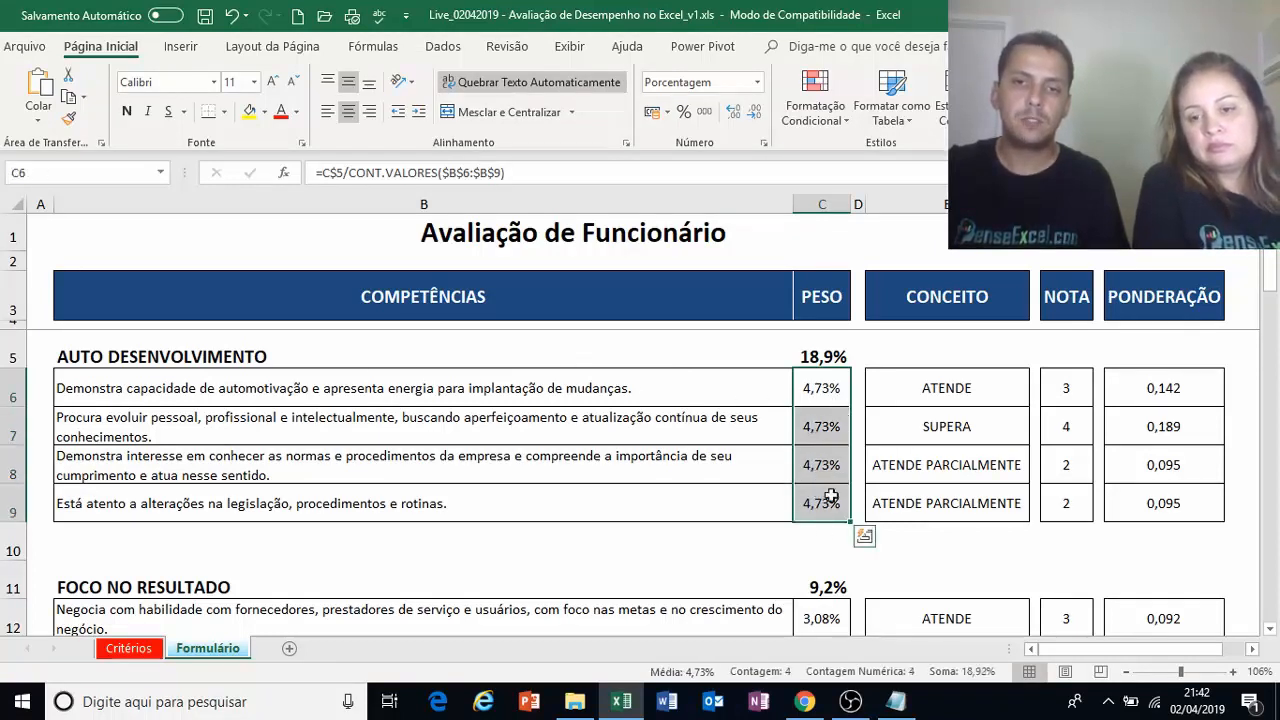
- Inspect the C5 and C6 weight formulas against the AUTO DESENVOLVIMENTO heading and its items in B6:B9
{"action": "left_click", "coordinate": [830, 359]}
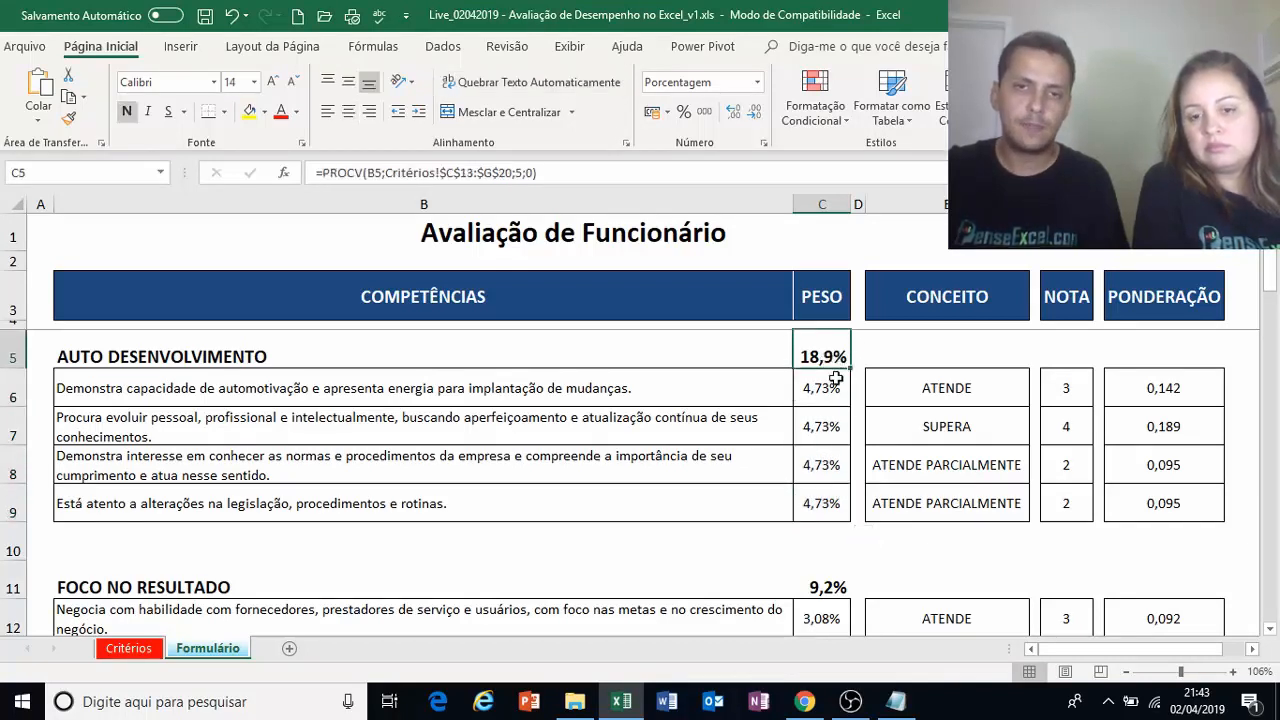
{"action": "left_click", "coordinate": [836, 388]}
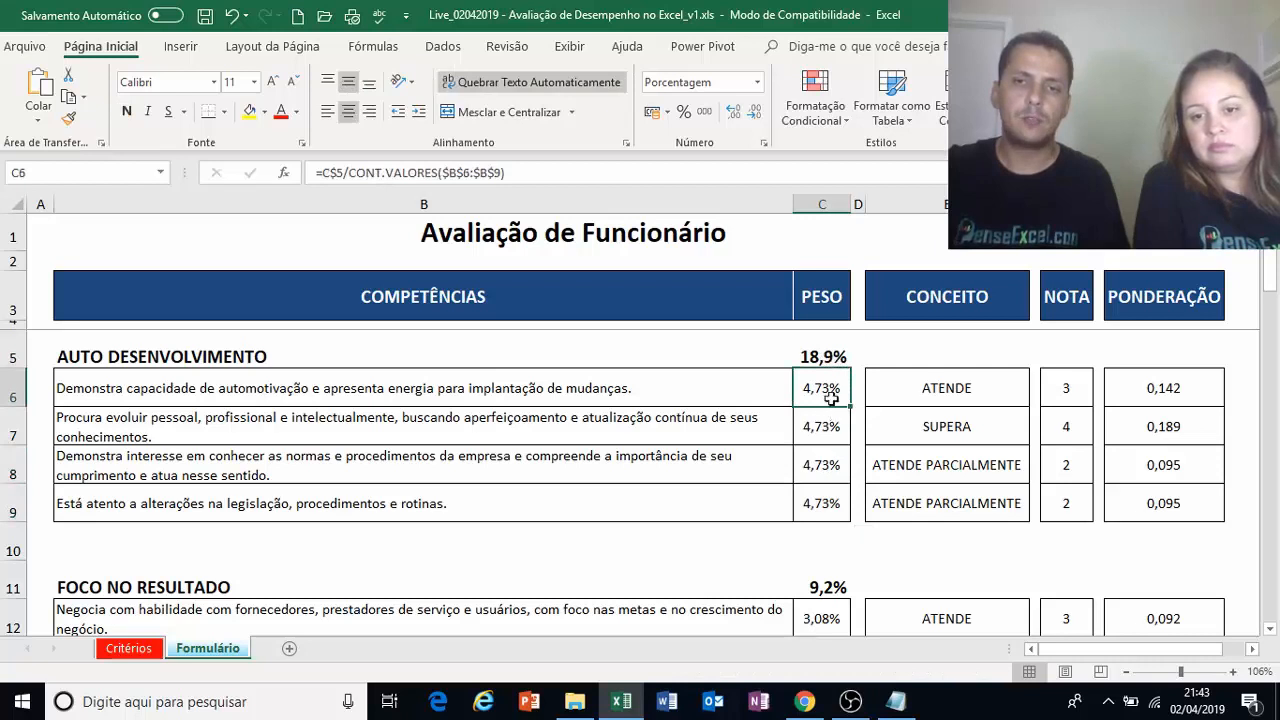
{"action": "left_click", "coordinate": [826, 356]}
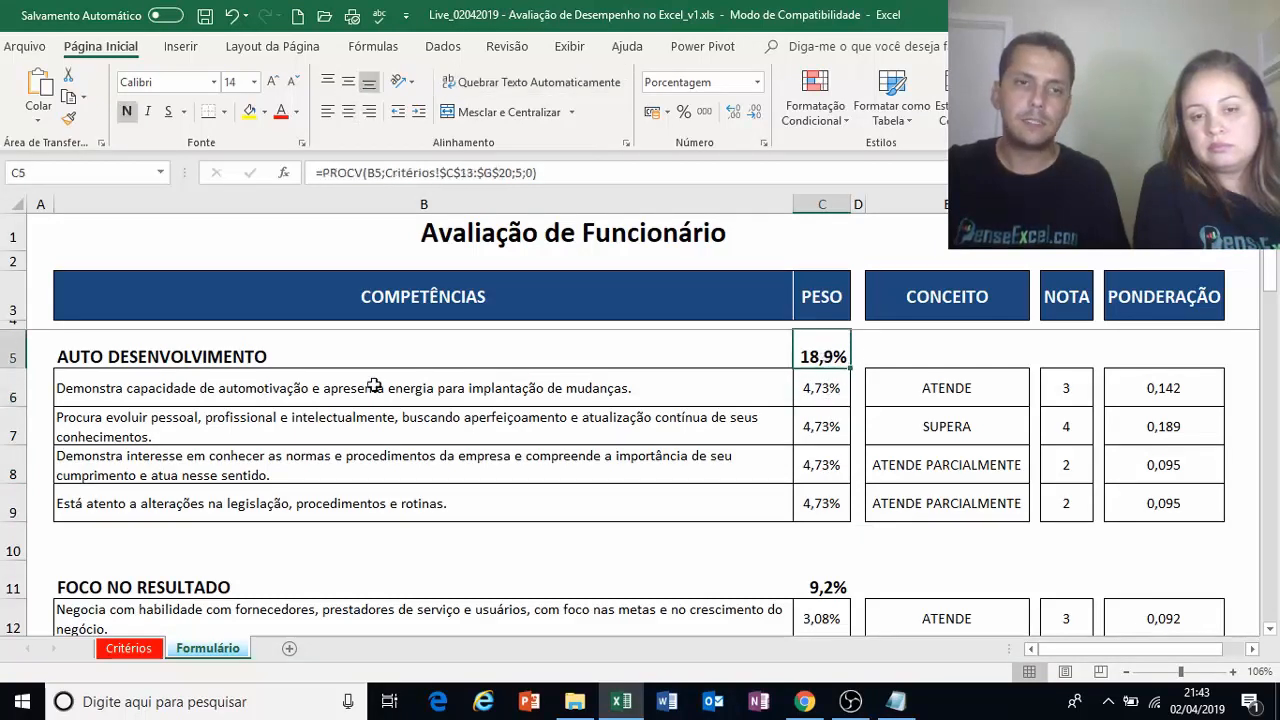
{"action": "left_click_drag", "start_coordinate": [376, 385], "coordinate": [415, 506]}
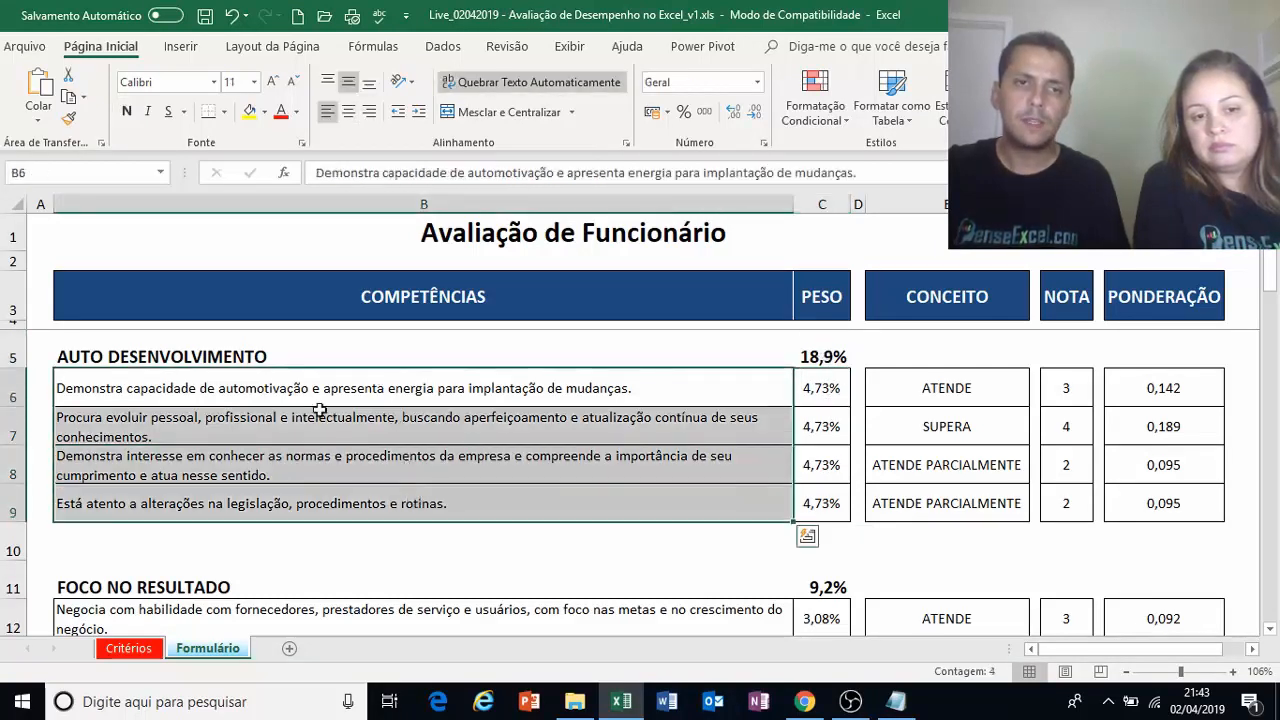
{"action": "left_click", "coordinate": [262, 352]}
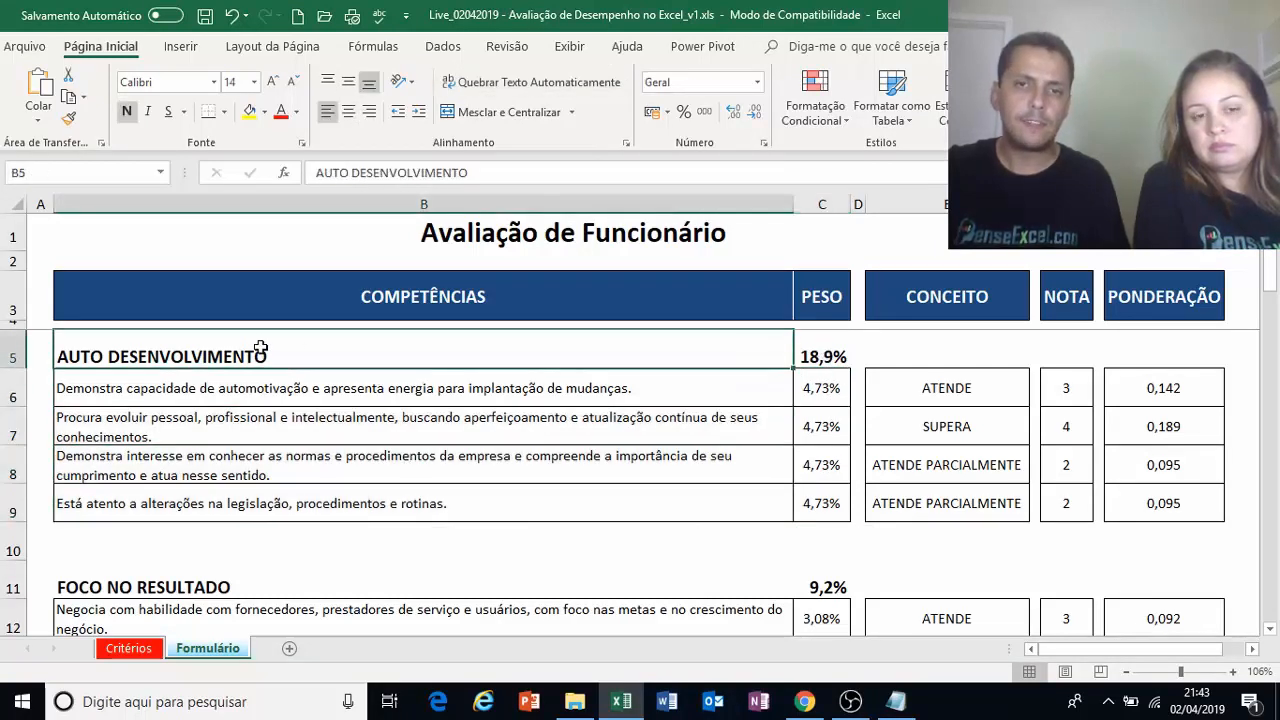
{"action": "left_click", "coordinate": [824, 386]}
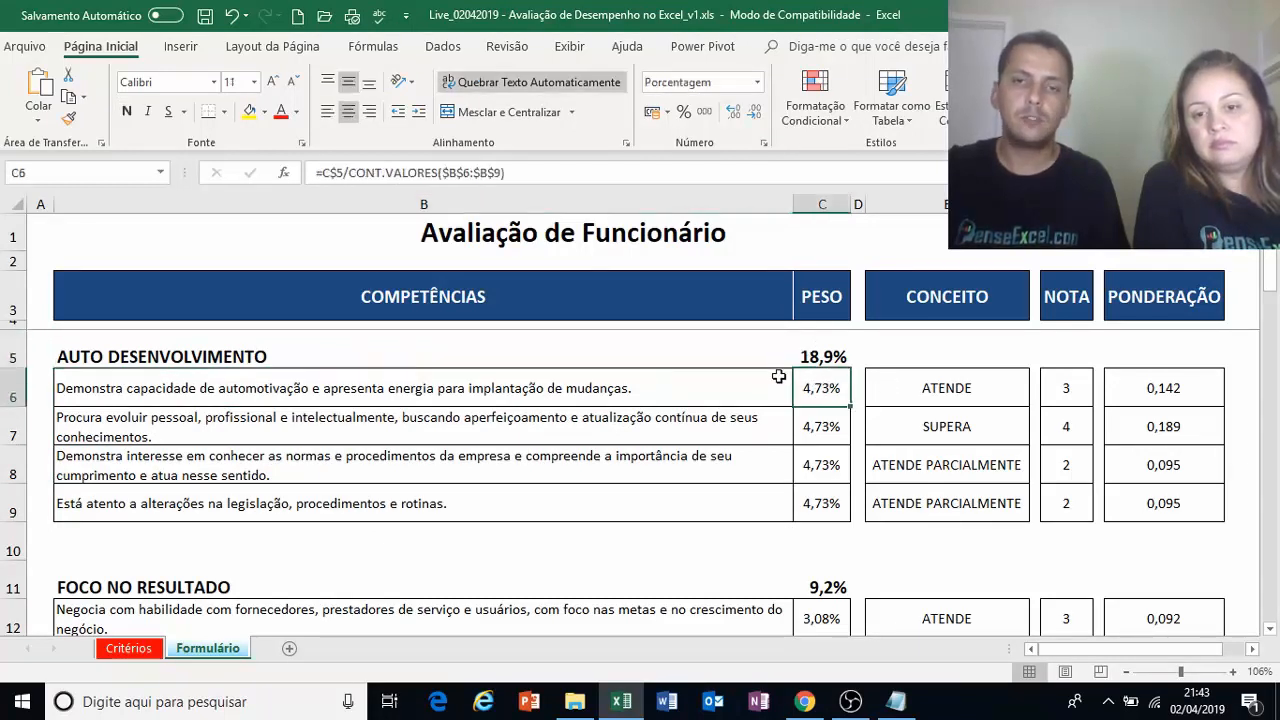
- Inspect the C6 weight formula, which divides C5 by the count of evaluation items in B6:B9
{"action": "double_click", "coordinate": [830, 394]}
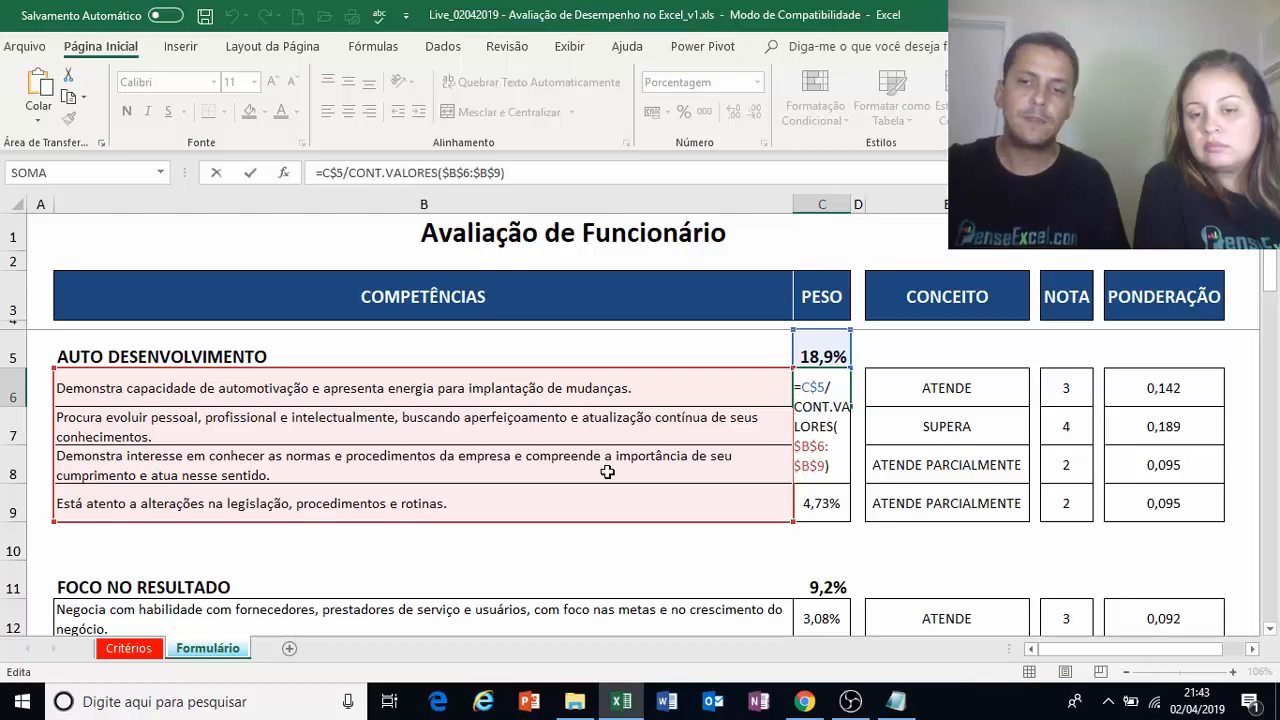
{"action": "key", "text": "Return"}
{"action": "left_click", "coordinate": [832, 389]}
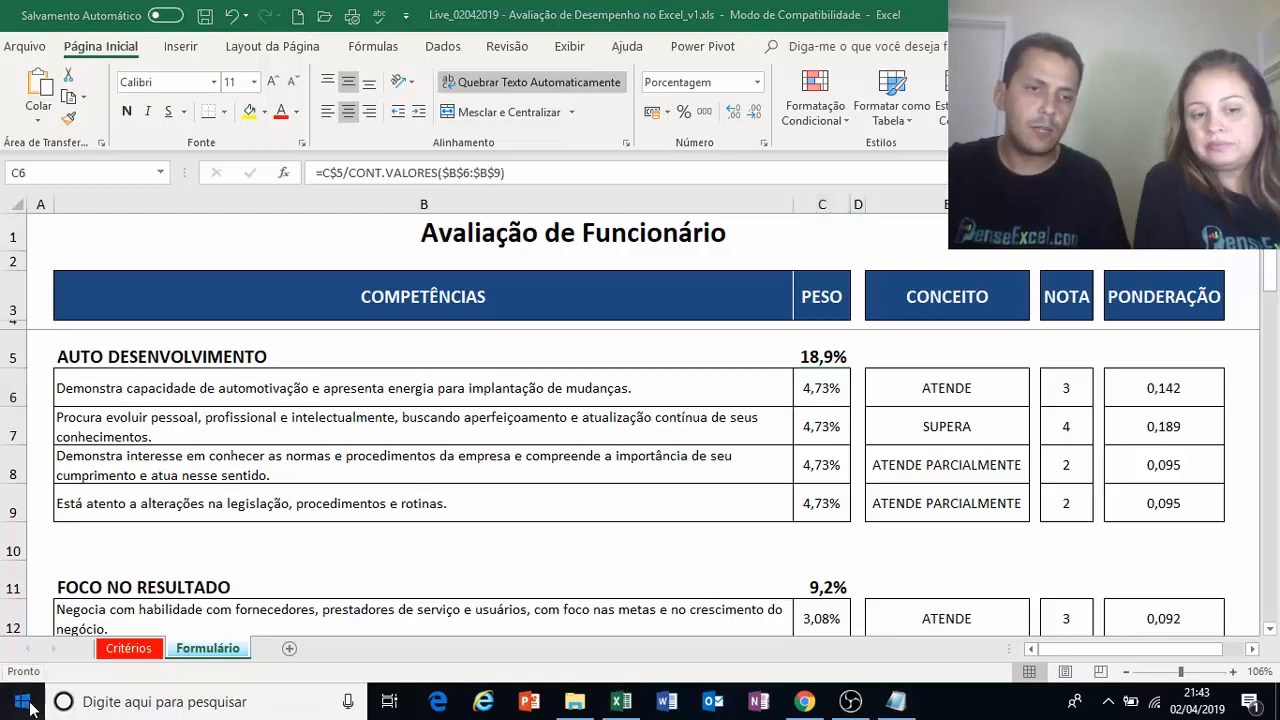
- Switch to Calculator, enter 18,9 with the division operator to check the item weight, and return to the workbook
{"action": "key", "text": "XF86Calculator"}
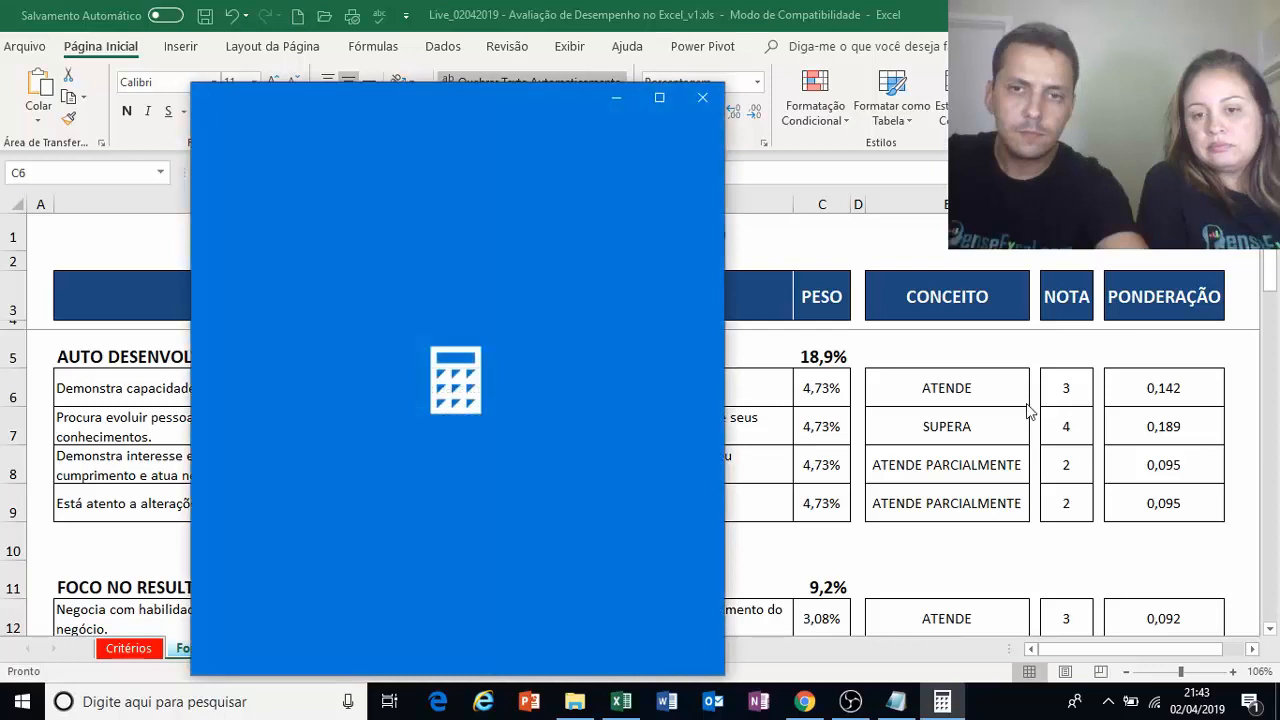
{"action": "type", "text": "18,9/"}
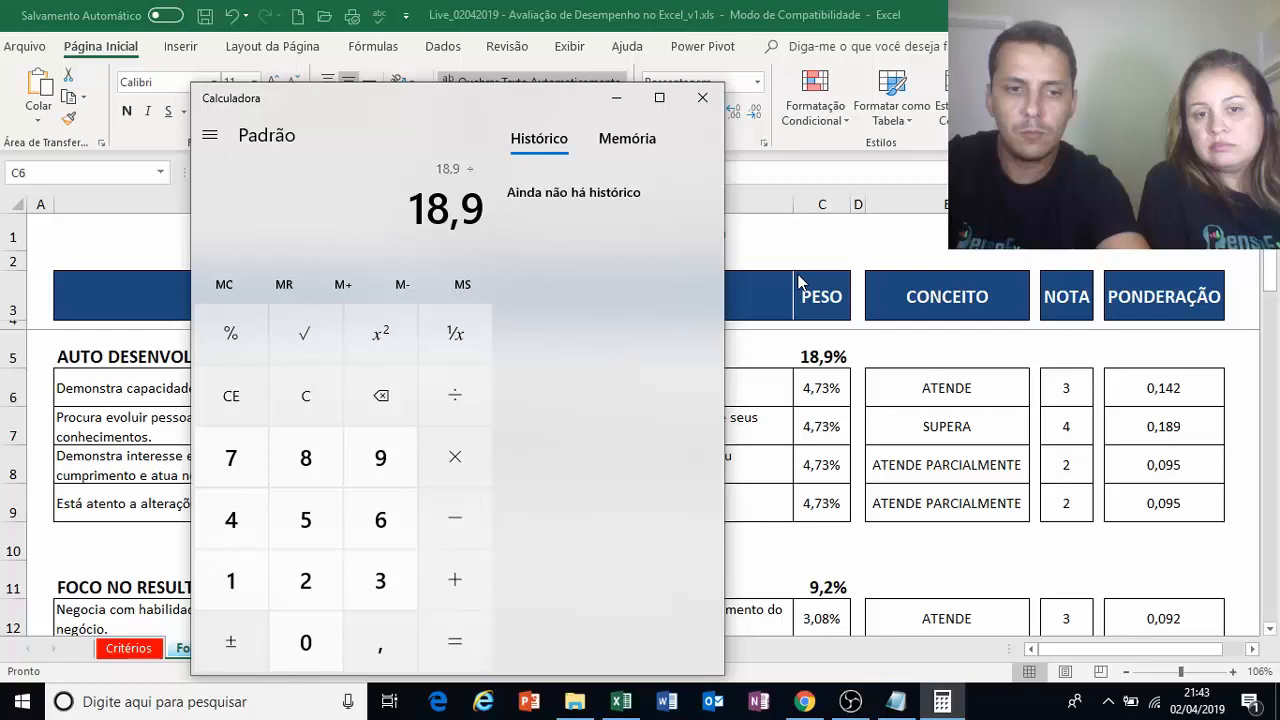
{"action": "key", "text": "alt+F4"}
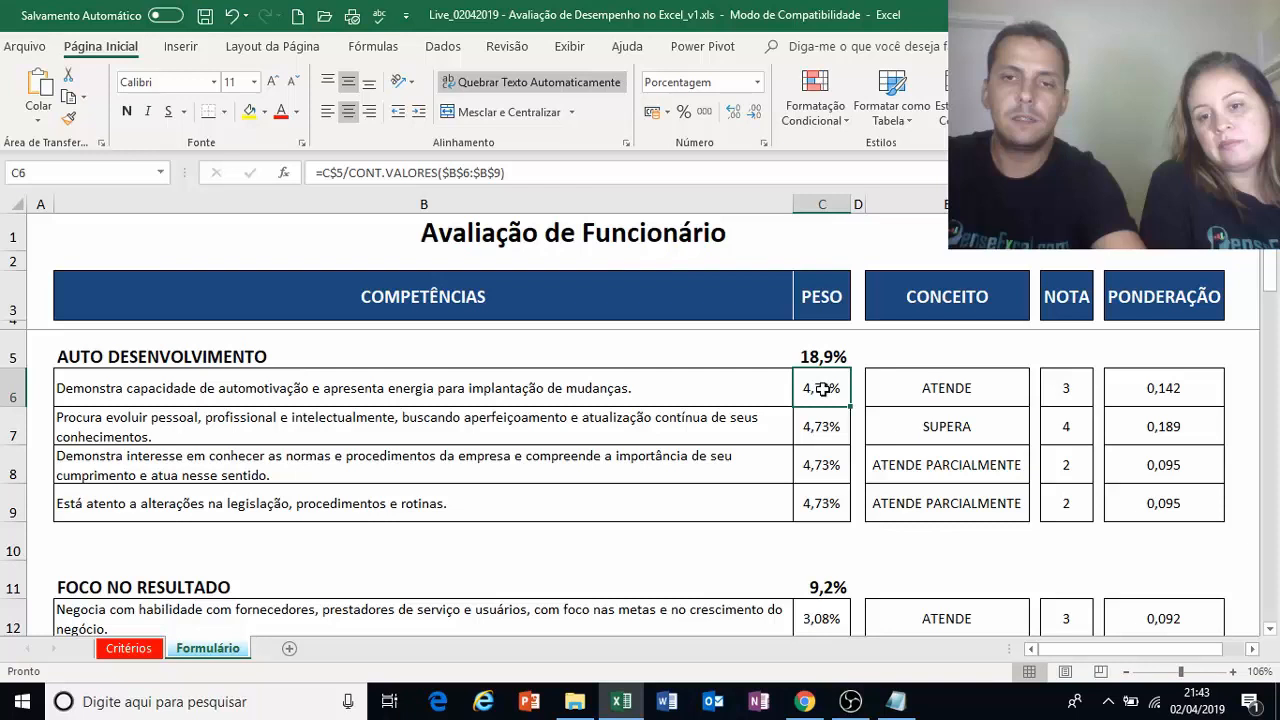
- Fill the C6 weight formula down through C9 for the AUTO DESENVOLVIMENTO items
{"action": "double_click", "coordinate": [850, 406]}
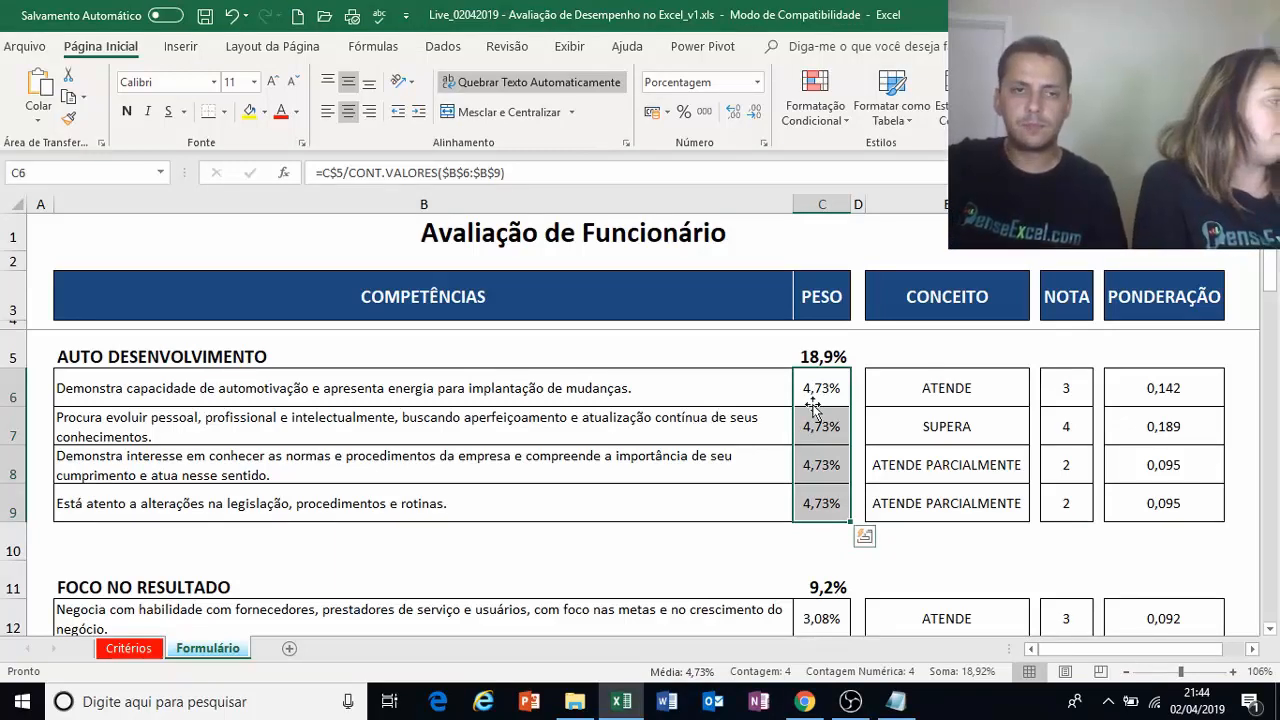
{"action": "scroll", "coordinate": [825, 420], "scroll_direction": "down", "scroll_amount": 1}
{"action": "scroll", "coordinate": [835, 450], "scroll_direction": "up", "scroll_amount": 1}
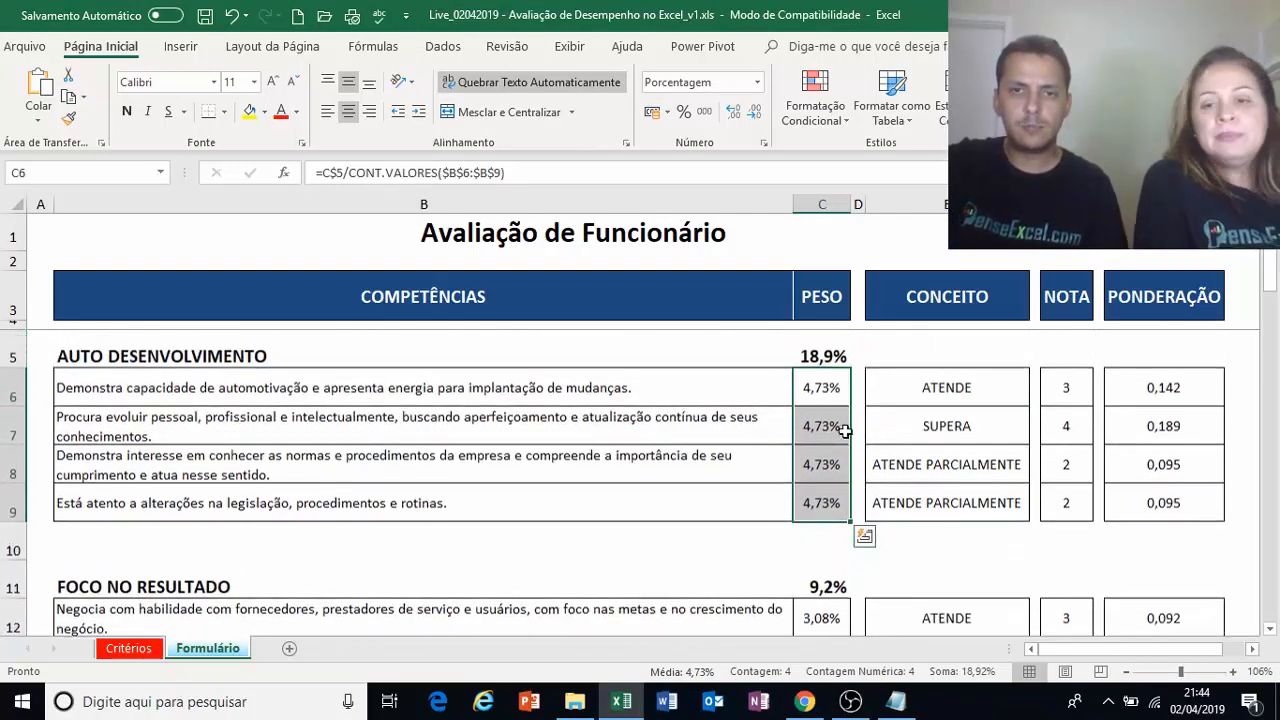
- Compare the FOCO NO RESULTADO weight in C11 with its item weights in C12:C14
{"action": "scroll", "coordinate": [820, 446], "scroll_direction": "down", "scroll_amount": 2}
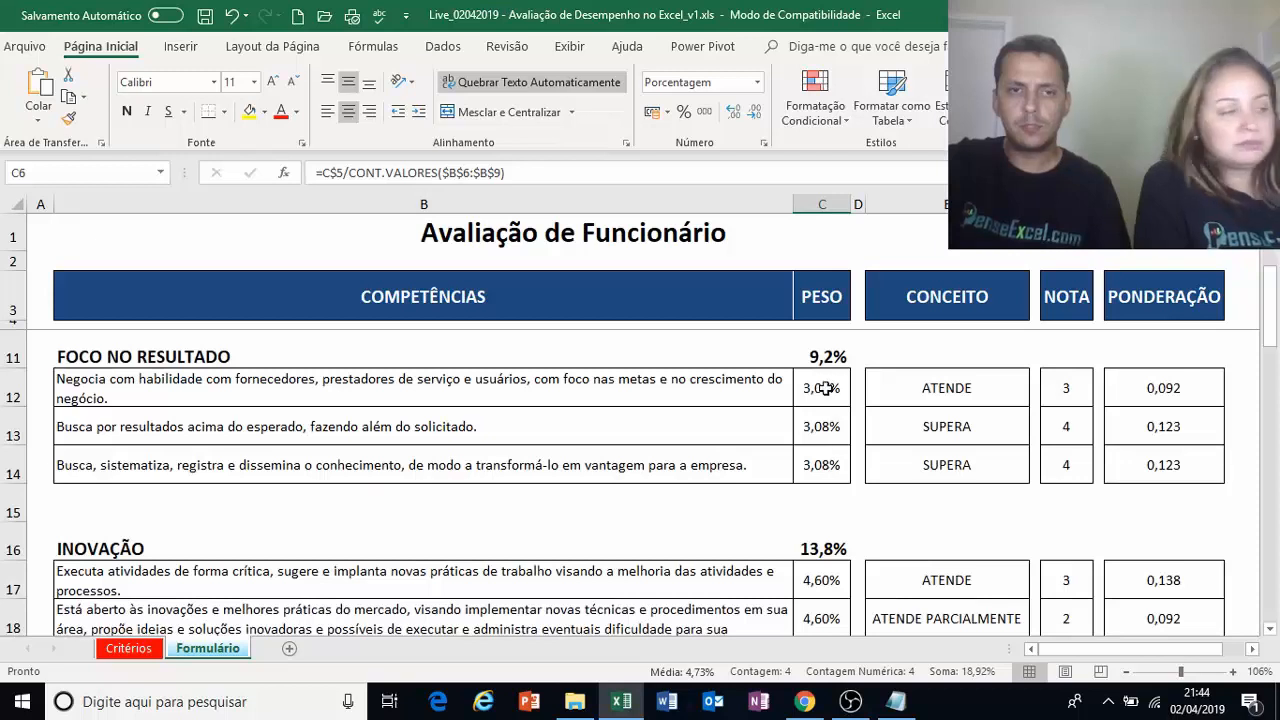
{"action": "left_click_drag", "start_coordinate": [821, 394], "coordinate": [822, 465]}
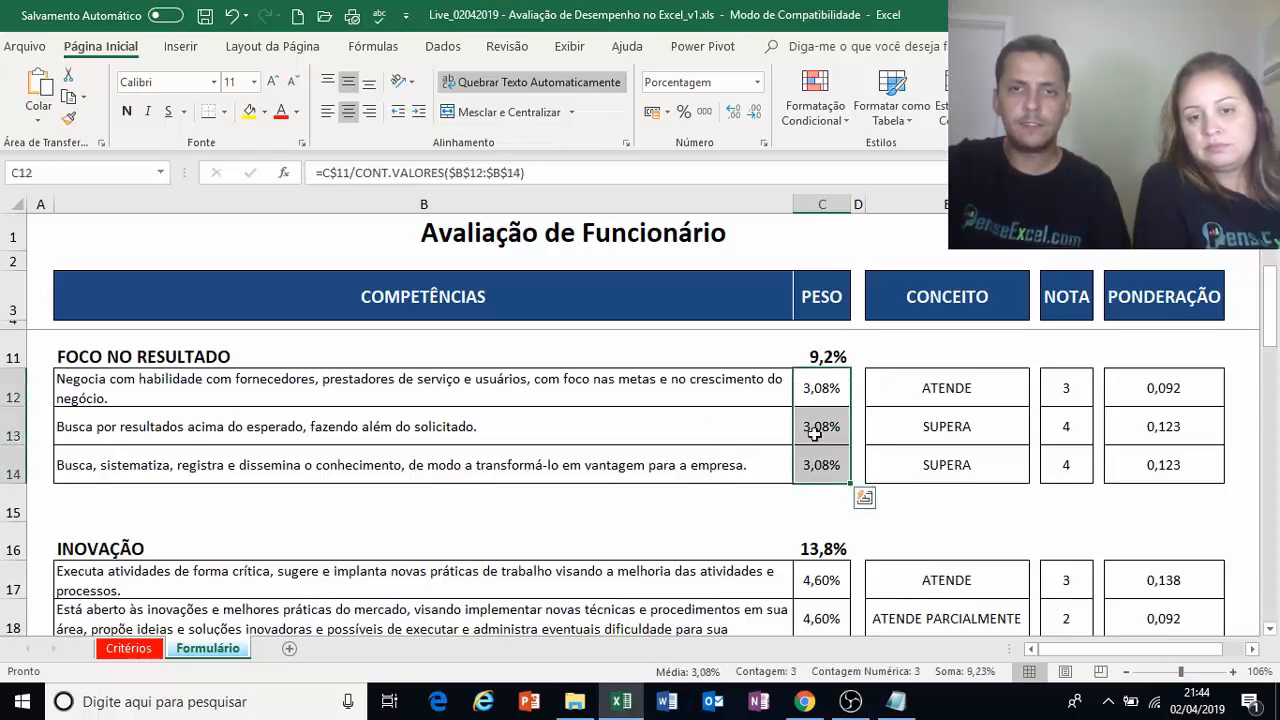
{"action": "left_click", "coordinate": [828, 392]}
{"action": "left_click", "coordinate": [834, 343]}
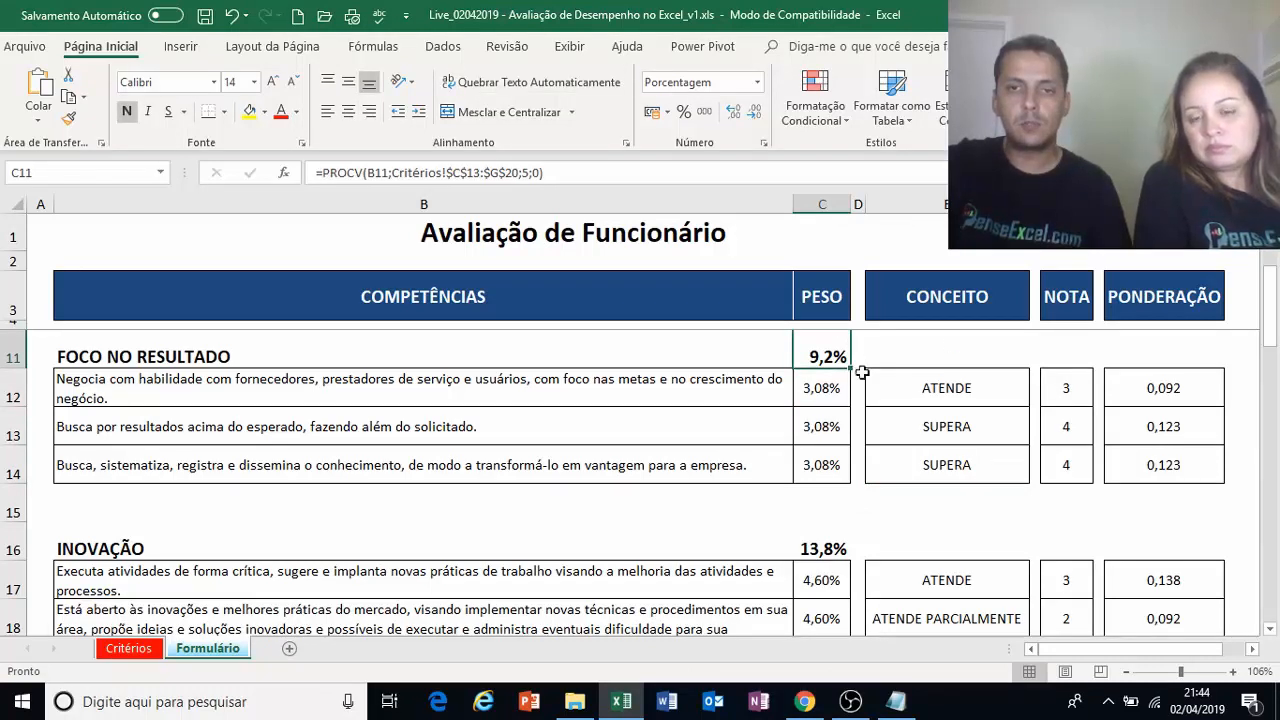
{"action": "left_click_drag", "start_coordinate": [823, 394], "coordinate": [823, 465]}
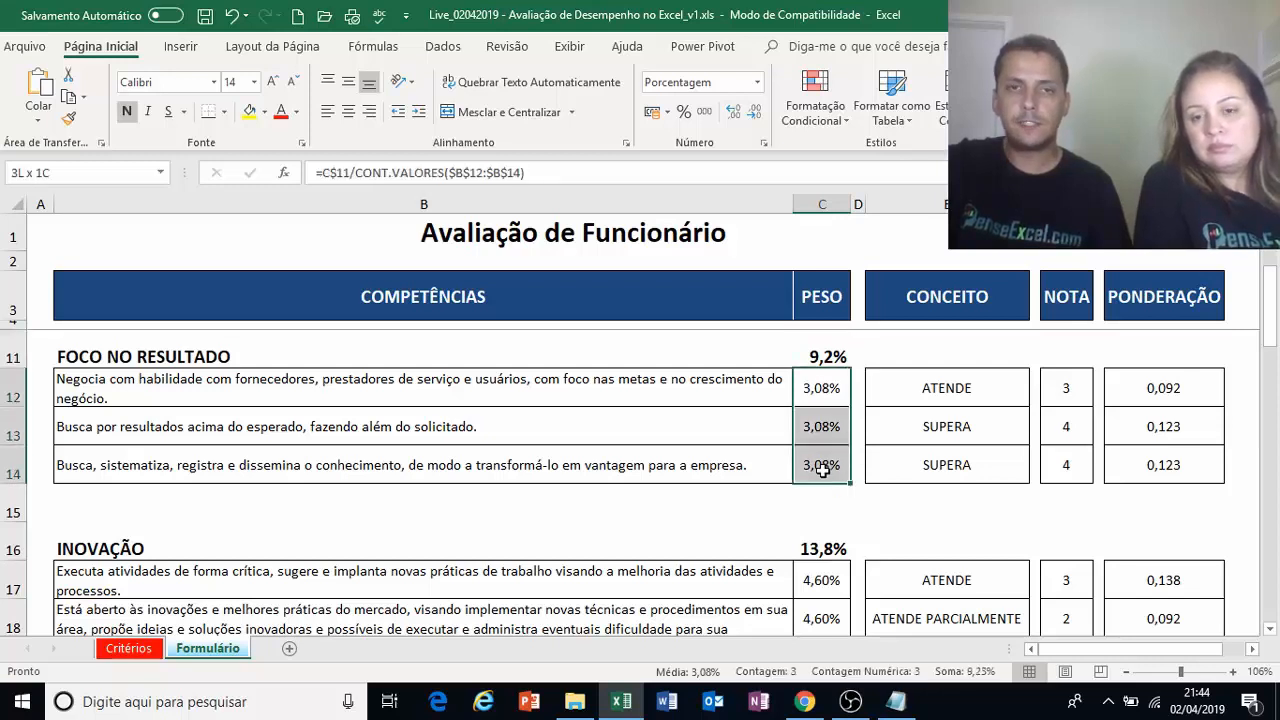
- Inspect how the C12 formula divides C11 by the count of items in B12:B14, and review weights C12:C14
{"action": "double_click", "coordinate": [820, 392]}
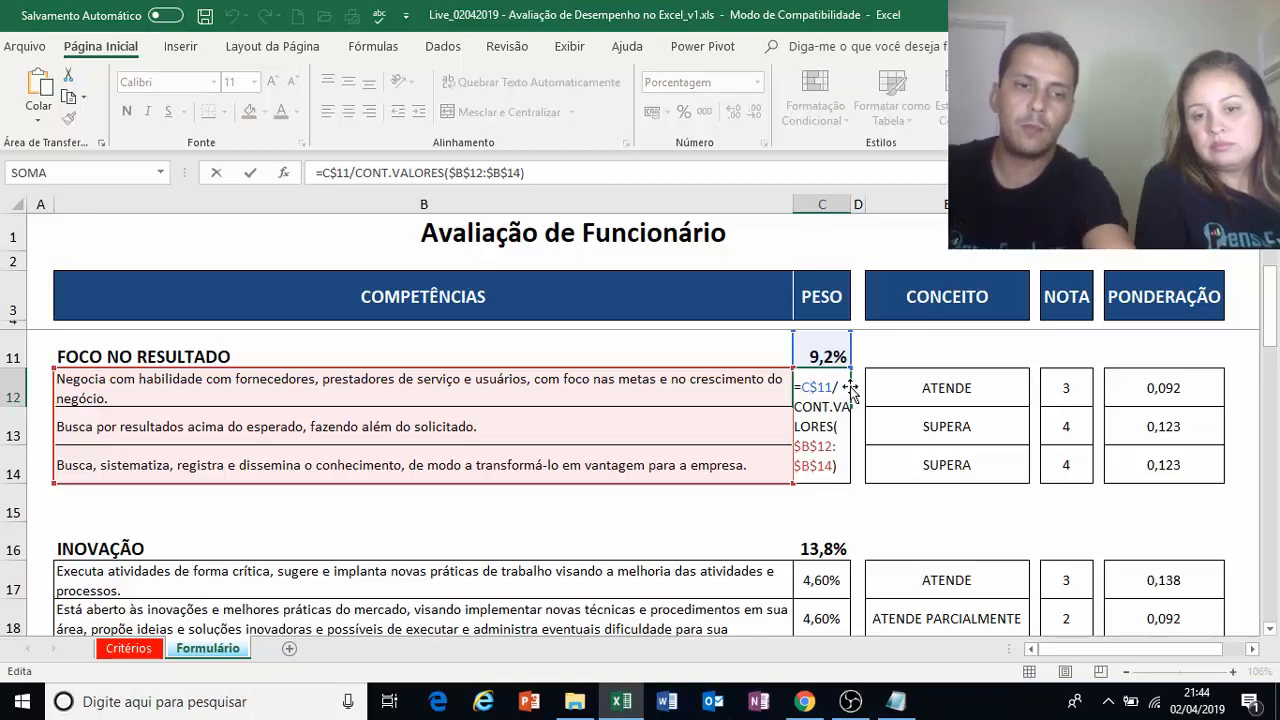
{"action": "key", "text": "Return"}
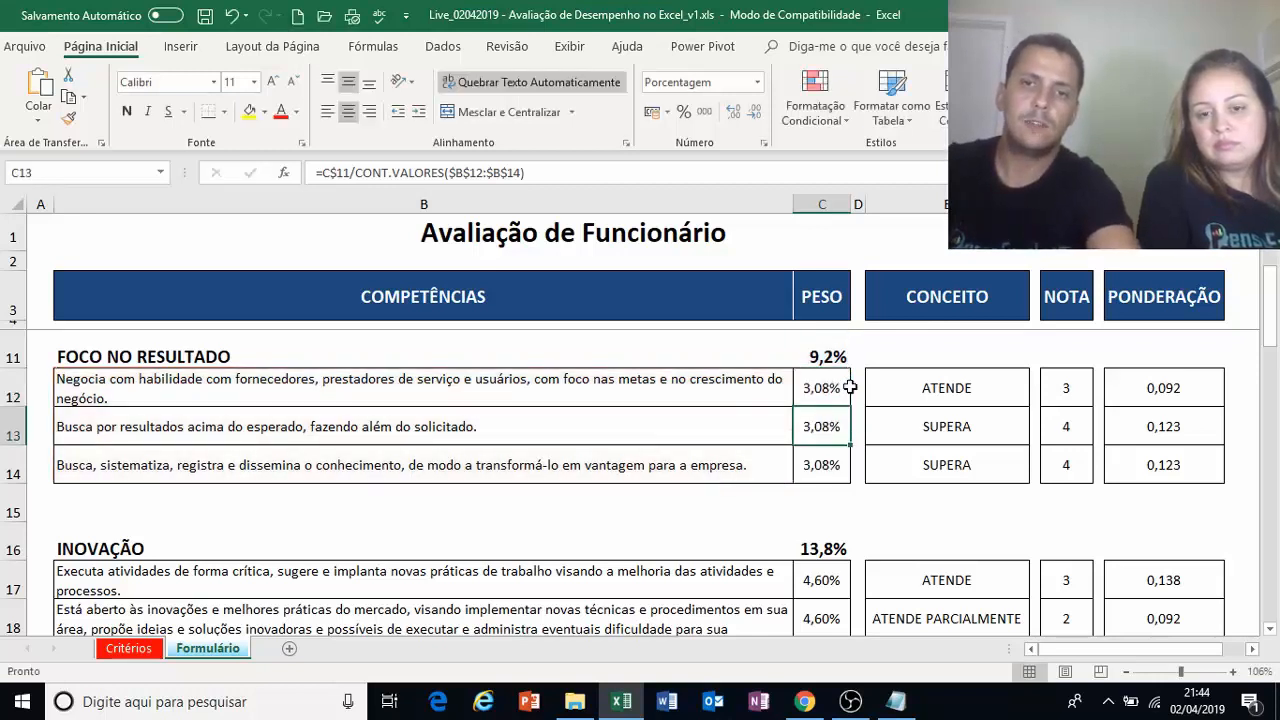
{"action": "double_click", "coordinate": [846, 388]}
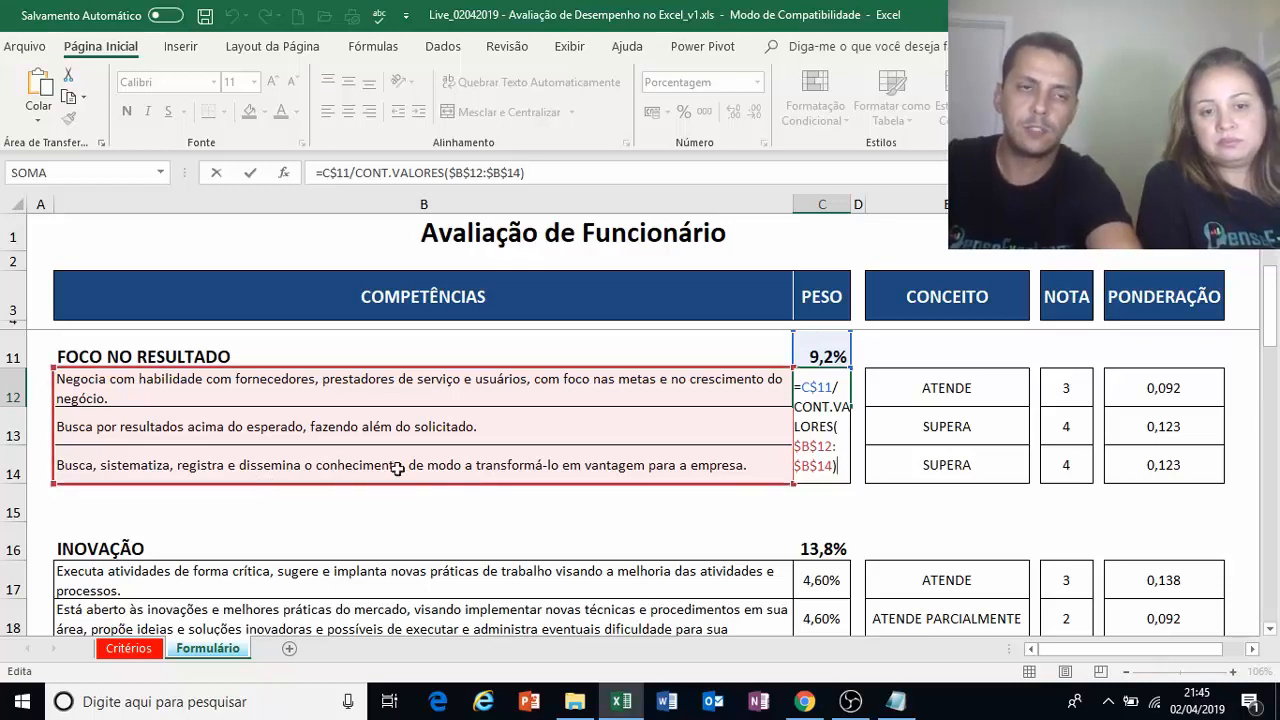
{"action": "key", "text": "Return"}
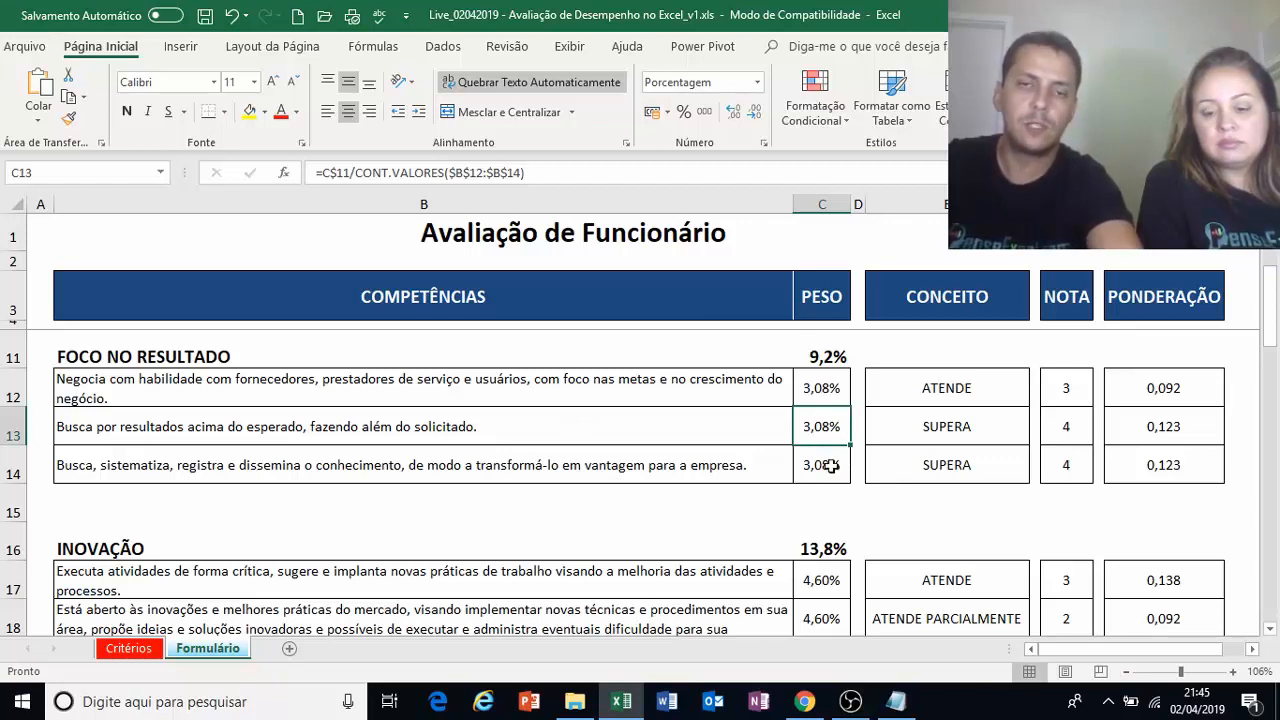
{"action": "left_click_drag", "start_coordinate": [820, 391], "coordinate": [822, 466]}
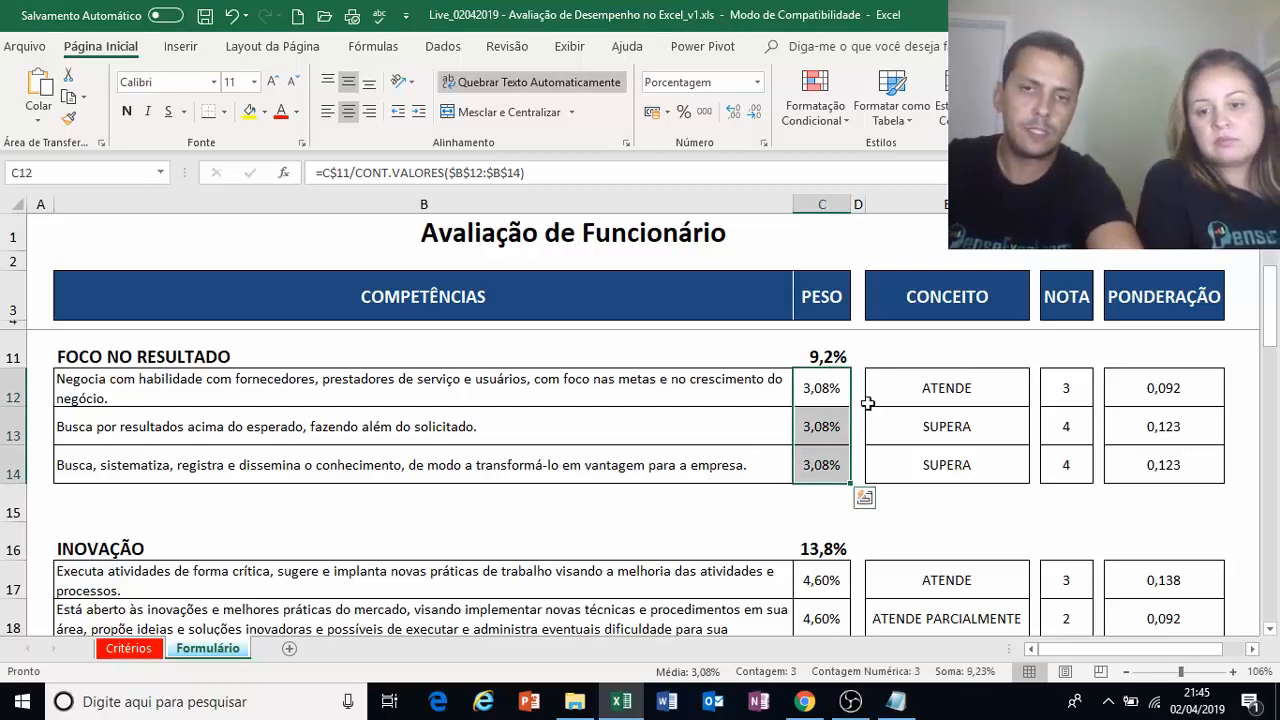
- Review how the INOVAÇÃO weight in C16 is distributed among its items in C17:C19
{"action": "scroll", "coordinate": [960, 370], "scroll_direction": "down", "scroll_amount": 2}
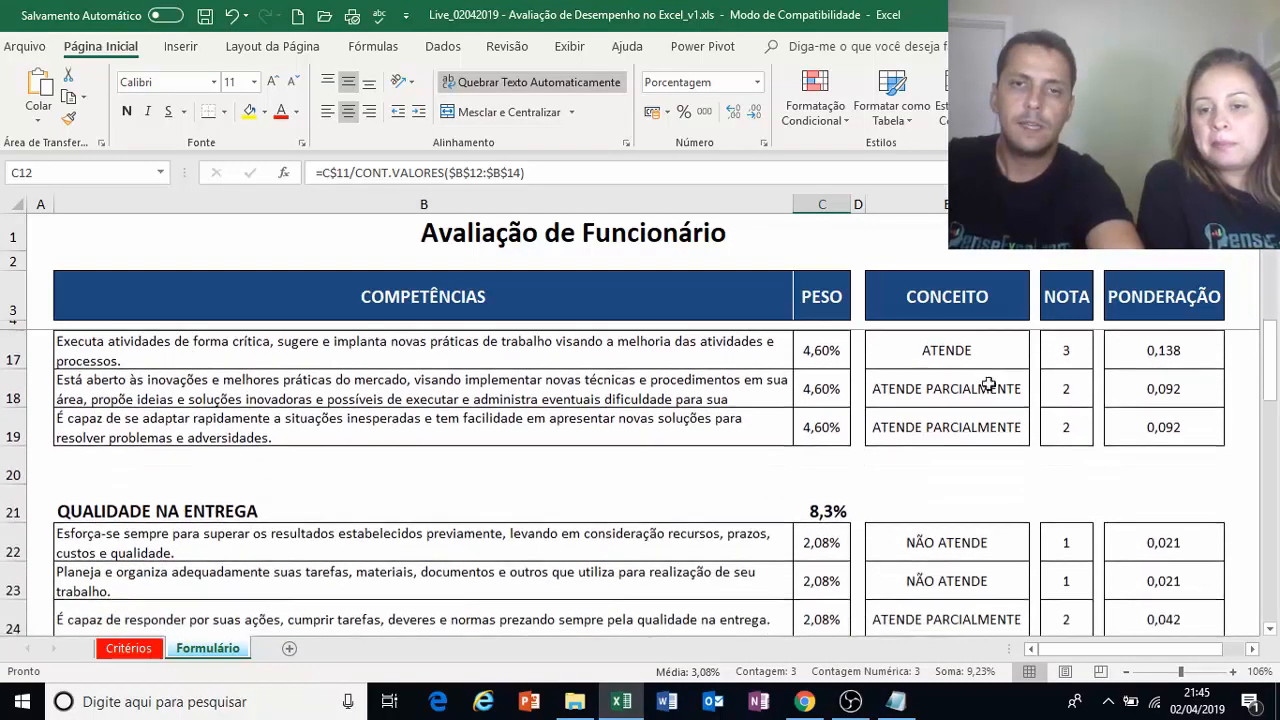
{"action": "scroll", "coordinate": [1000, 420], "scroll_direction": "up", "scroll_amount": 2}
{"action": "scroll", "coordinate": [926, 499], "scroll_direction": "down", "scroll_amount": 1}
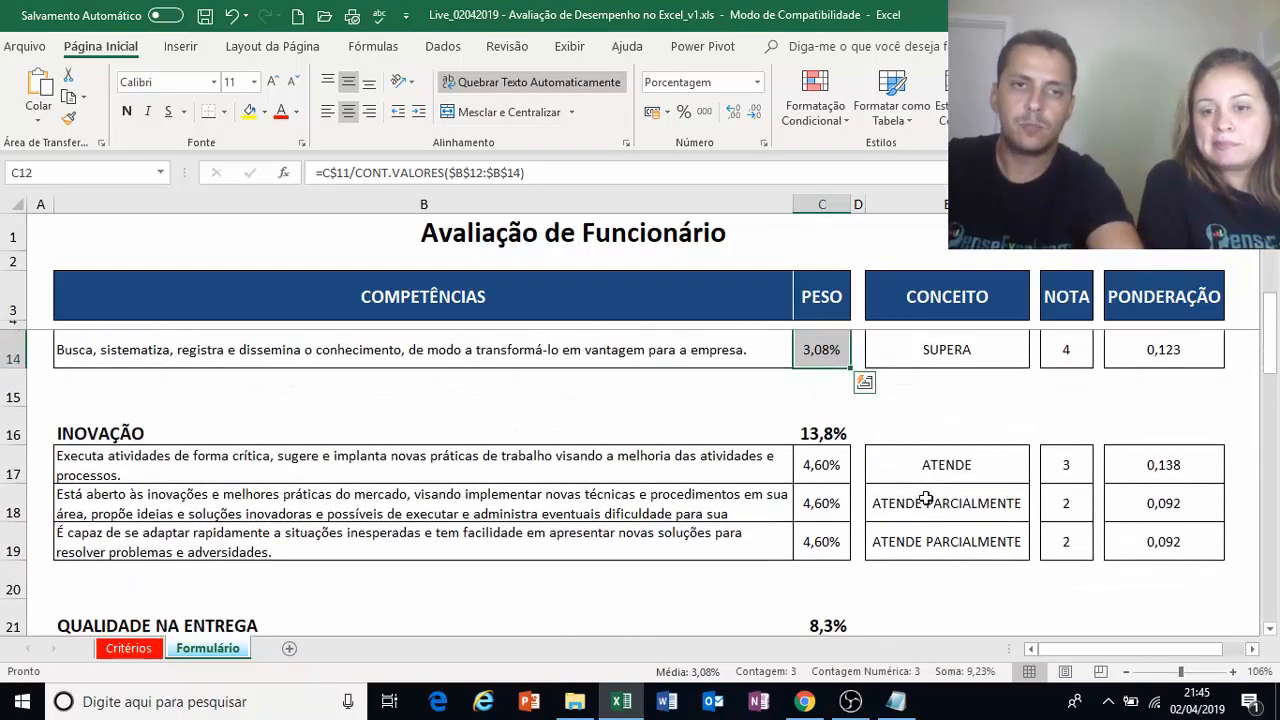
{"action": "left_click", "coordinate": [809, 436]}
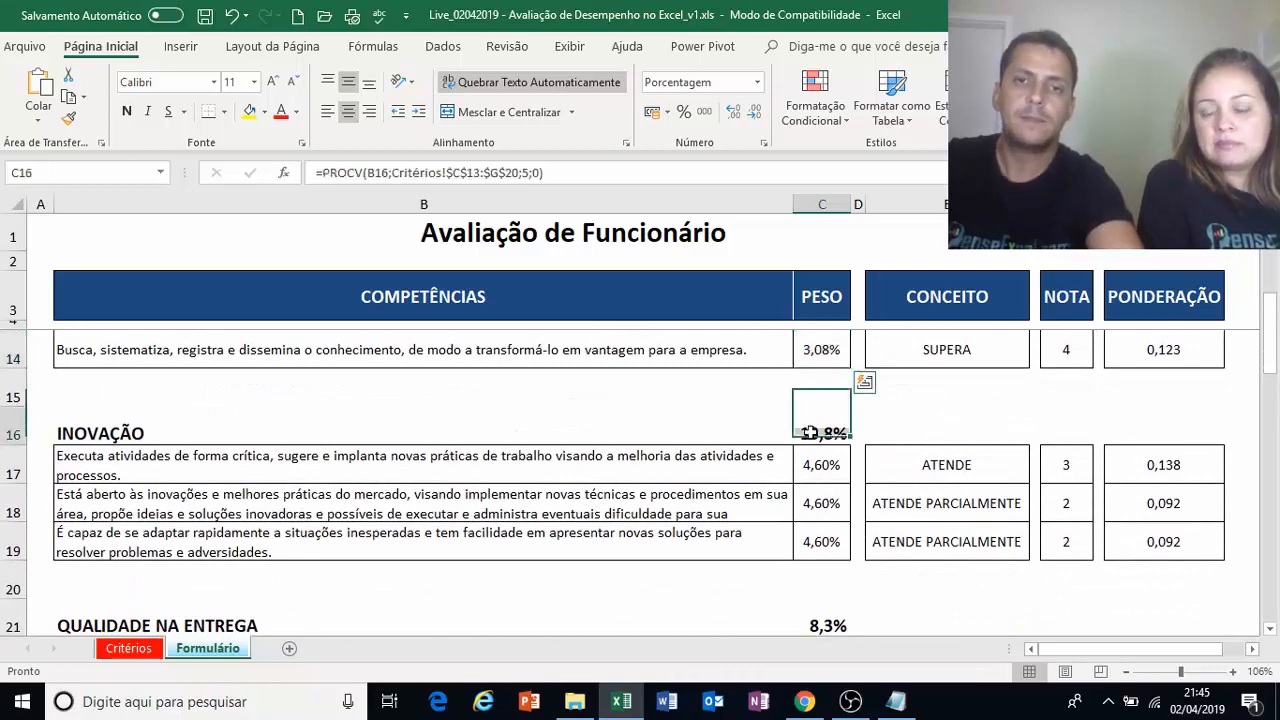
{"action": "left_click", "coordinate": [824, 467]}
{"action": "left_click", "coordinate": [824, 495]}
{"action": "left_click", "coordinate": [830, 542]}
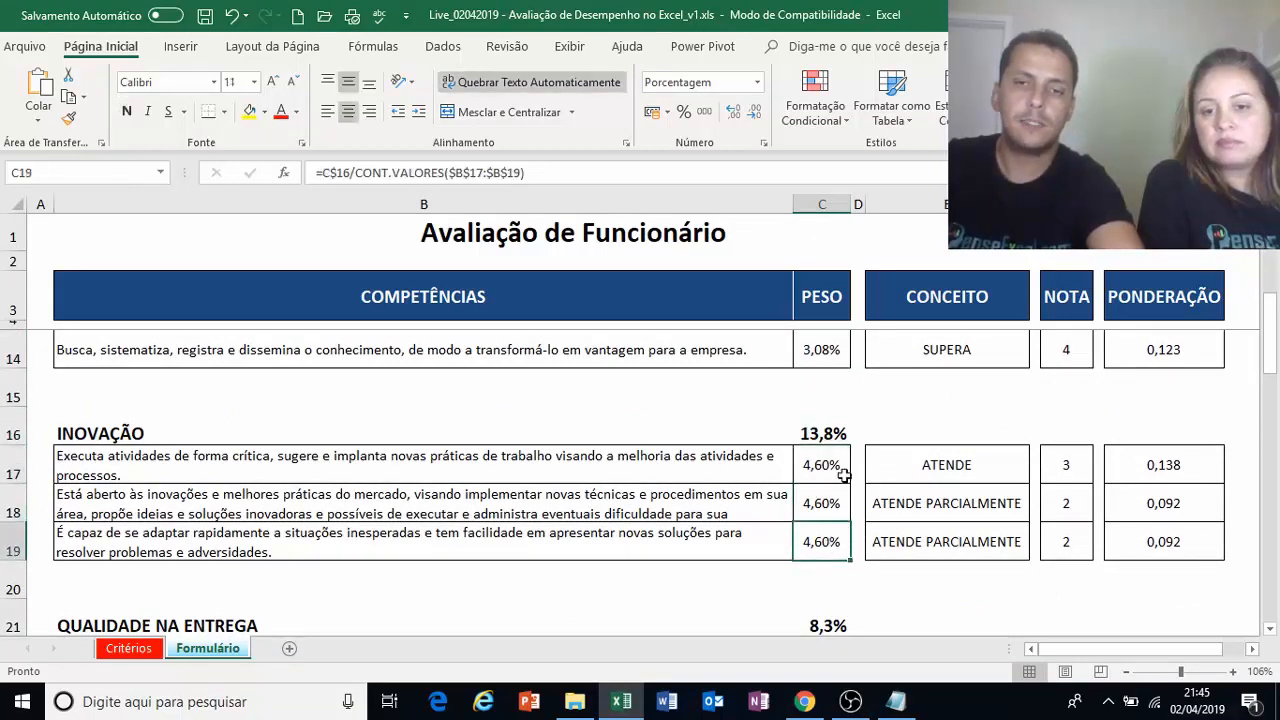
- Review the remaining competency weights from QUALIDADE NA ENTREGA down to the RESULTADO FINAL and CONCEITO FINAL fields
{"action": "scroll", "coordinate": [840, 460], "scroll_direction": "down", "scroll_amount": 2}
{"action": "scroll", "coordinate": [826, 435], "scroll_direction": "down", "scroll_amount": 2}
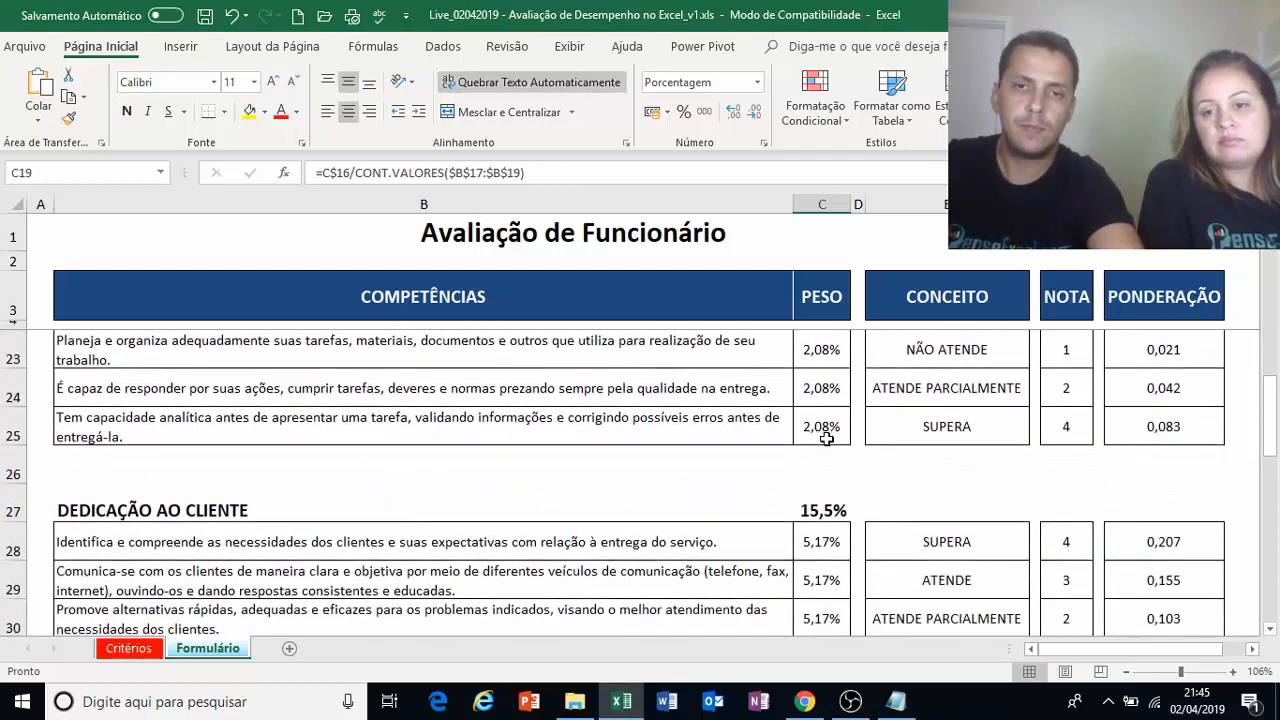
{"action": "scroll", "coordinate": [840, 435], "scroll_direction": "up", "scroll_amount": 2}
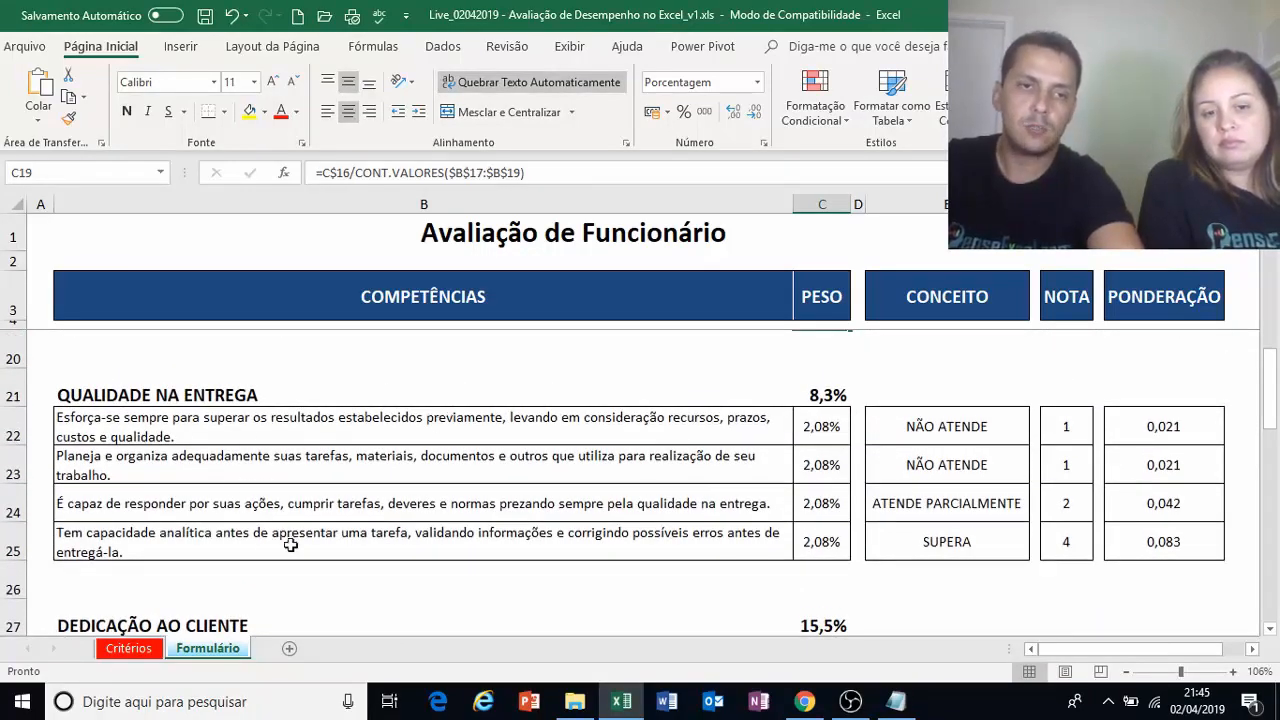
{"action": "scroll", "coordinate": [629, 391], "scroll_direction": "down", "scroll_amount": 2}
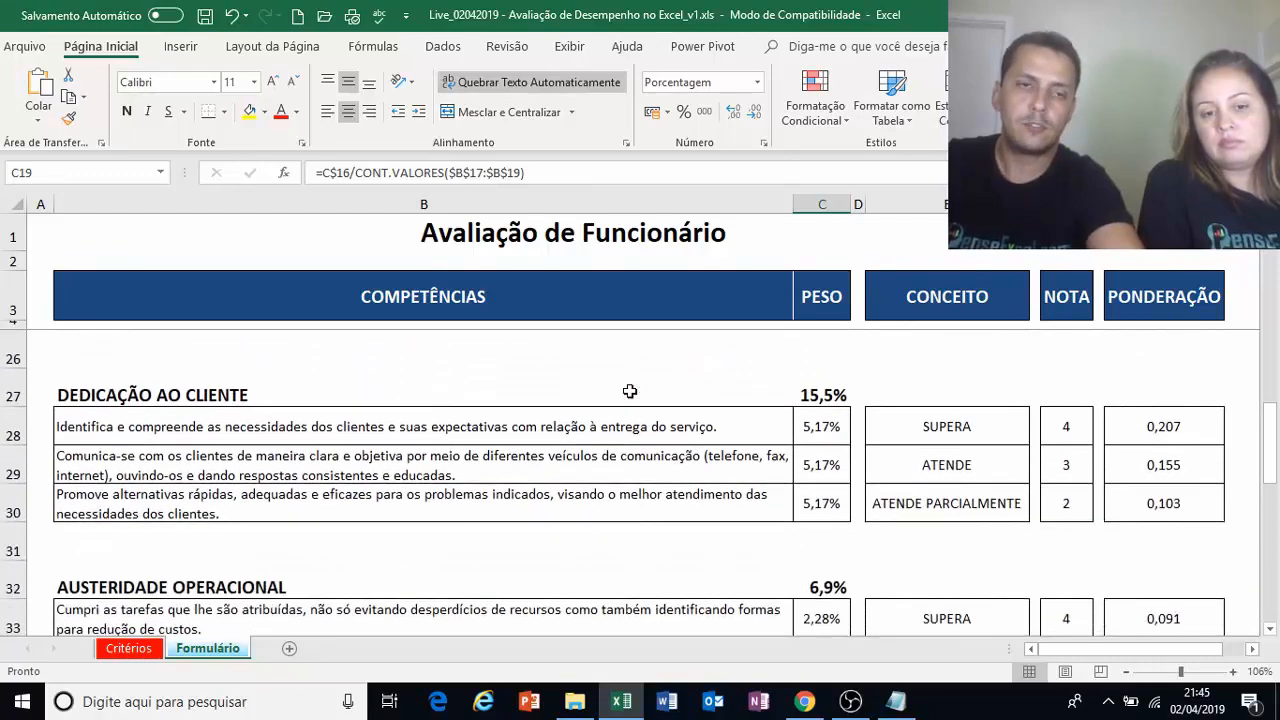
{"action": "scroll", "coordinate": [629, 391], "scroll_direction": "down", "scroll_amount": 7}
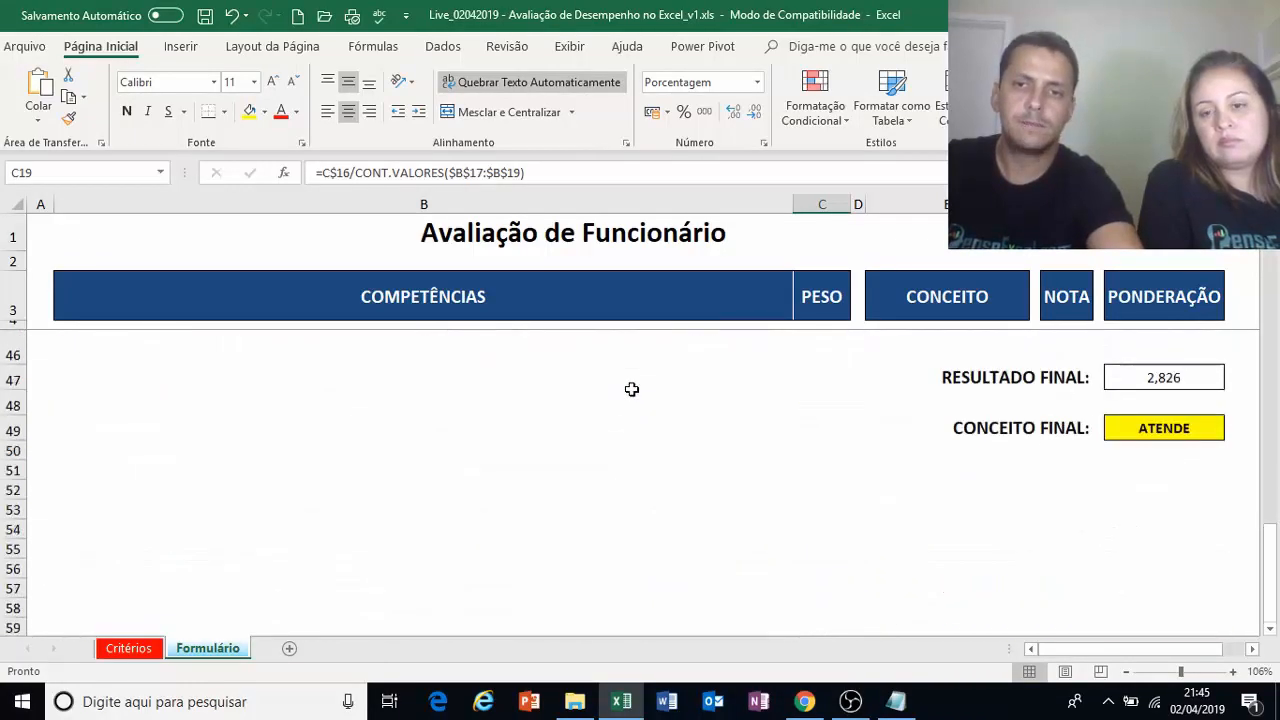
{"action": "scroll", "coordinate": [632, 389], "scroll_direction": "up", "scroll_amount": 12}
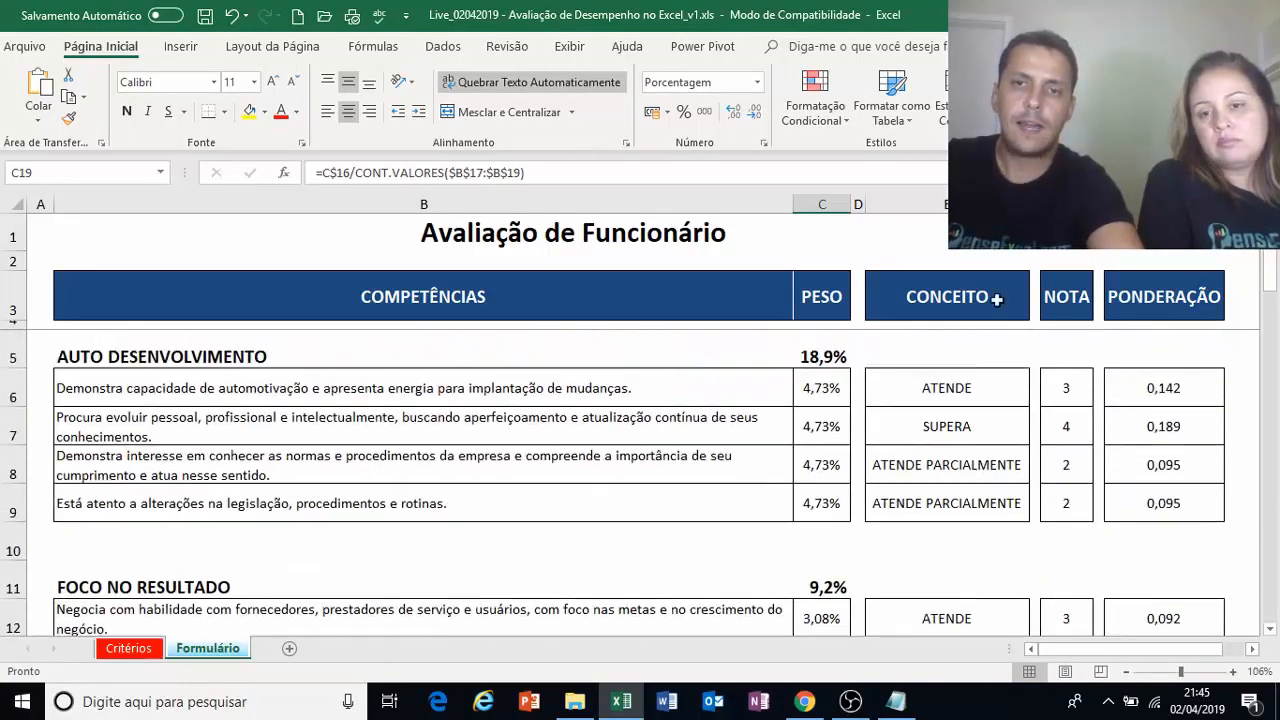
- Compare the CONCEITO ratings in E6 and E7 with their AUTO DESENVOLVIMENTO items in B6 and B7
{"action": "left_click", "coordinate": [956, 390]}
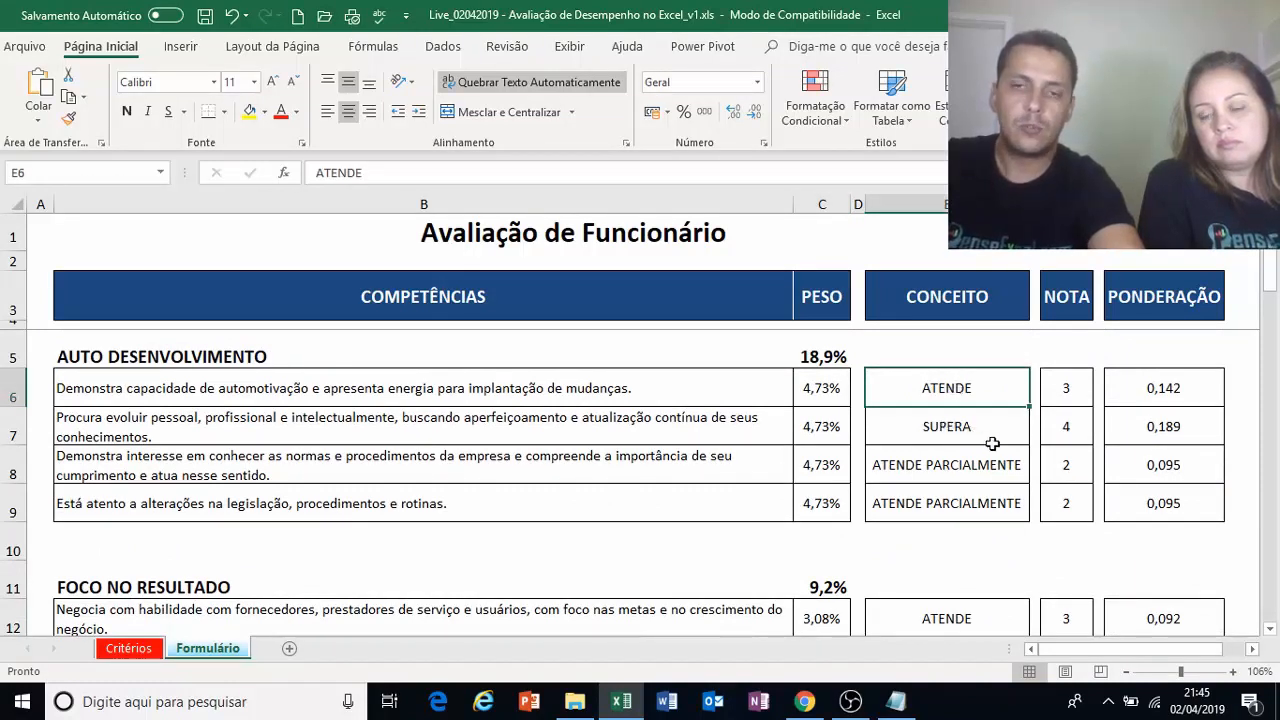
{"action": "left_click", "coordinate": [924, 426]}
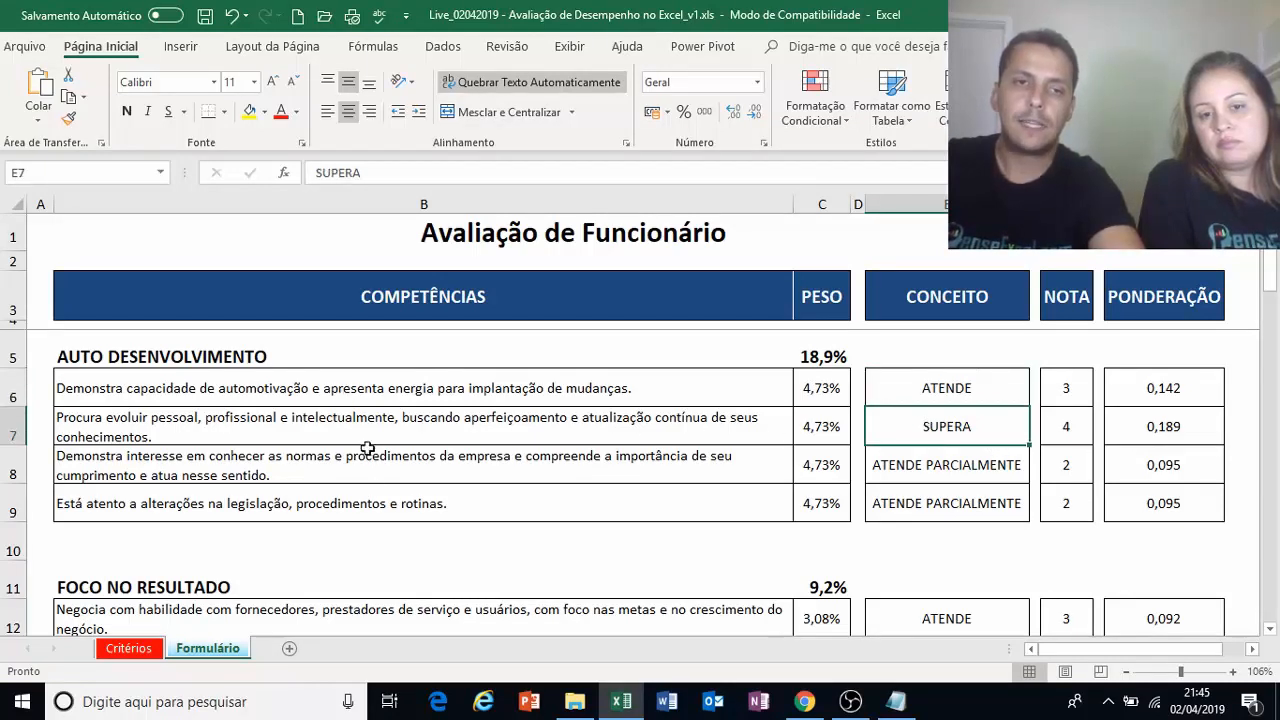
{"action": "left_click", "coordinate": [202, 390]}
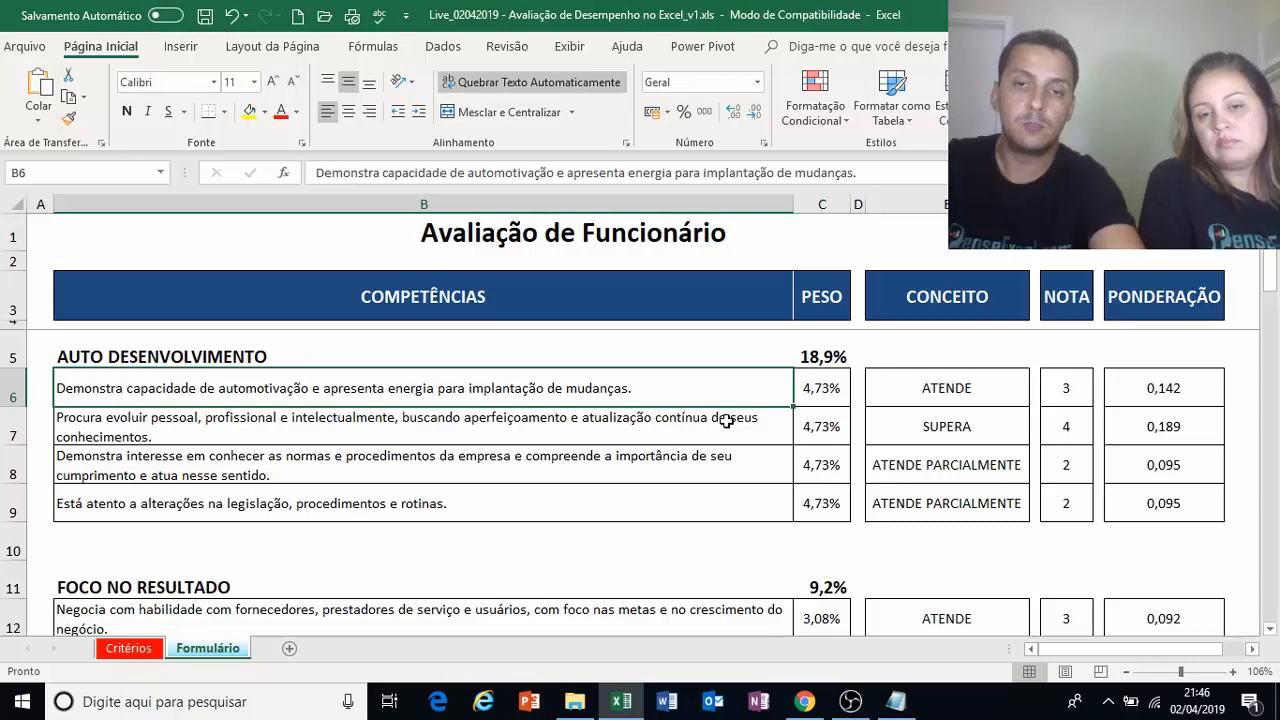
{"action": "left_click", "coordinate": [990, 387]}
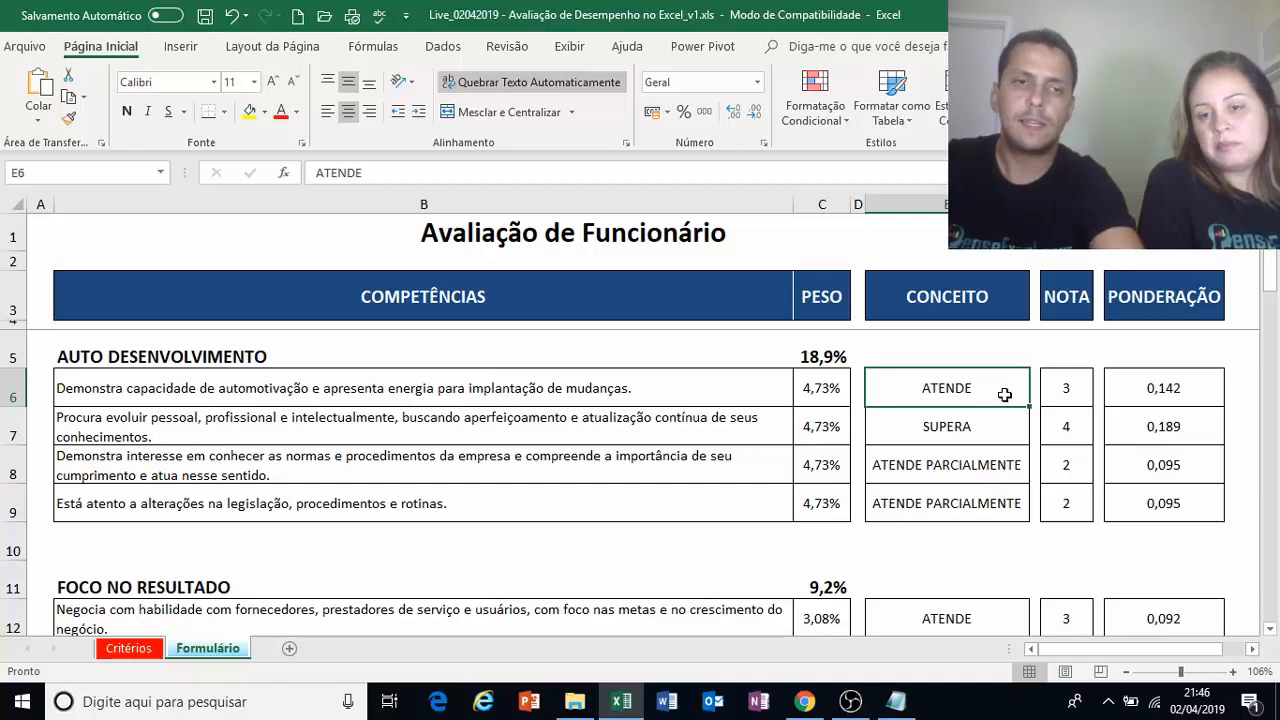
{"action": "left_click", "coordinate": [154, 436]}
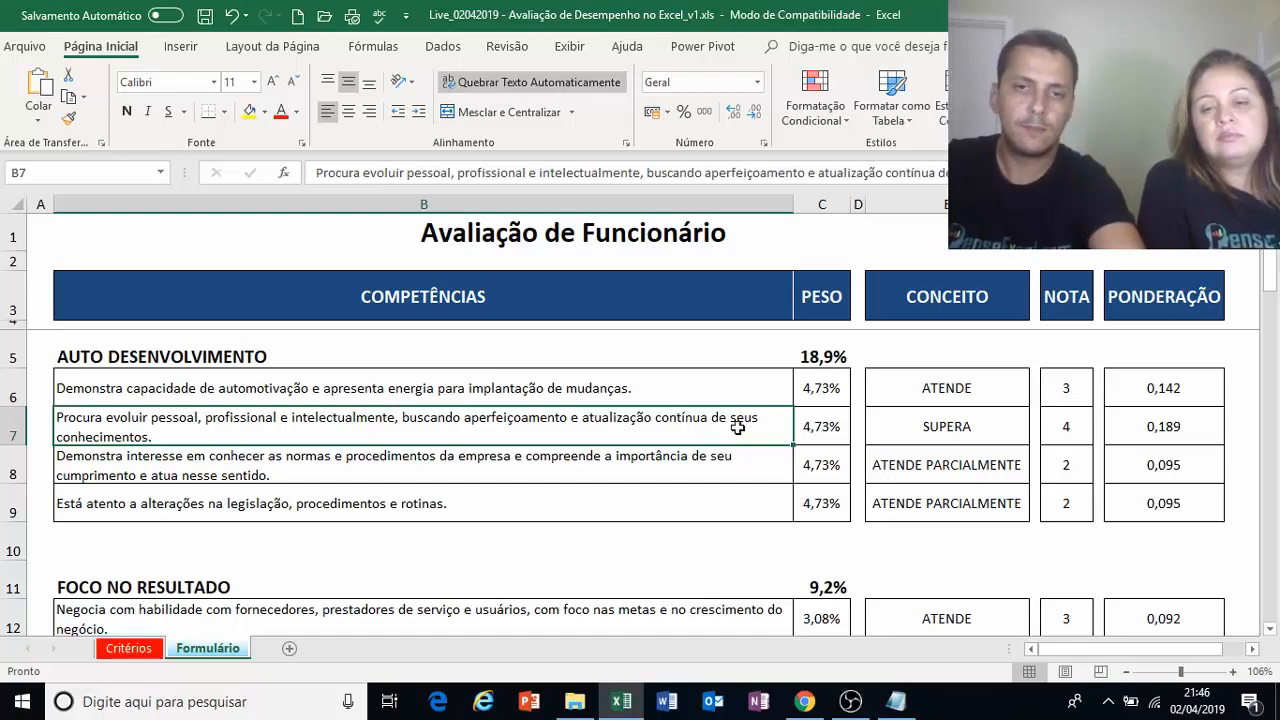
{"action": "left_click", "coordinate": [915, 426]}
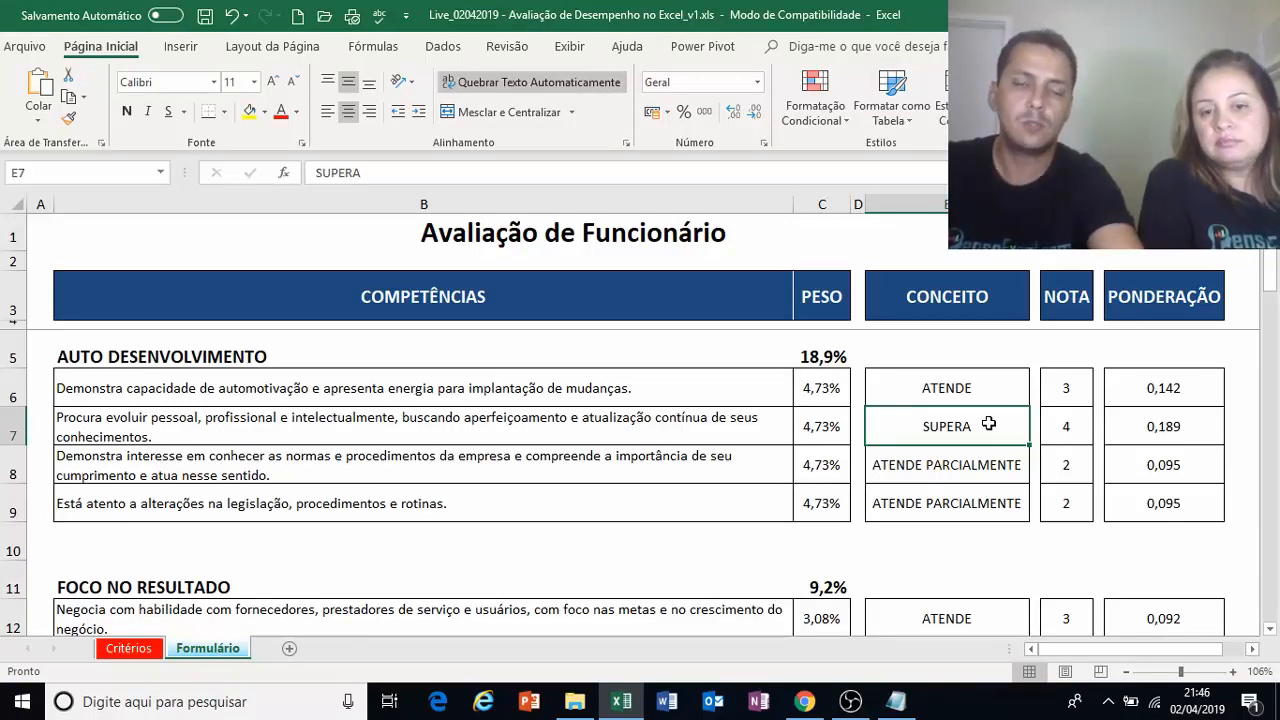
- Compare the CONCEITO rating in E8 with its item in B8 and with the rating in E7
{"action": "left_click", "coordinate": [965, 471]}
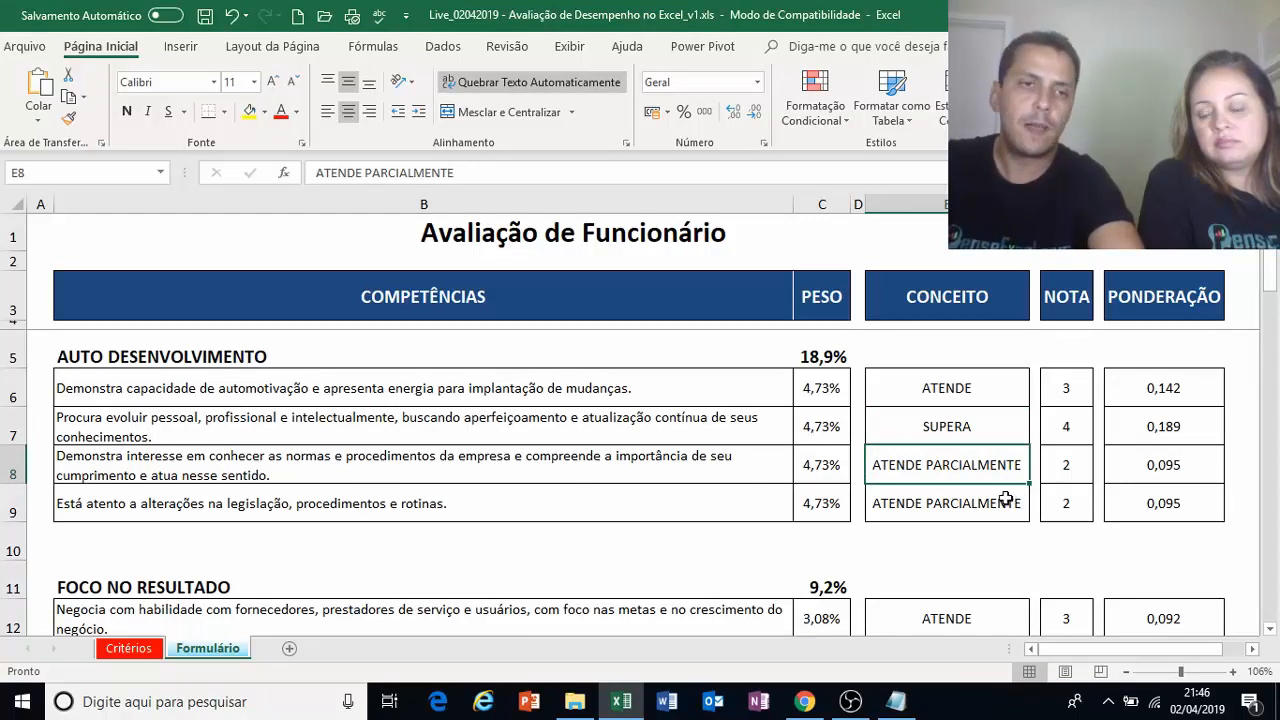
{"action": "left_click", "coordinate": [195, 461]}
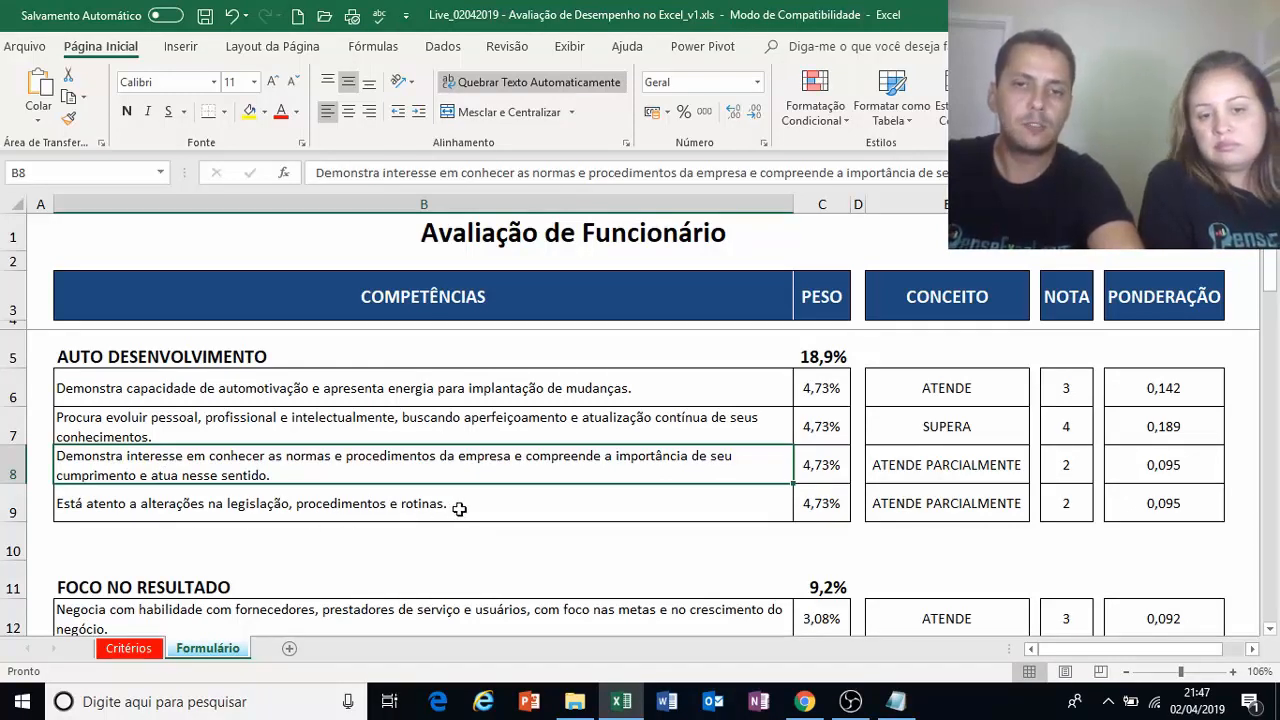
{"action": "left_click", "coordinate": [924, 472]}
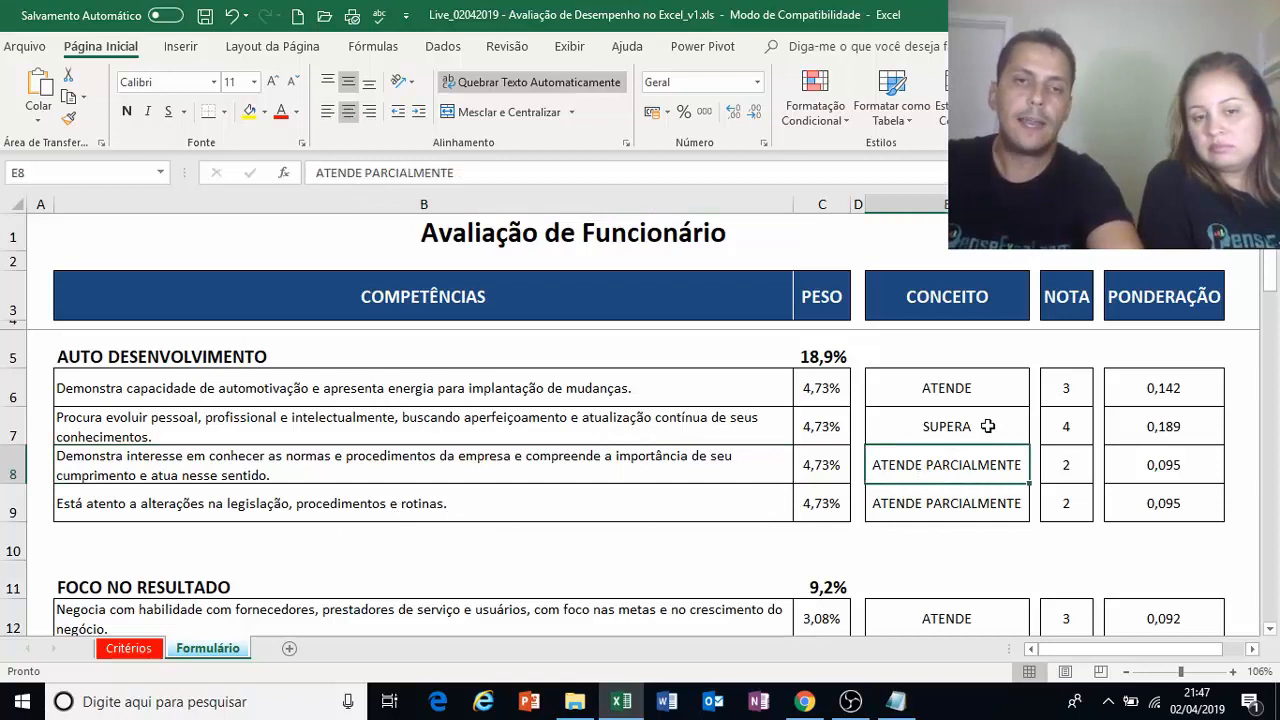
{"action": "left_click", "coordinate": [982, 428]}
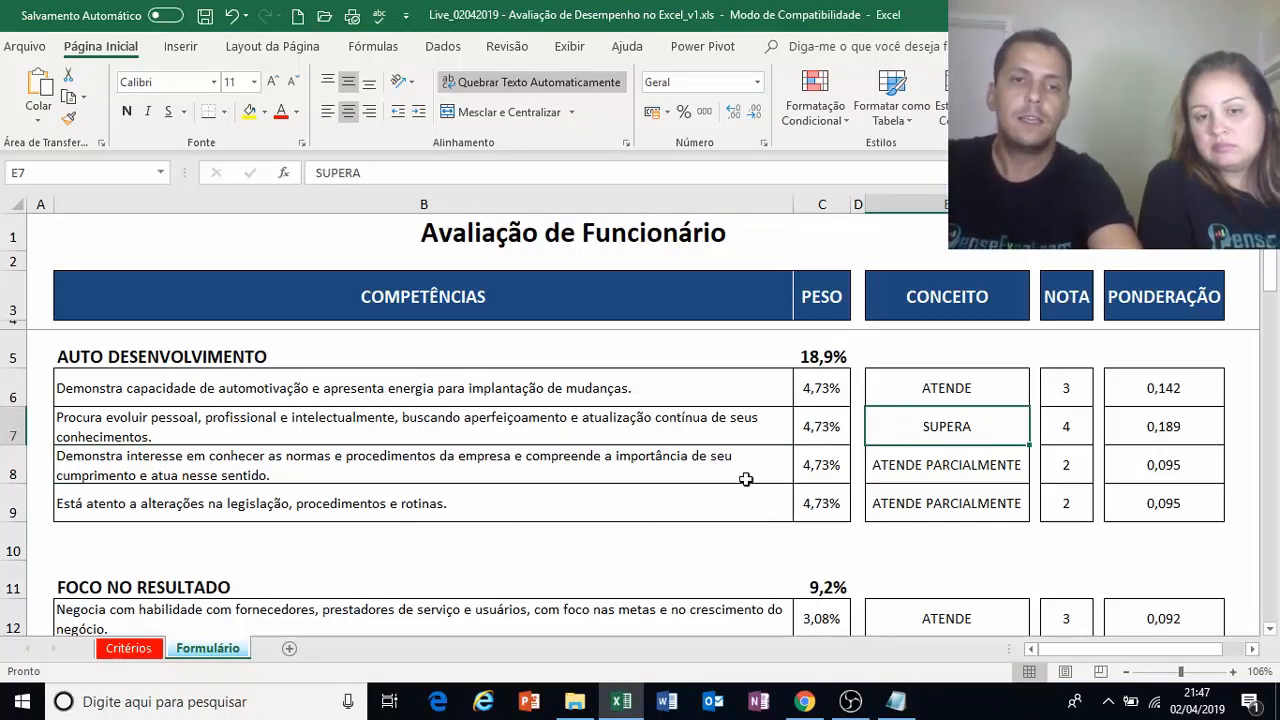
- Review the CONCEITO ratings of the AUTO DESENVOLVIMENTO items in E6:E9
{"action": "left_click", "coordinate": [1019, 490]}
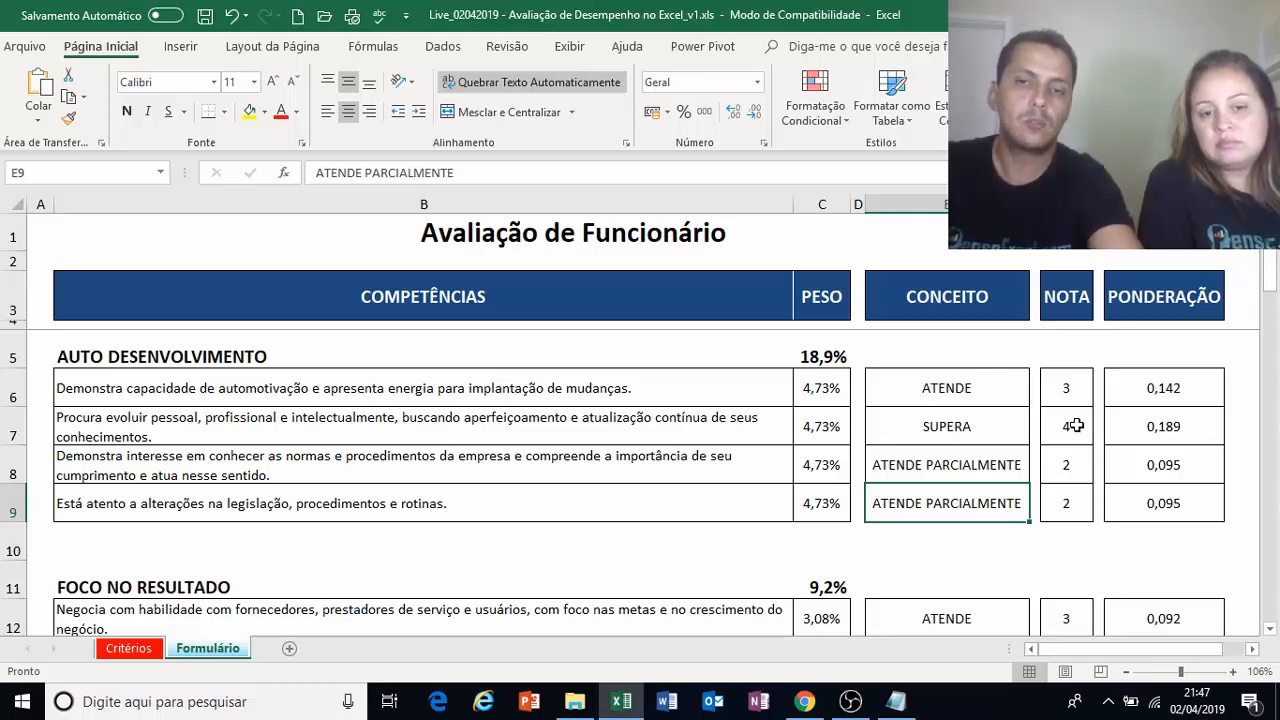
{"action": "left_click", "coordinate": [958, 385]}
{"action": "left_click", "coordinate": [963, 423]}
{"action": "key", "text": "Down"}
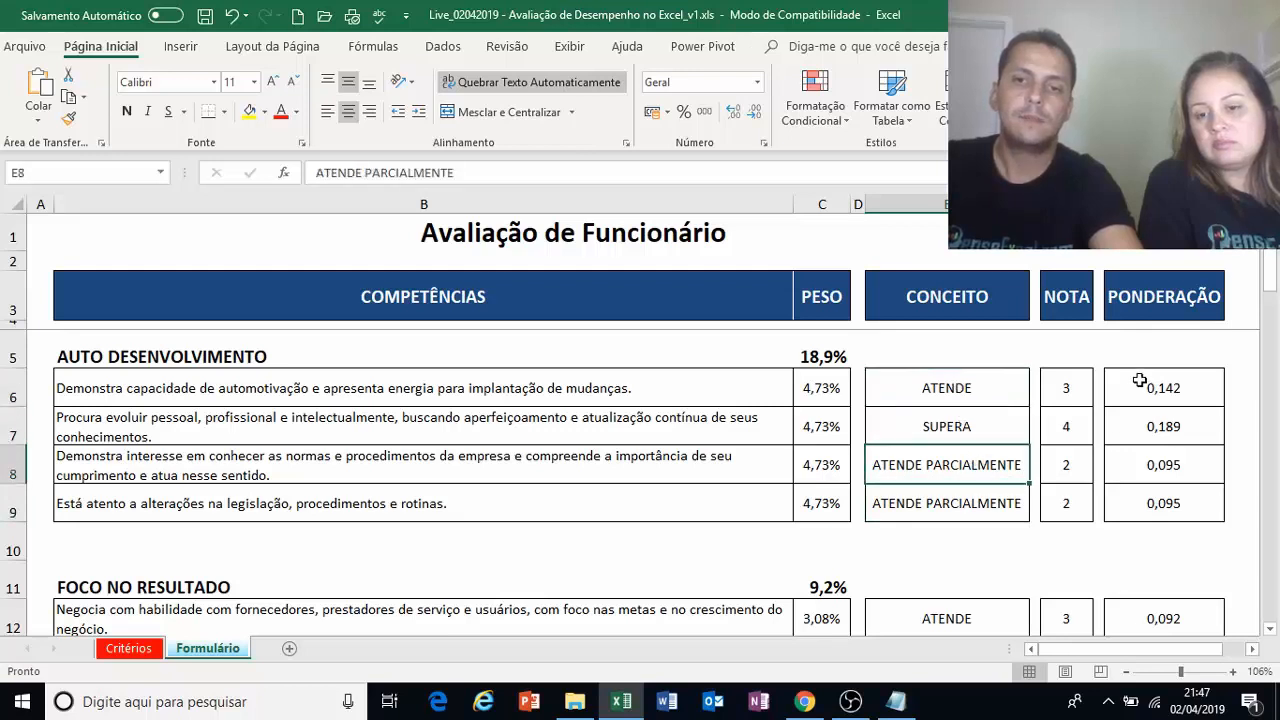
- Inspect the NOTA lookup formulas for the AUTO DESENVOLVIMENTO items in G6:G9
{"action": "left_click", "coordinate": [1065, 388]}
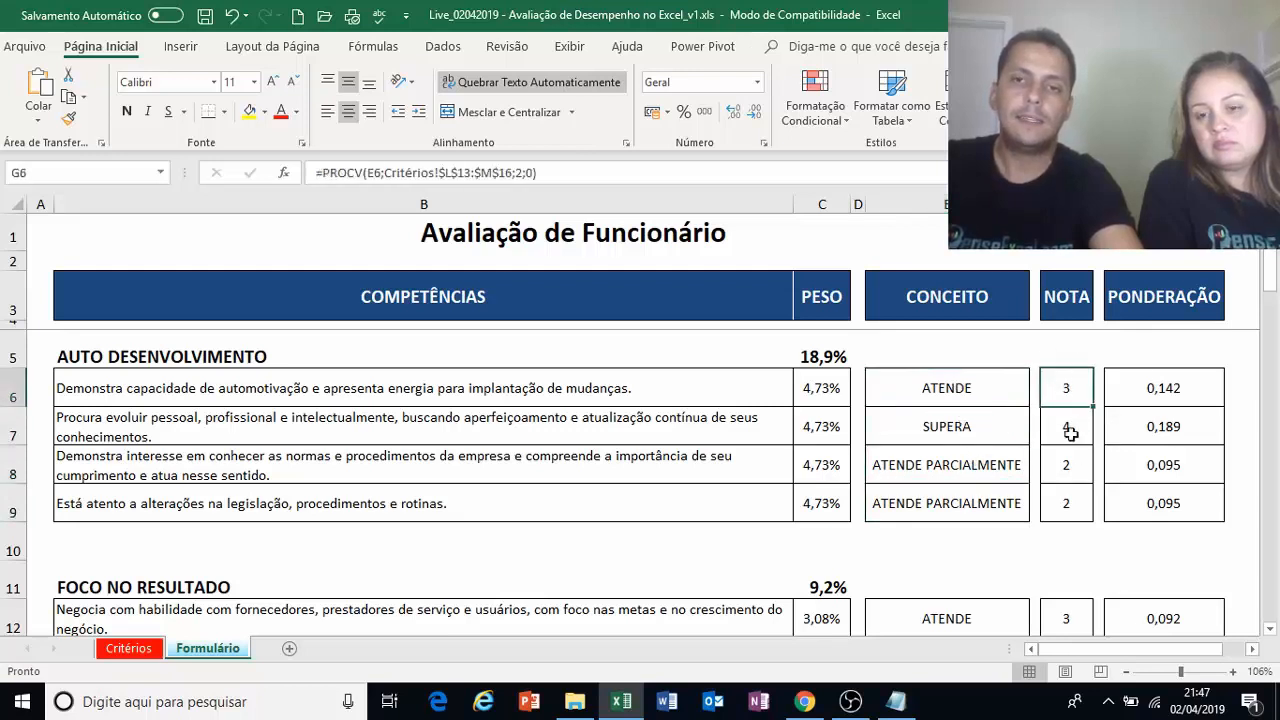
{"action": "left_click", "coordinate": [1068, 436]}
{"action": "left_click", "coordinate": [1072, 468]}
{"action": "left_click", "coordinate": [1071, 497]}
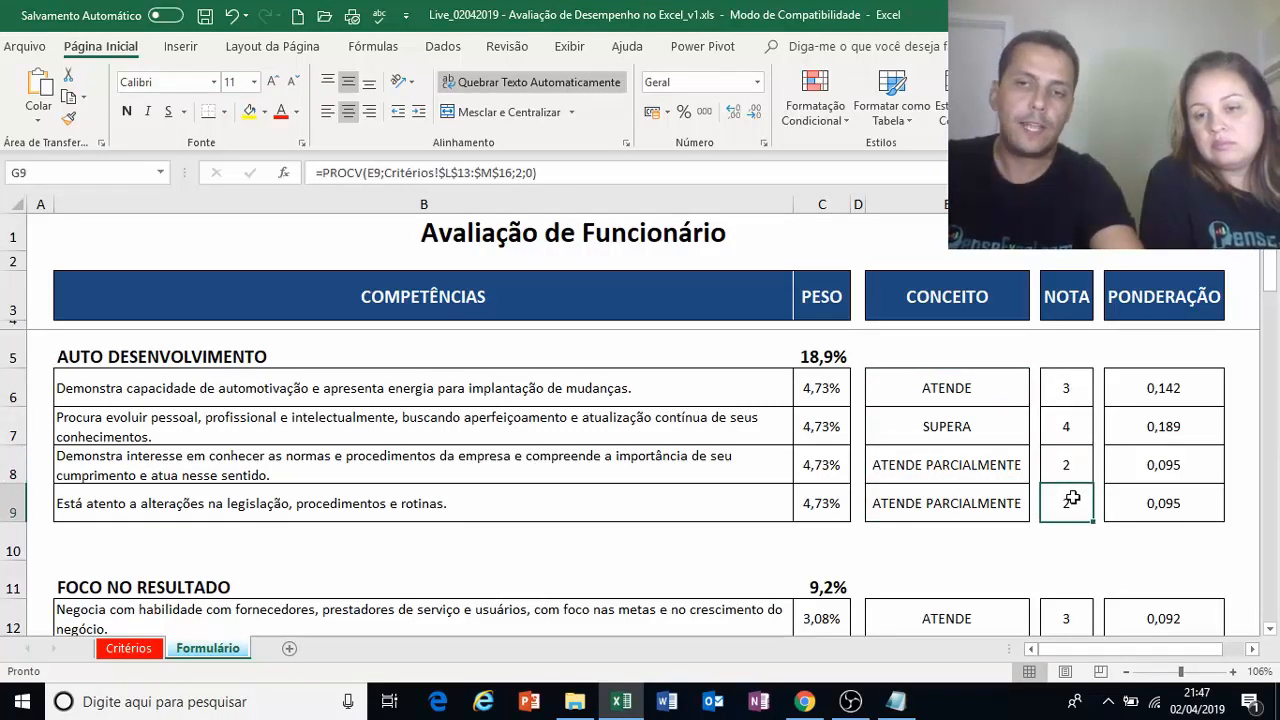
- Compare the CONCEITO rating in E6 with its NOTA in G6, and check the NOTA cells G7 and G8
{"action": "left_click", "coordinate": [1070, 398]}
{"action": "key", "text": "Left"}
{"action": "key", "text": "Left"}
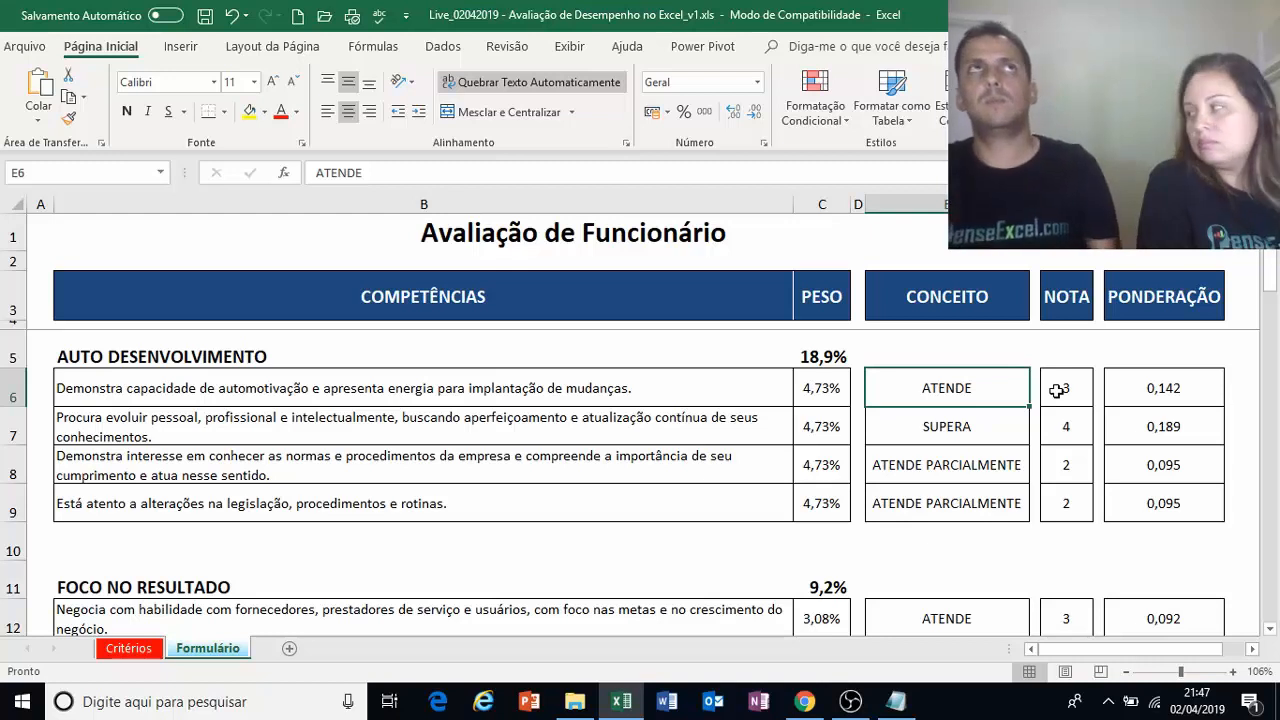
{"action": "left_click", "coordinate": [1066, 391]}
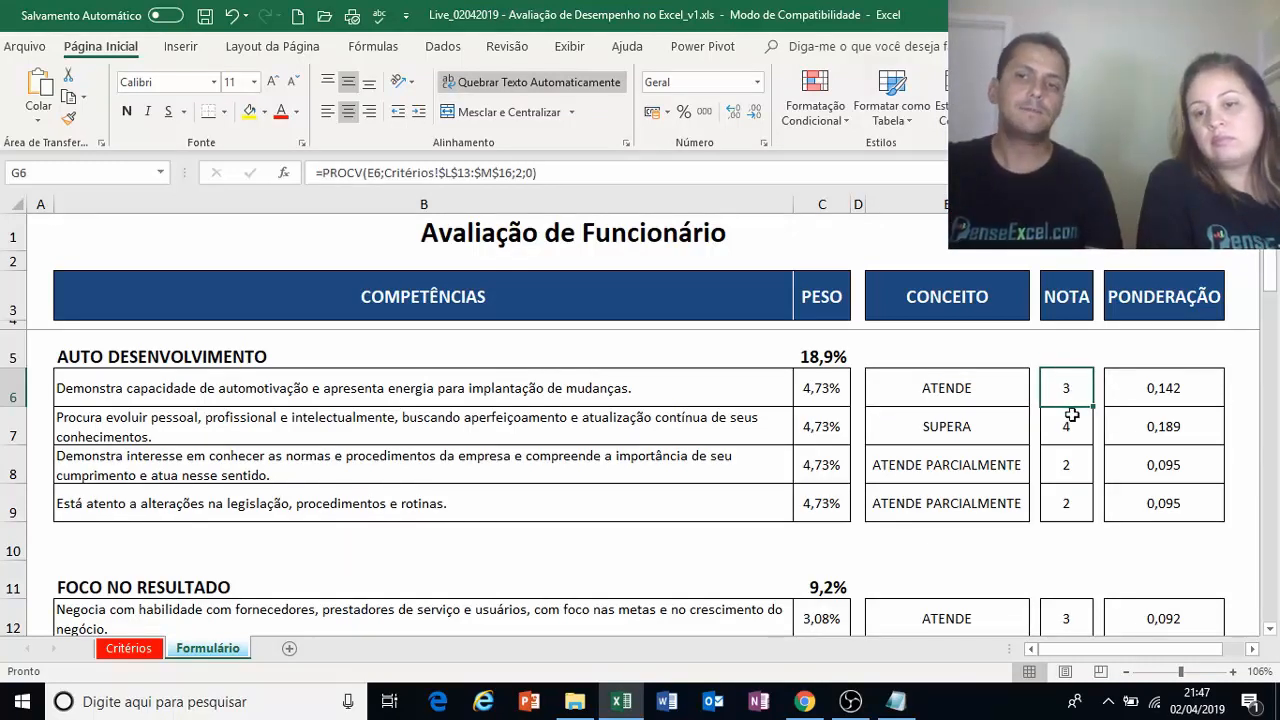
{"action": "left_click", "coordinate": [1071, 415]}
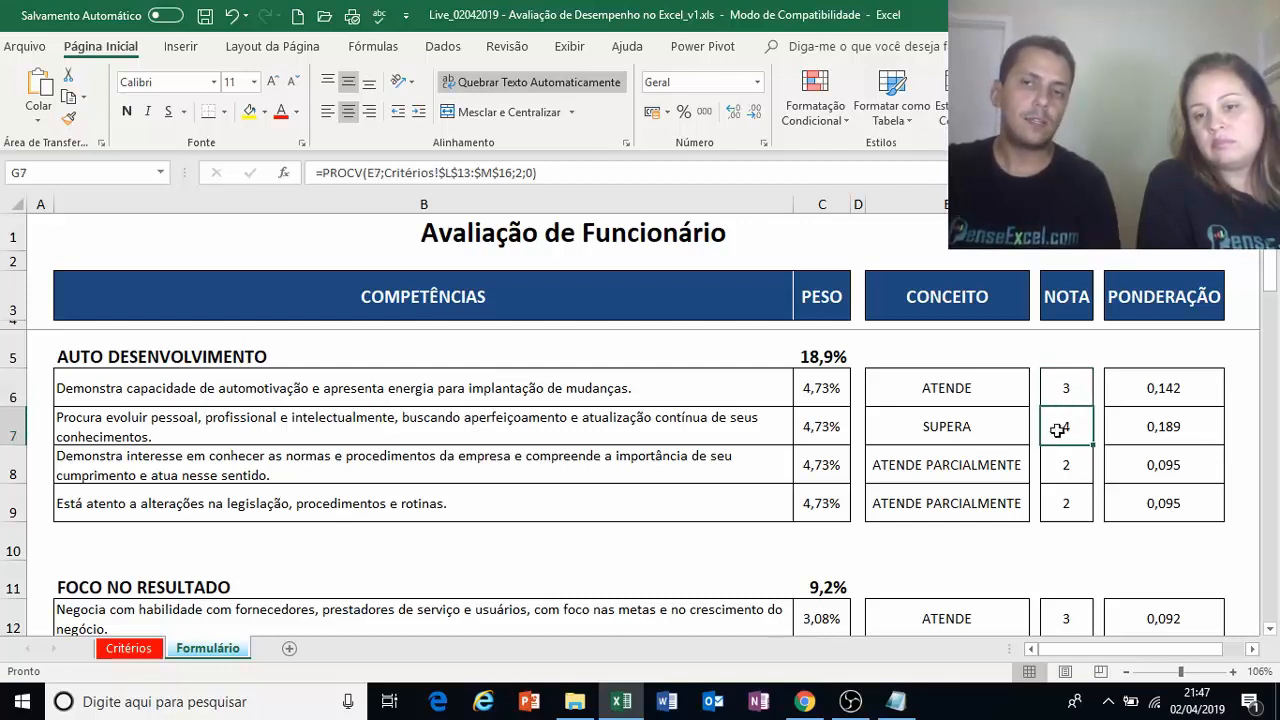
{"action": "left_click", "coordinate": [1057, 469]}
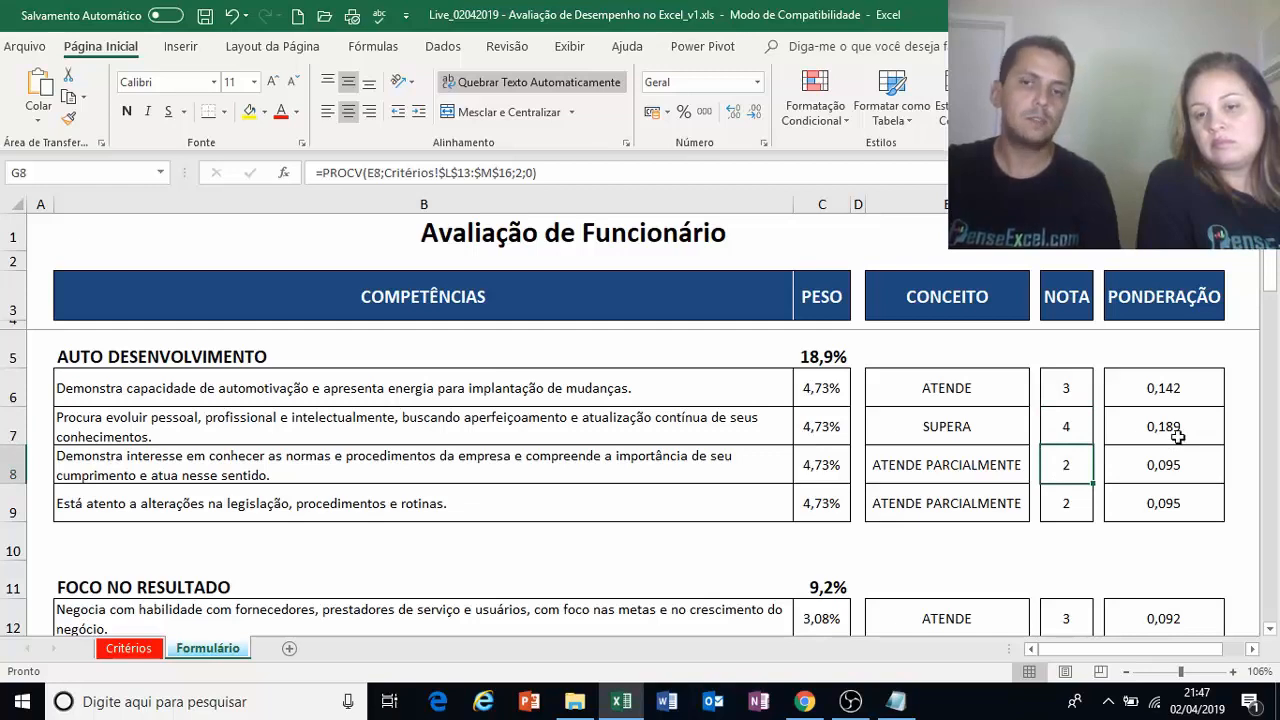
- On the Critérios sheet, match each Conceito from NÃO ATENDE to SUPERA with its Pts. value in L13:M16
{"action": "left_click", "coordinate": [132, 650]}
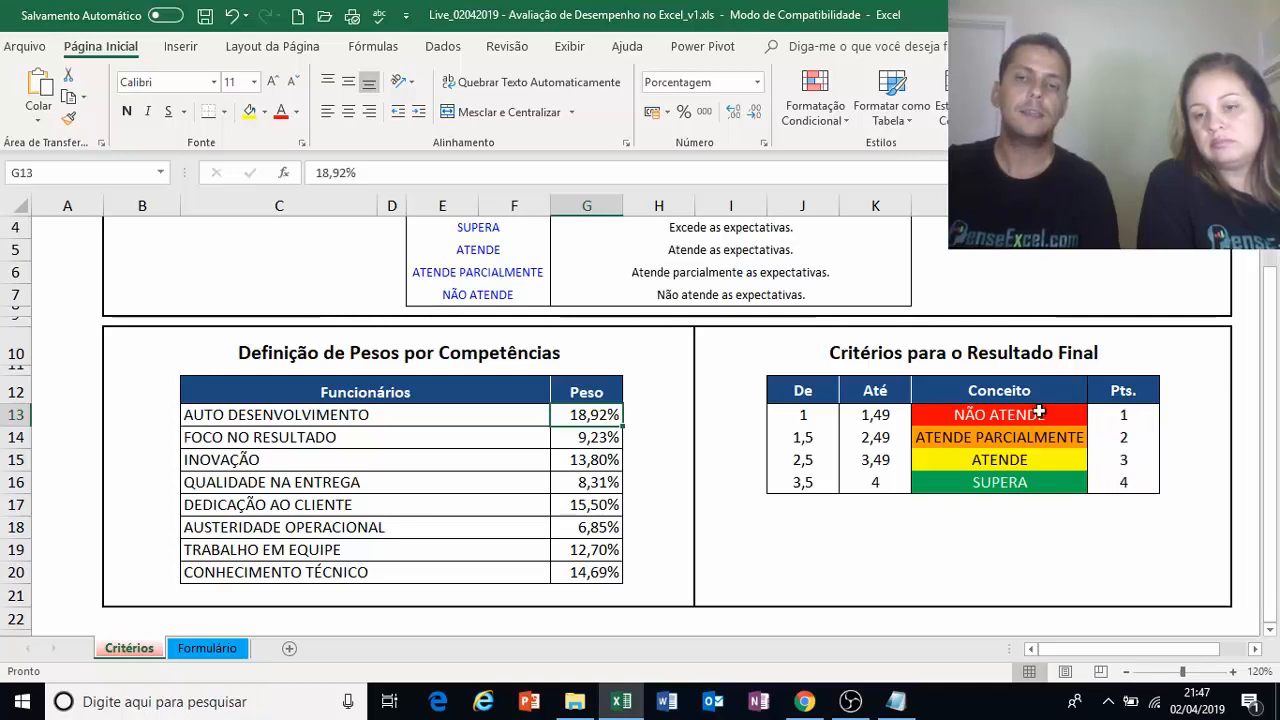
{"action": "left_click", "coordinate": [1040, 413]}
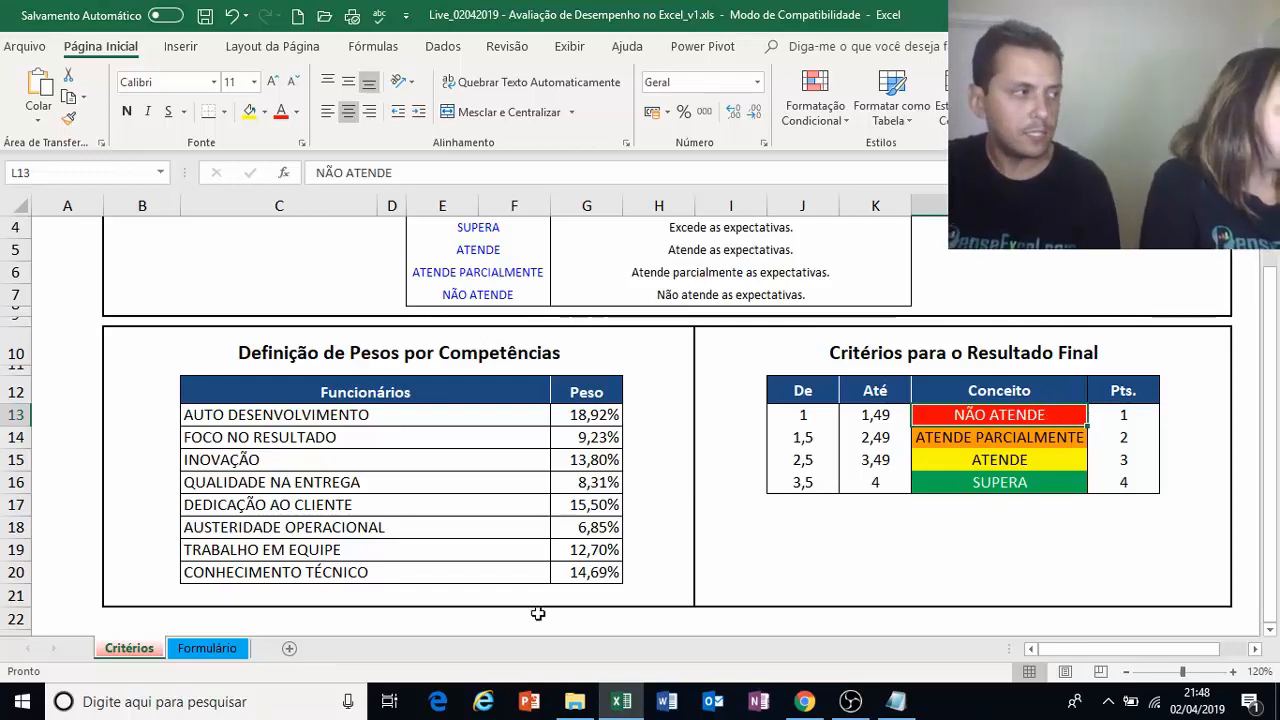
{"action": "left_click", "coordinate": [1110, 412]}
{"action": "left_click", "coordinate": [1020, 436]}
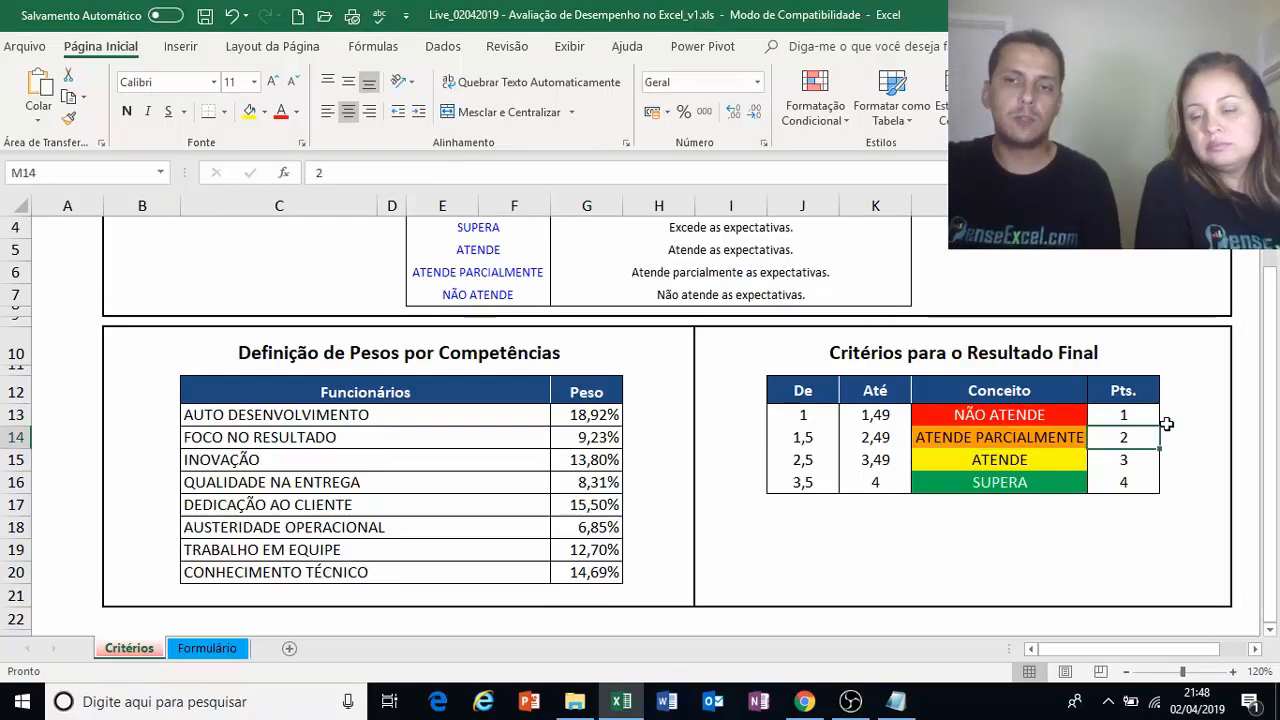
{"action": "left_click", "coordinate": [1070, 462]}
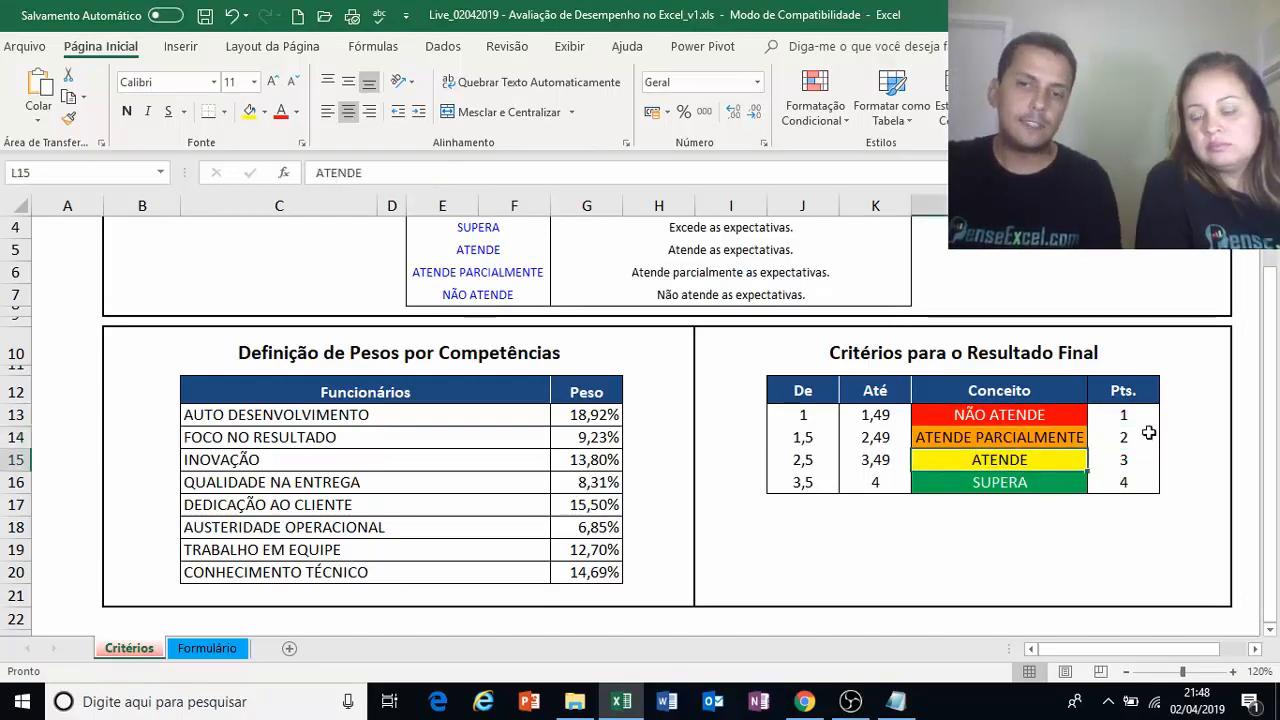
{"action": "left_click", "coordinate": [1122, 458]}
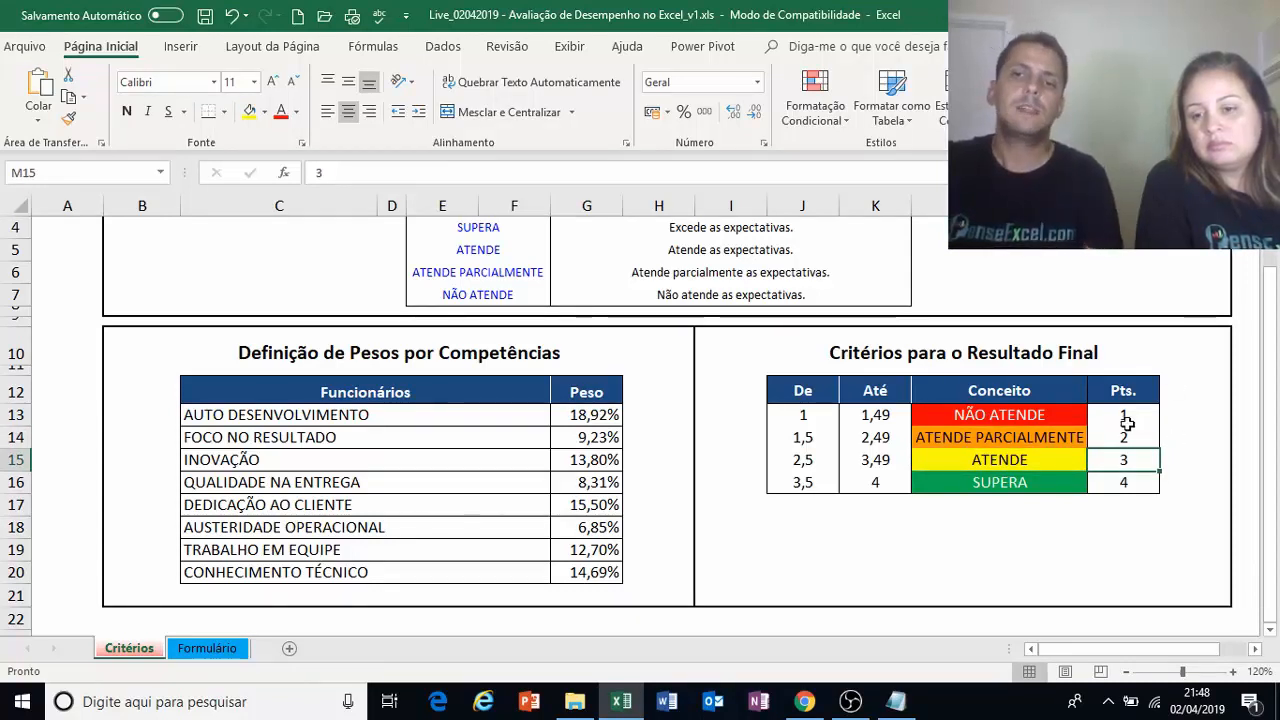
{"action": "left_click", "coordinate": [1084, 480]}
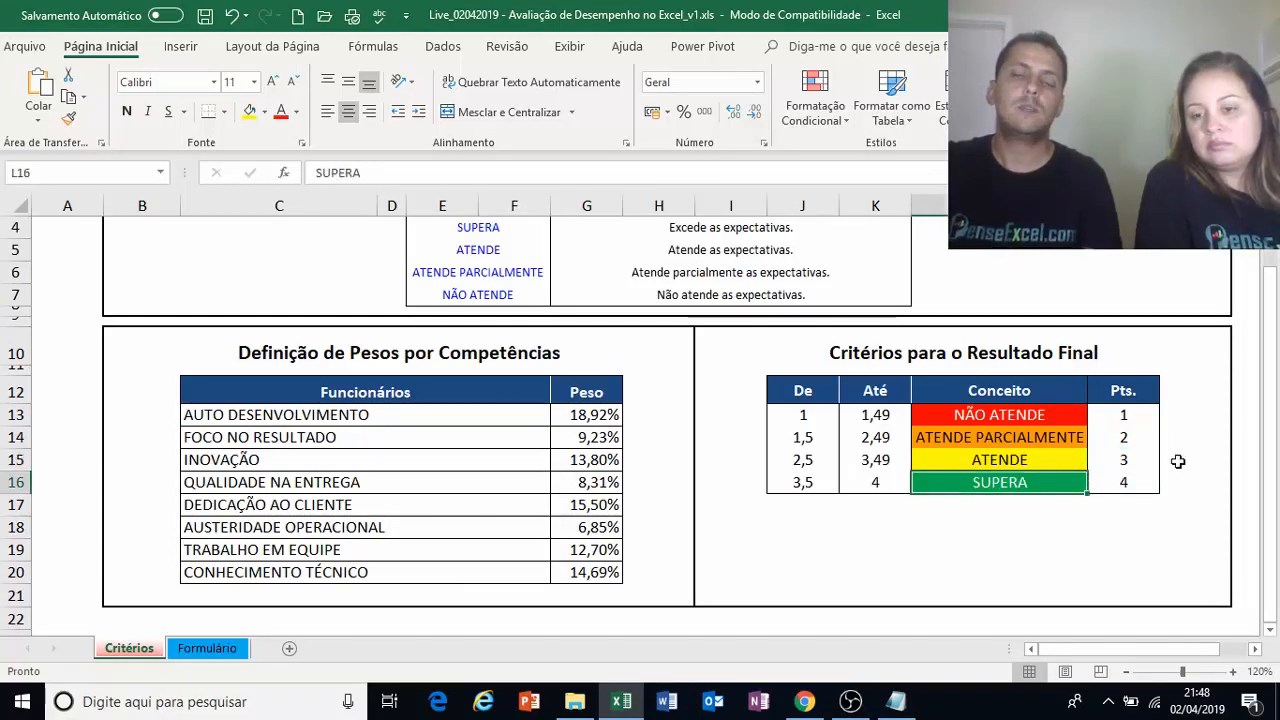
{"action": "left_click", "coordinate": [1116, 480]}
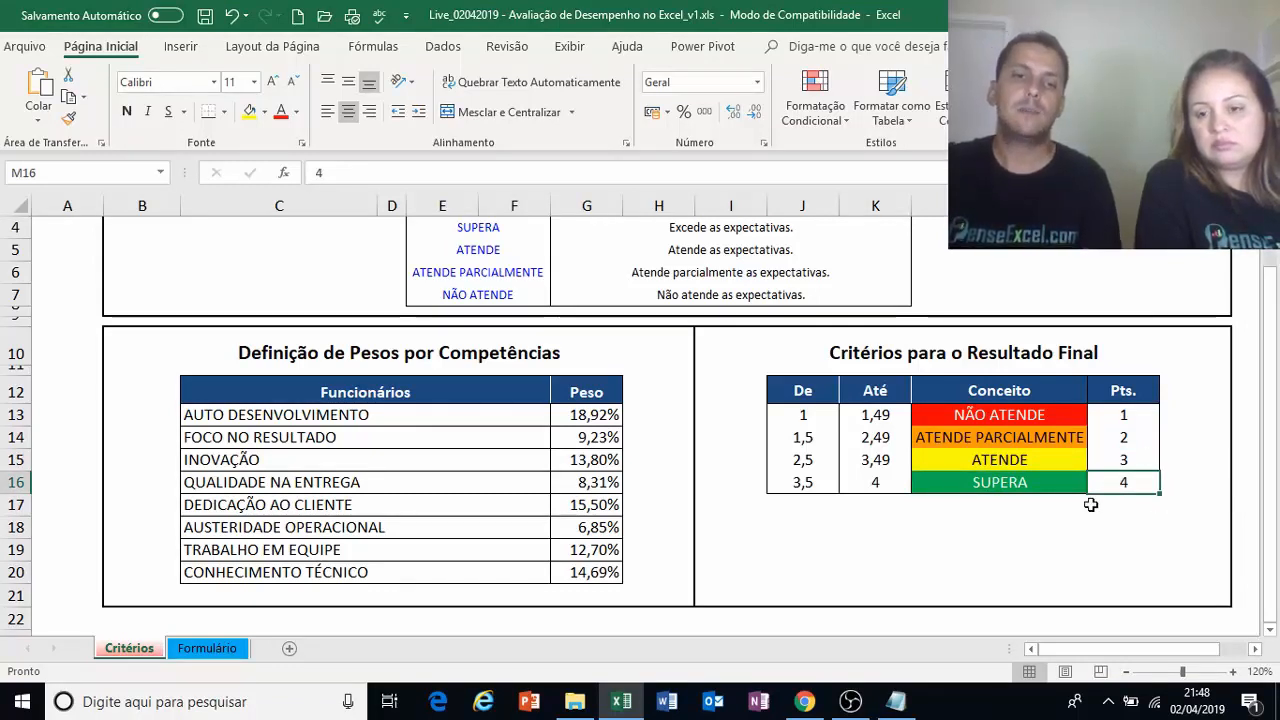
- Return to the Formulário sheet and check the PONDERAÇÃO in I6, the NOTA in G6 and the CONCEITO ratings in E6:E9
{"action": "left_click", "coordinate": [193, 655]}
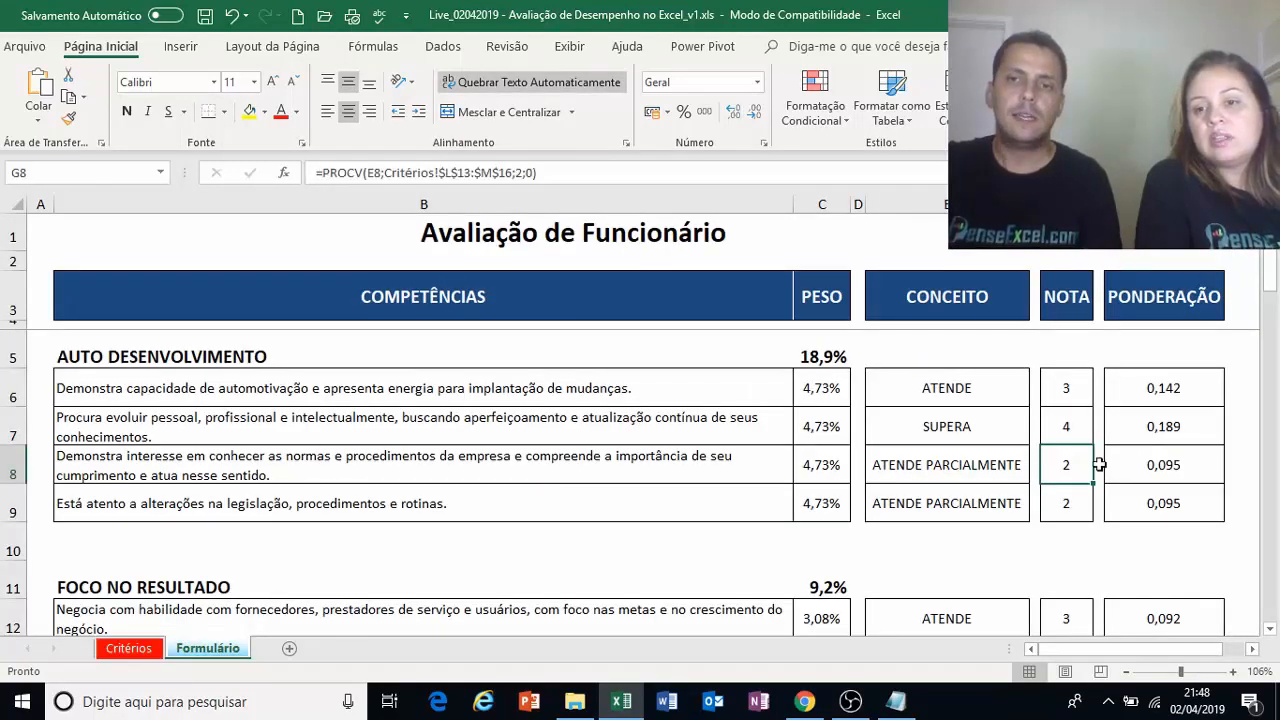
{"action": "left_click", "coordinate": [1148, 390]}
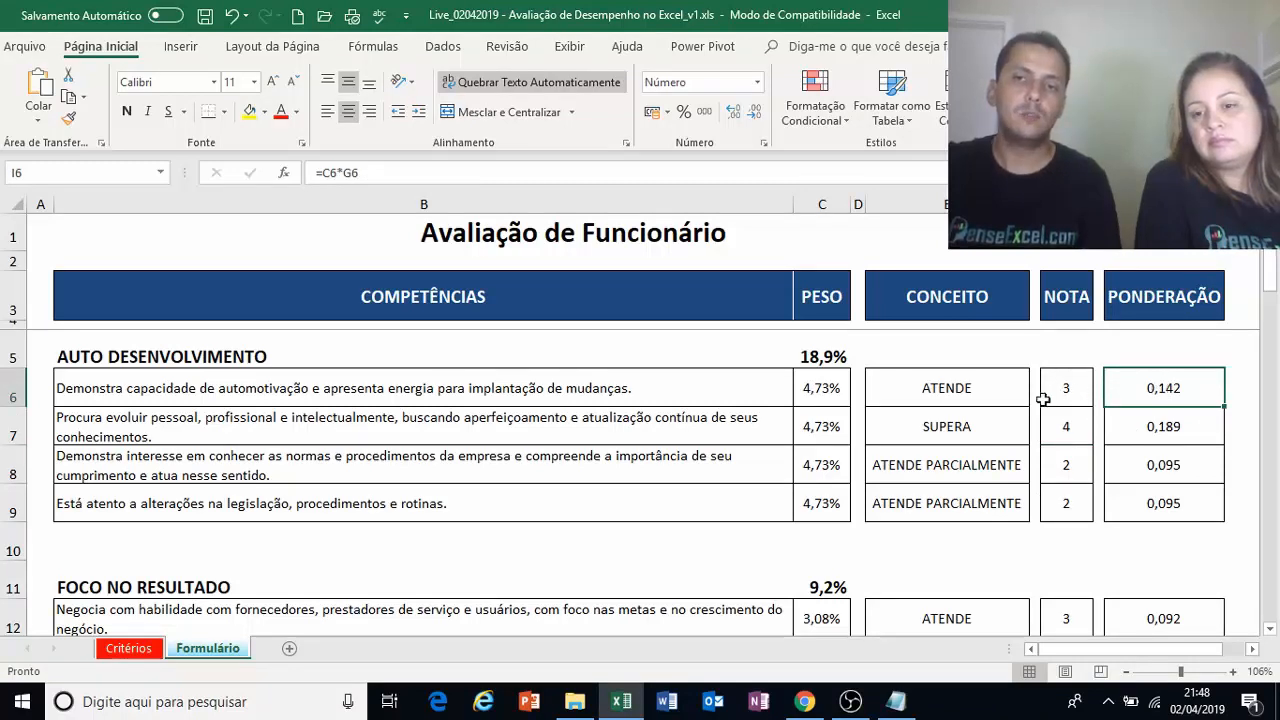
{"action": "left_click", "coordinate": [1072, 387]}
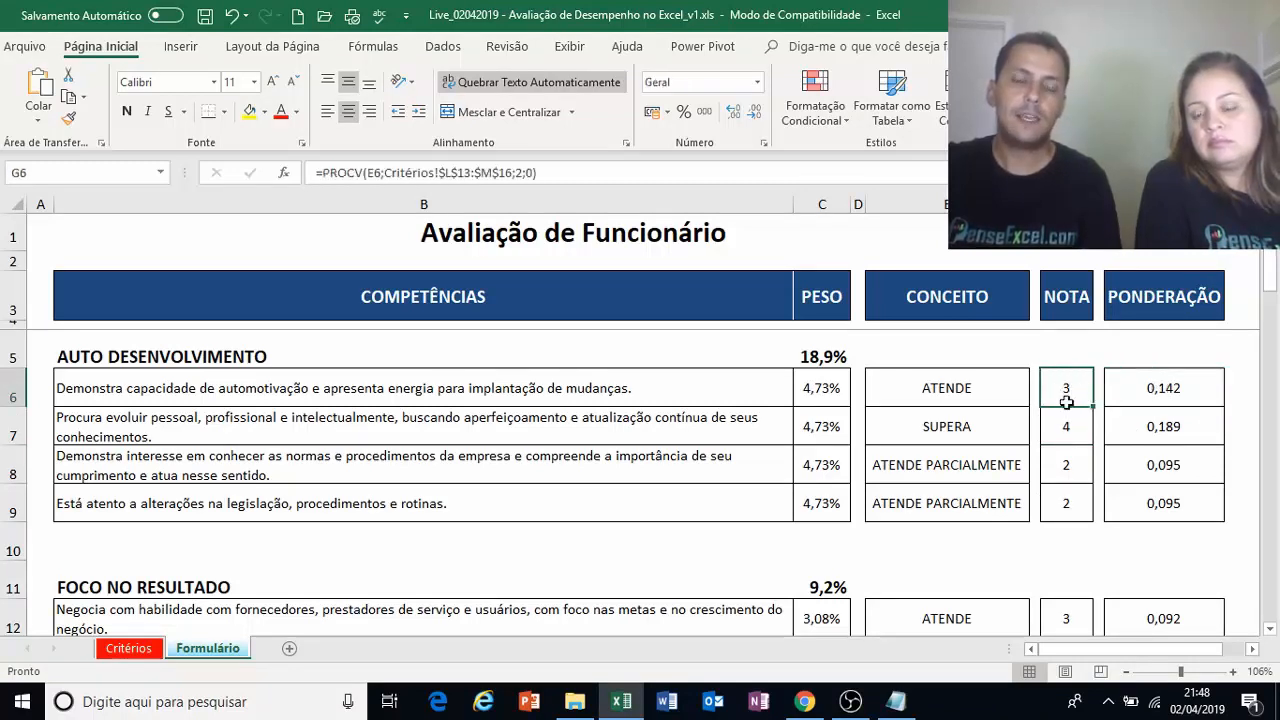
{"action": "left_click", "coordinate": [1000, 386]}
{"action": "key", "text": "Down"}
{"action": "key", "text": "Down"}
{"action": "key", "text": "Down"}
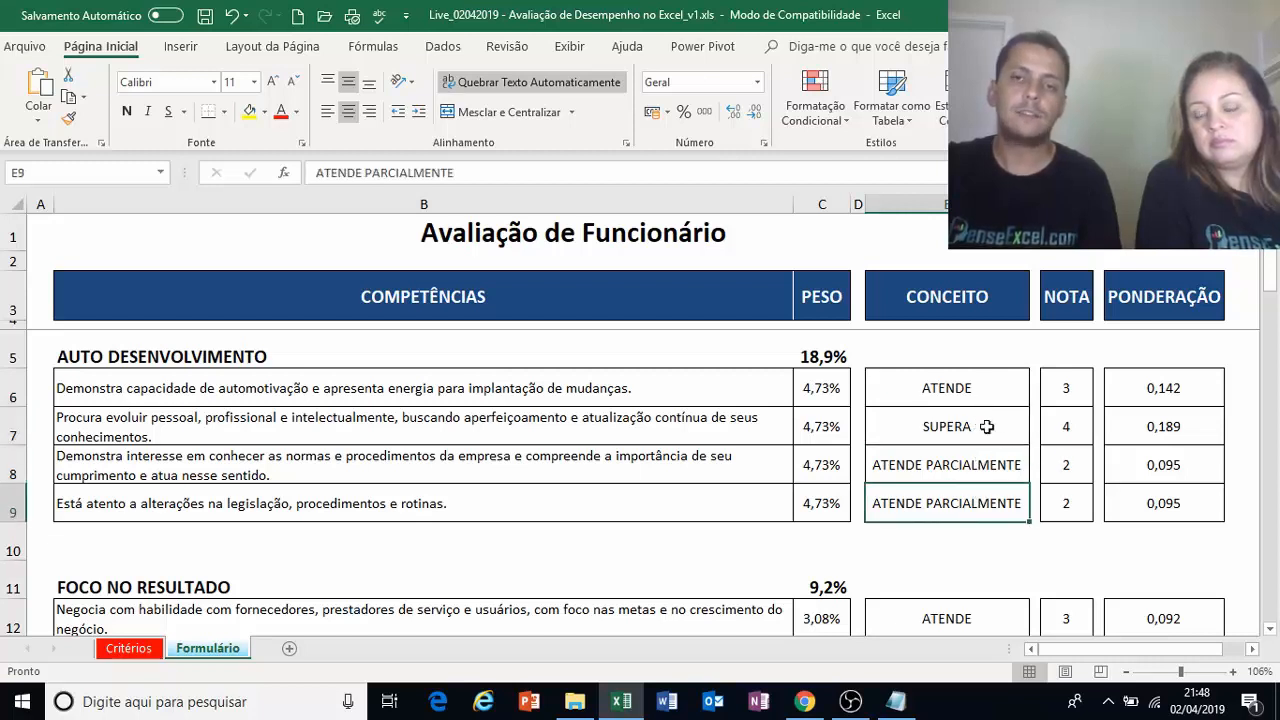
- Trace how the PONDERAÇÃO in I6 derives from the PESO in C6 and the NOTA in G6
{"action": "left_click", "coordinate": [823, 390]}
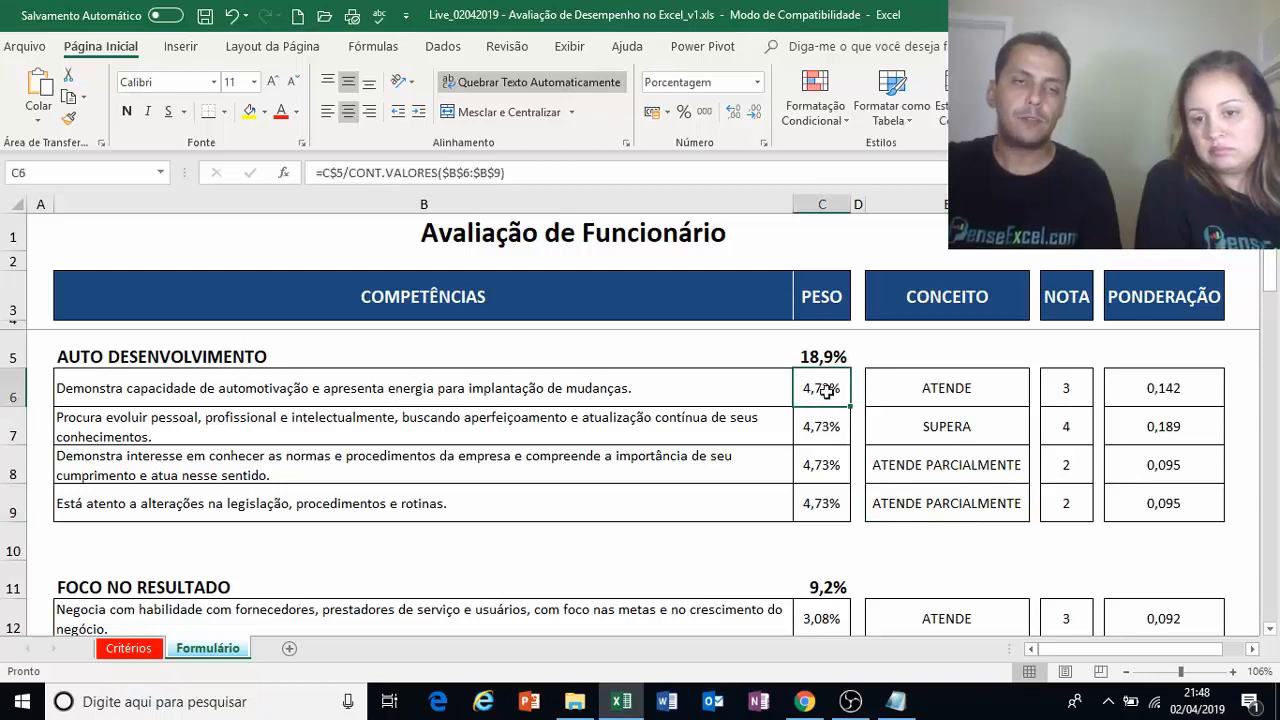
{"action": "left_click", "coordinate": [1195, 393]}
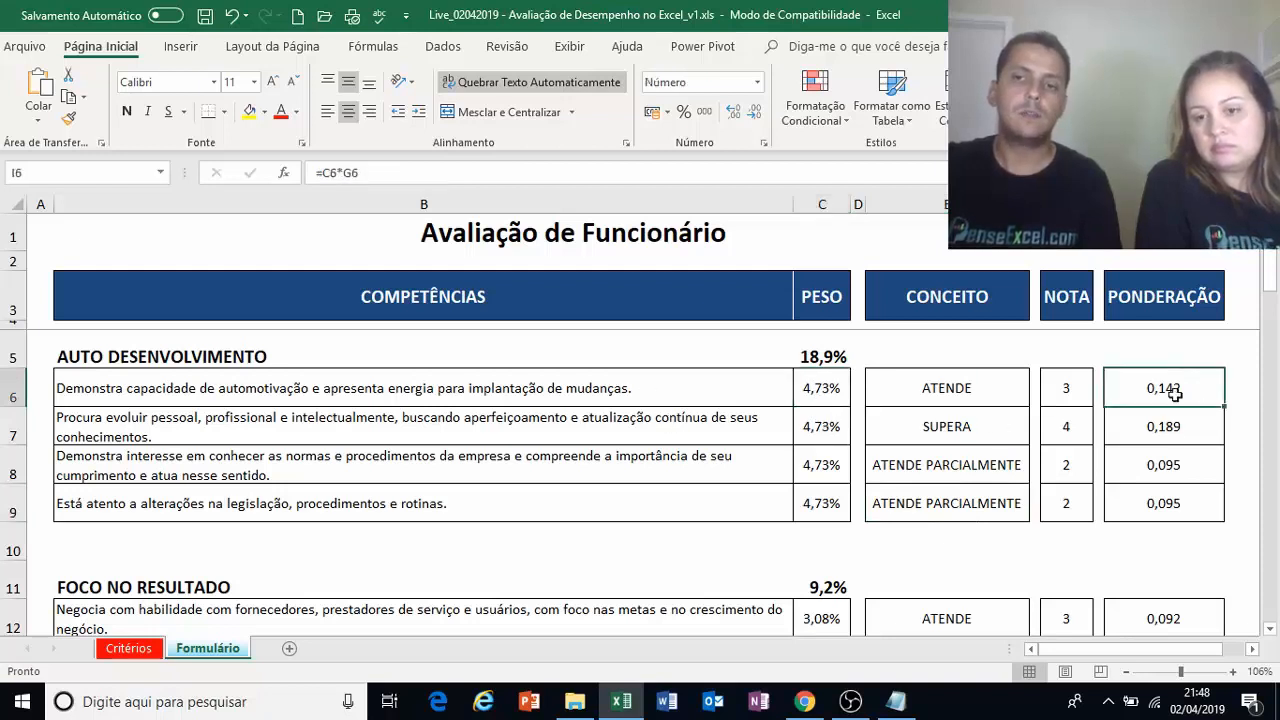
{"action": "left_click", "coordinate": [828, 396]}
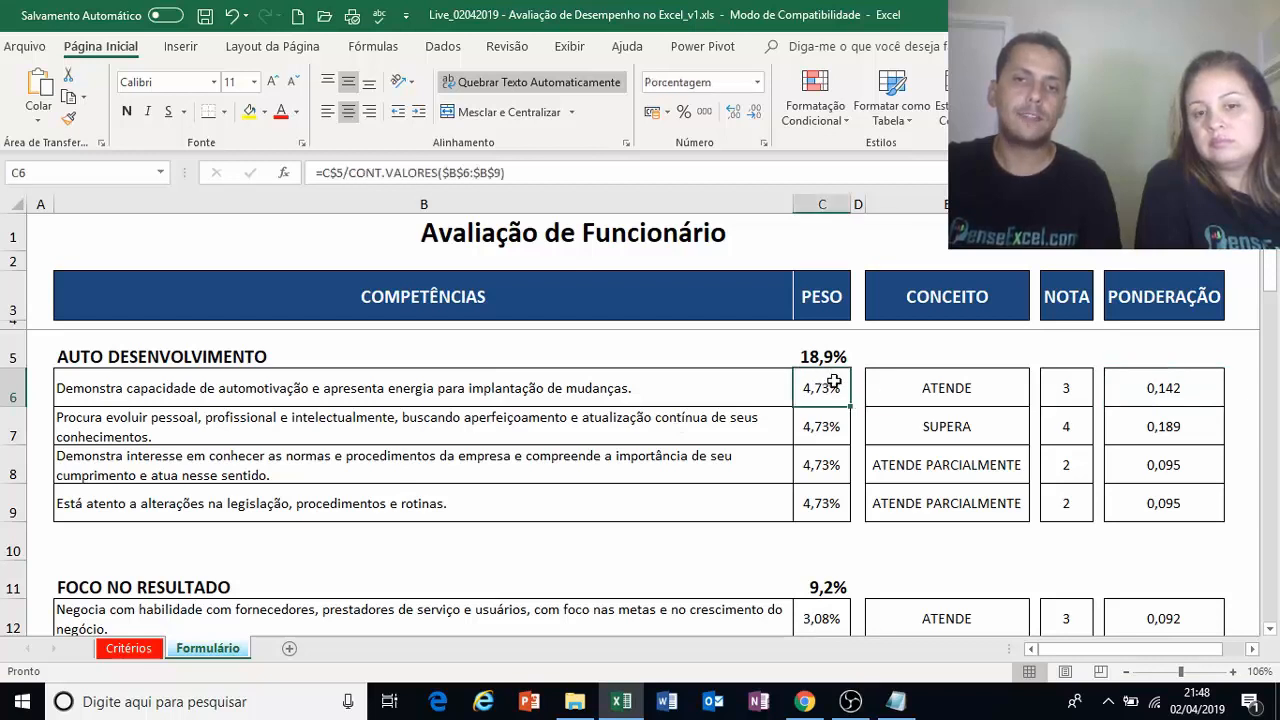
{"action": "left_click", "coordinate": [1070, 387]}
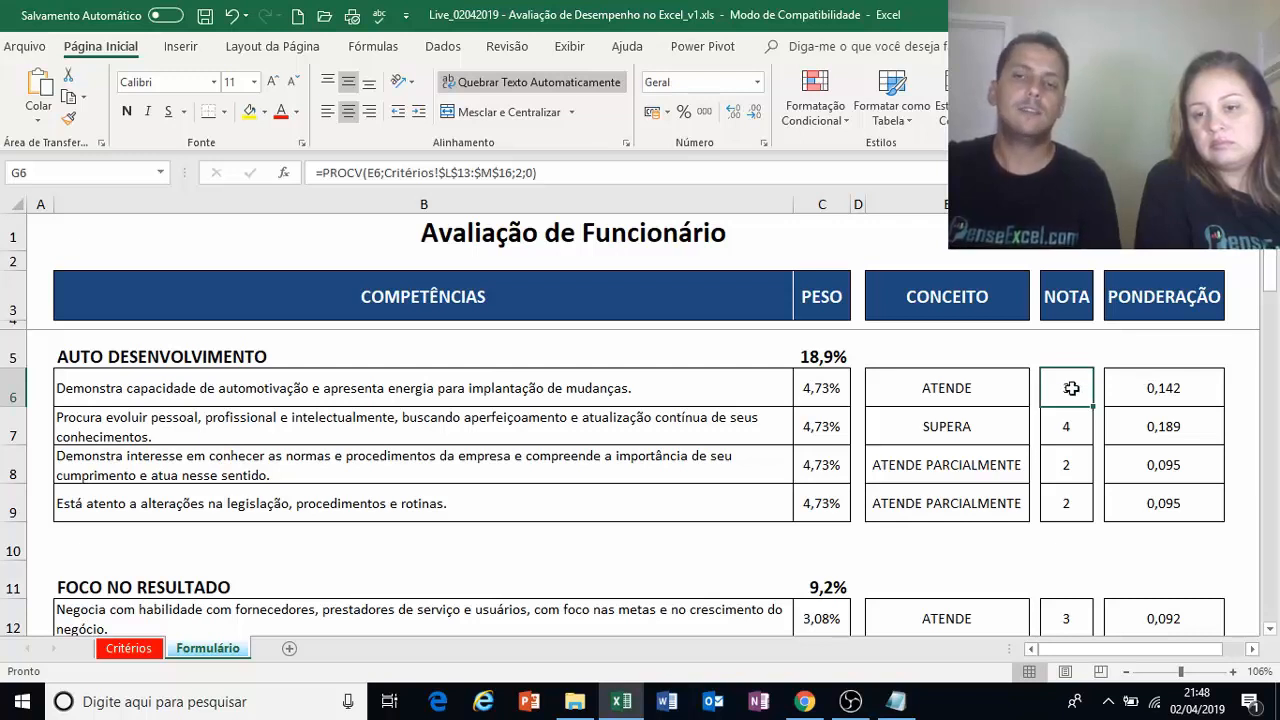
{"action": "left_click", "coordinate": [1163, 390]}
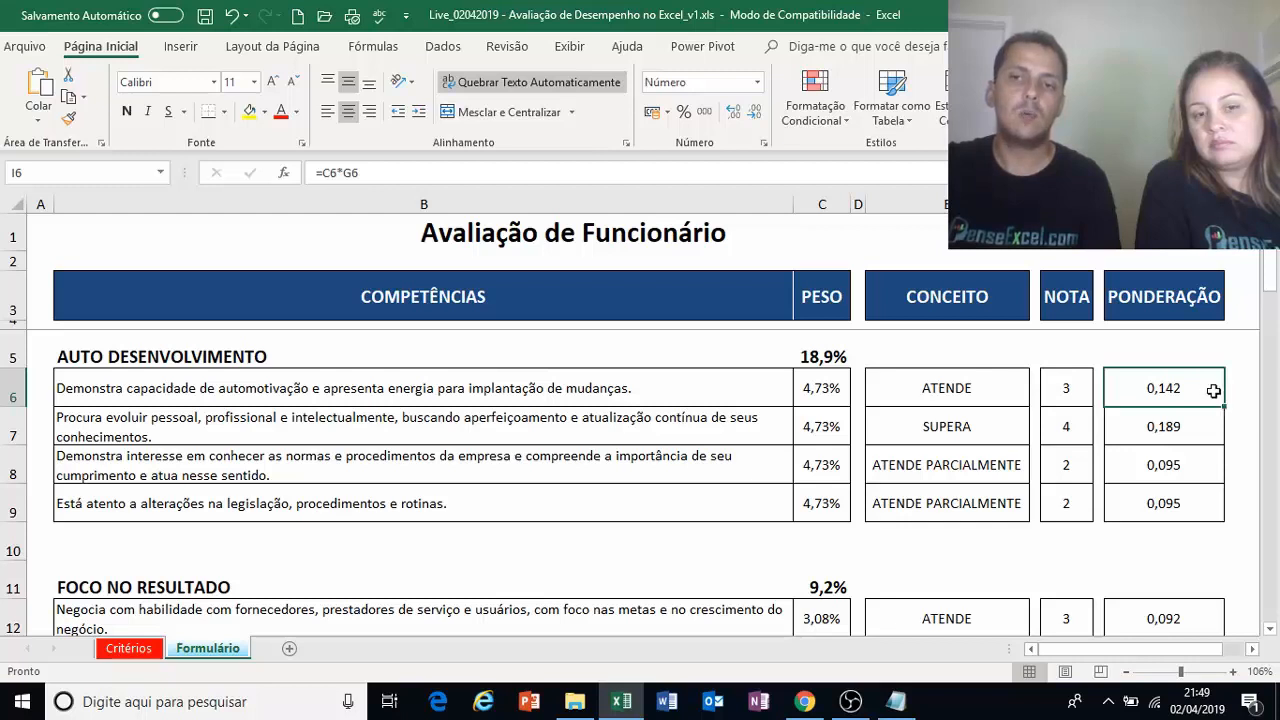
- Examine the cell references in the I6 PONDERAÇÃO formula and check the matching formulas in I7:I9
{"action": "double_click", "coordinate": [1180, 386]}
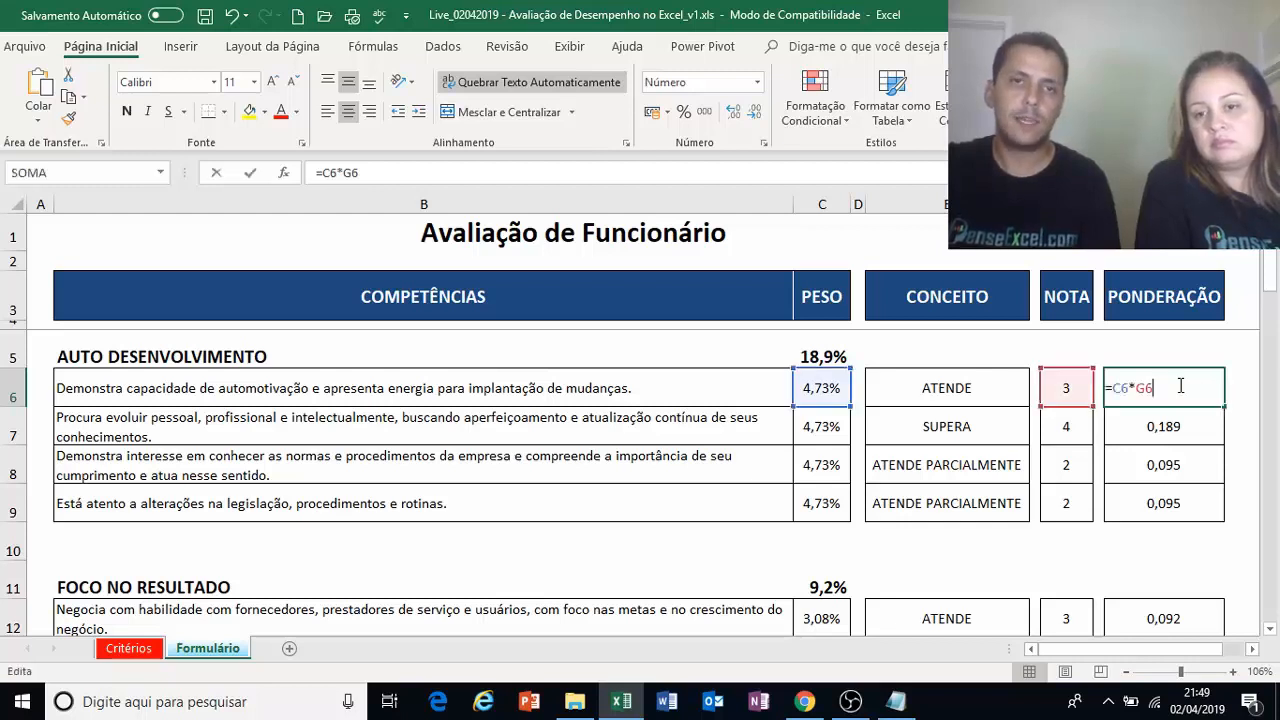
{"action": "key", "text": "Return"}
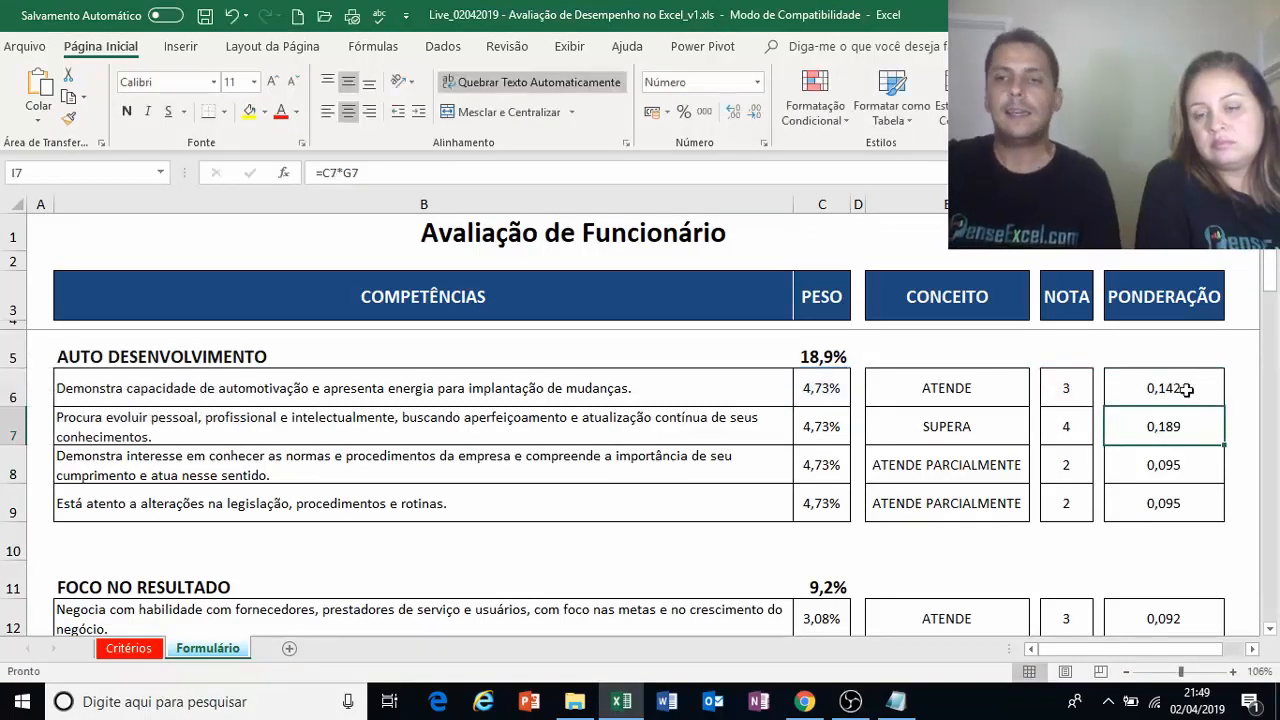
{"action": "left_click", "coordinate": [1186, 462]}
{"action": "left_click", "coordinate": [1200, 487]}
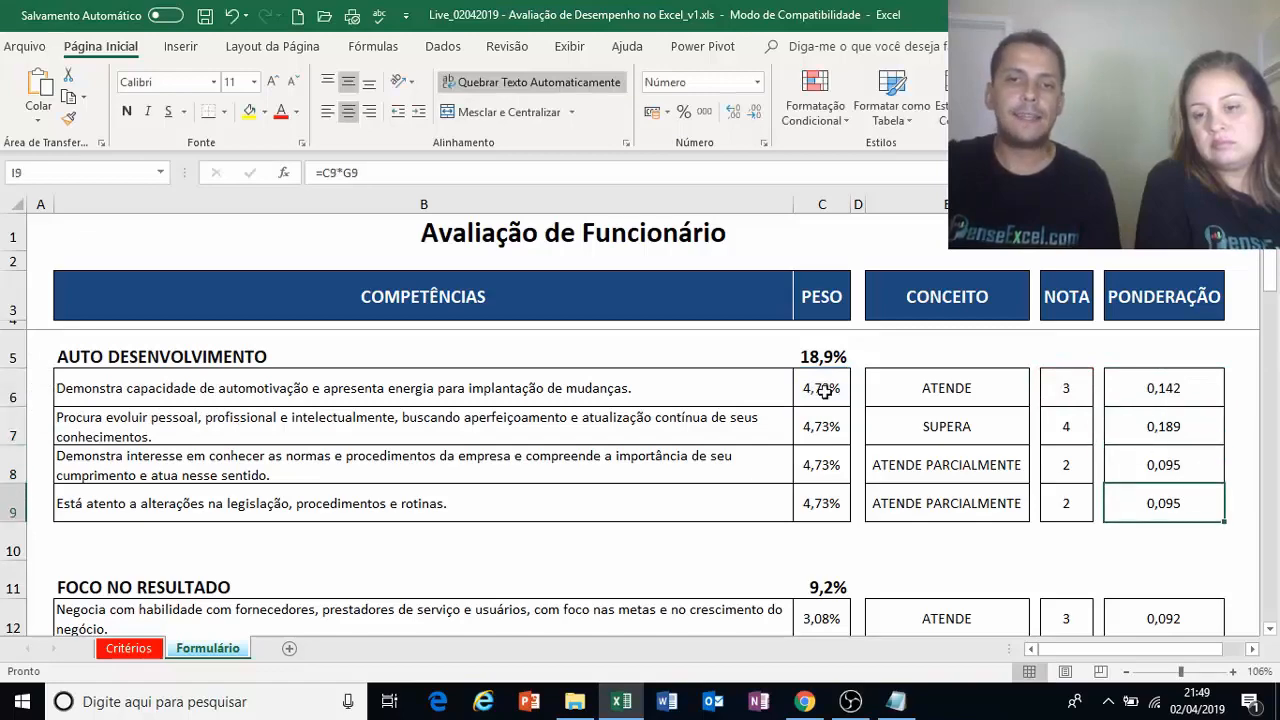
- Look over the CONCEITO, NOTA and PONDERAÇÃO columns for the competencies below AUTO DESENVOLVIMENTO, and return to the start of the form
{"action": "scroll", "coordinate": [922, 440], "scroll_direction": "down", "scroll_amount": 2}
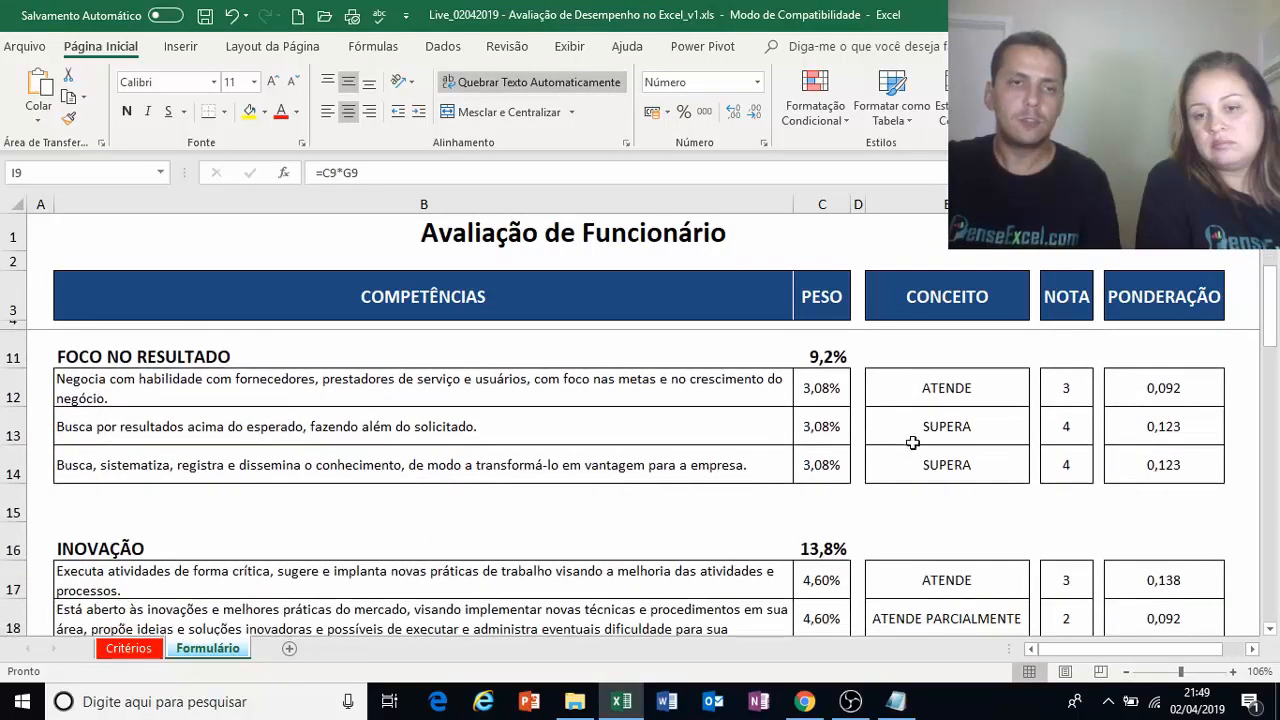
{"action": "scroll", "coordinate": [920, 440], "scroll_direction": "down", "scroll_amount": 6}
{"action": "scroll", "coordinate": [915, 441], "scroll_direction": "down", "scroll_amount": 3}
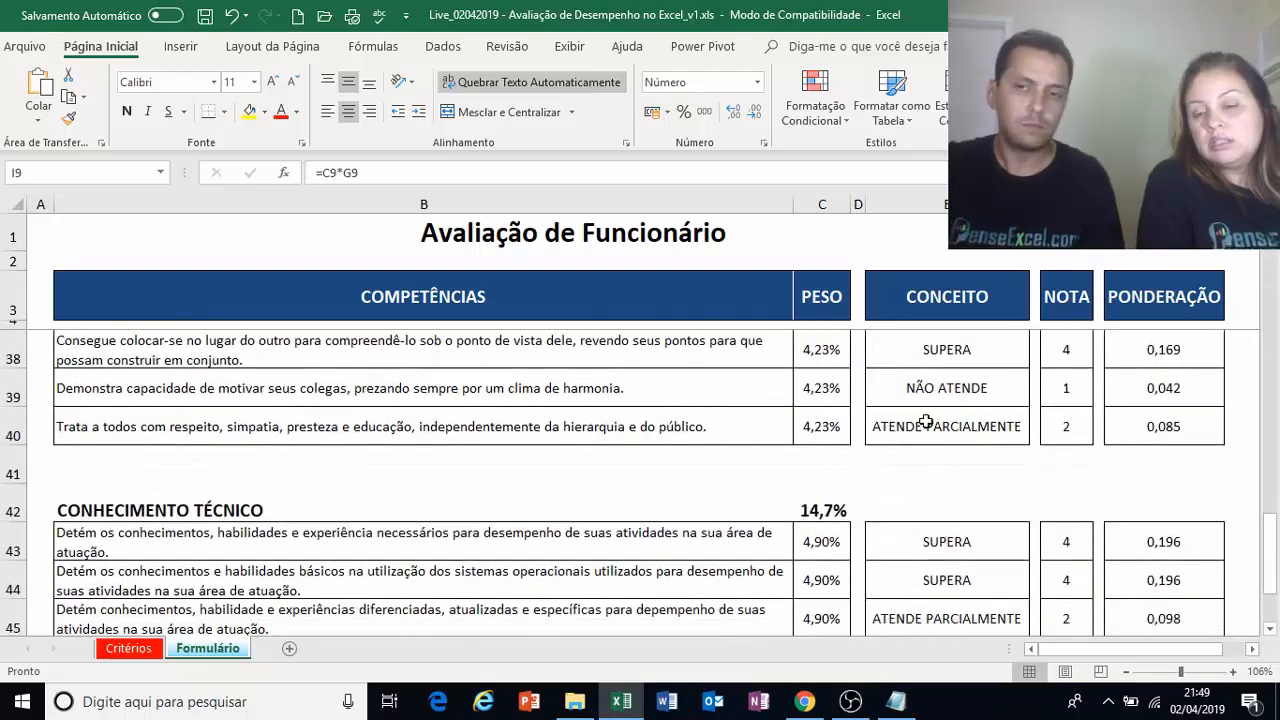
{"action": "scroll", "coordinate": [922, 428], "scroll_direction": "down", "scroll_amount": 3}
{"action": "scroll", "coordinate": [926, 420], "scroll_direction": "up", "scroll_amount": 6}
{"action": "scroll", "coordinate": [928, 420], "scroll_direction": "up", "scroll_amount": 7}
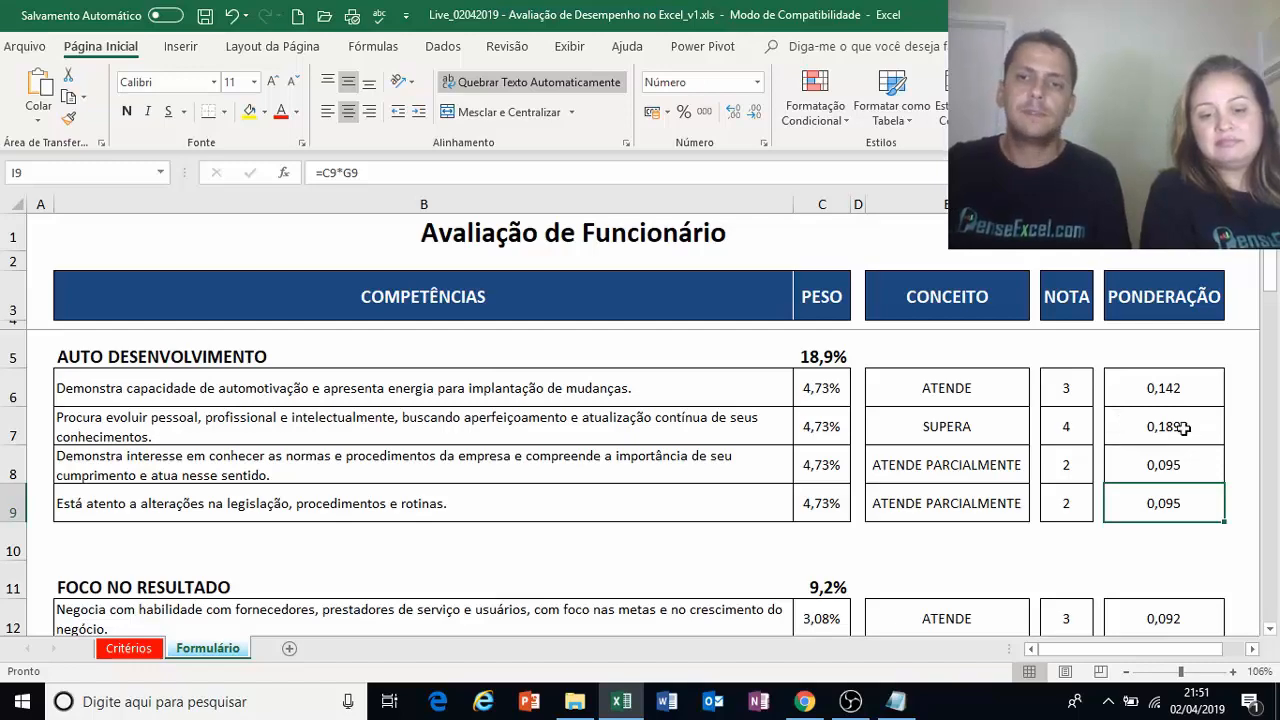
- Inspect the PONDERAÇÃO in I30, the PESO in C30 and the NOTA in G30 for the last DEDICAÇÃO AO CLIENTE item
{"action": "scroll", "coordinate": [1183, 428], "scroll_direction": "down", "scroll_amount": 6}
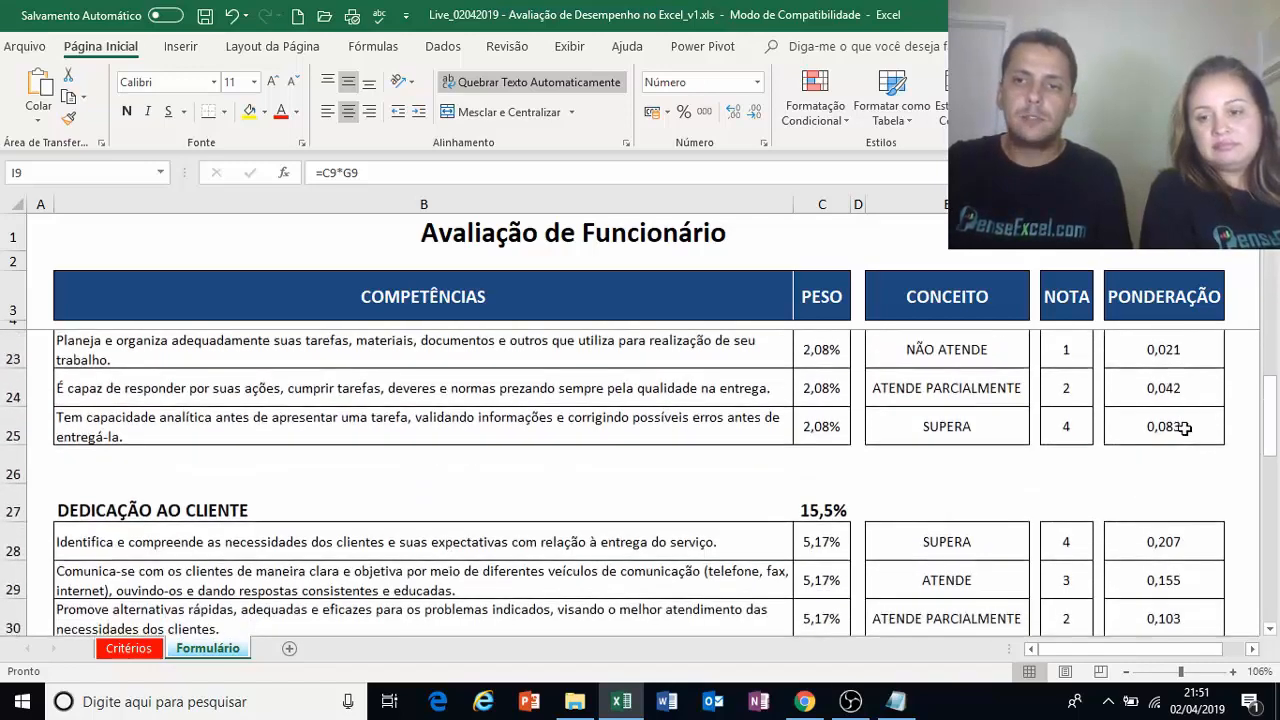
{"action": "scroll", "coordinate": [1183, 428], "scroll_direction": "down", "scroll_amount": 2}
{"action": "left_click", "coordinate": [1177, 381]}
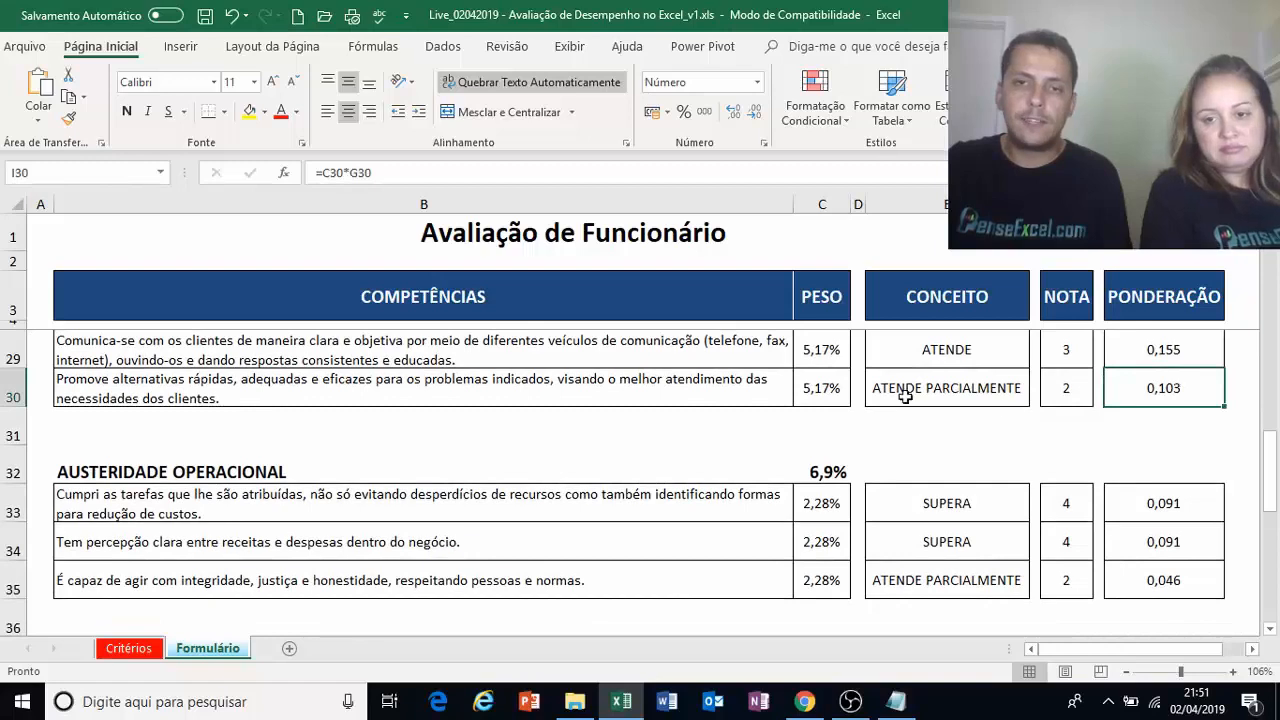
{"action": "left_click", "coordinate": [813, 391]}
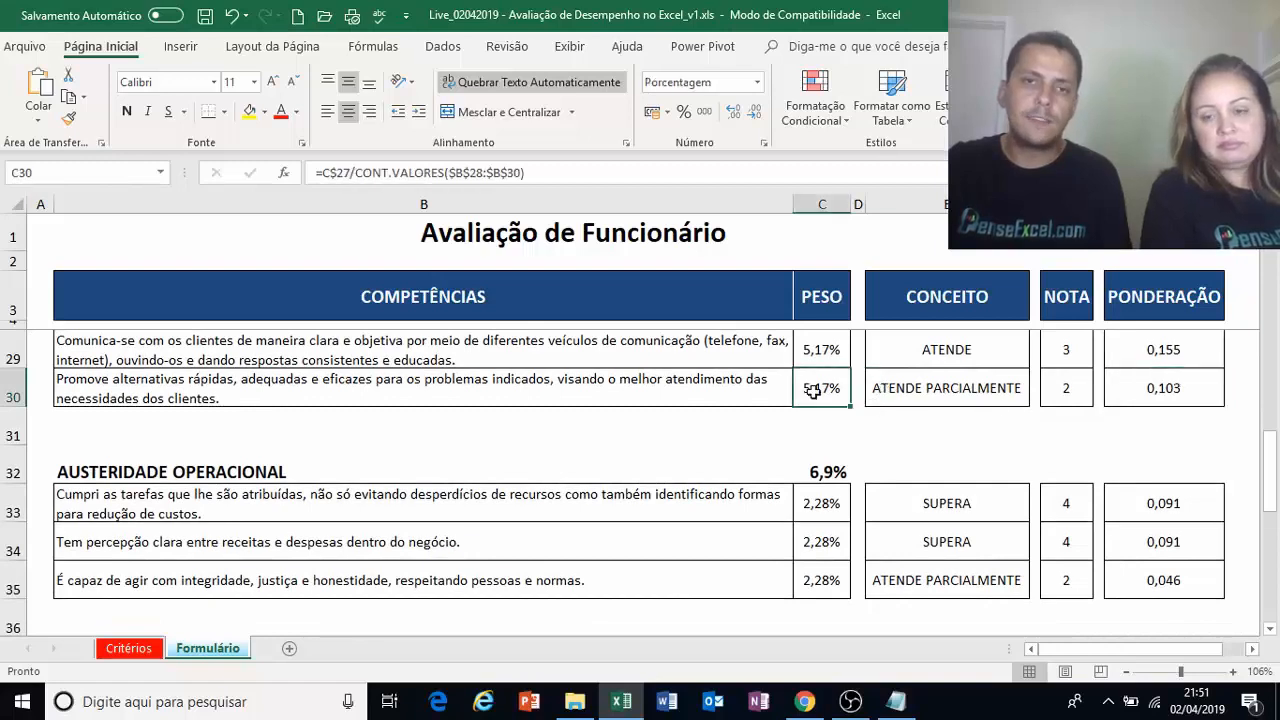
{"action": "scroll", "coordinate": [858, 387], "scroll_direction": "up", "scroll_amount": 1}
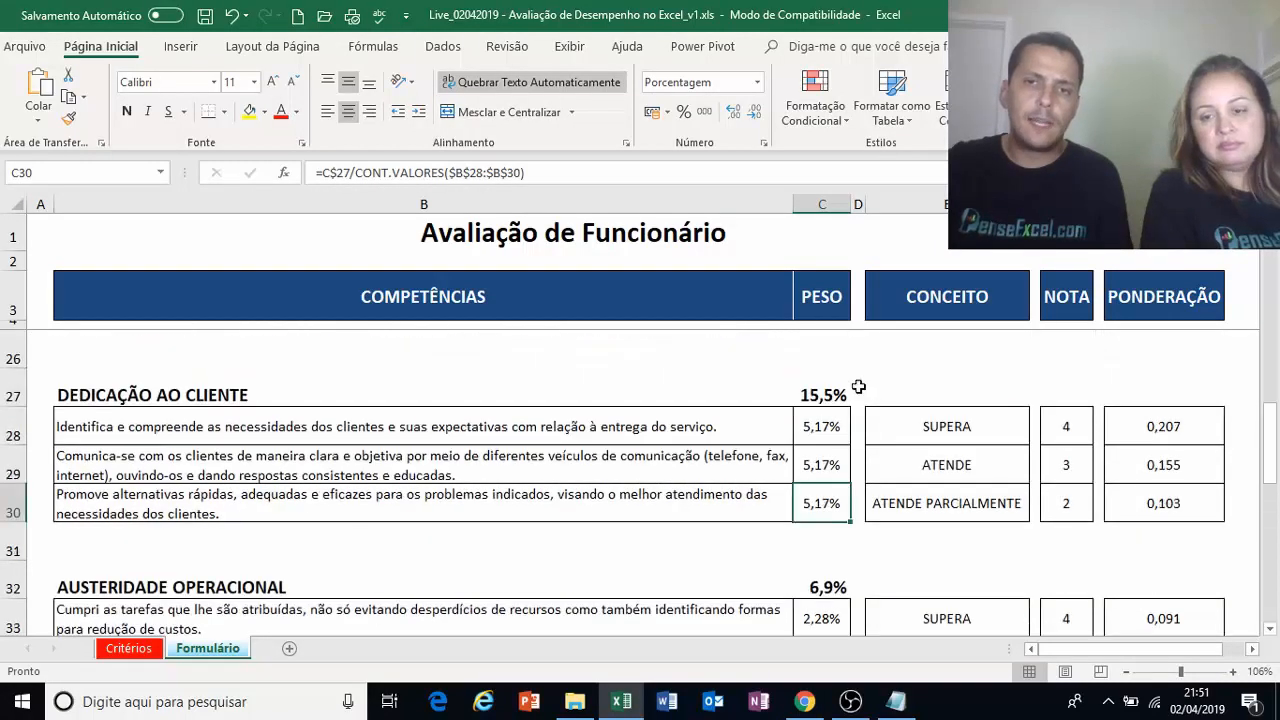
{"action": "left_click", "coordinate": [1066, 490]}
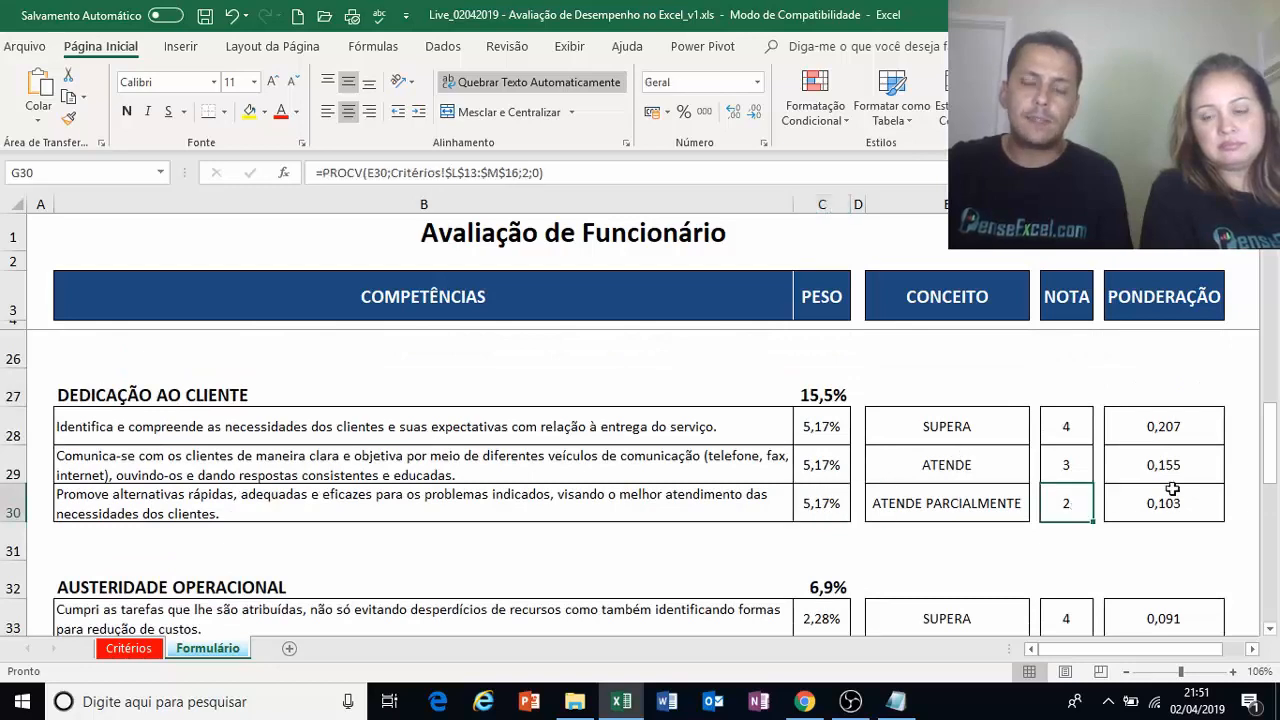
- Examine the SOMA formula behind RESULTADO FINAL in I47 and trace its I6:I45 range through the PONDERAÇÃO column
{"action": "scroll", "coordinate": [1172, 486], "scroll_direction": "down", "scroll_amount": 4}
{"action": "scroll", "coordinate": [1175, 486], "scroll_direction": "down", "scroll_amount": 2}
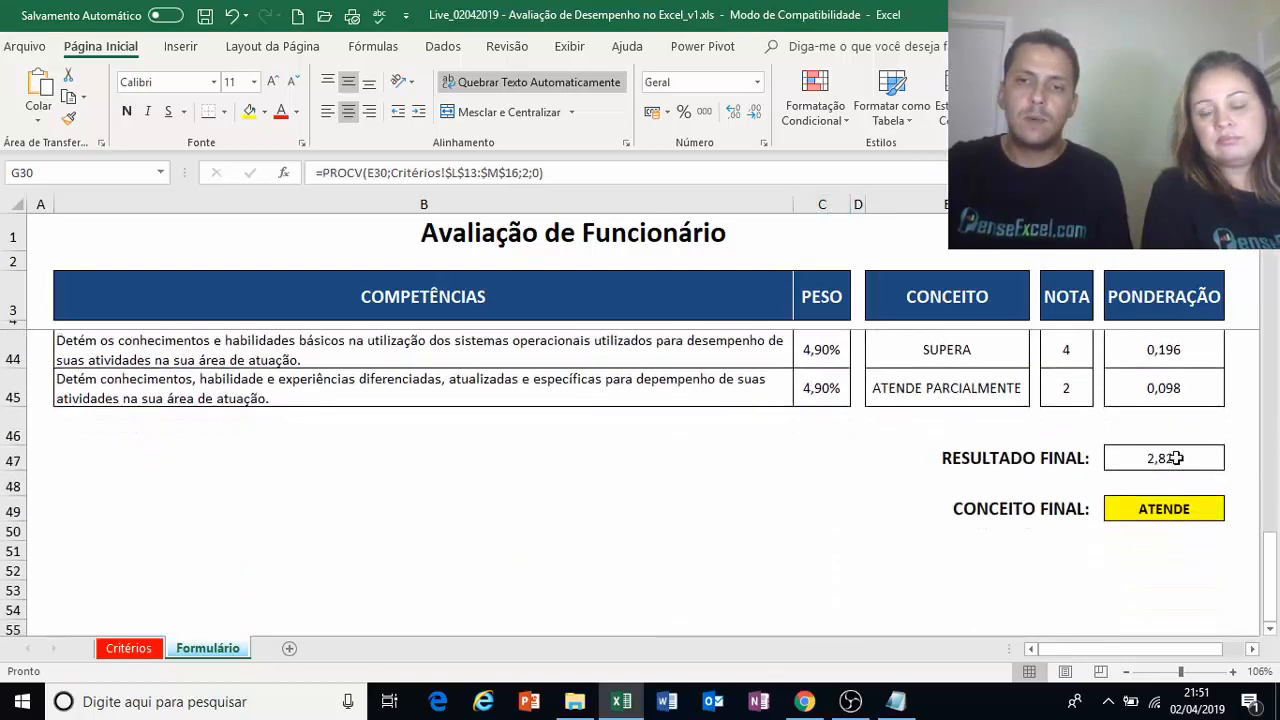
{"action": "left_click", "coordinate": [1172, 458]}
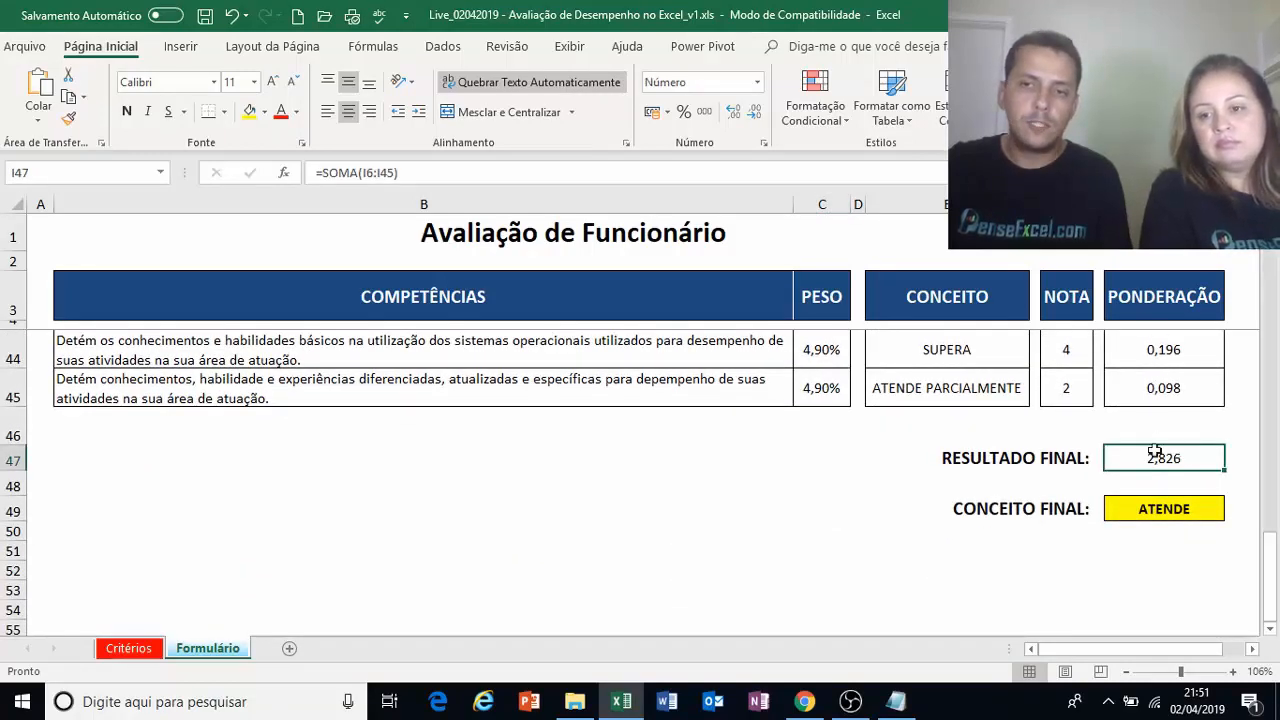
{"action": "double_click", "coordinate": [1155, 457]}
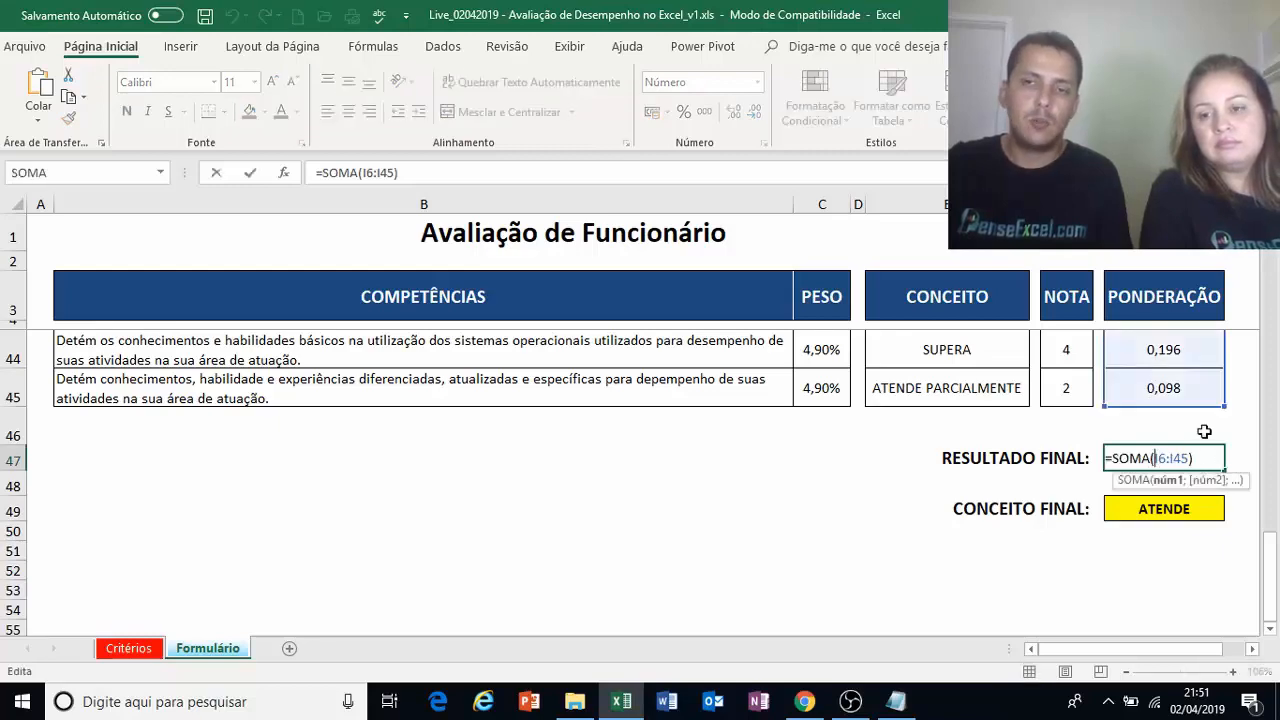
{"action": "scroll", "coordinate": [1257, 407], "scroll_direction": "up", "scroll_amount": 12}
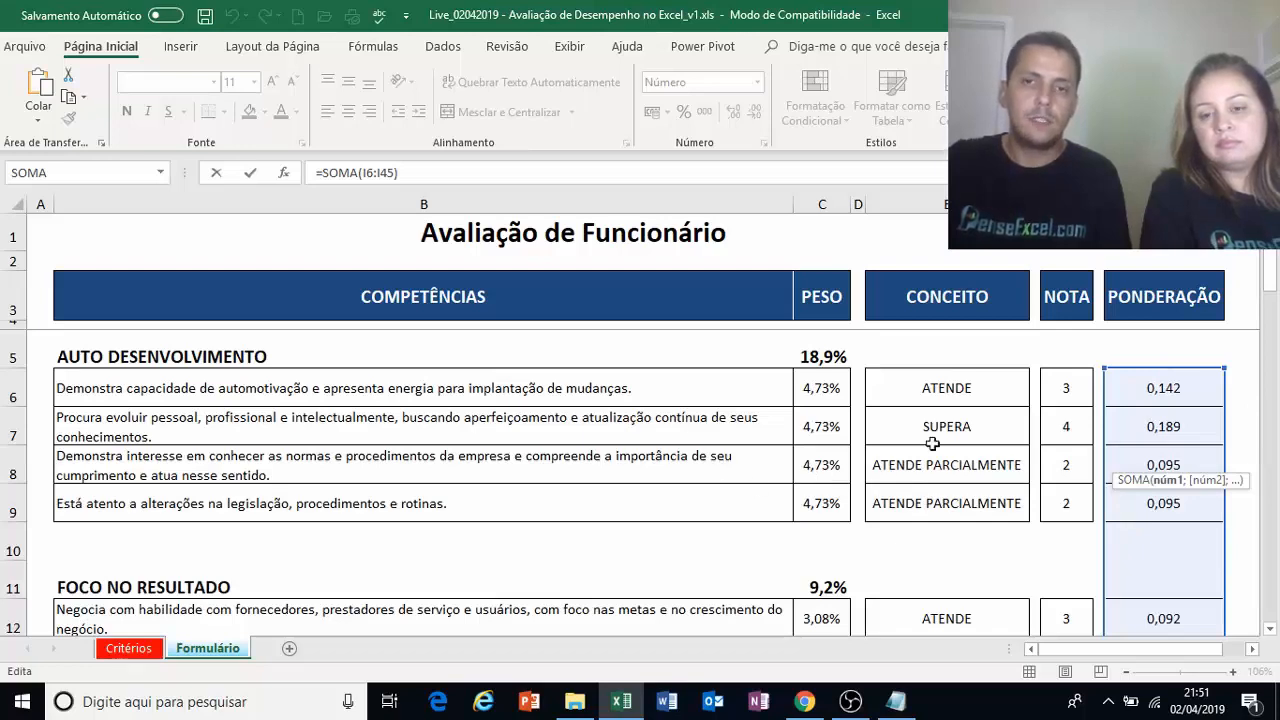
{"action": "scroll", "coordinate": [1066, 429], "scroll_direction": "down", "scroll_amount": 10}
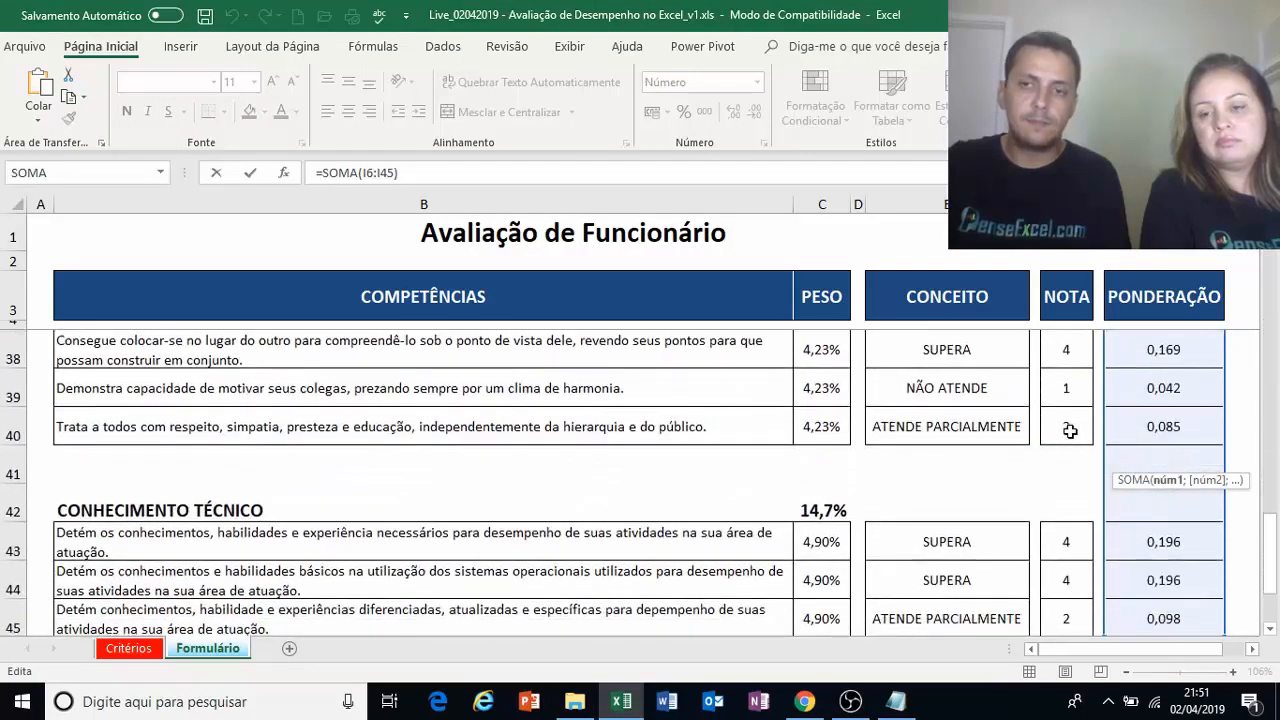
{"action": "scroll", "coordinate": [1070, 430], "scroll_direction": "down", "scroll_amount": 3}
{"action": "scroll", "coordinate": [1217, 417], "scroll_direction": "up", "scroll_amount": 2}
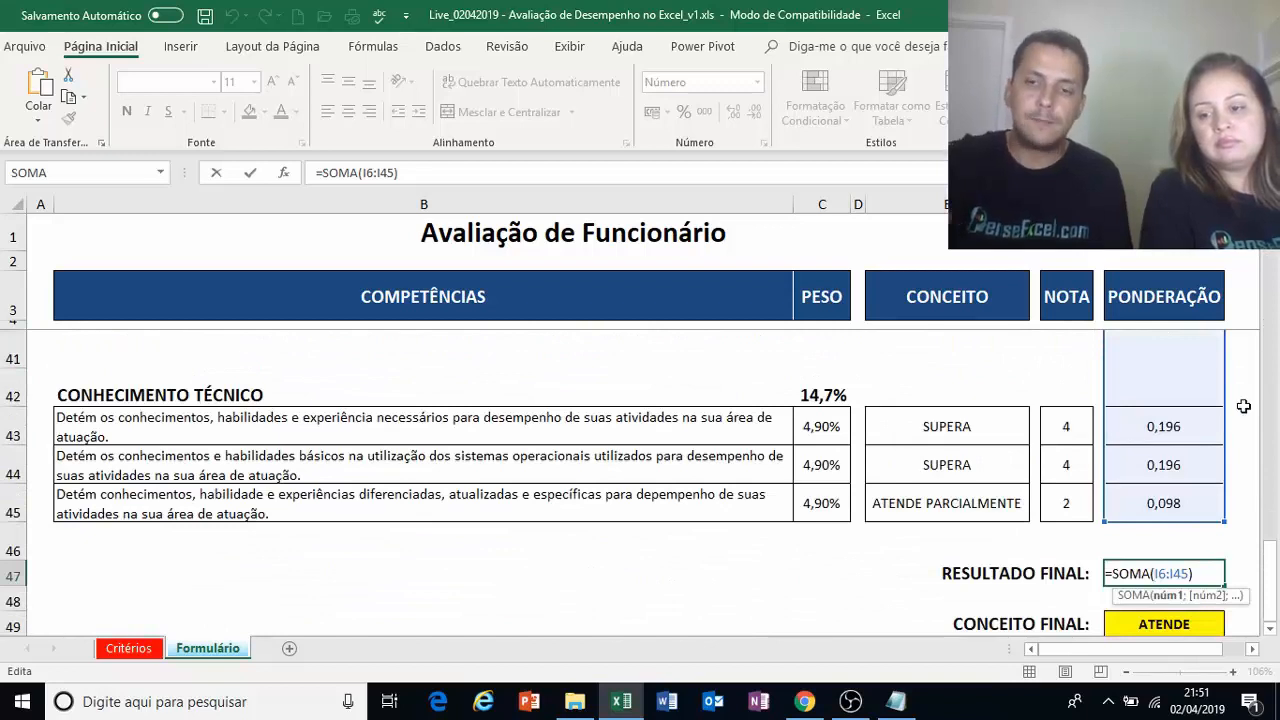
{"action": "key", "text": "Return"}
{"action": "scroll", "coordinate": [1240, 404], "scroll_direction": "down", "scroll_amount": 1}
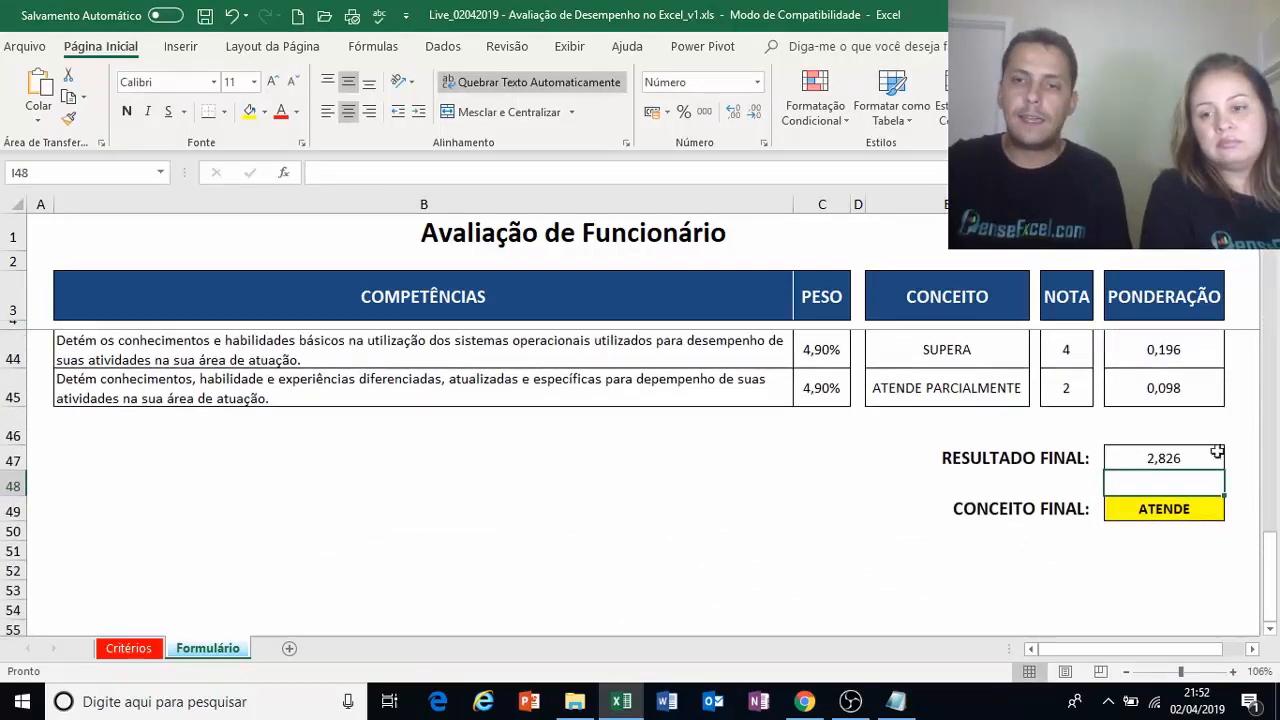
- Inspect the nested SE formula behind CONCEITO FINAL in I49 without changing it
{"action": "left_click", "coordinate": [1175, 510]}
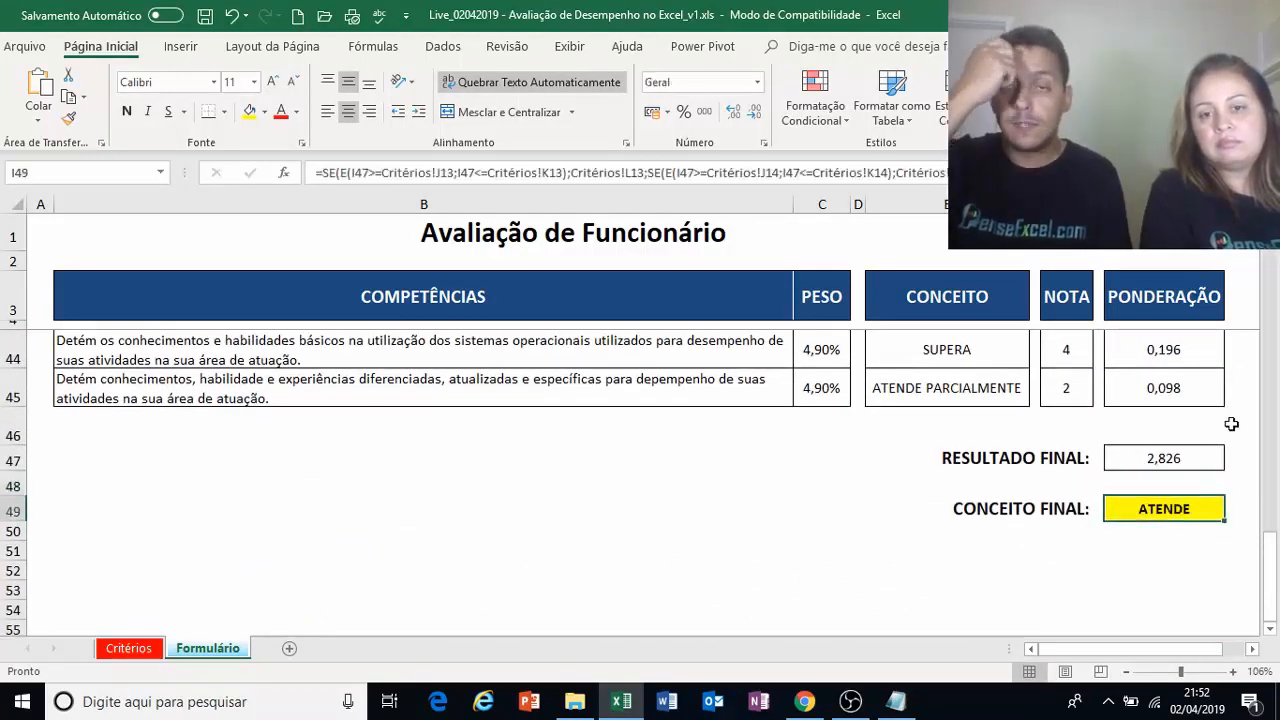
{"action": "double_click", "coordinate": [1198, 508]}
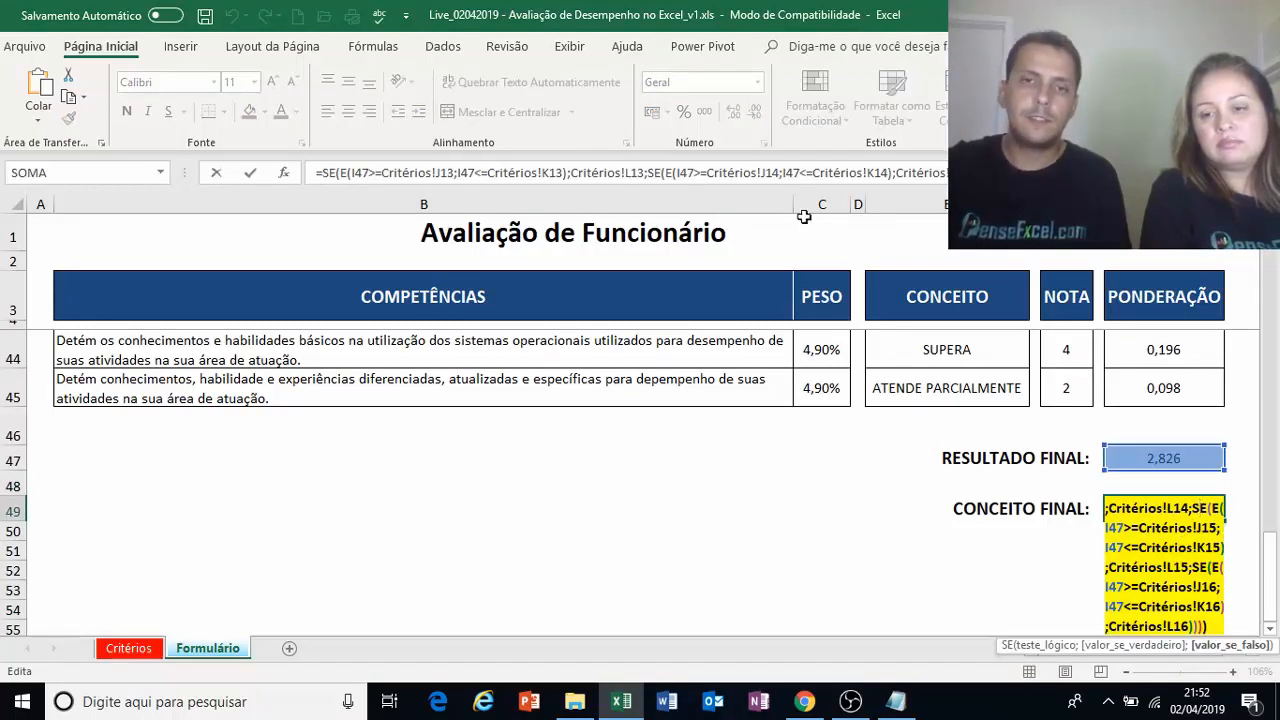
{"action": "key", "text": "Escape"}
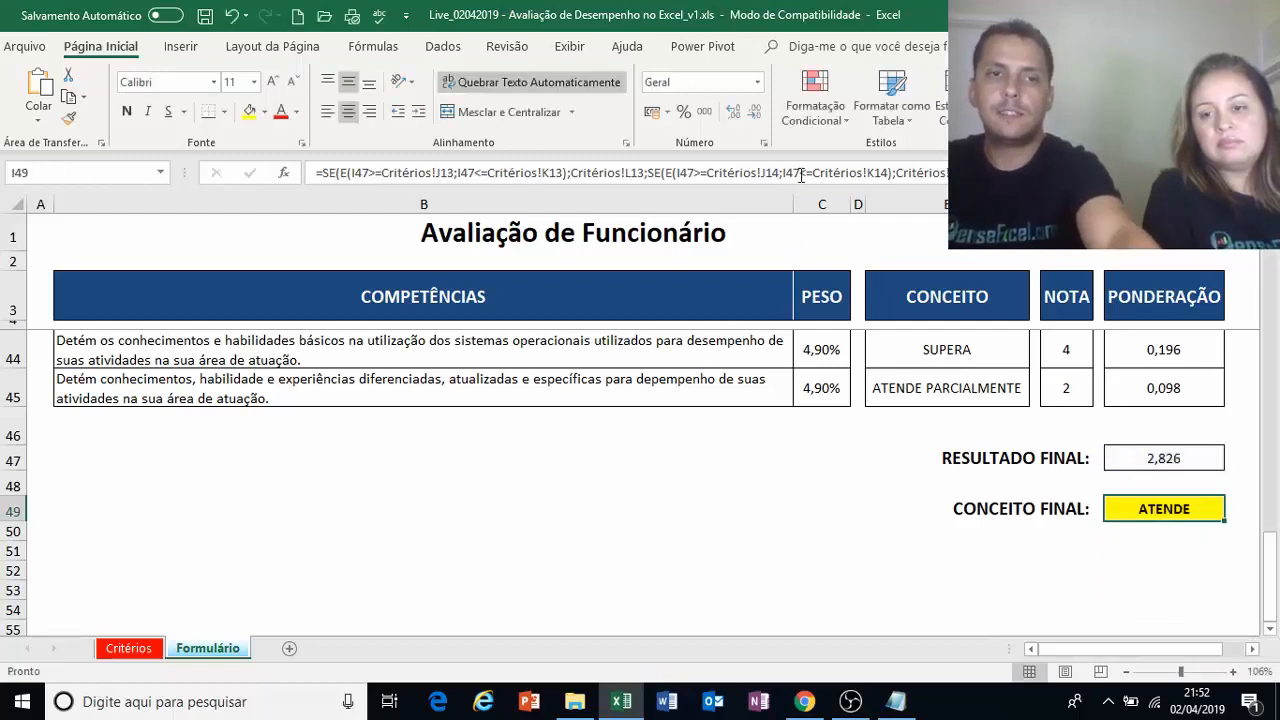
{"action": "left_click", "coordinate": [800, 176]}
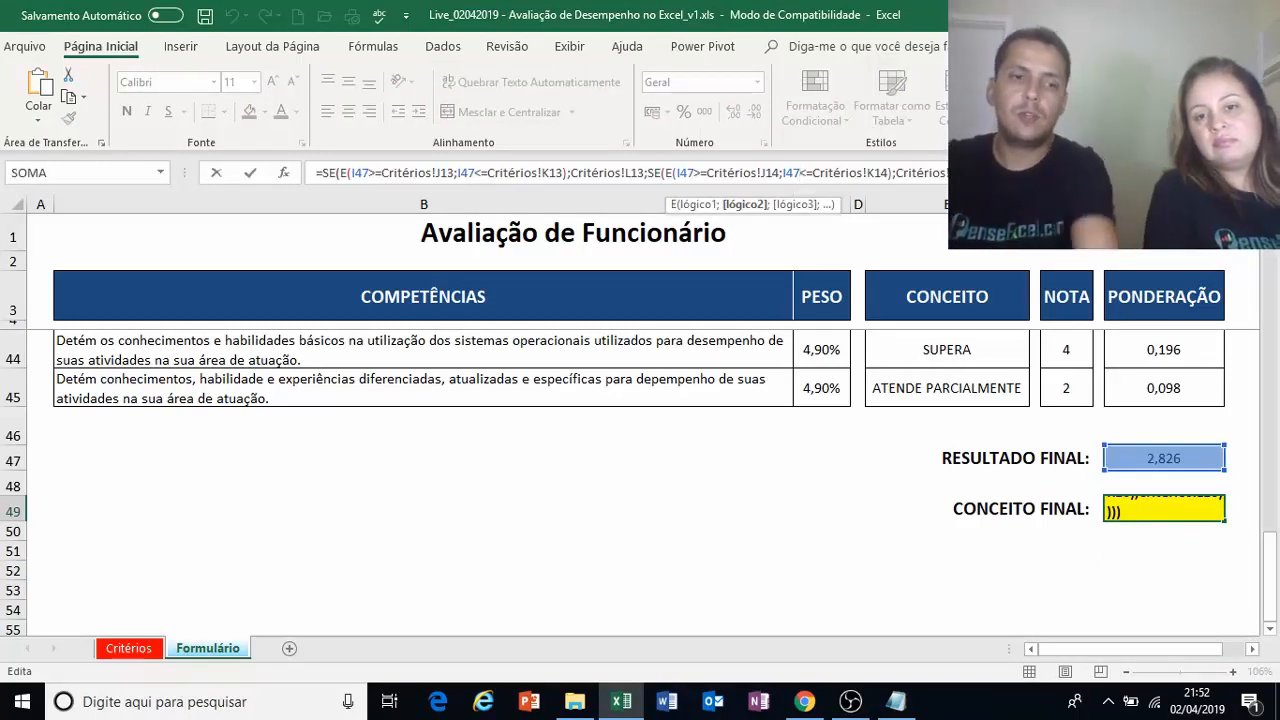
{"action": "key", "text": "Escape"}
- Expand the formula bar and reduce its height to fit the full I49 formula, leaving the formula as it is
{"action": "left_click", "coordinate": [1268, 173]}
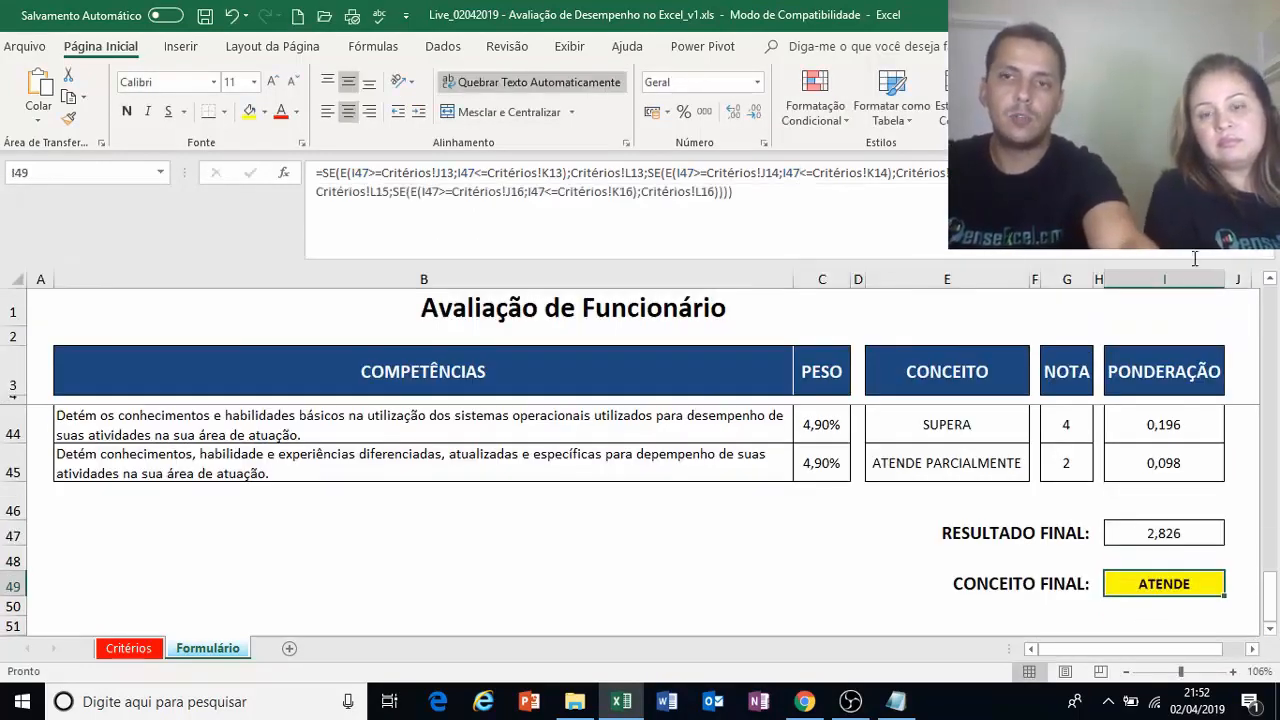
{"action": "left_click", "coordinate": [1168, 258]}
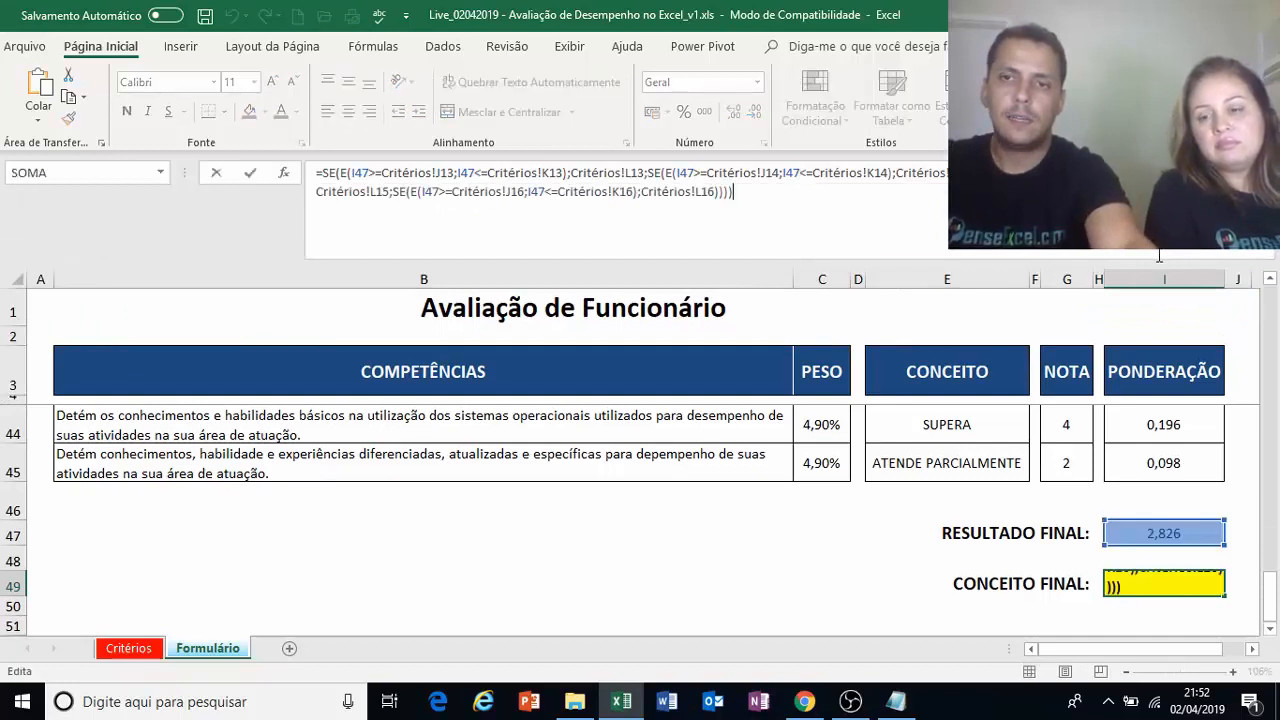
{"action": "left_click_drag", "start_coordinate": [1155, 260], "coordinate": [1155, 223]}
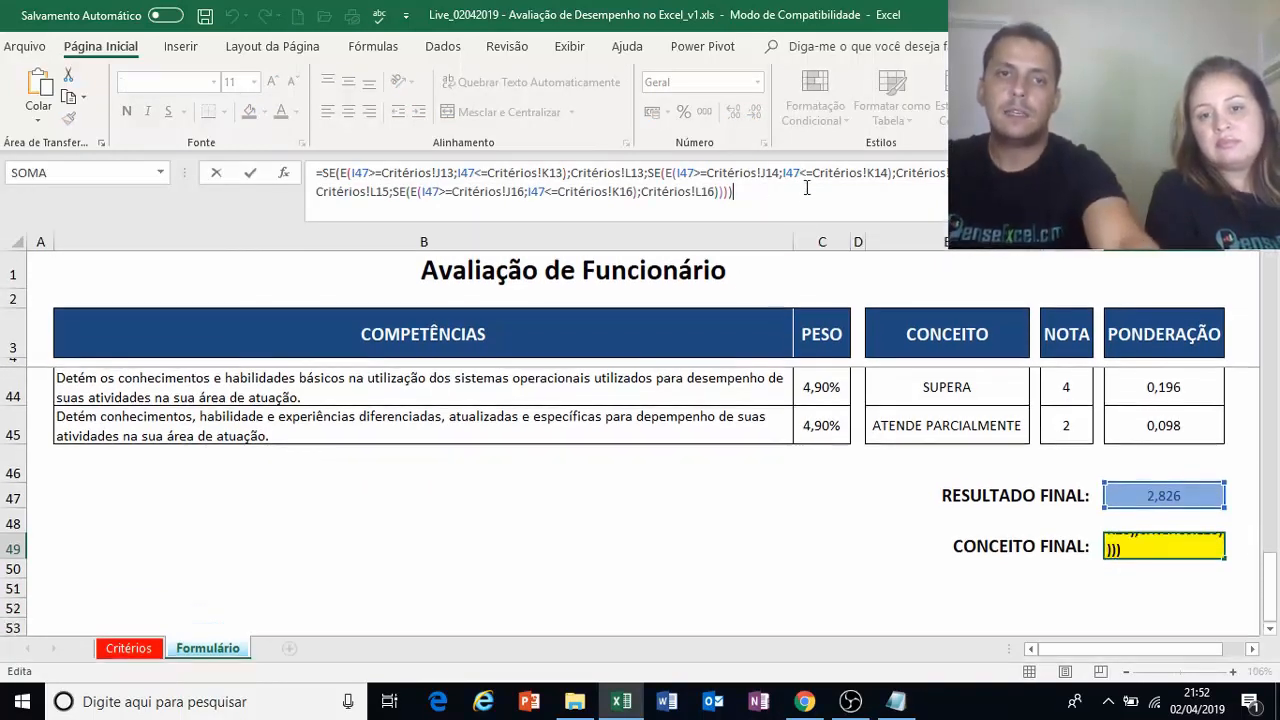
{"action": "key", "text": "Return"}
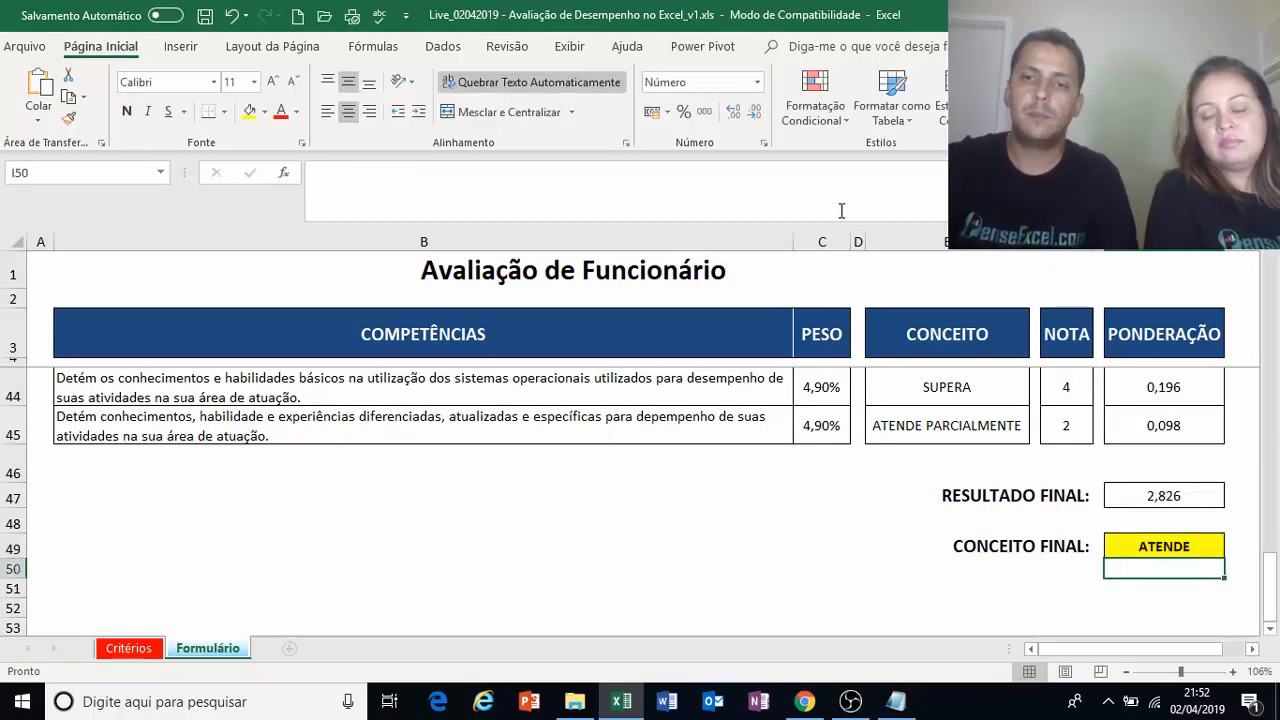
- Compare the RESULTADO FINAL in I47 with the Critérios para o Resultado Final table, and return to the Formulário sheet
{"action": "left_click", "coordinate": [1148, 486]}
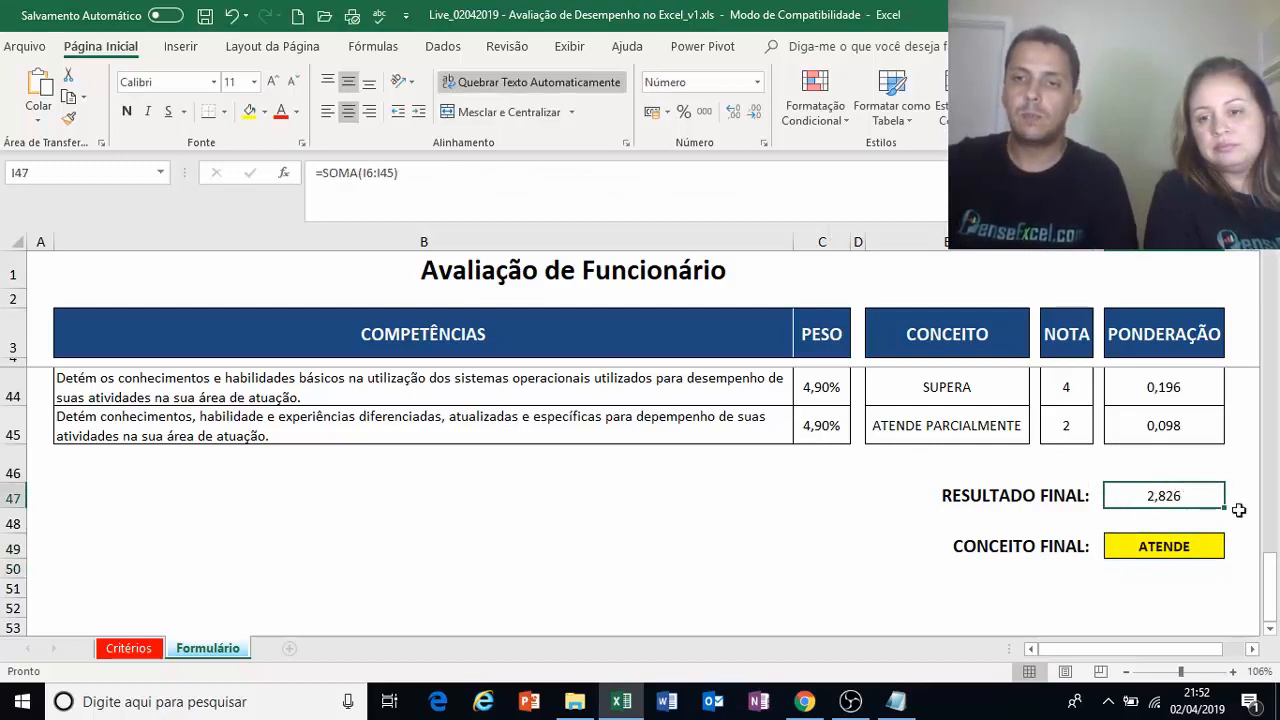
{"action": "left_click", "coordinate": [128, 648]}
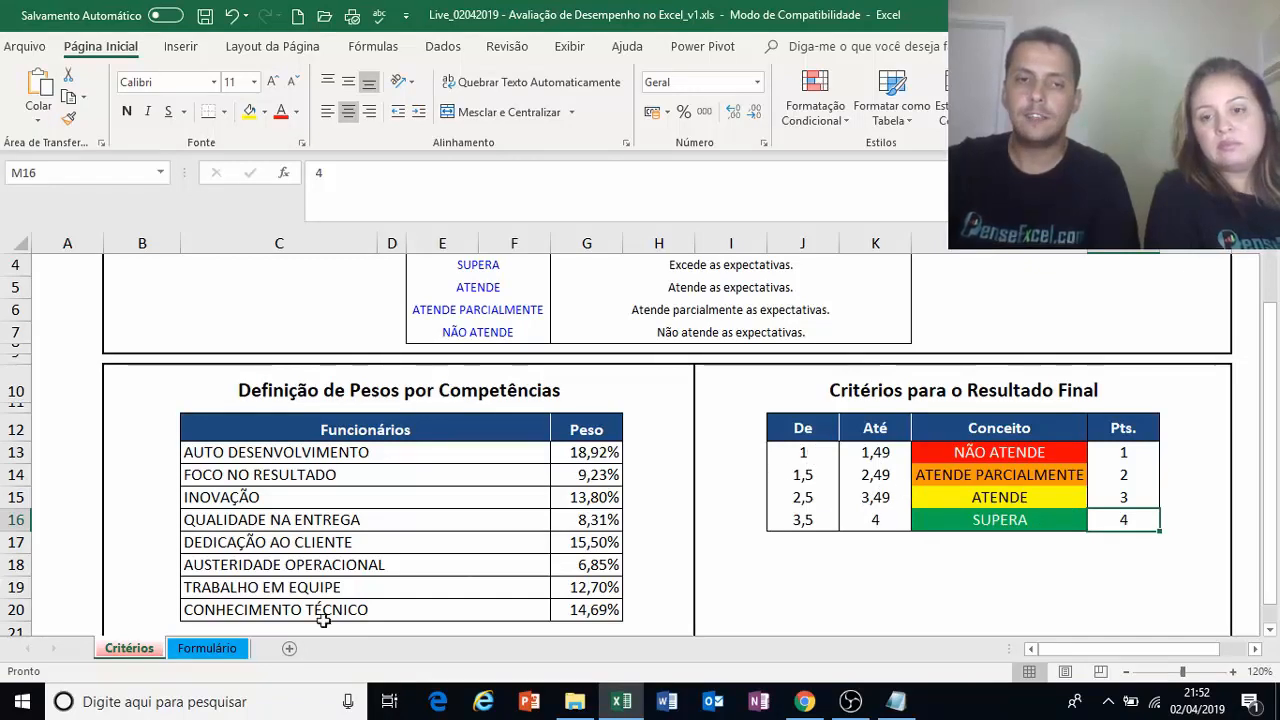
{"action": "left_click", "coordinate": [207, 648]}
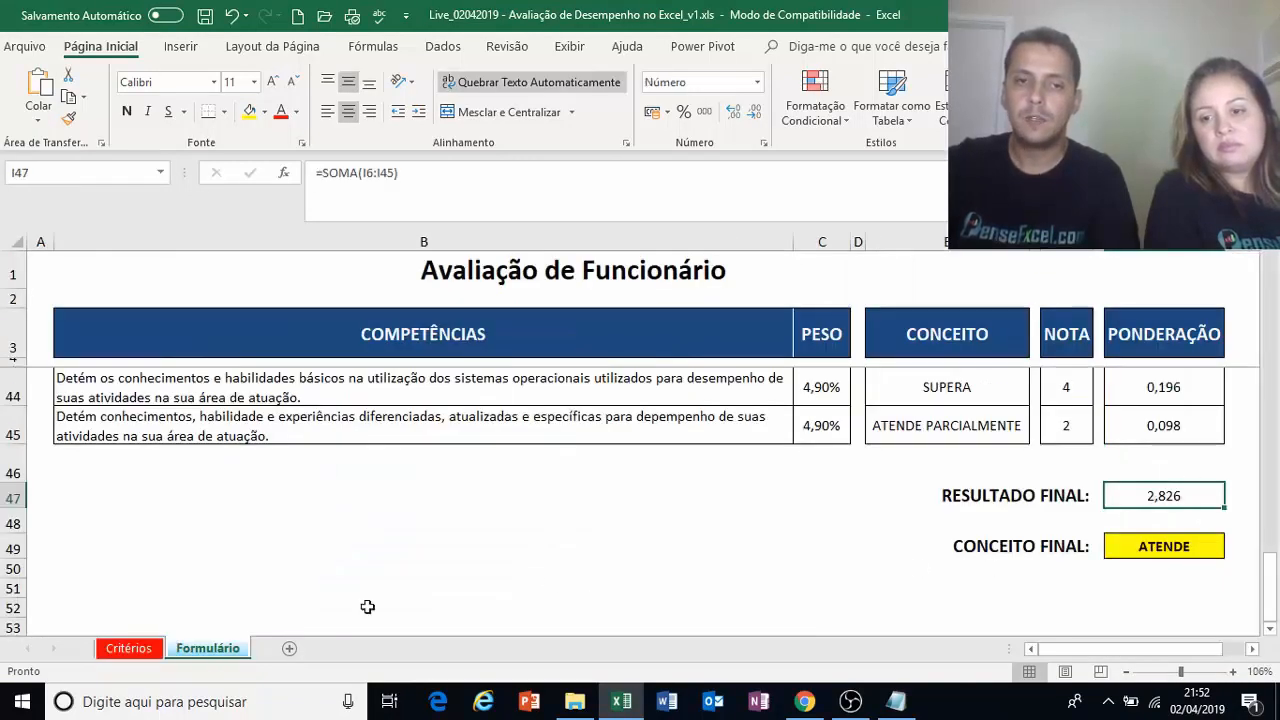
- Review the De and Até limits for the NÃO ATENDE and ATENDE PARCIALMENTE concepts on the Critérios sheet
{"action": "left_click", "coordinate": [128, 648]}
{"action": "left_click", "coordinate": [804, 457]}
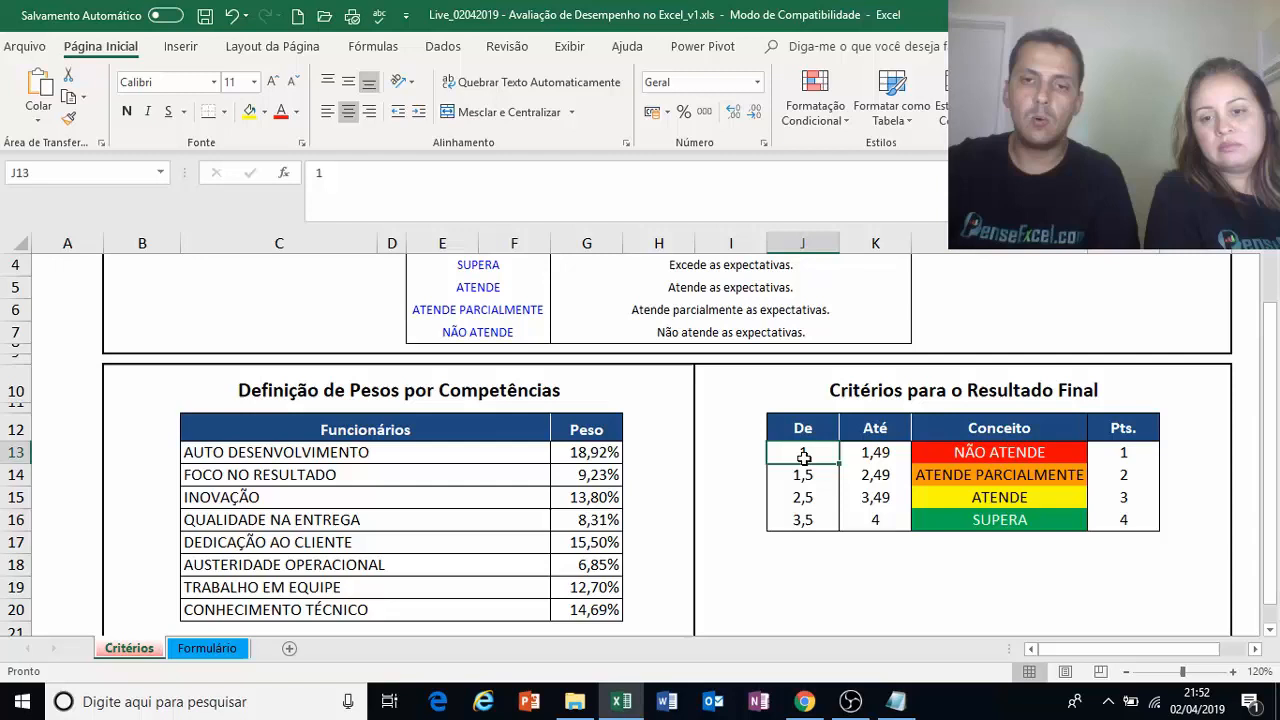
{"action": "left_click", "coordinate": [885, 455]}
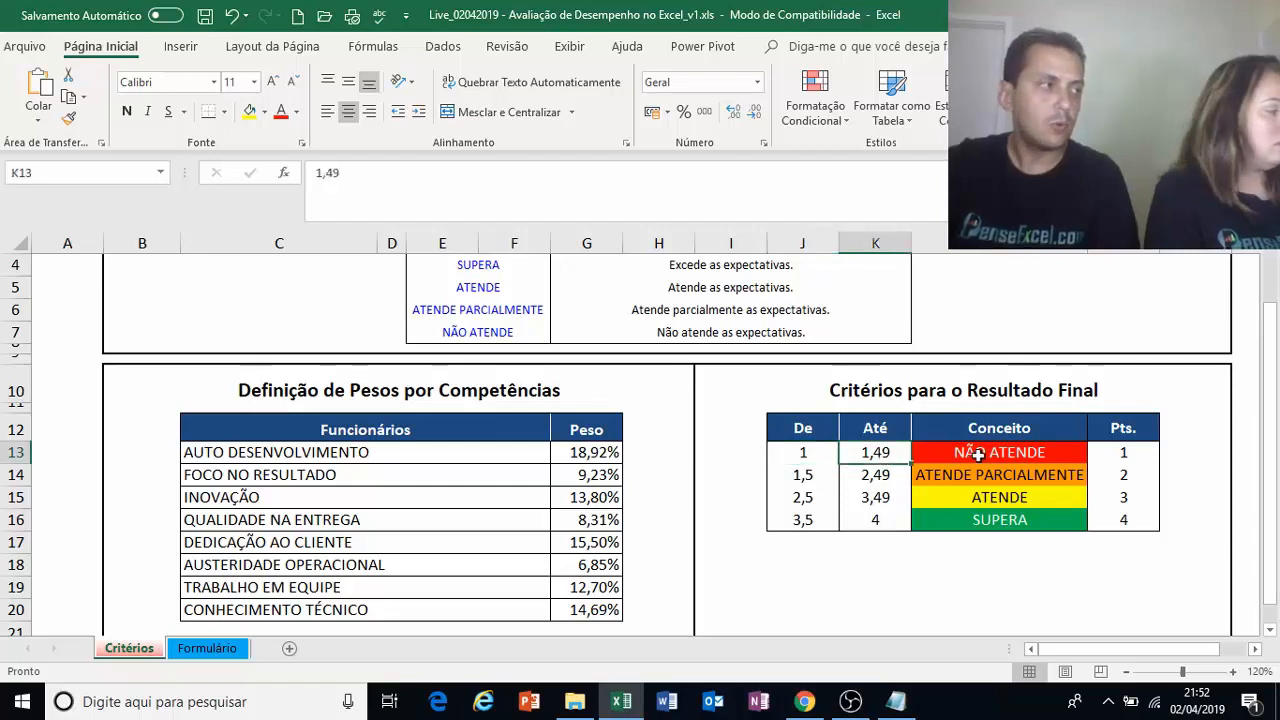
{"action": "left_click", "coordinate": [977, 453]}
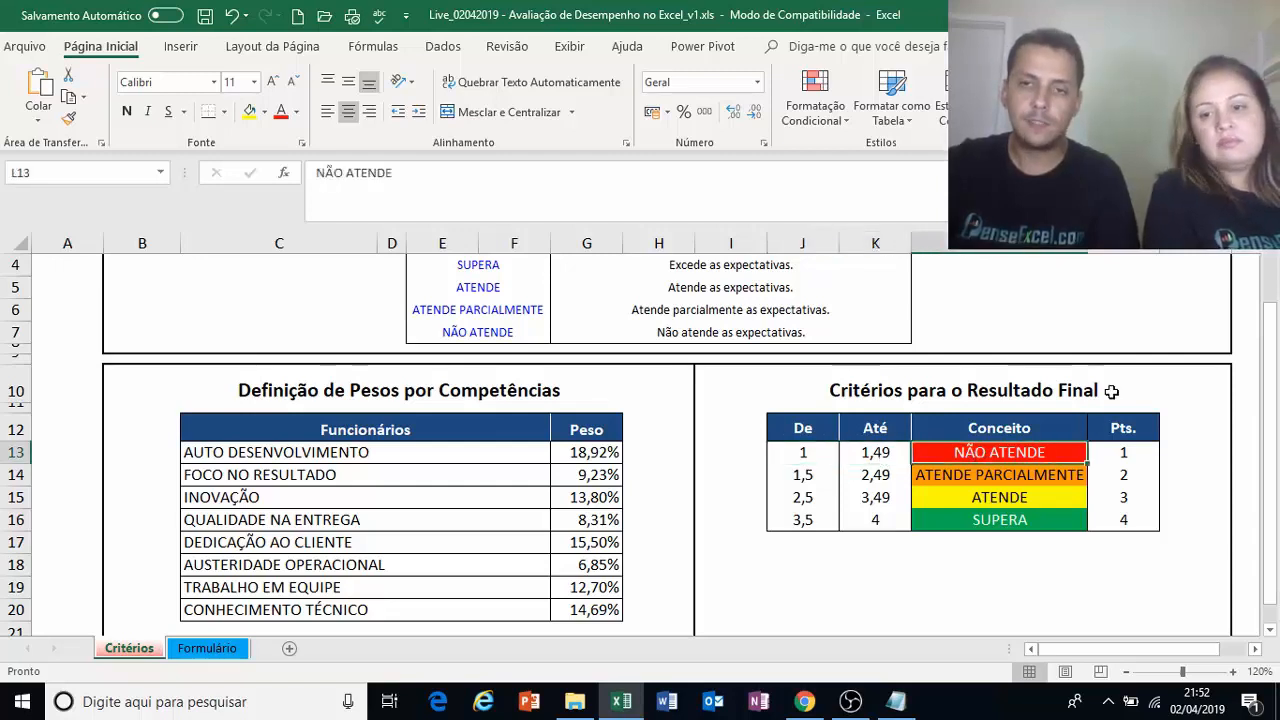
{"action": "left_click", "coordinate": [809, 474]}
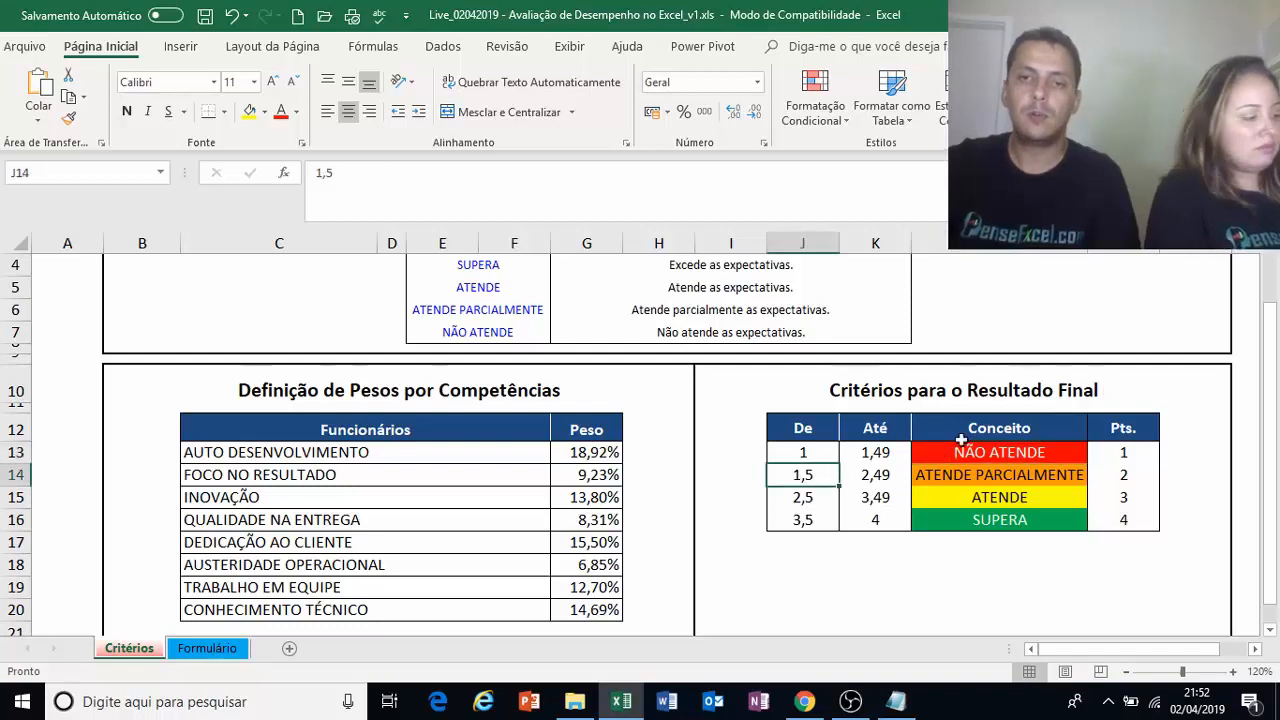
{"action": "left_click", "coordinate": [872, 476]}
{"action": "left_click", "coordinate": [1000, 474]}
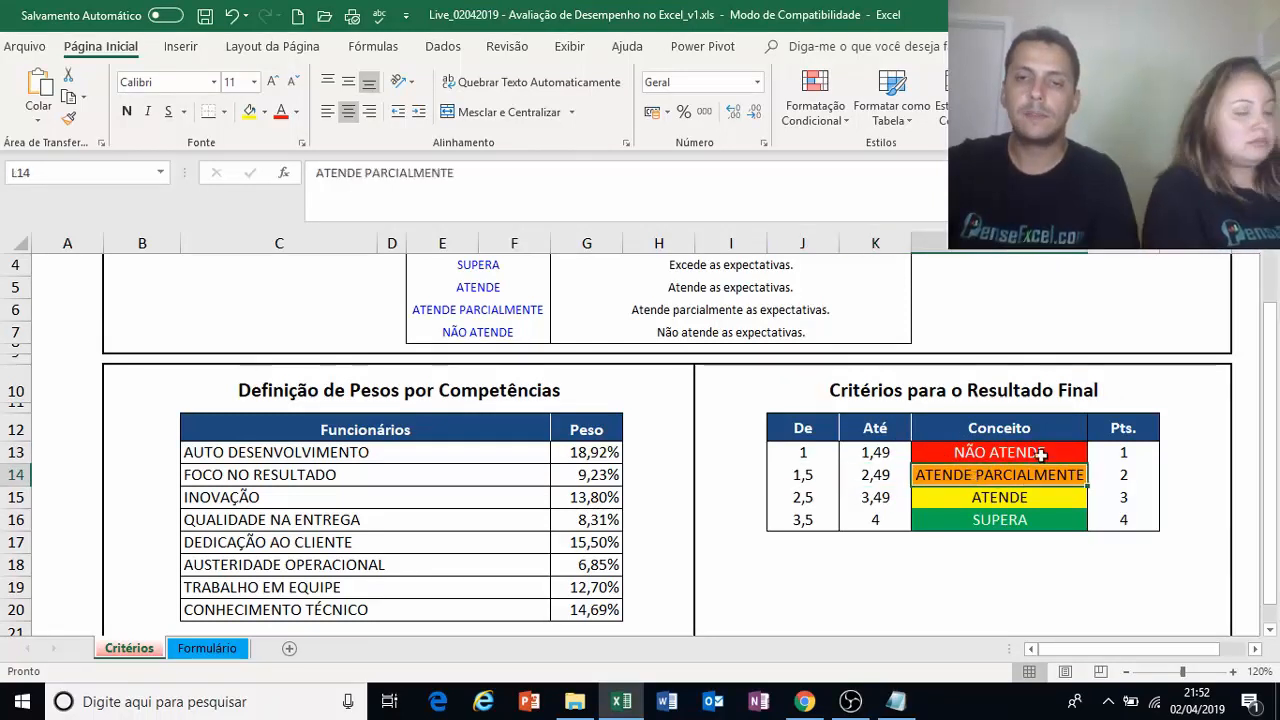
- Review the De and Até limits for the ATENDE and SUPERA concepts in rows 15 and 16
{"action": "left_click", "coordinate": [805, 500]}
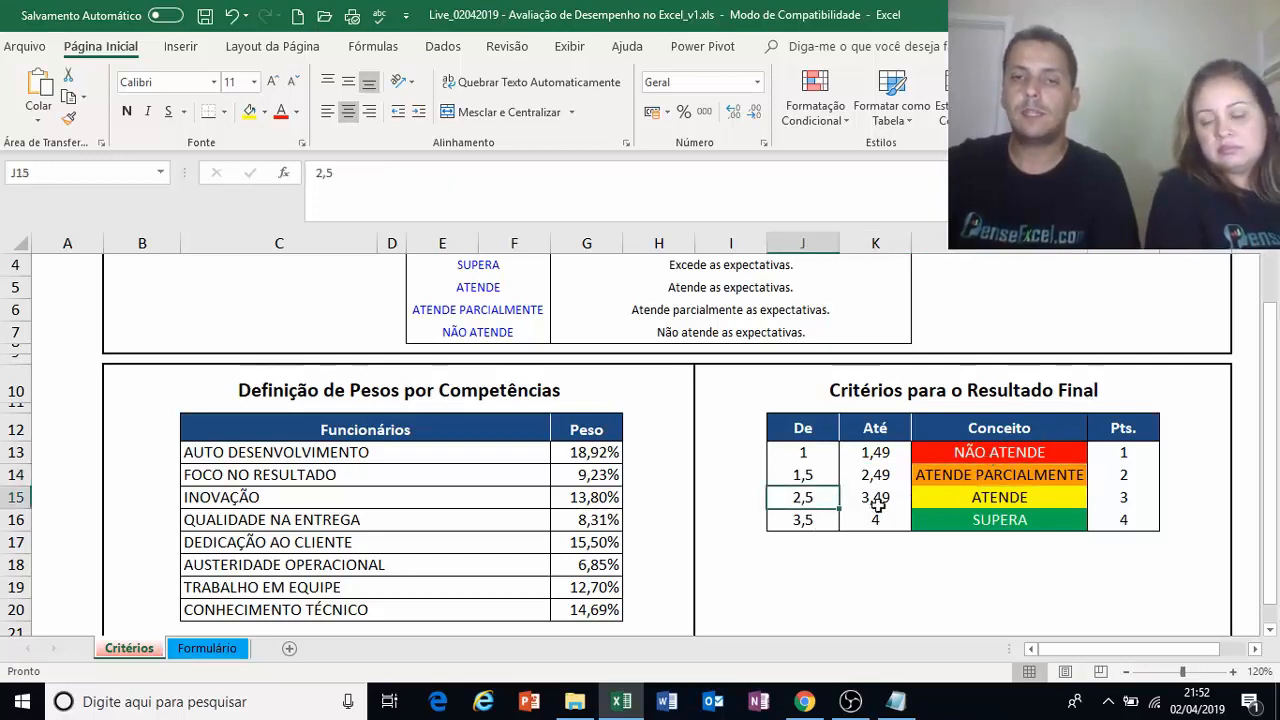
{"action": "left_click", "coordinate": [880, 503]}
{"action": "left_click", "coordinate": [966, 498]}
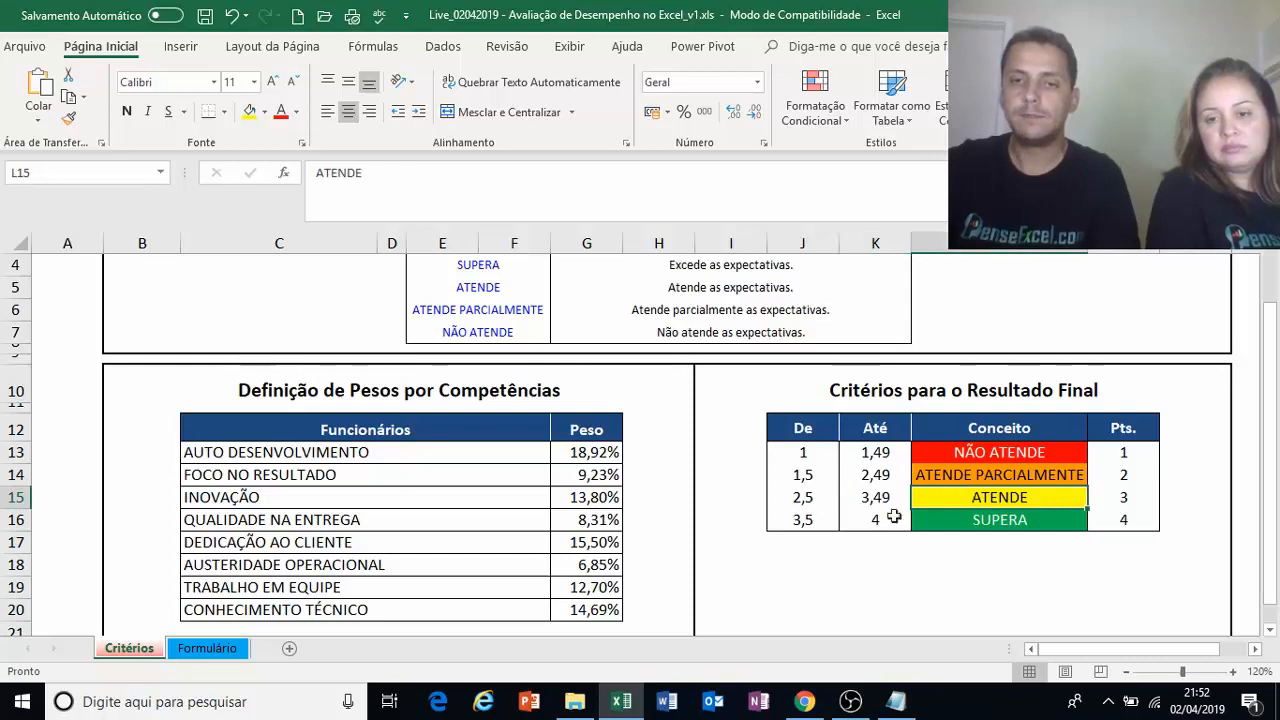
{"action": "left_click", "coordinate": [818, 520]}
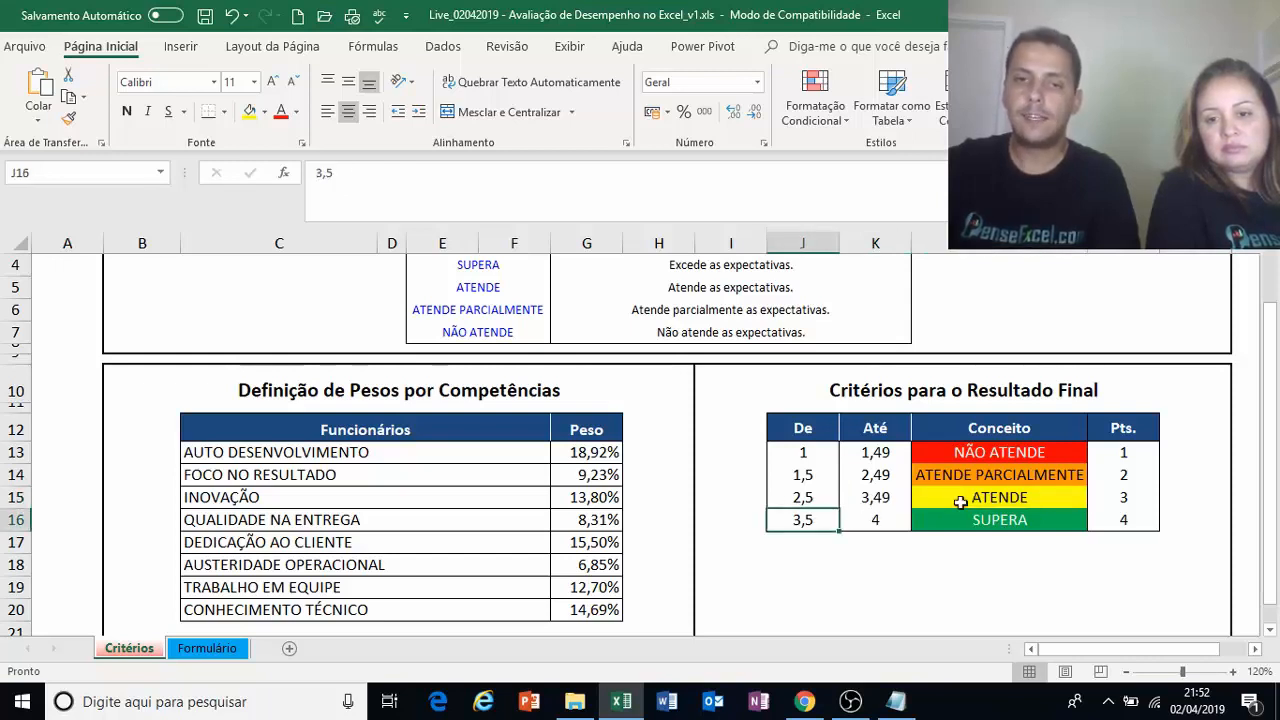
{"action": "left_click", "coordinate": [898, 520]}
{"action": "left_click", "coordinate": [960, 520]}
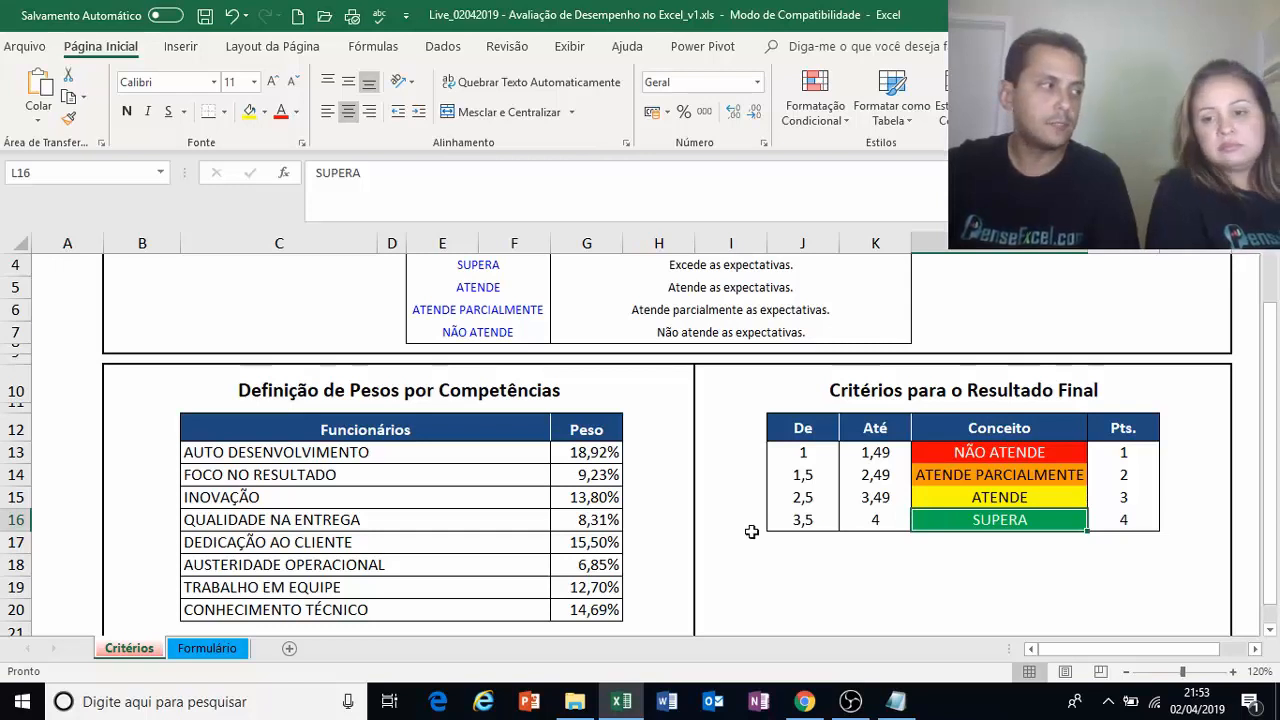
- Open the CONCEITO FINAL formula in I49 on the Formulário sheet and examine its opening SE and E functions
{"action": "left_click", "coordinate": [207, 648]}
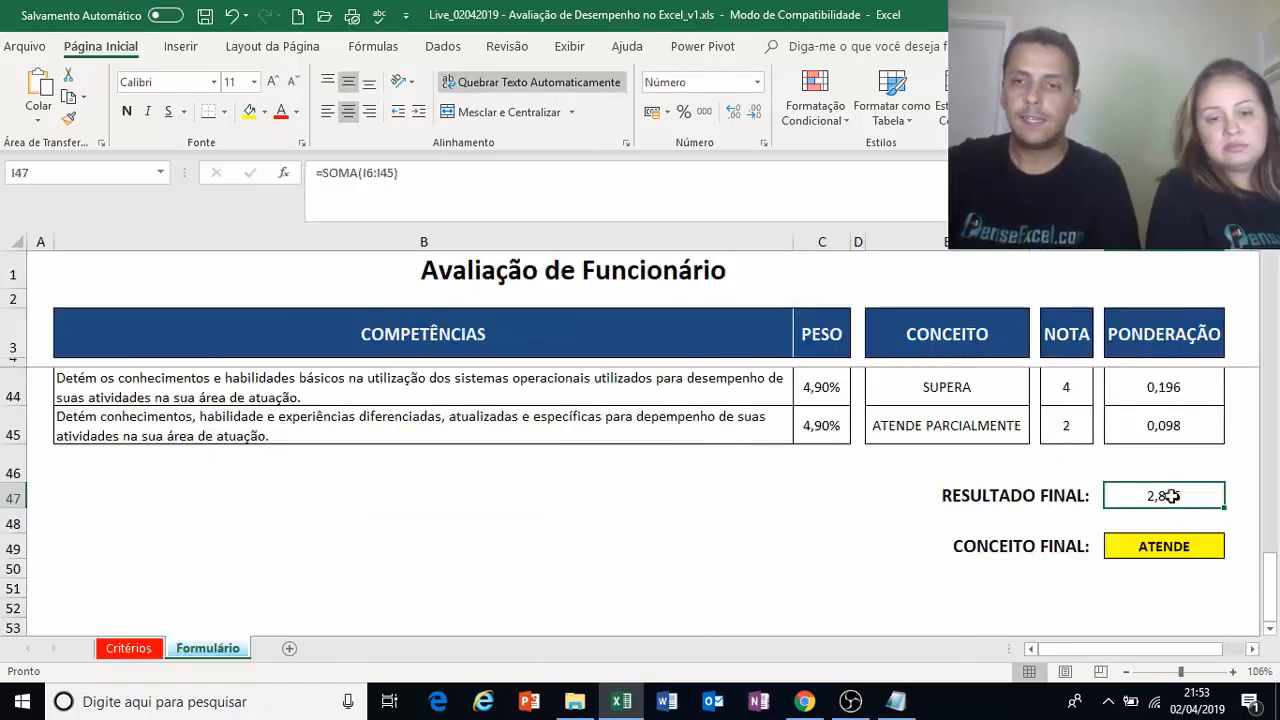
{"action": "double_click", "coordinate": [1164, 546]}
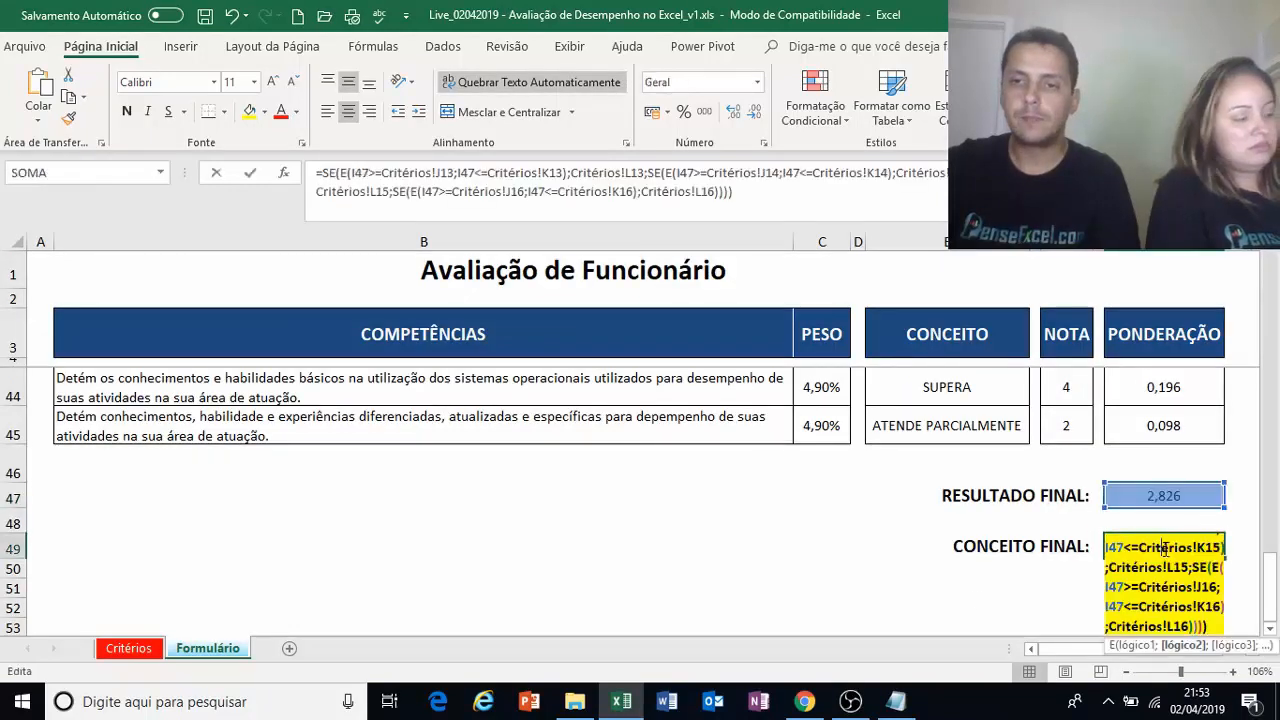
{"action": "left_click", "coordinate": [707, 173]}
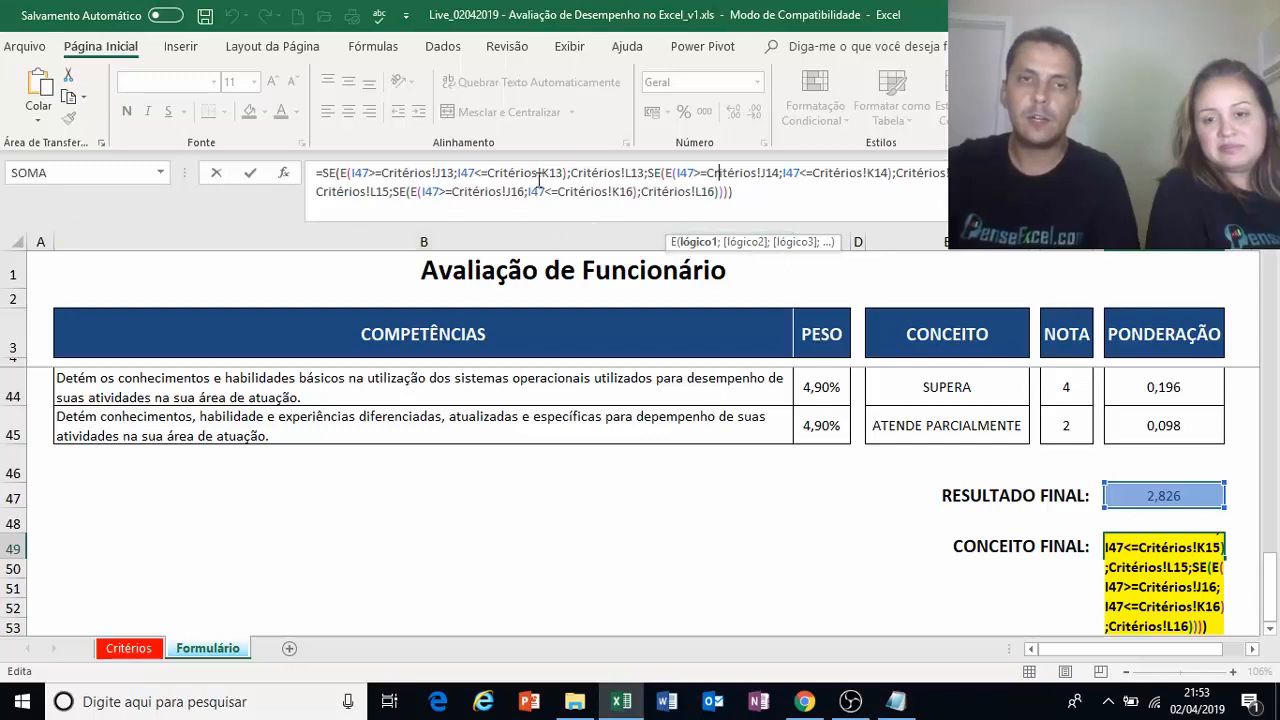
{"action": "left_click", "coordinate": [342, 173]}
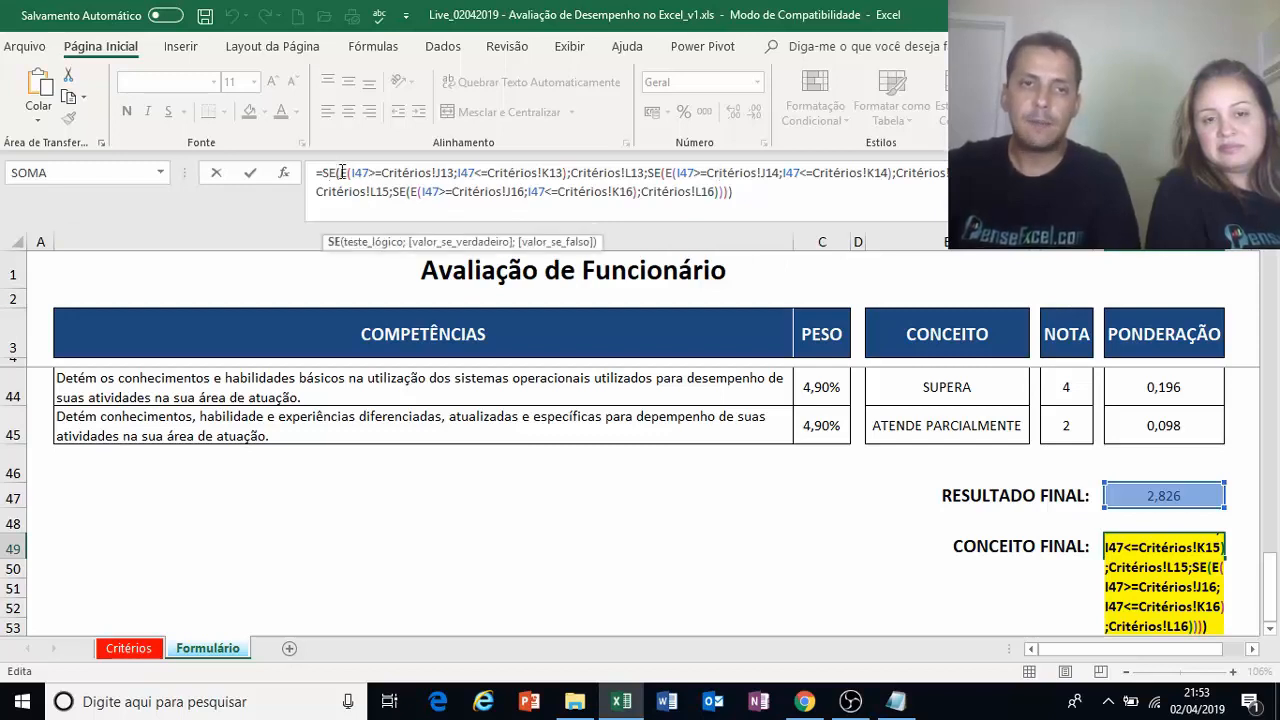
{"action": "left_click", "coordinate": [349, 174]}
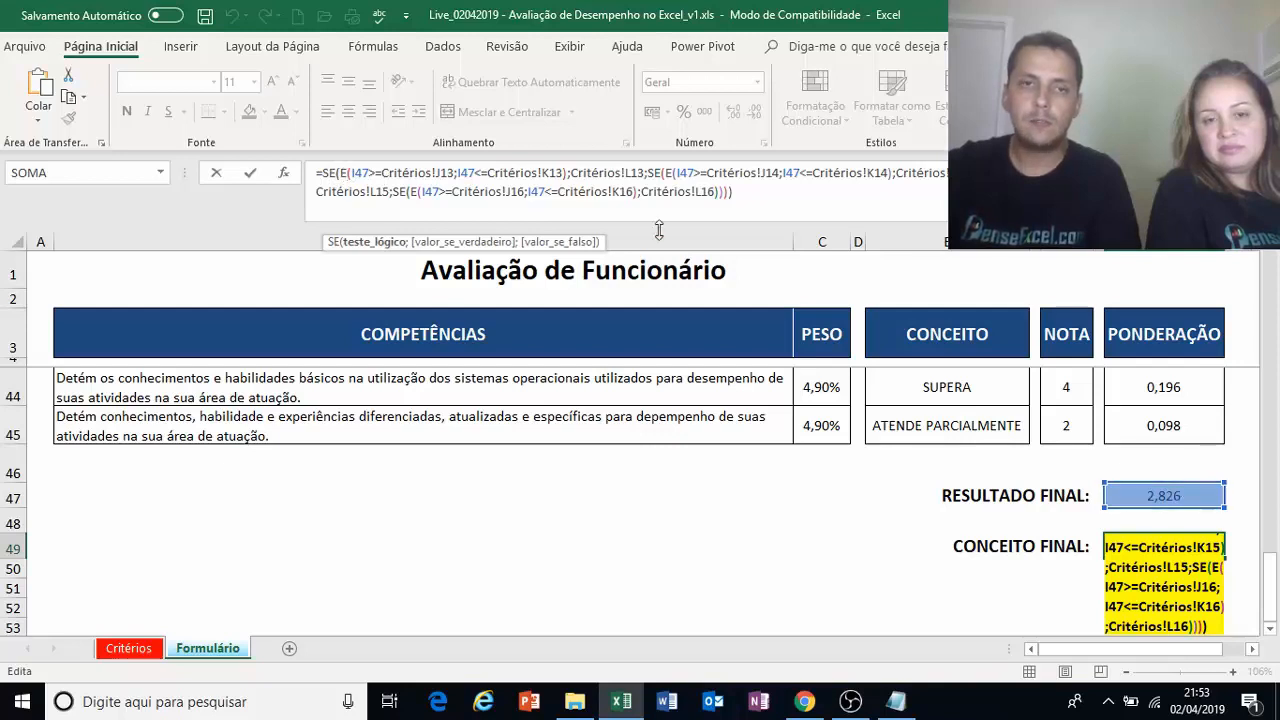
{"action": "type", "text": "("}
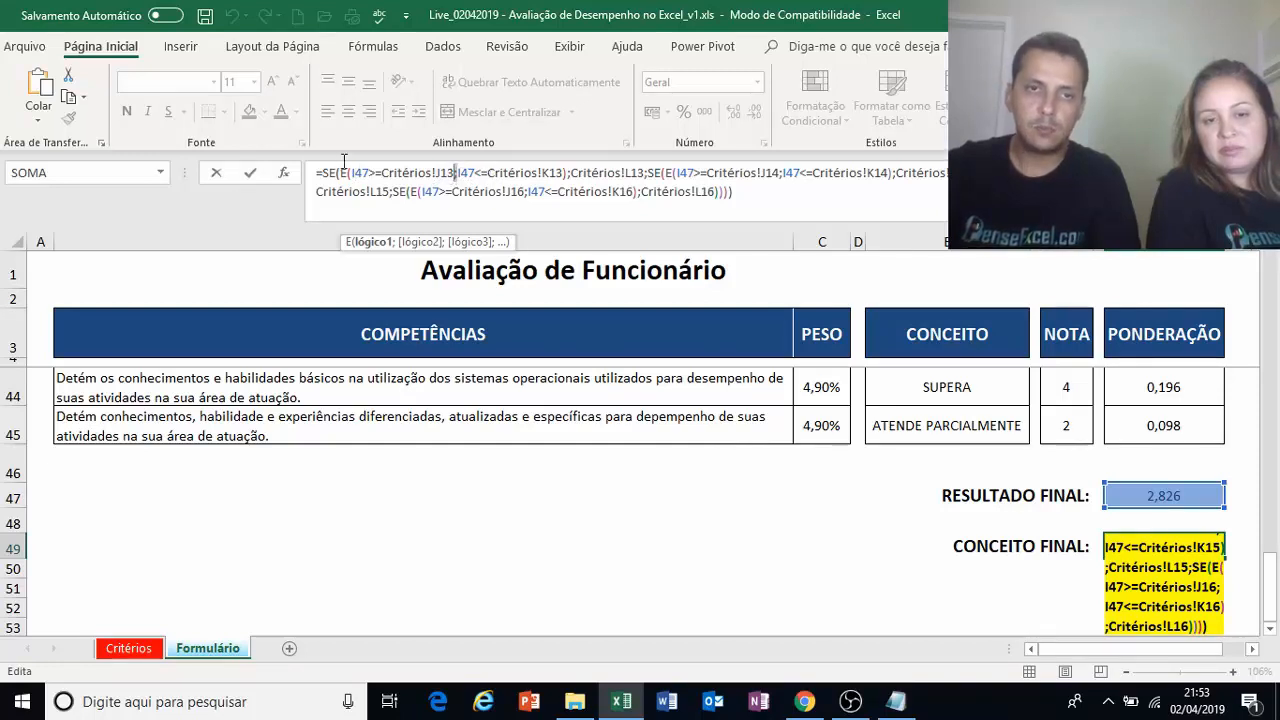
- Examine the formula's first SE block, from the J13 and K13 limit tests to the L13 result, and close the formula
{"action": "left_click", "coordinate": [458, 173]}
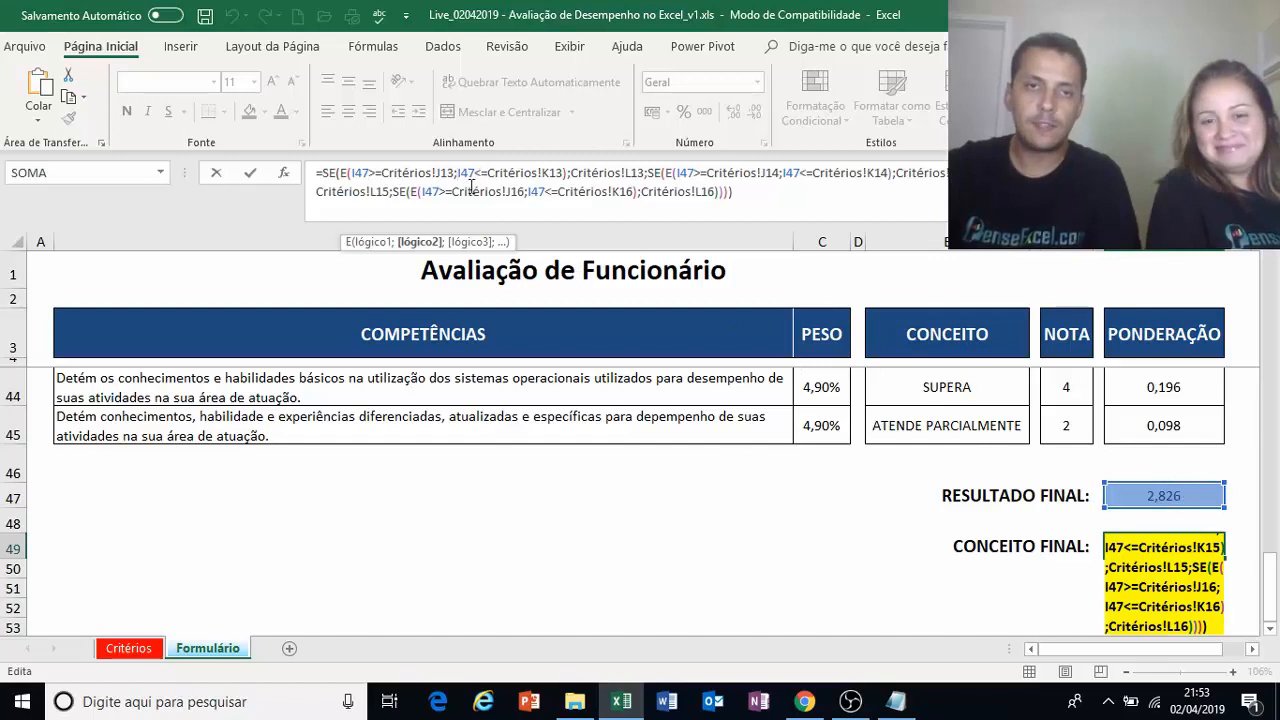
{"action": "left_click", "coordinate": [551, 172]}
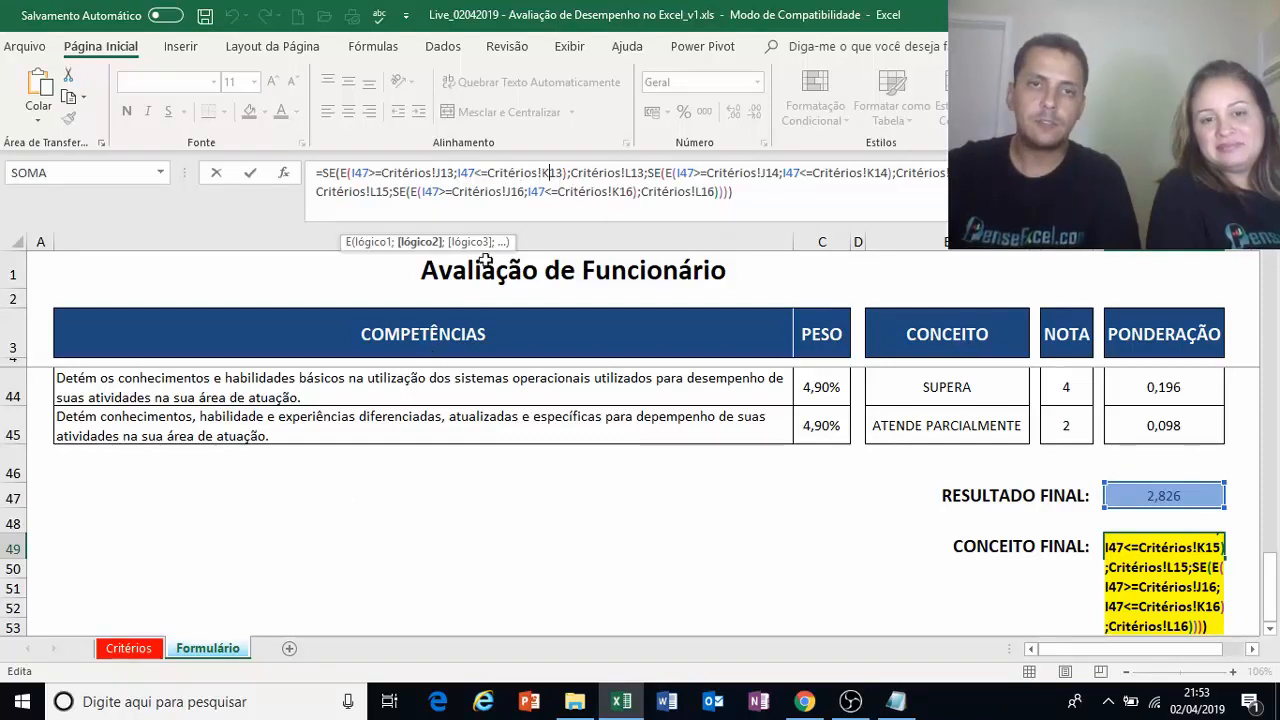
{"action": "left_click", "coordinate": [570, 172]}
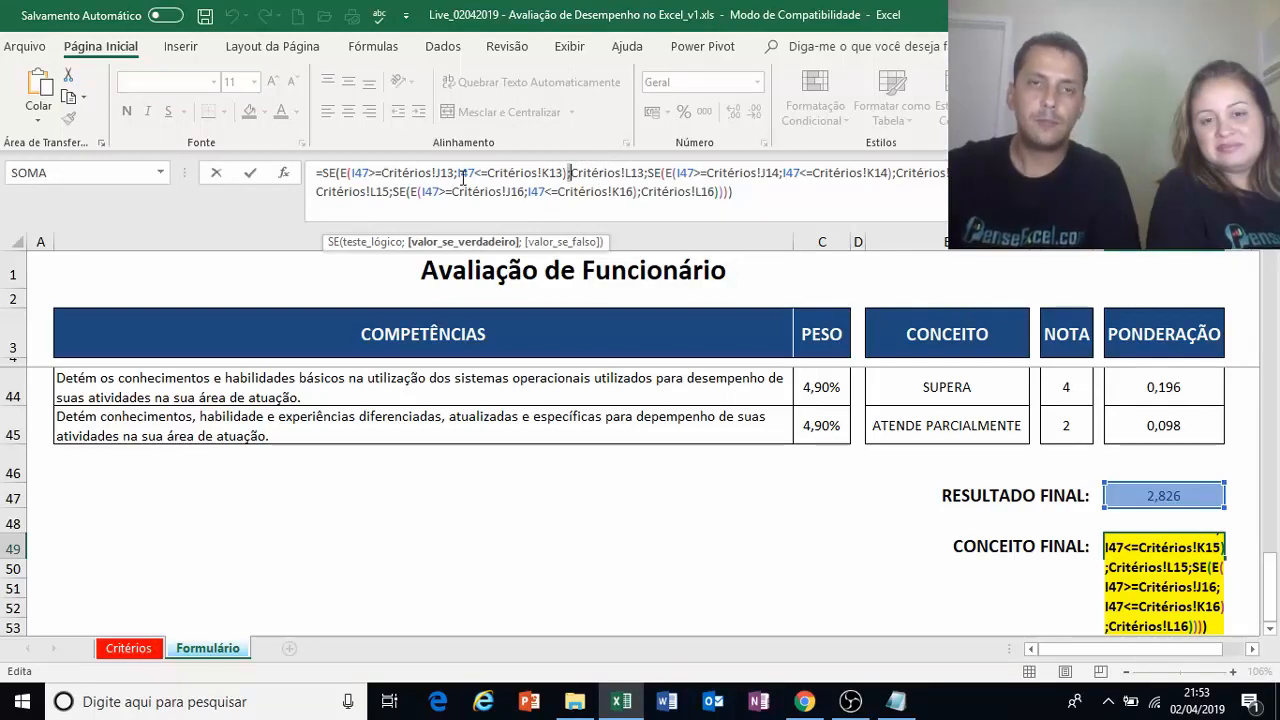
{"action": "left_click_drag", "start_coordinate": [645, 172], "coordinate": [321, 172]}
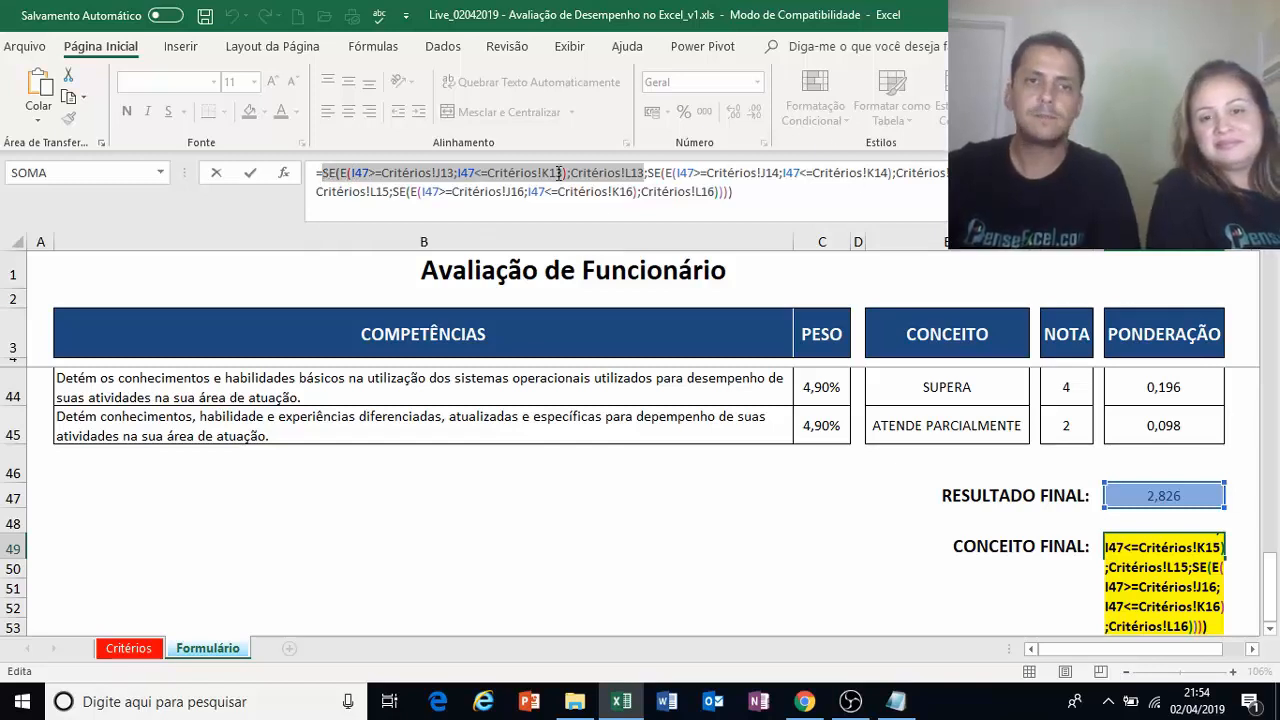
{"action": "left_click", "coordinate": [476, 192]}
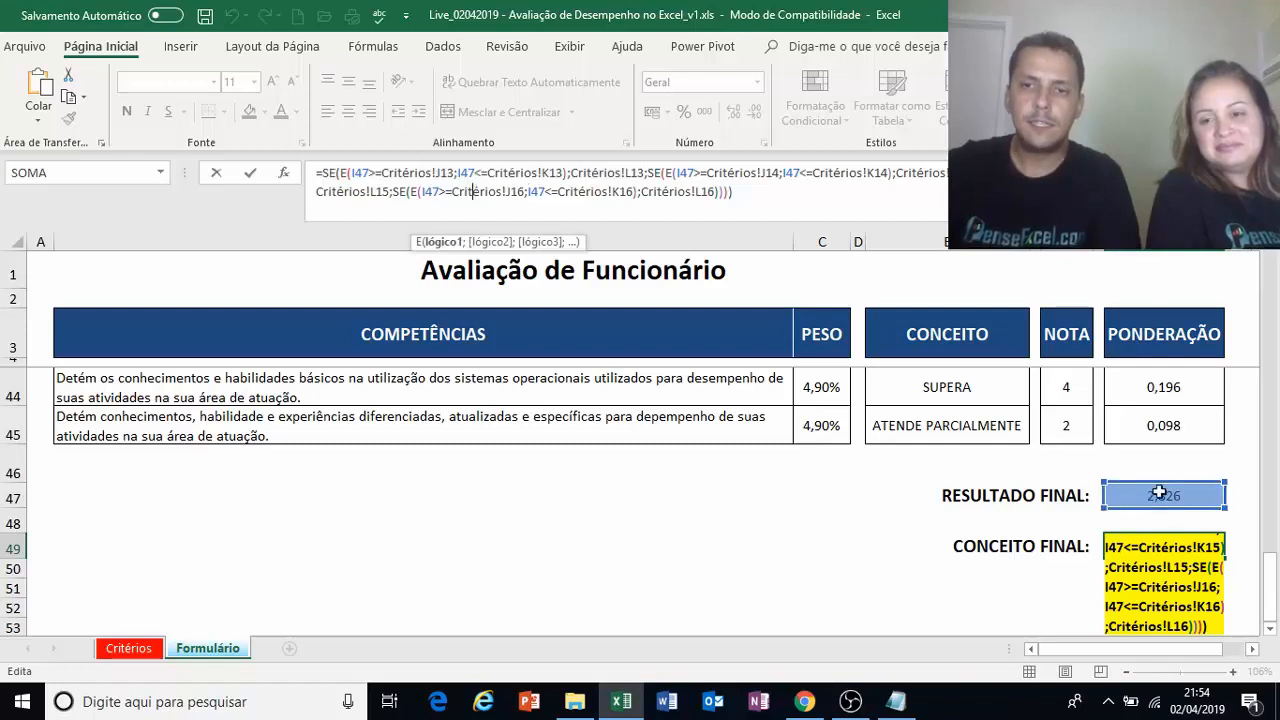
{"action": "left_click", "coordinate": [437, 174]}
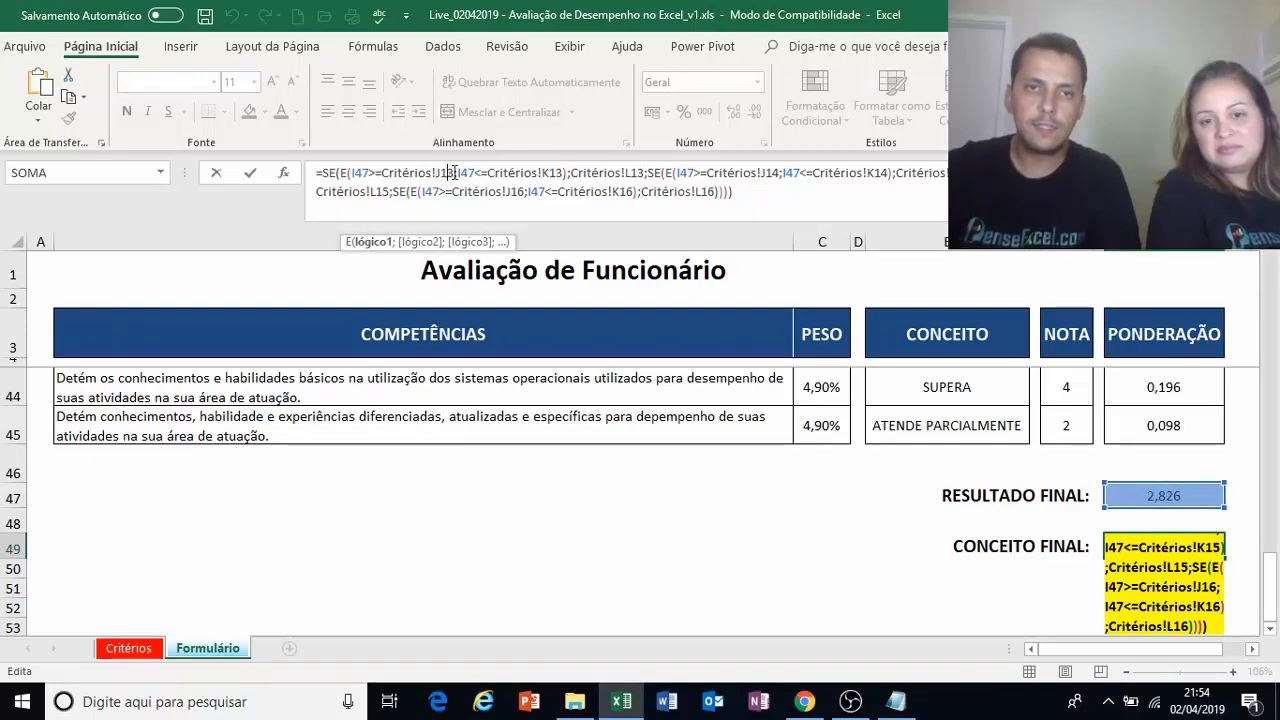
{"action": "left_click", "coordinate": [563, 171]}
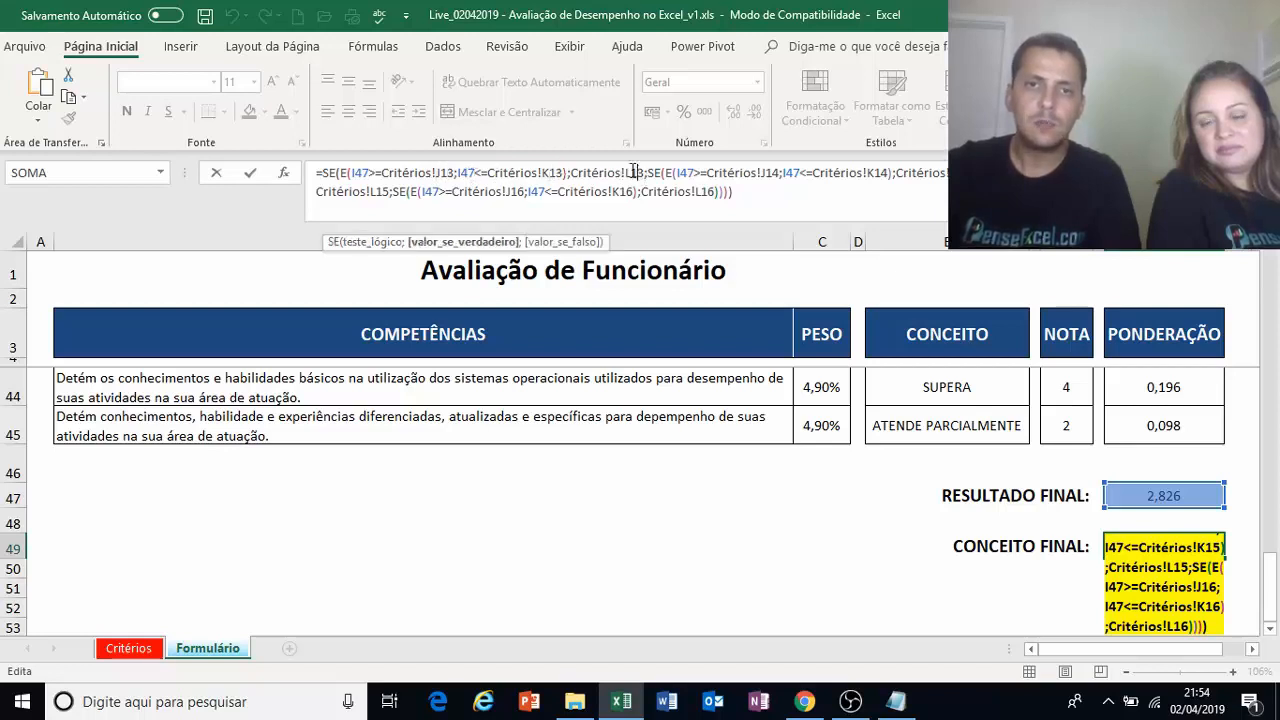
{"action": "key", "text": "Return"}
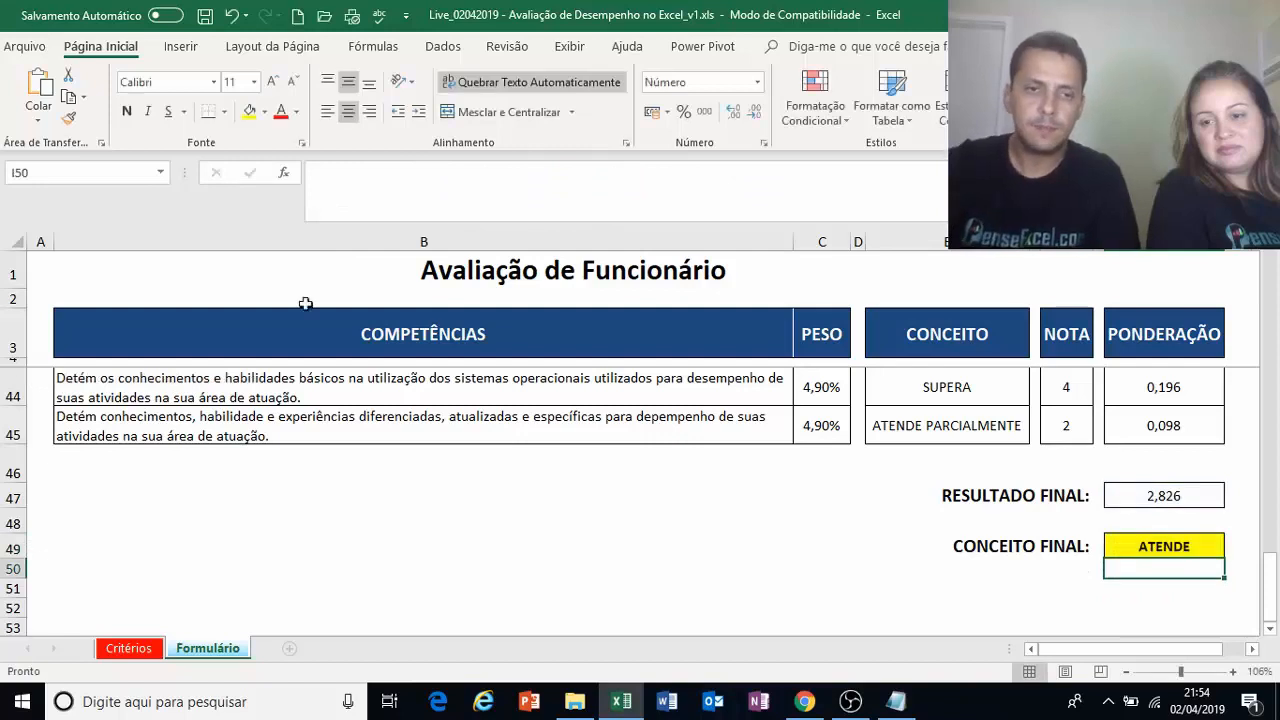
- Check the De, Até and Conceito cells J13, K13 and L13 on the Critérios sheet
{"action": "left_click", "coordinate": [128, 648]}
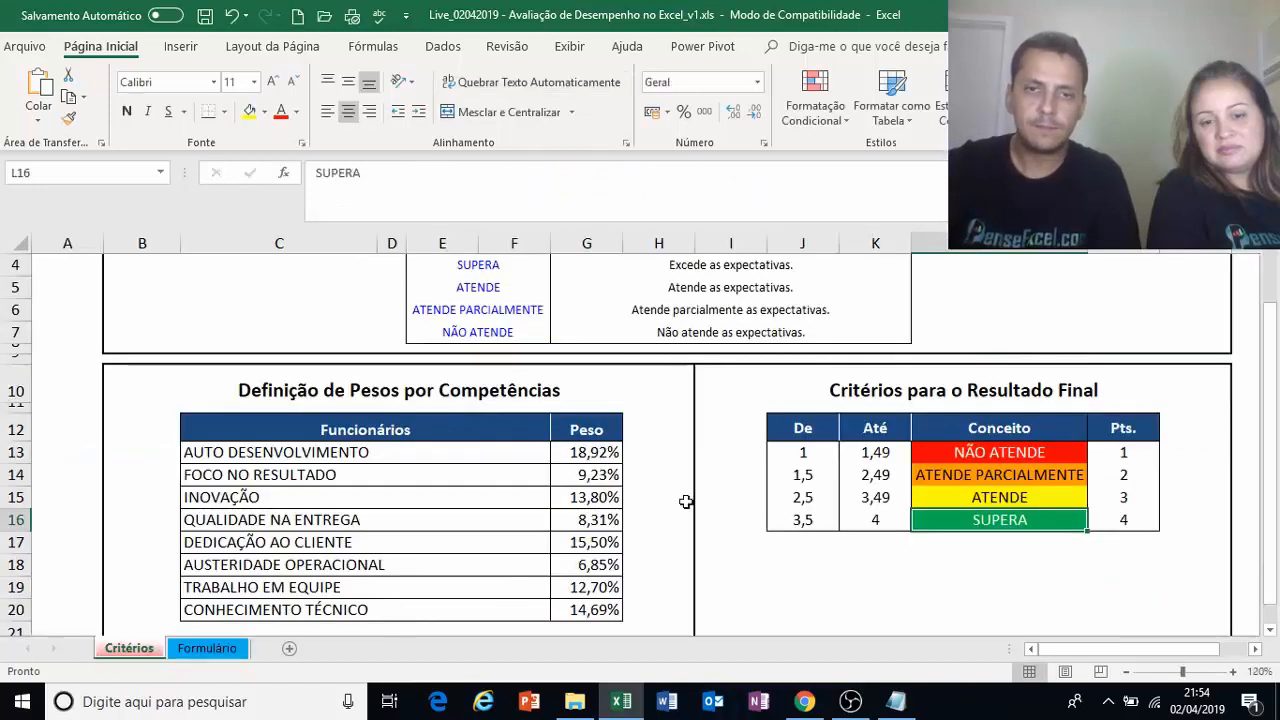
{"action": "left_click", "coordinate": [808, 452]}
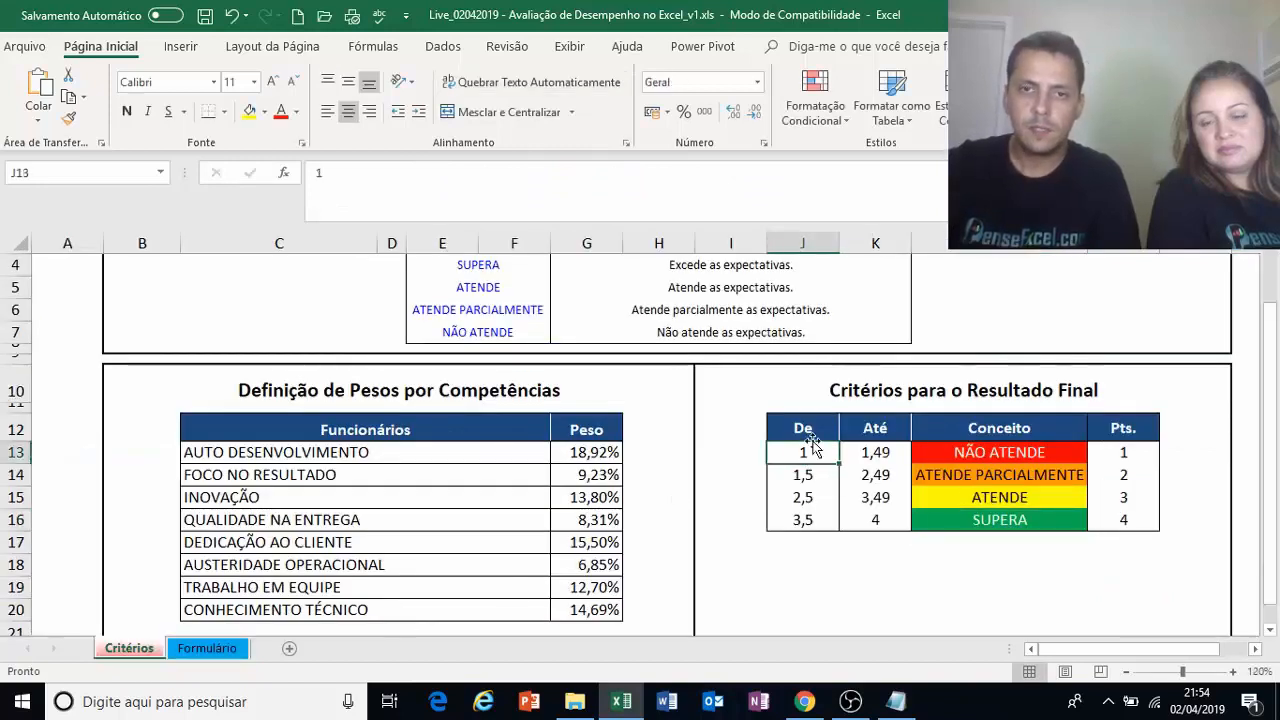
{"action": "left_click", "coordinate": [874, 450]}
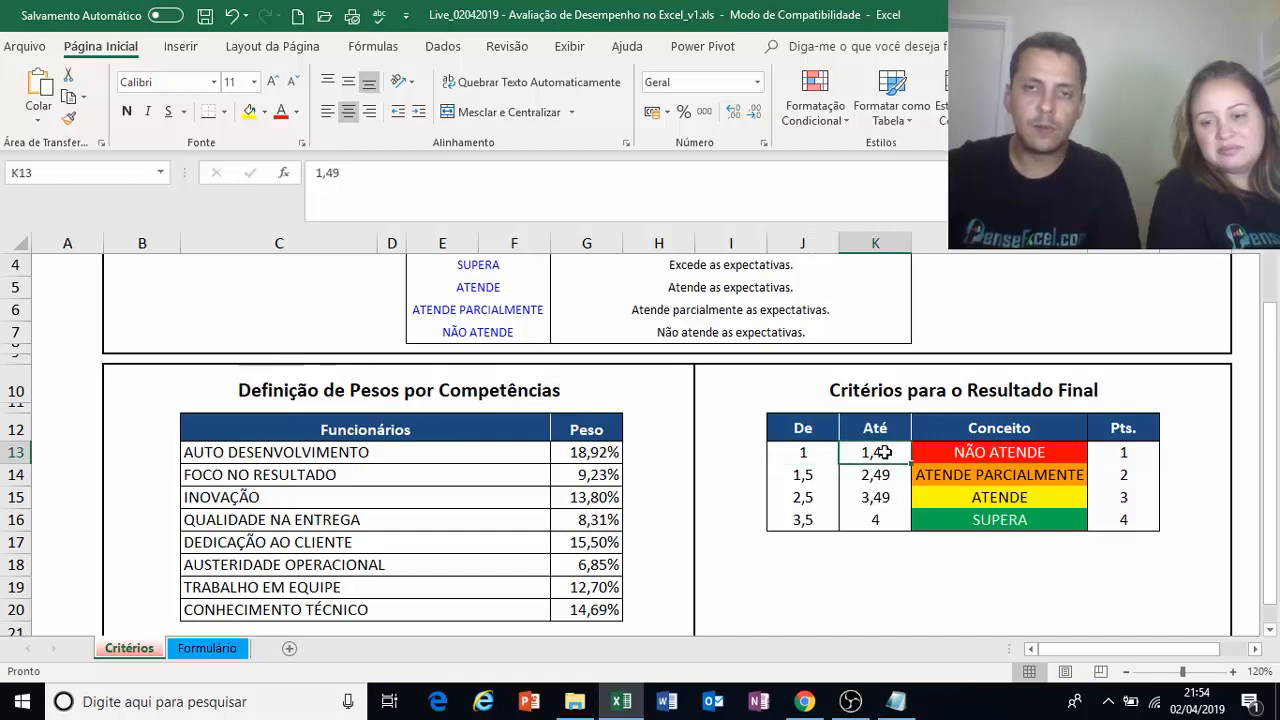
{"action": "left_click", "coordinate": [988, 452]}
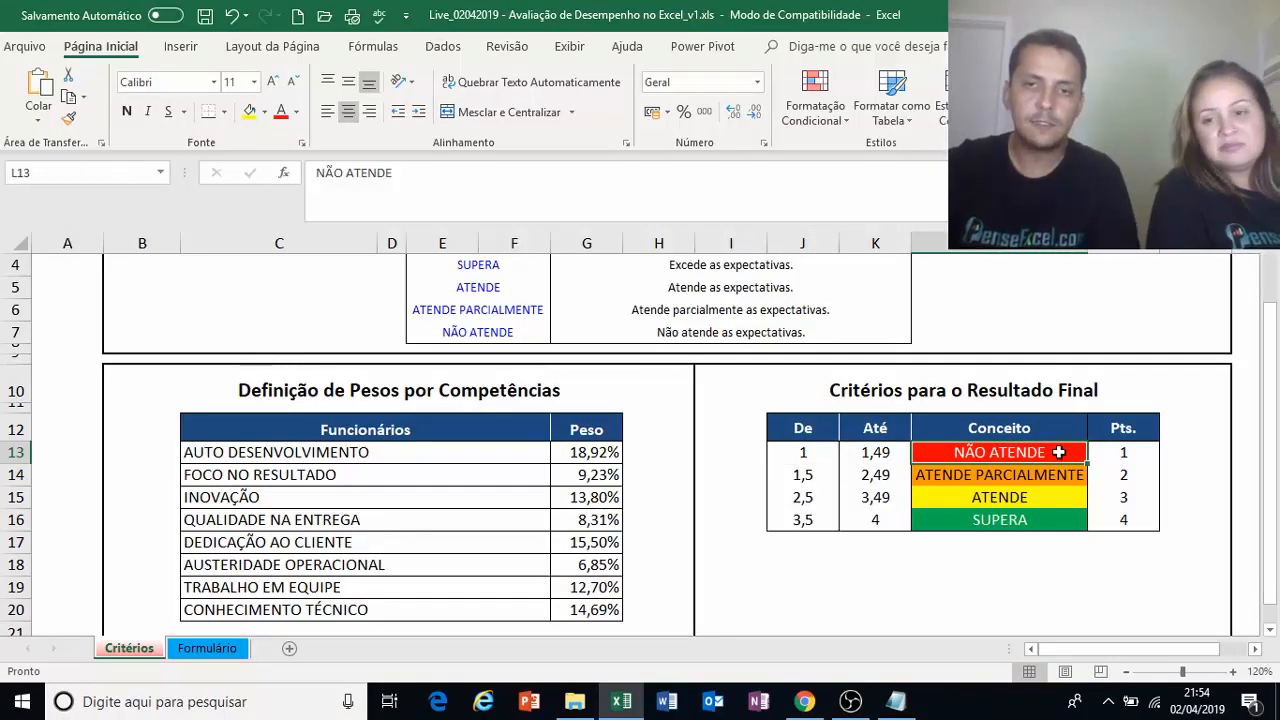
- Reopen the I49 formula on the Formulário sheet, highlight its first SE block through L13, and close the formula
{"action": "left_click", "coordinate": [207, 648]}
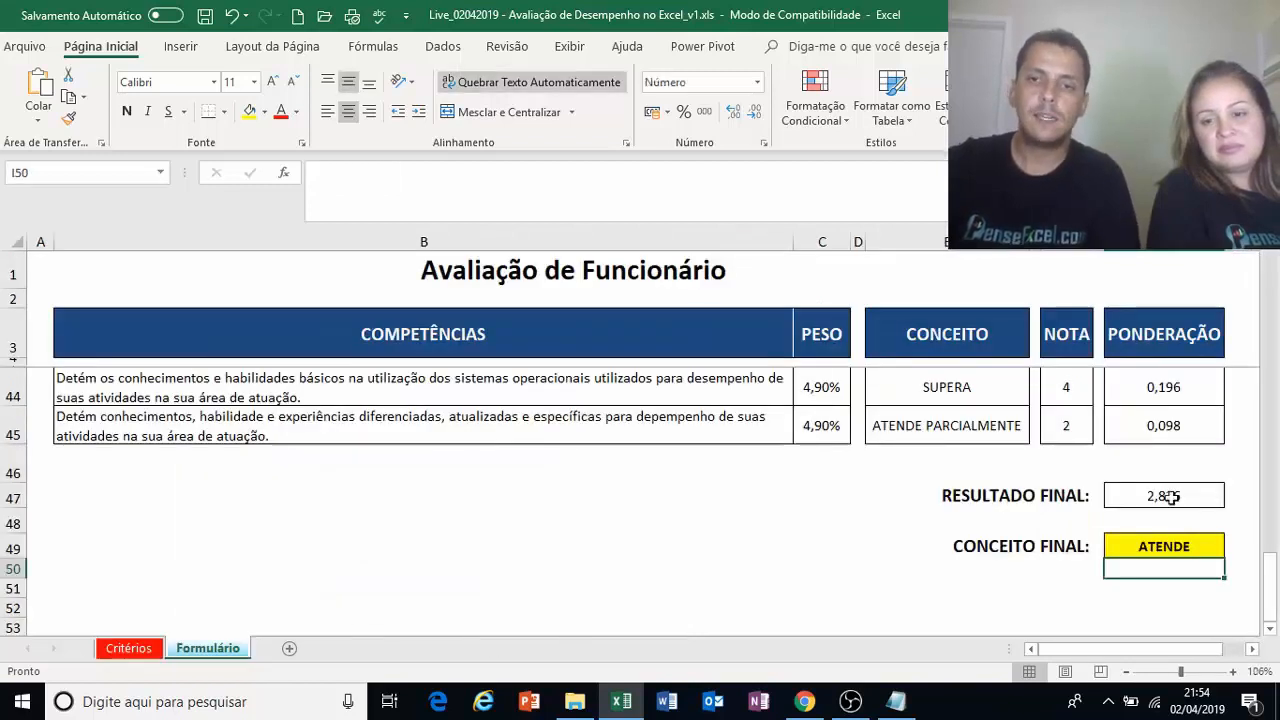
{"action": "double_click", "coordinate": [1160, 546]}
{"action": "left_click", "coordinate": [525, 191]}
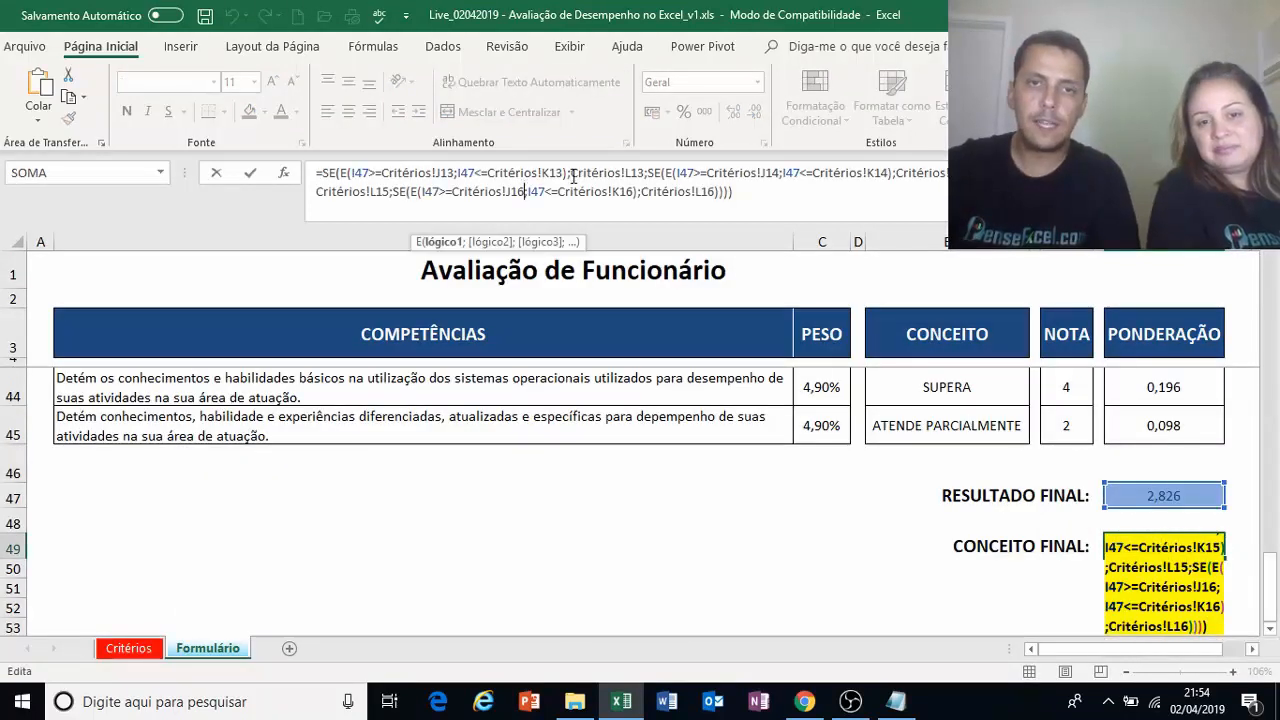
{"action": "left_click_drag", "start_coordinate": [484, 161], "coordinate": [301, 163]}
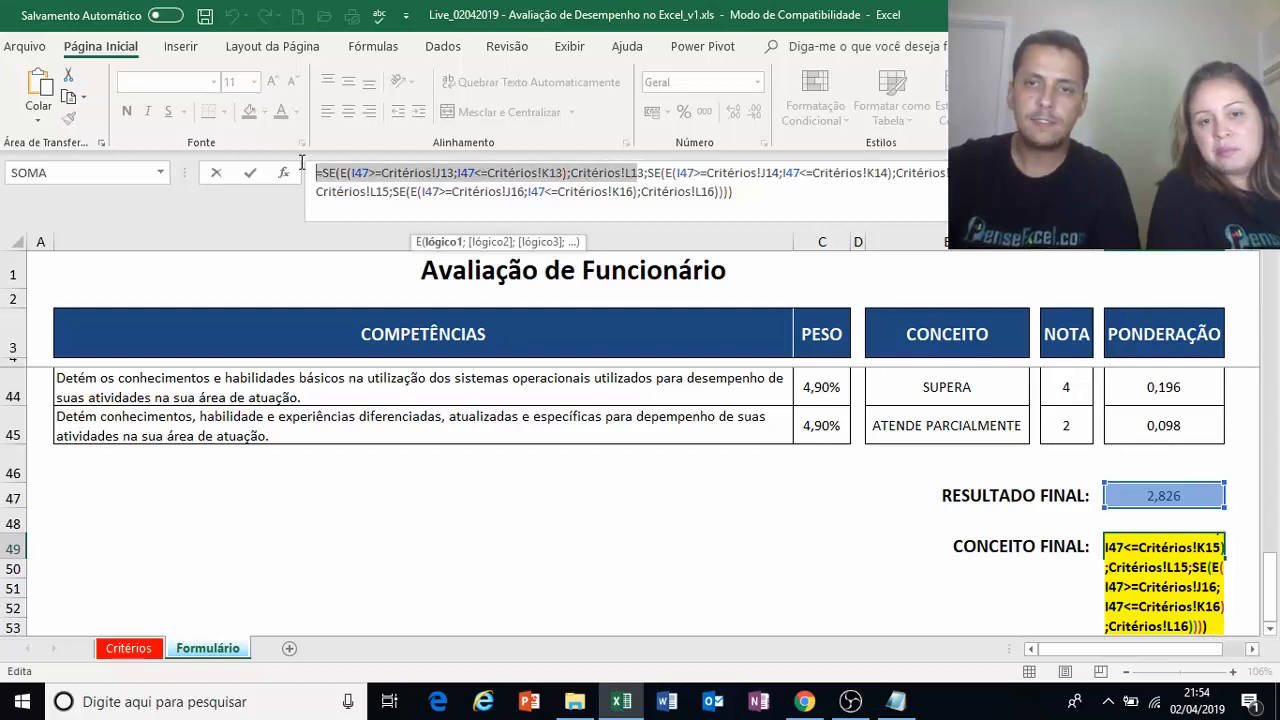
{"action": "key", "text": "Return"}
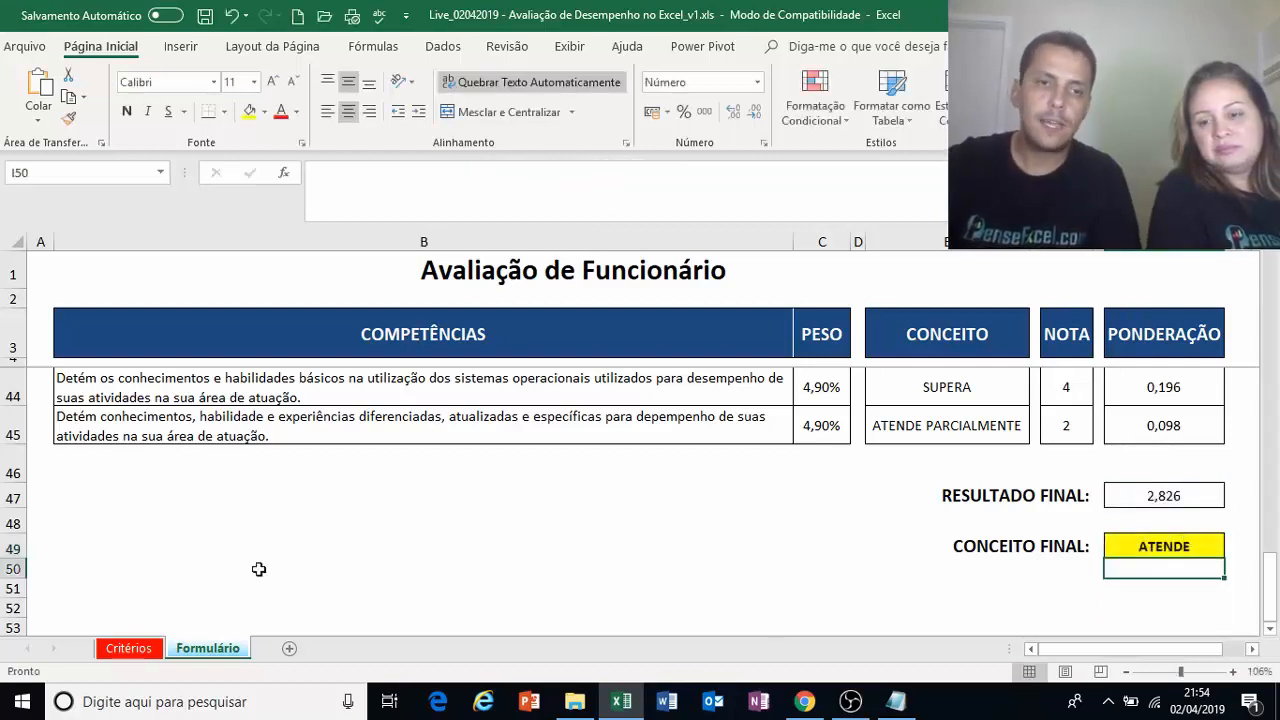
- Go over the NÃO ATENDE band again on the Critérios sheet, matching its limits and concept to the first SE block
{"action": "left_click", "coordinate": [128, 648]}
{"action": "left_click", "coordinate": [810, 452]}
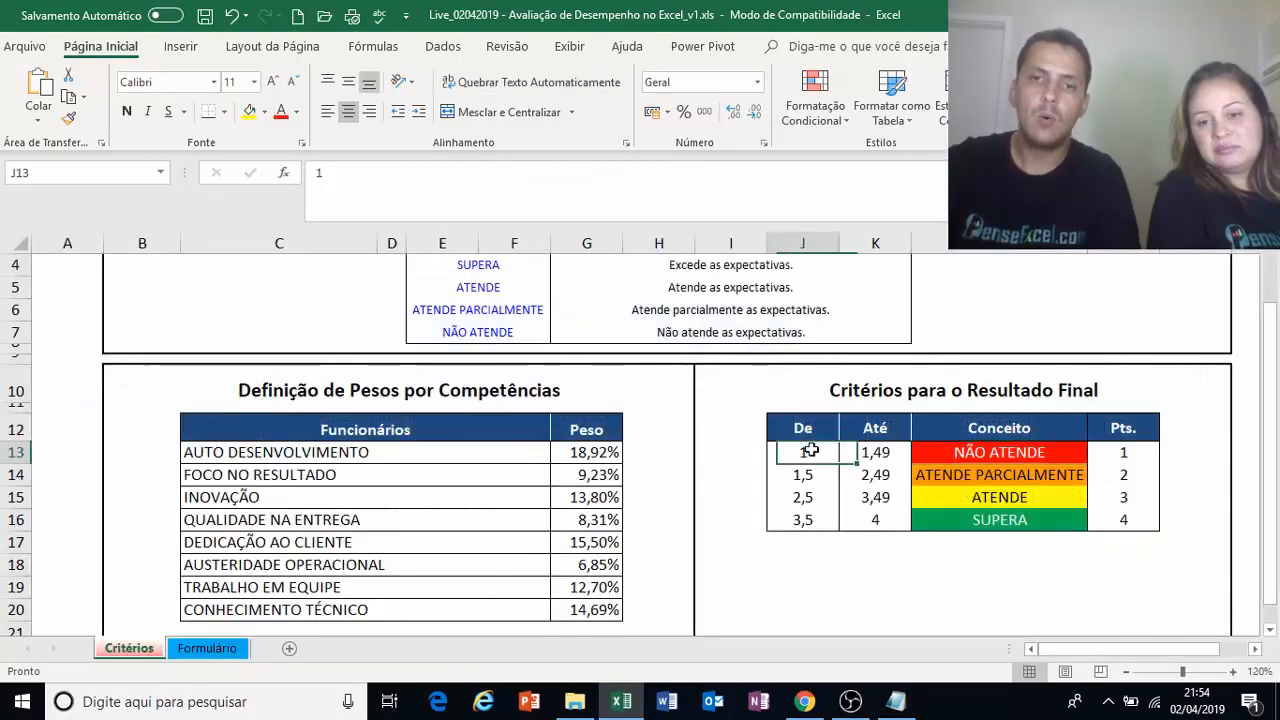
{"action": "left_click", "coordinate": [886, 450]}
{"action": "left_click", "coordinate": [1003, 452]}
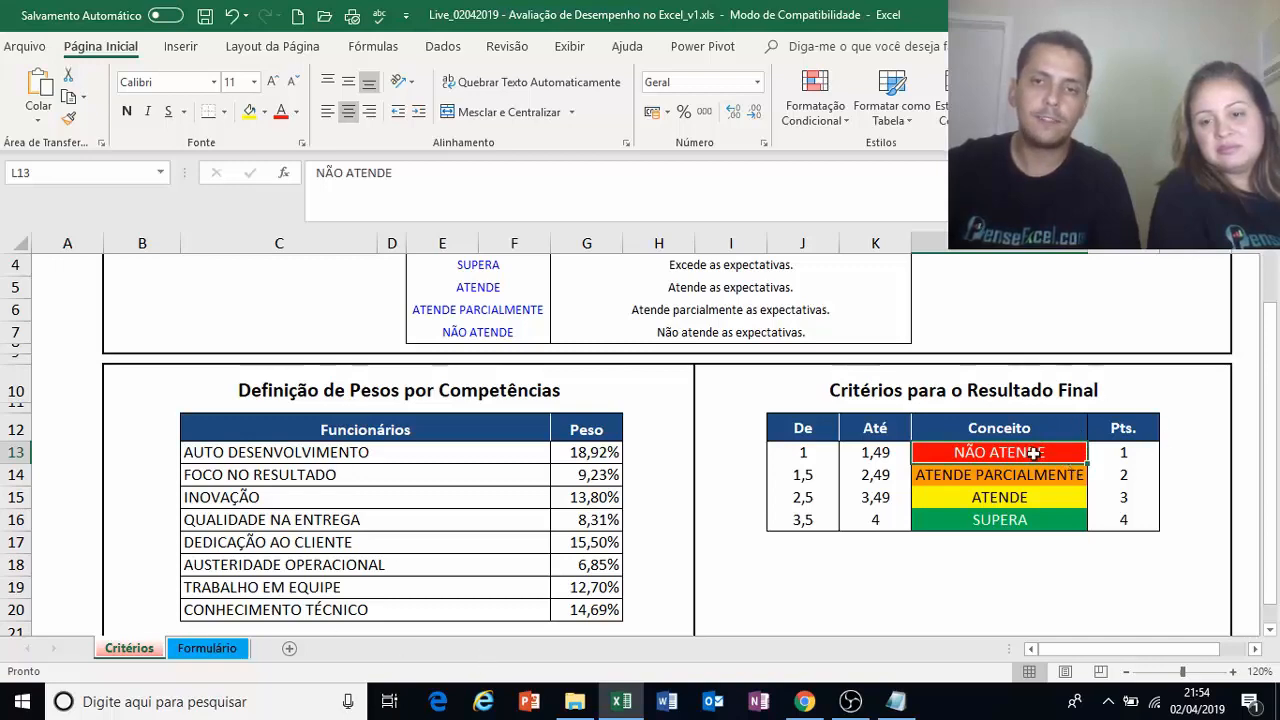
- Compare the nested conditions of the I49 formula with the Critérios para o Resultado Final table, and return to the Formulário sheet
{"action": "left_click", "coordinate": [207, 648]}
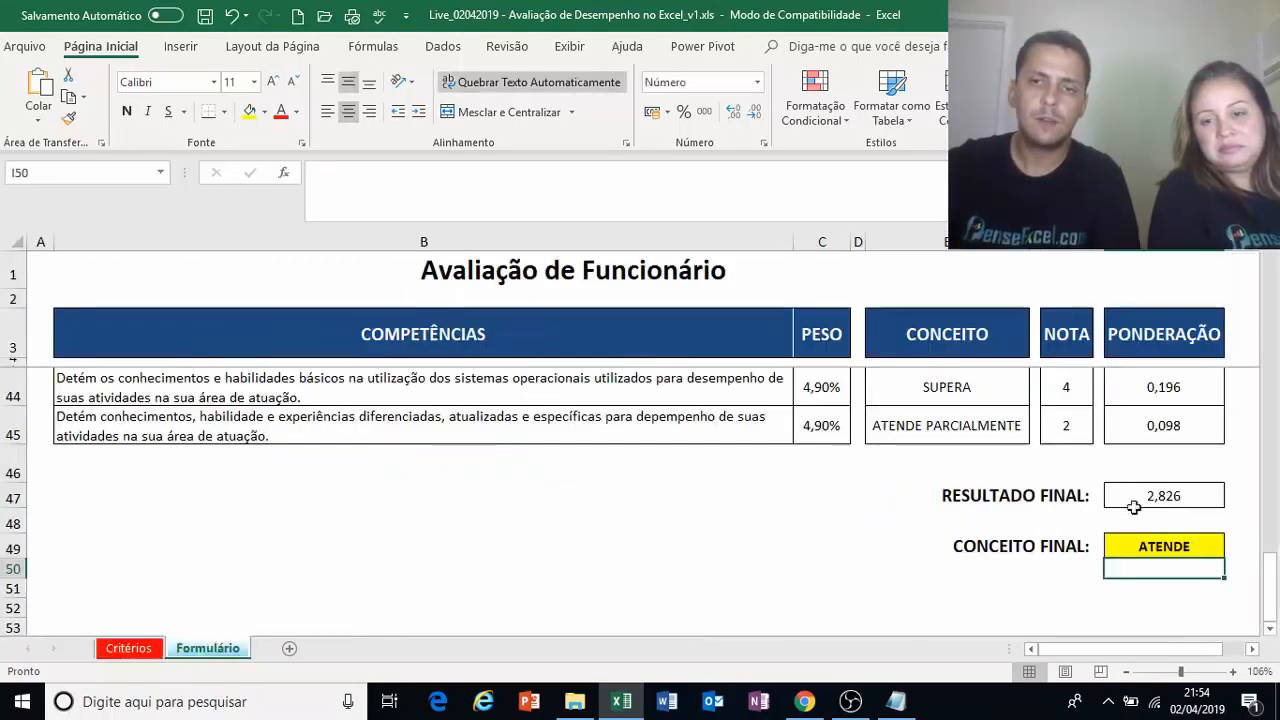
{"action": "double_click", "coordinate": [1152, 542]}
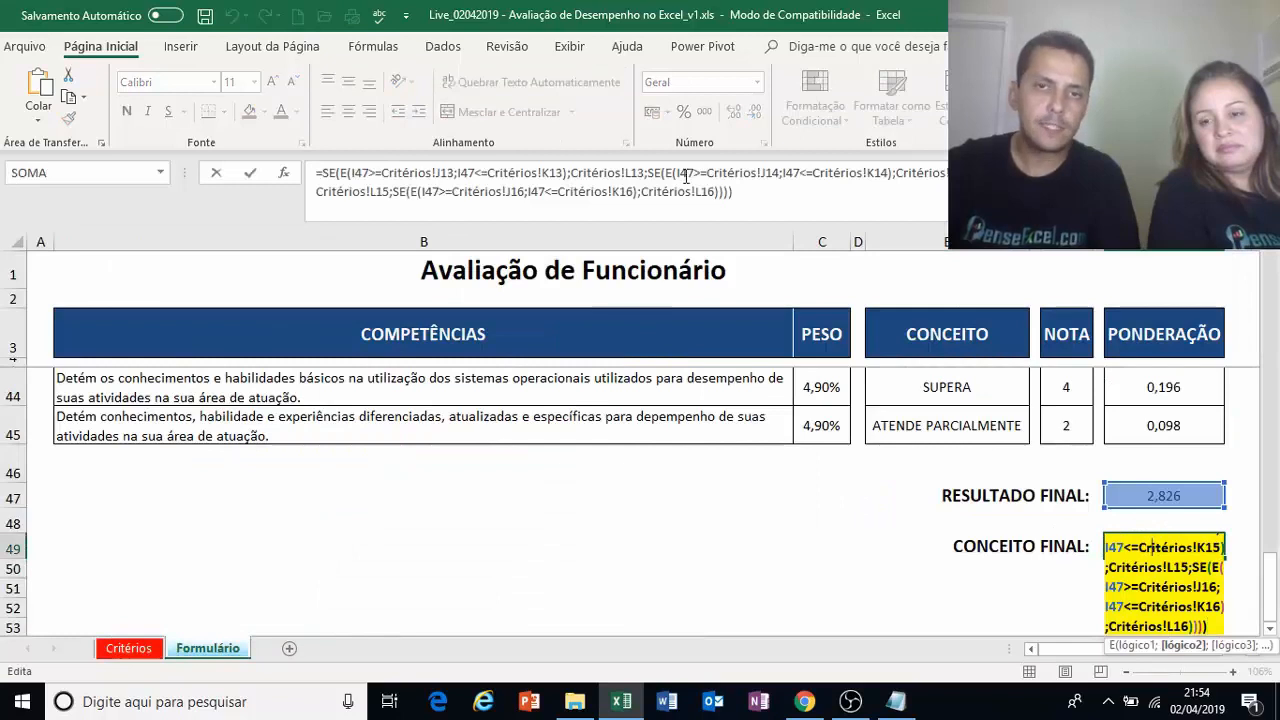
{"action": "key", "text": "Escape"}
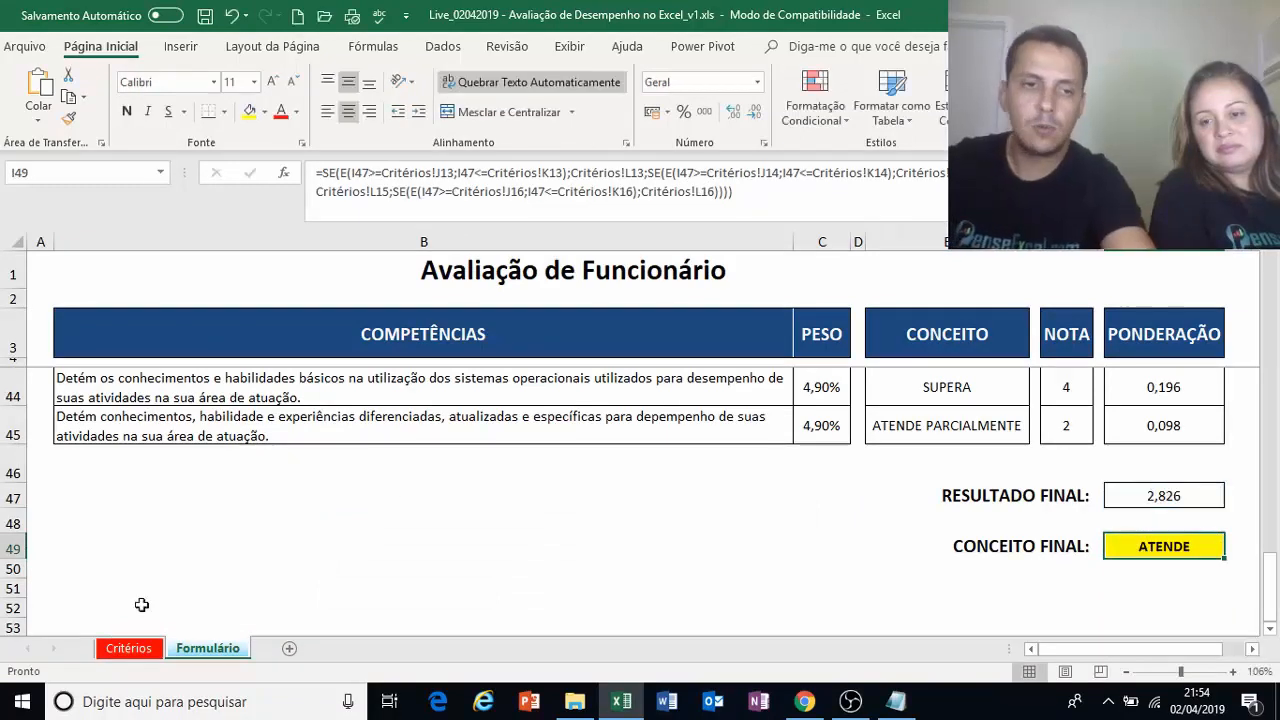
{"action": "left_click", "coordinate": [128, 648]}
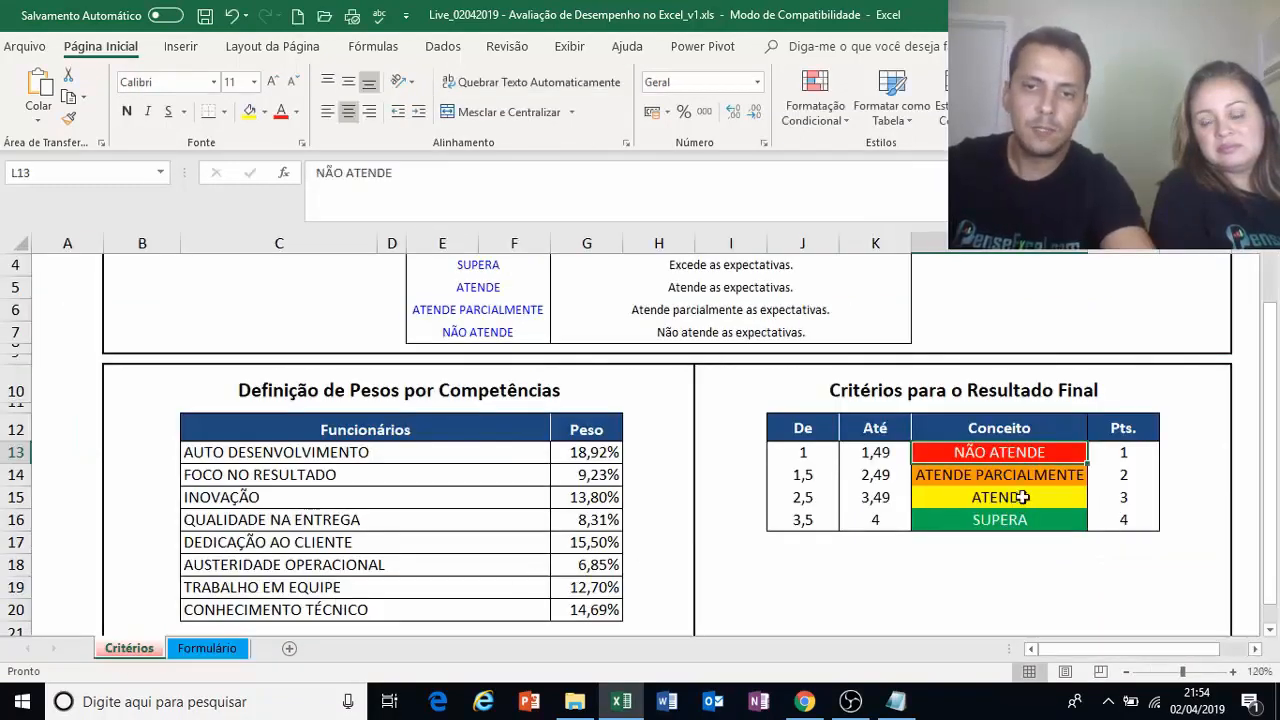
{"action": "left_click", "coordinate": [215, 648]}
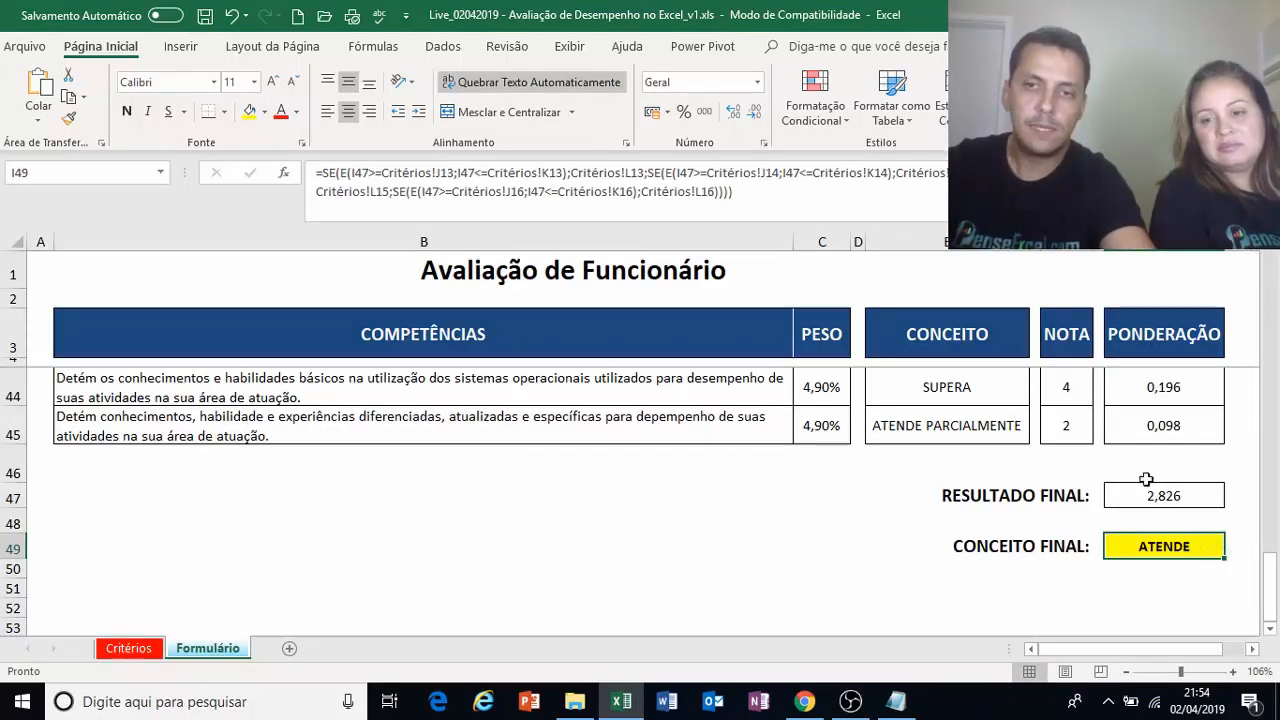
- Open the I49 formula and go over its second SE block with J14, K14 and L14, continuing into the third block
{"action": "left_click", "coordinate": [630, 172]}
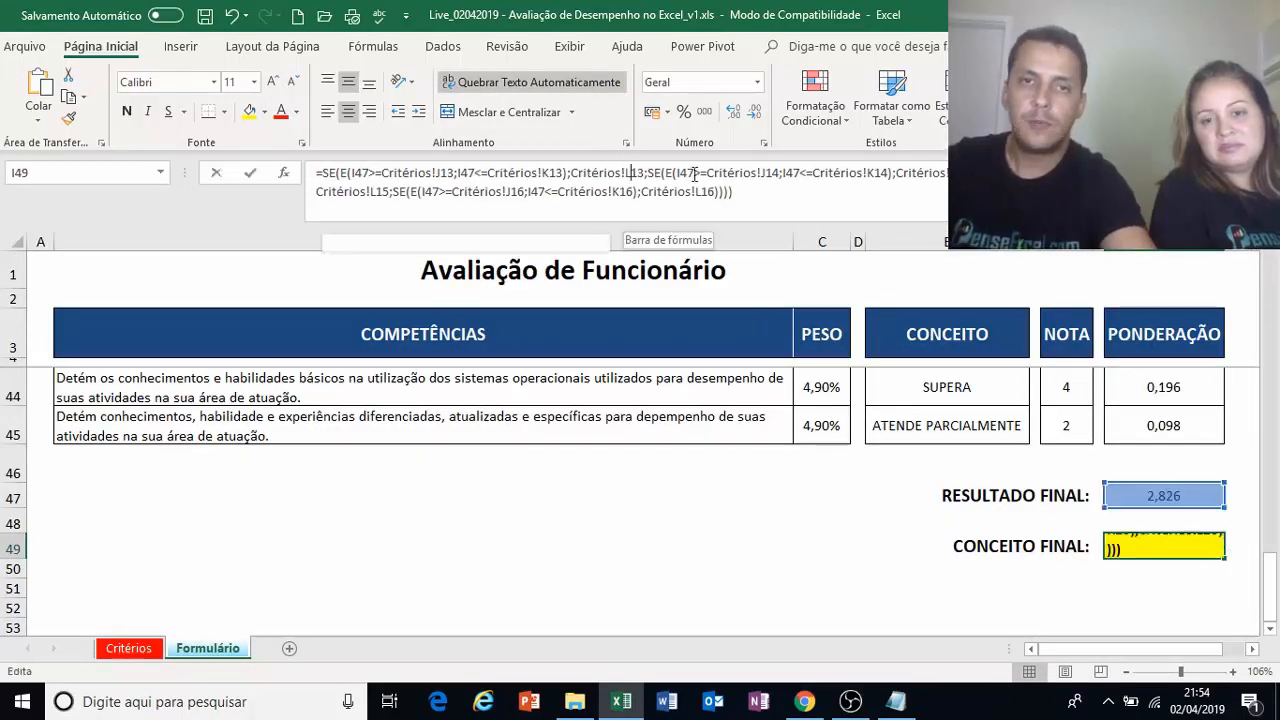
{"action": "left_click", "coordinate": [645, 174]}
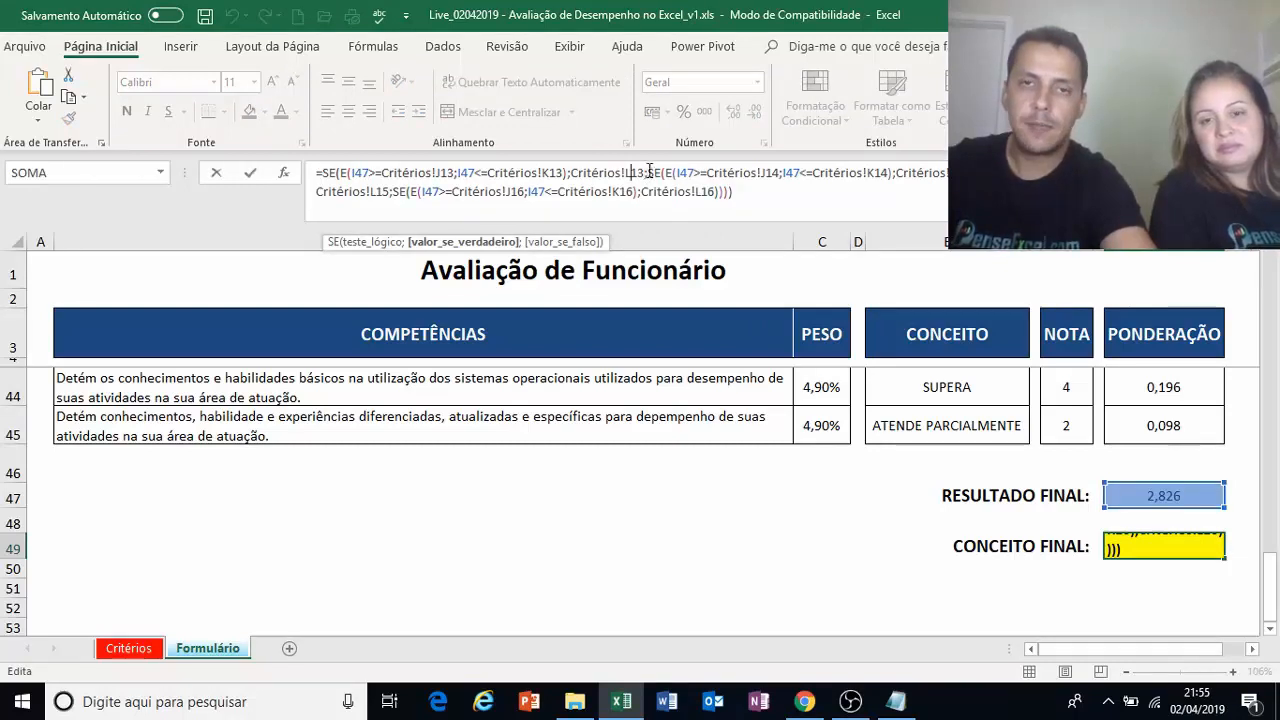
{"action": "left_click_drag", "start_coordinate": [646, 173], "coordinate": [857, 173]}
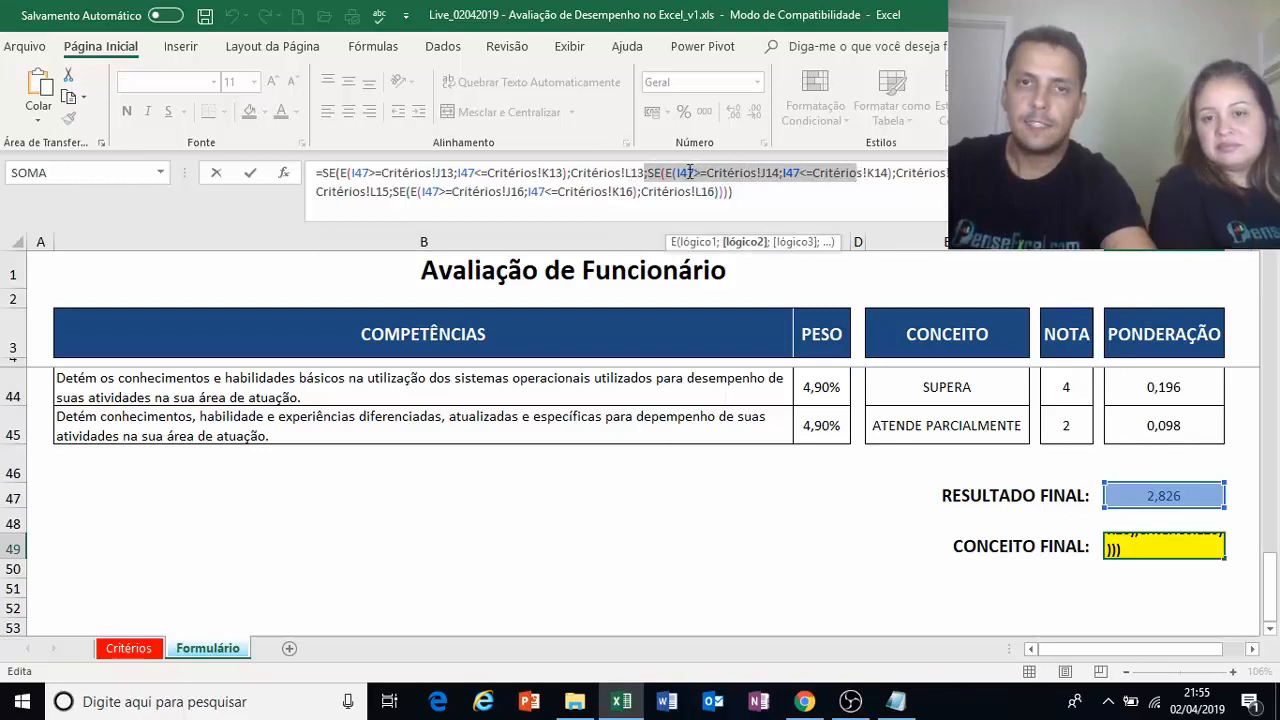
{"action": "left_click", "coordinate": [735, 170]}
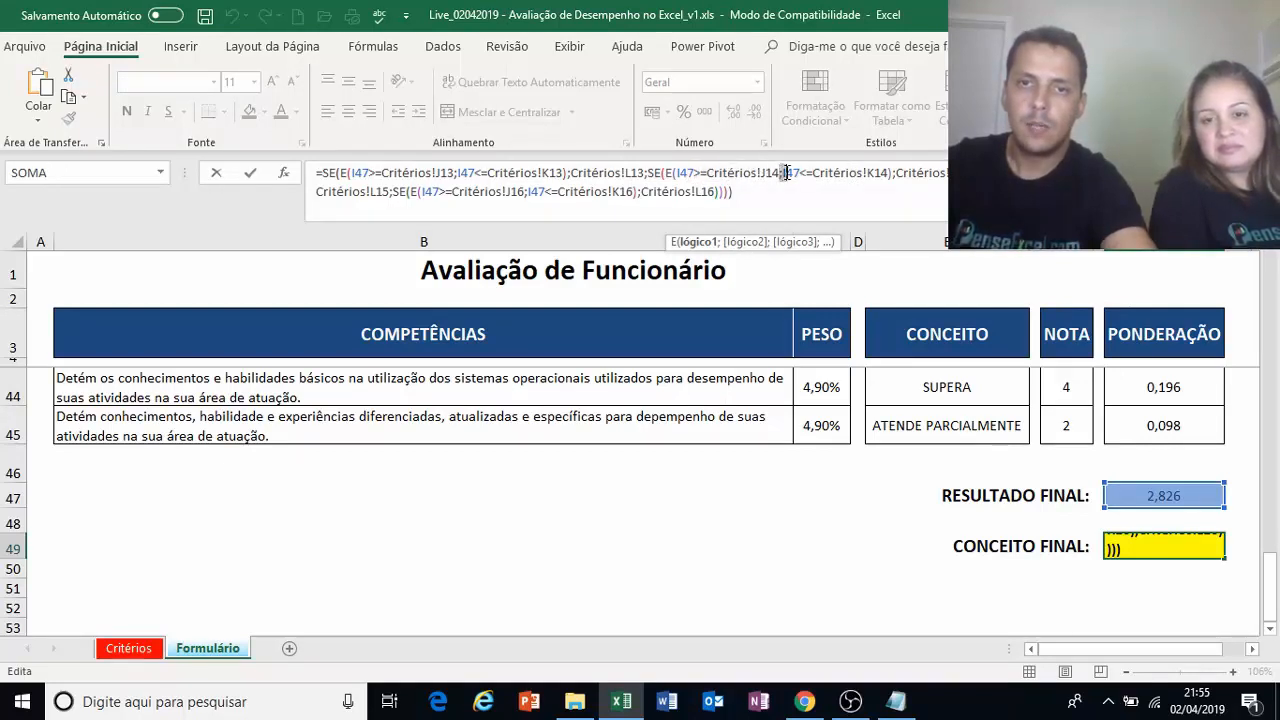
{"action": "left_click_drag", "start_coordinate": [806, 173], "coordinate": [884, 173]}
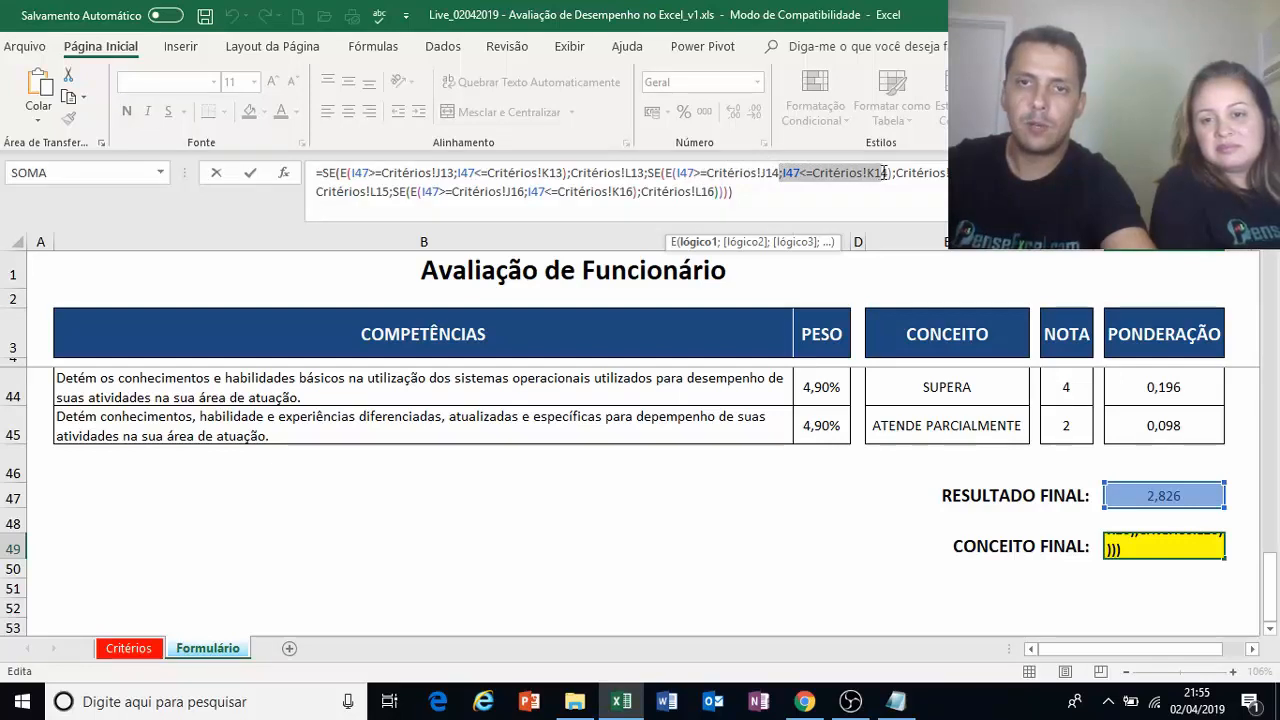
{"action": "left_click", "coordinate": [889, 173]}
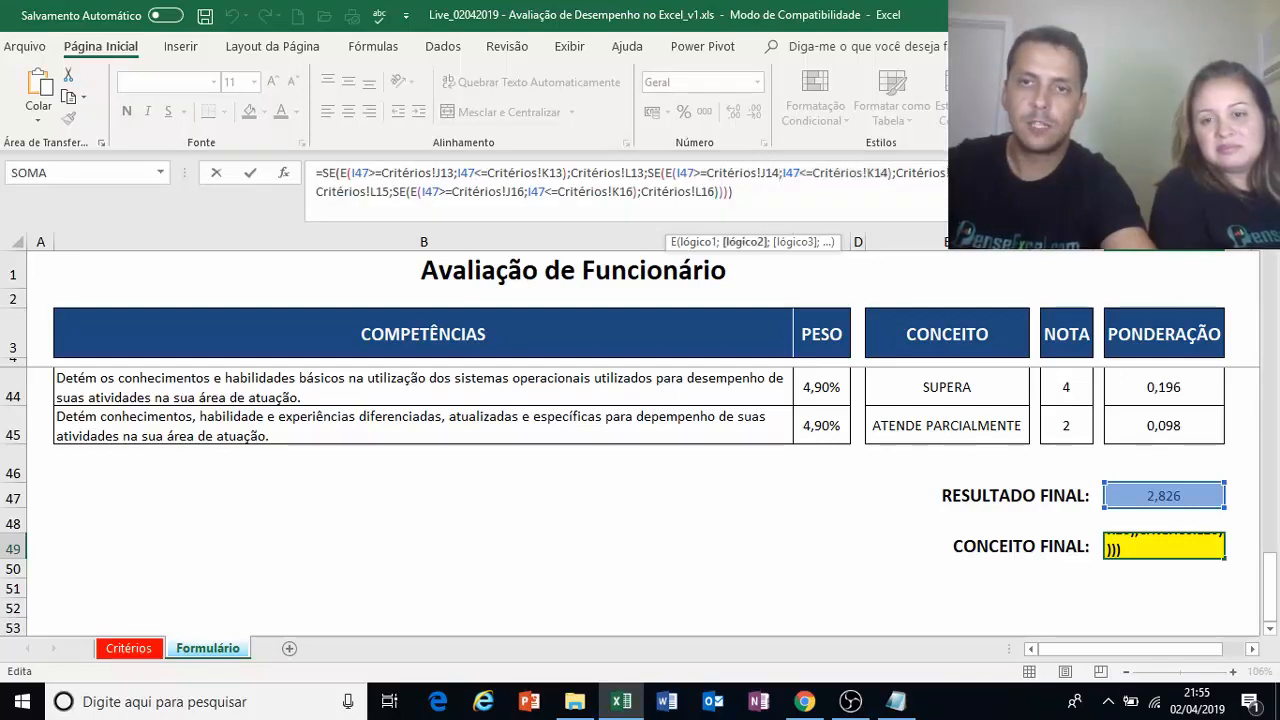
{"action": "left_click", "coordinate": [945, 173]}
{"action": "left_click", "coordinate": [973, 173]}
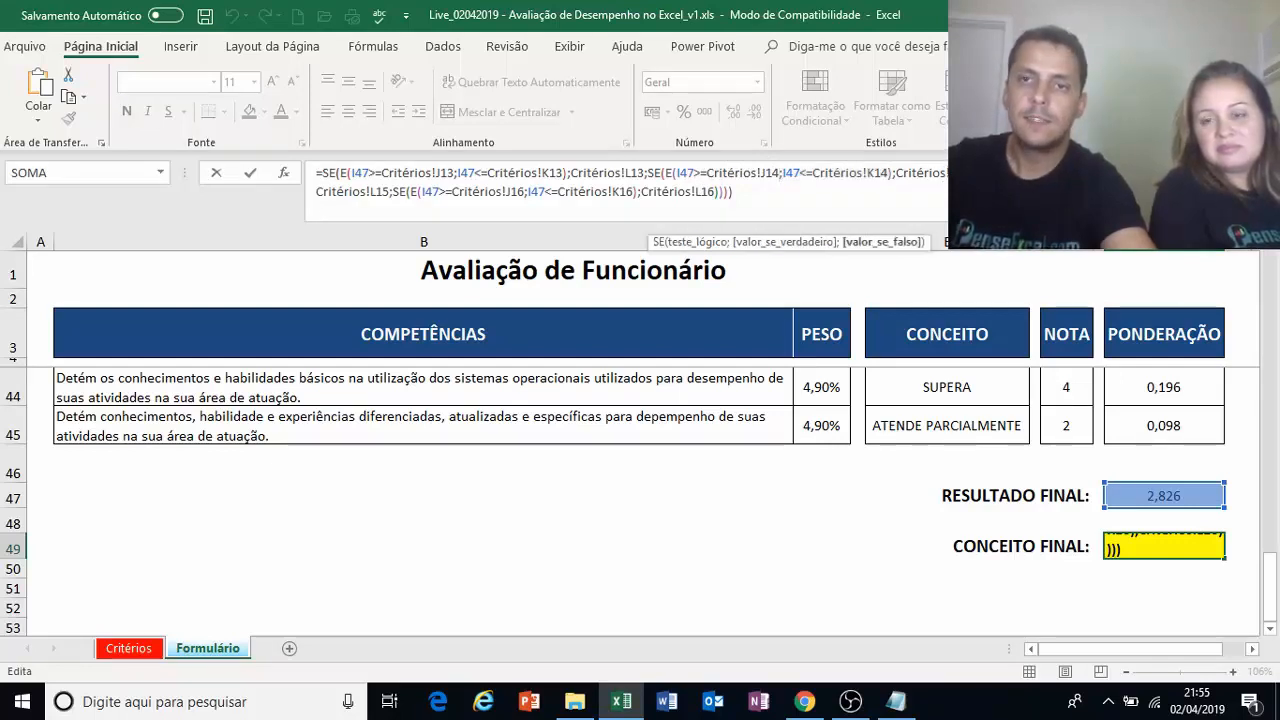
{"action": "left_click", "coordinate": [1016, 173]}
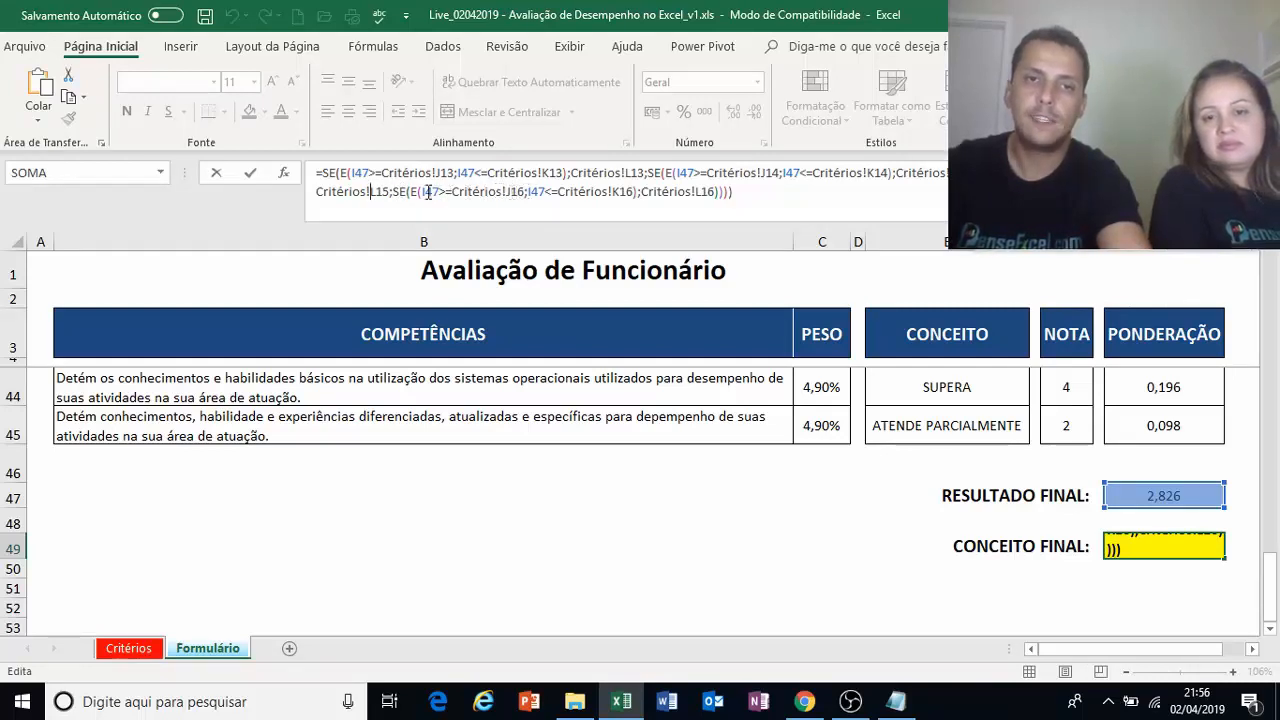
- Highlight the last, first and following SE blocks of the I49 formula in turn, and close the formula without changes
{"action": "left_click_drag", "start_coordinate": [392, 192], "coordinate": [719, 190]}
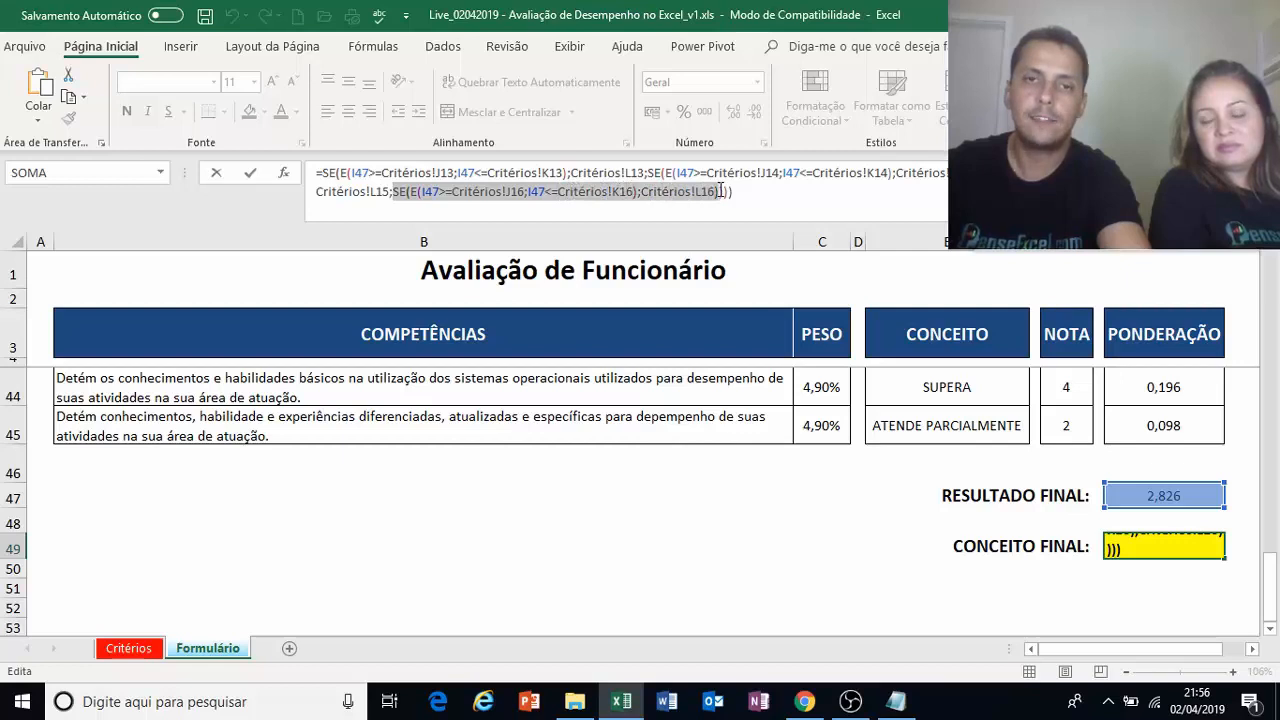
{"action": "left_click", "coordinate": [326, 170]}
{"action": "left_click_drag", "start_coordinate": [326, 170], "coordinate": [644, 173]}
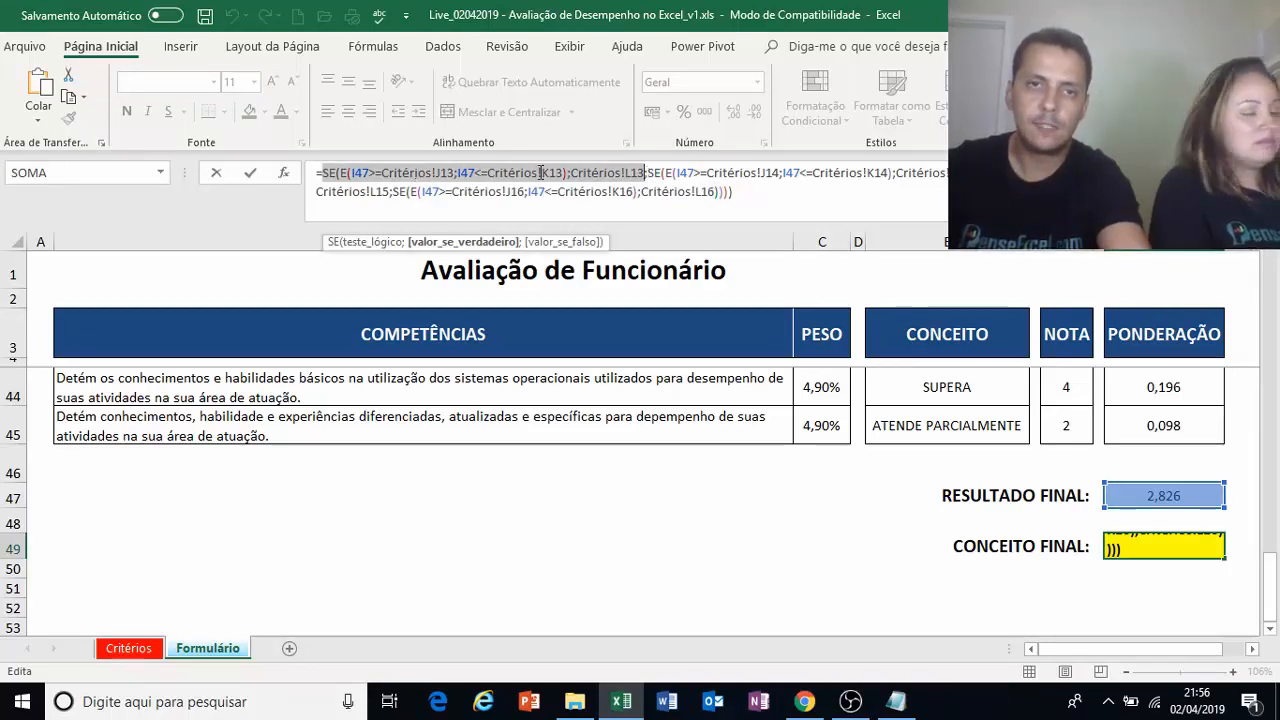
{"action": "left_click_drag", "start_coordinate": [648, 173], "coordinate": [952, 173]}
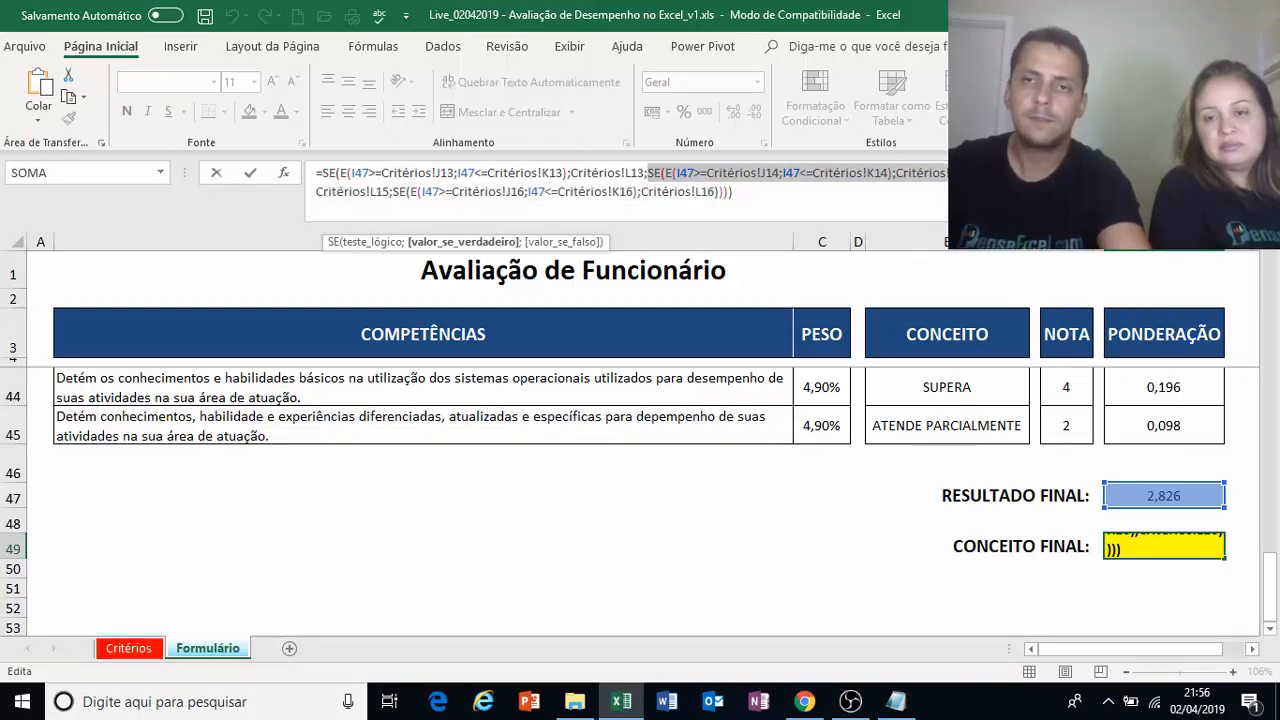
{"action": "left_click", "coordinate": [974, 173]}
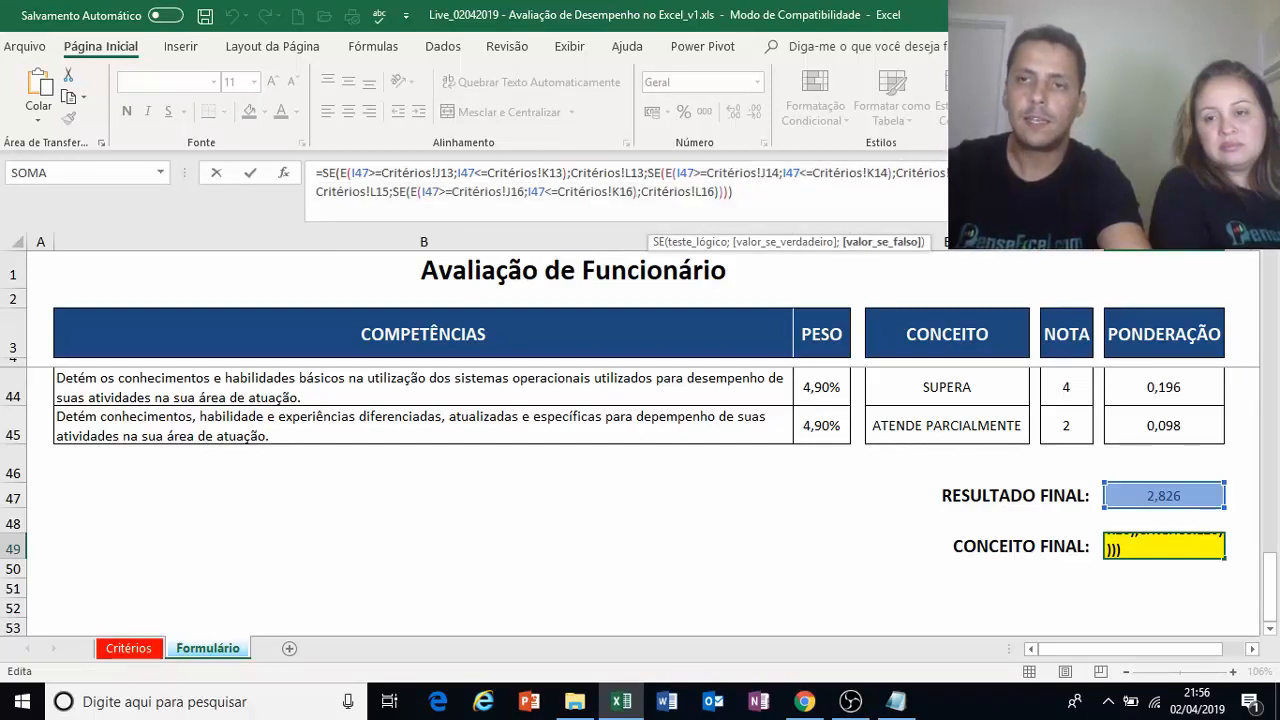
{"action": "left_click_drag", "start_coordinate": [974, 173], "coordinate": [678, 190]}
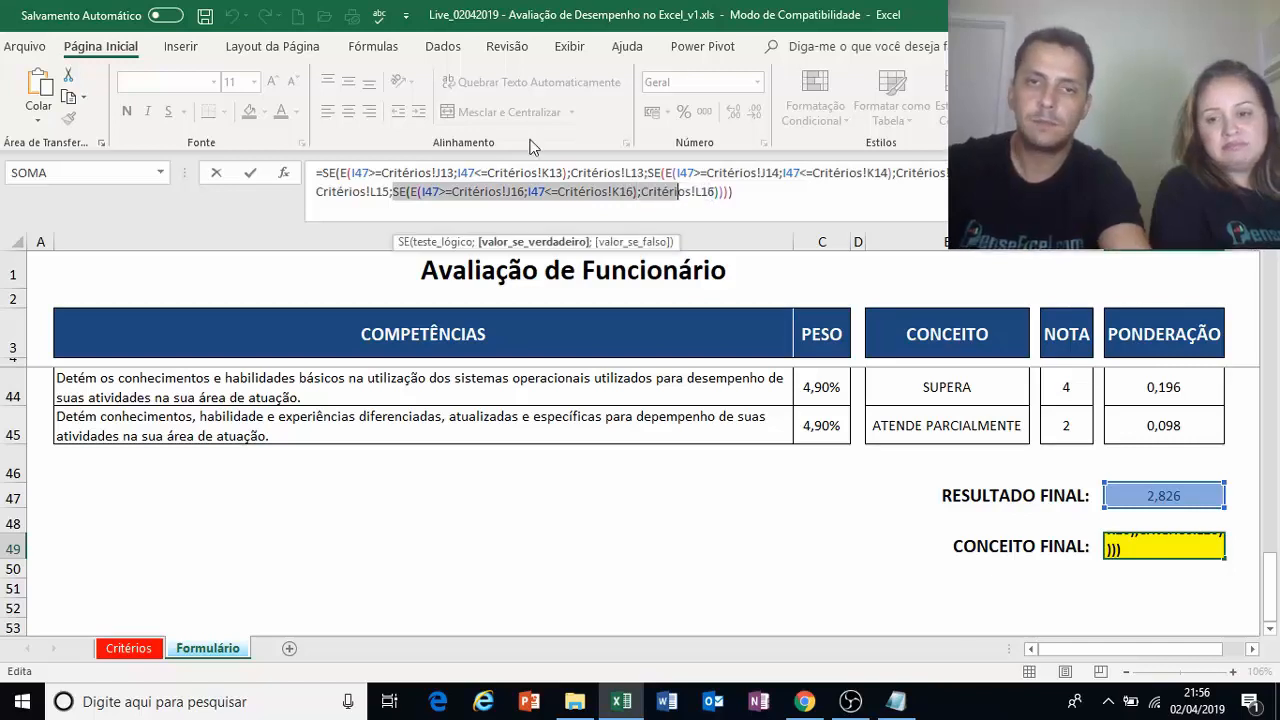
{"action": "key", "text": "Return"}
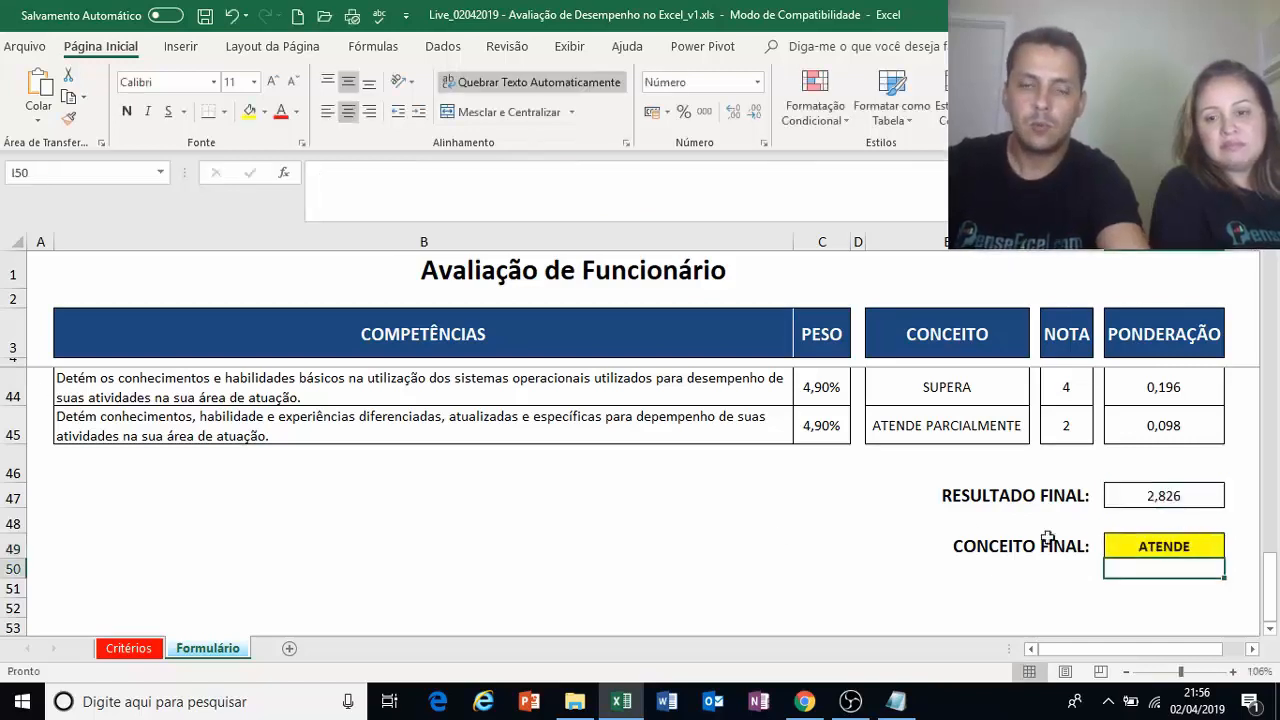
- Check the concept cells L13, L14 and L16 on the Critérios sheet, and return to the Formulário sheet
{"action": "left_click", "coordinate": [128, 648]}
{"action": "left_click", "coordinate": [988, 448]}
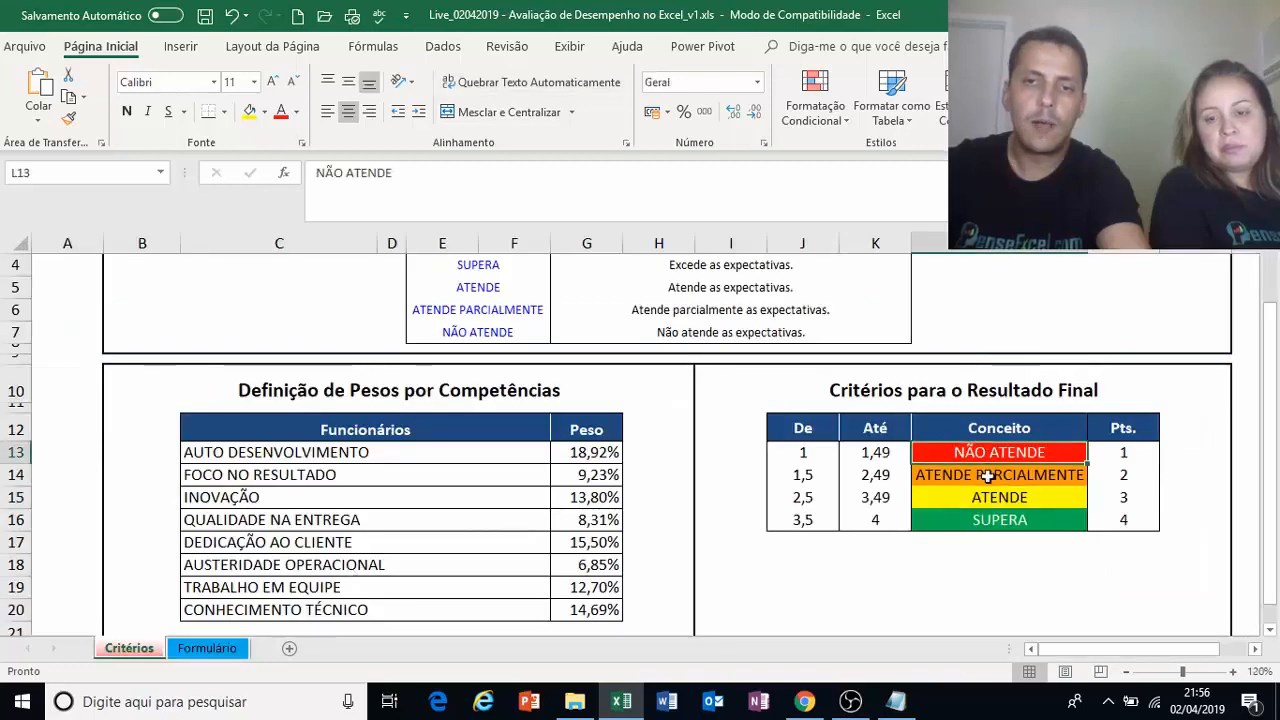
{"action": "left_click", "coordinate": [988, 478]}
{"action": "left_click", "coordinate": [1010, 517]}
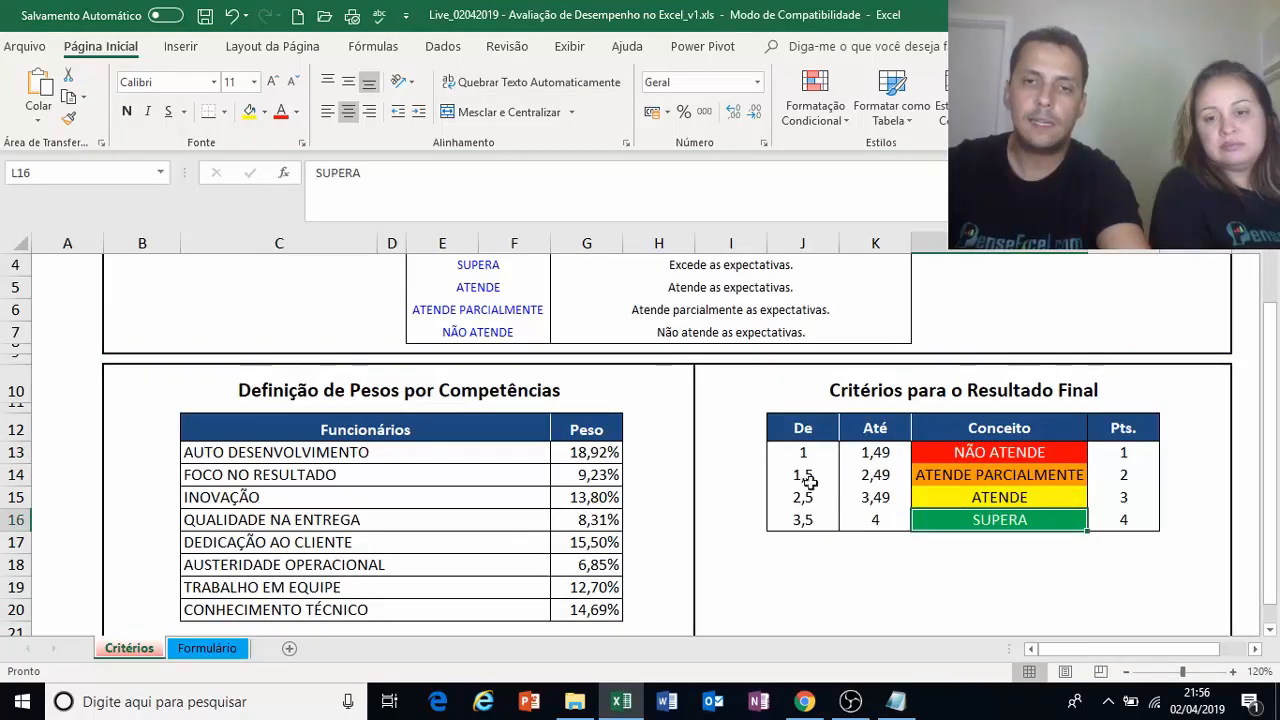
{"action": "left_click", "coordinate": [205, 648]}
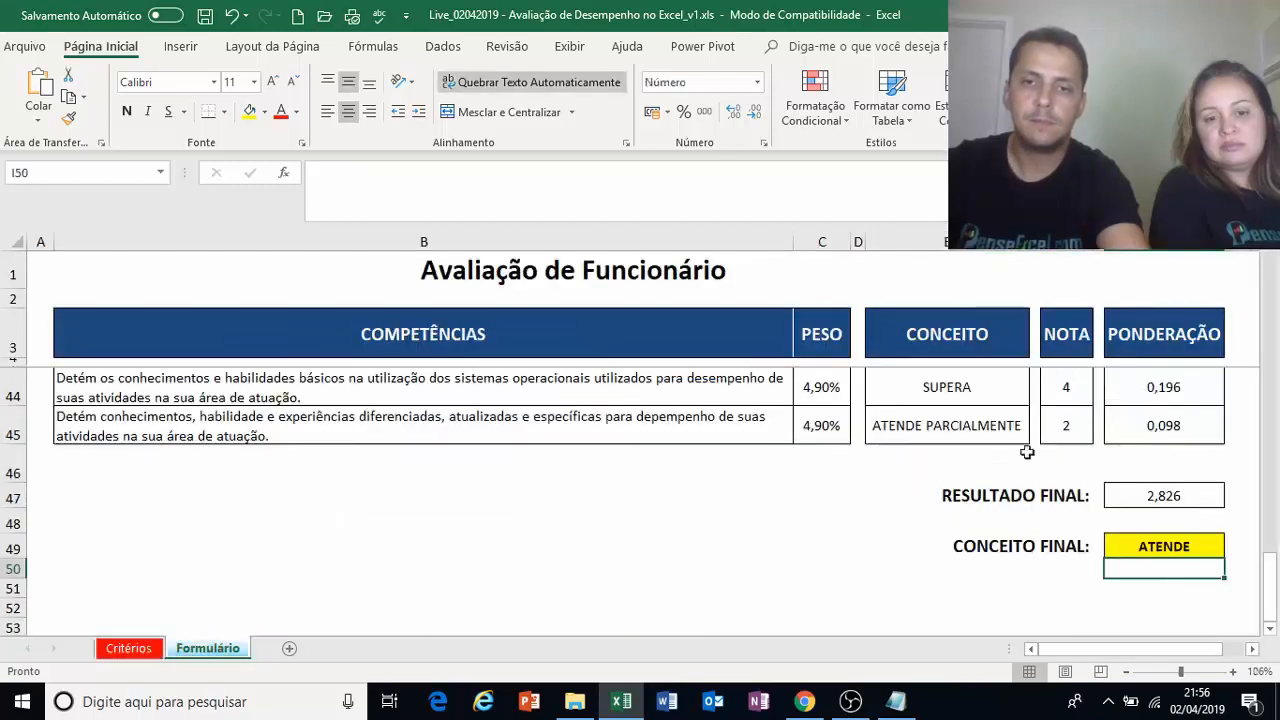
- Open the conditional formatting rules of cell I49 and inspect the SUPERA rule's condition, fill and font style, leaving it unchanged
{"action": "left_click", "coordinate": [1130, 545]}
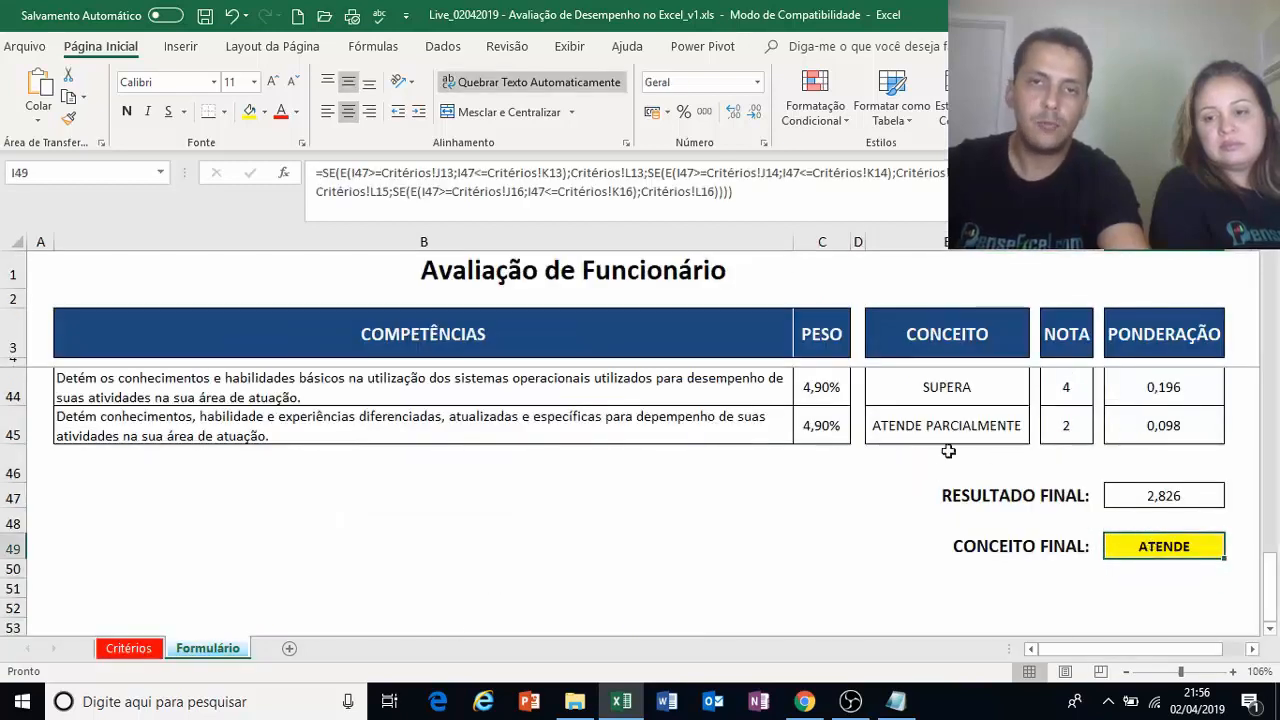
{"action": "left_click", "coordinate": [839, 120]}
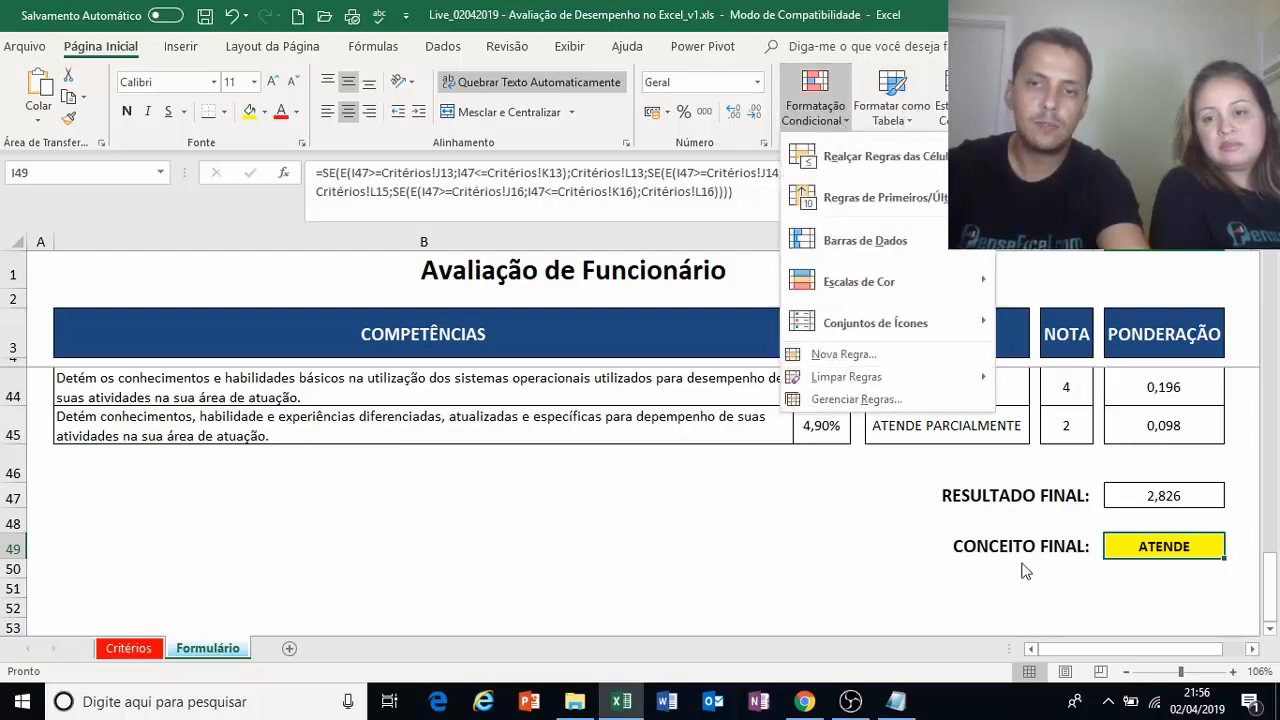
{"action": "left_click", "coordinate": [822, 397]}
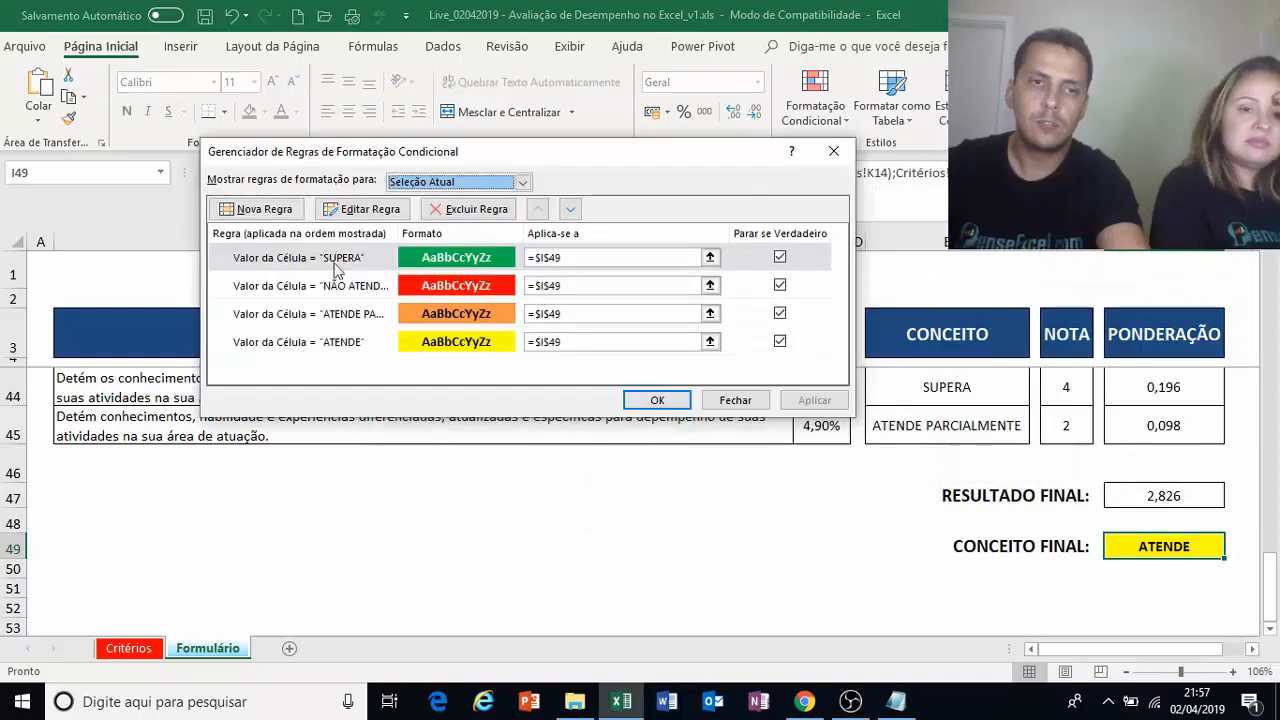
{"action": "double_click", "coordinate": [342, 260]}
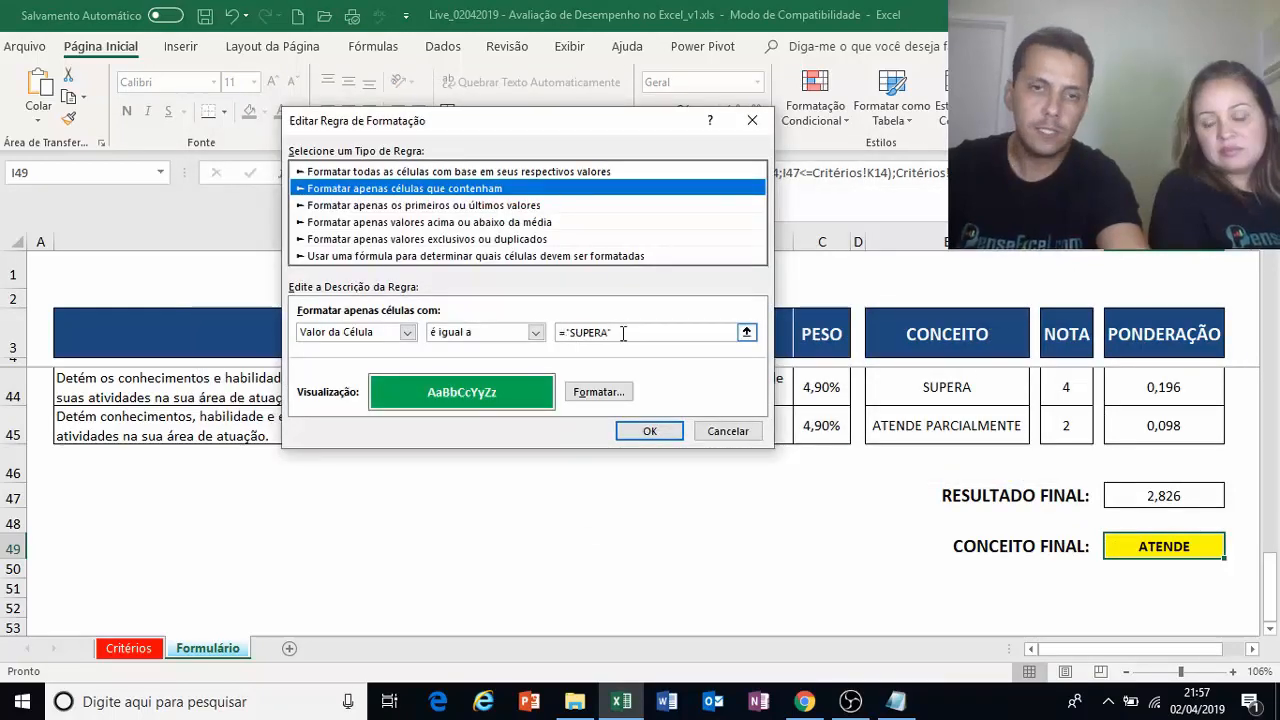
{"action": "left_click", "coordinate": [600, 393]}
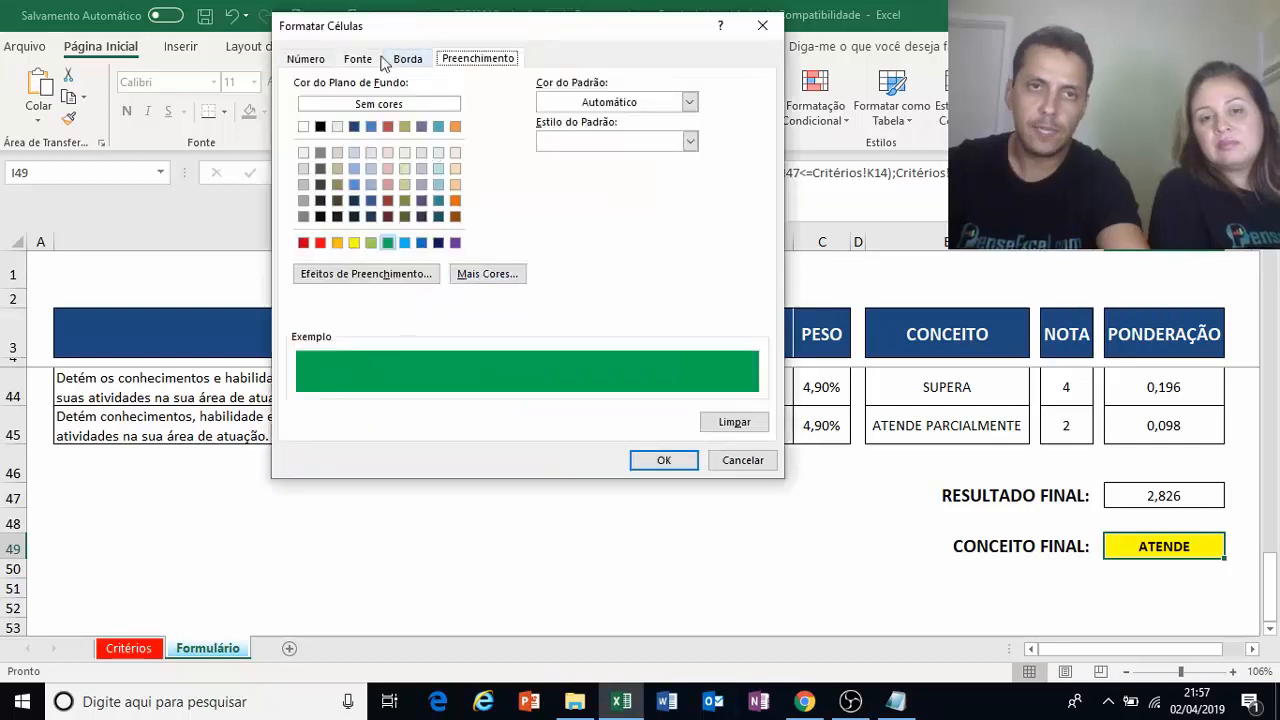
{"action": "left_click", "coordinate": [377, 58]}
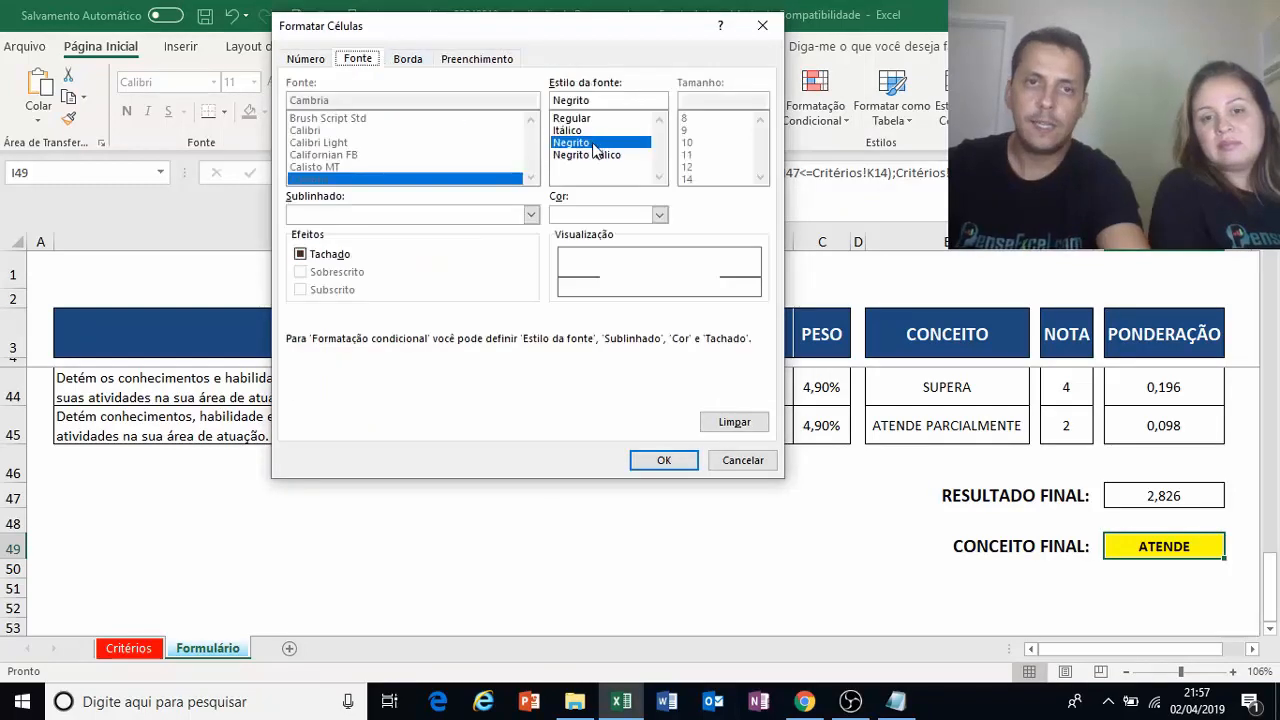
{"action": "left_click", "coordinate": [735, 459]}
{"action": "left_click", "coordinate": [722, 434]}
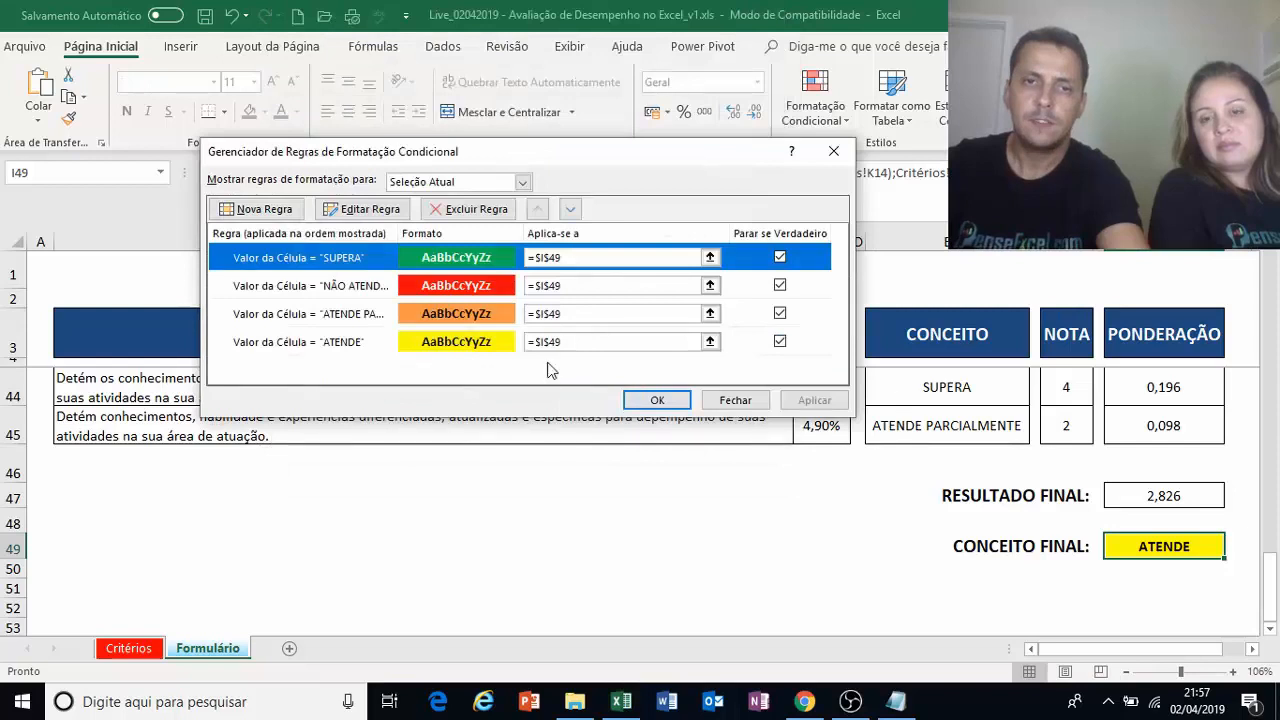
- Inspect the condition and fill format of the NÃO ATENDE rule for I49, leaving it unchanged
{"action": "double_click", "coordinate": [456, 287]}
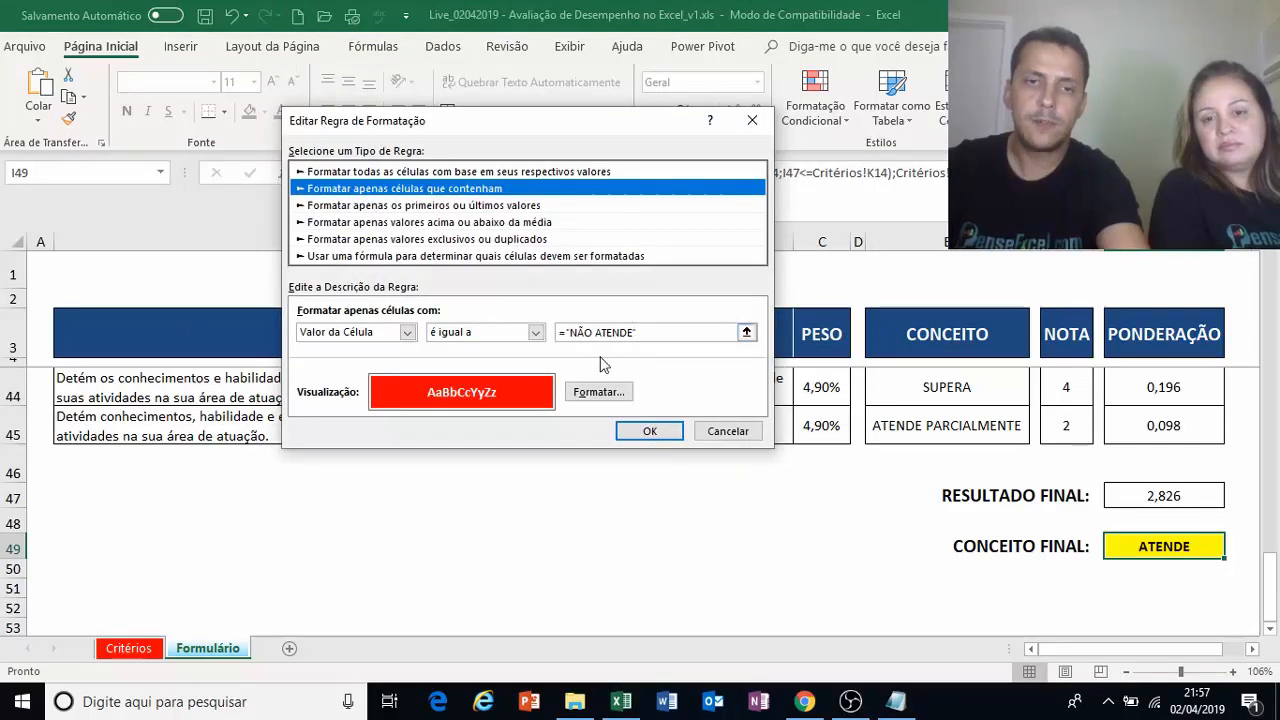
{"action": "left_click", "coordinate": [598, 391]}
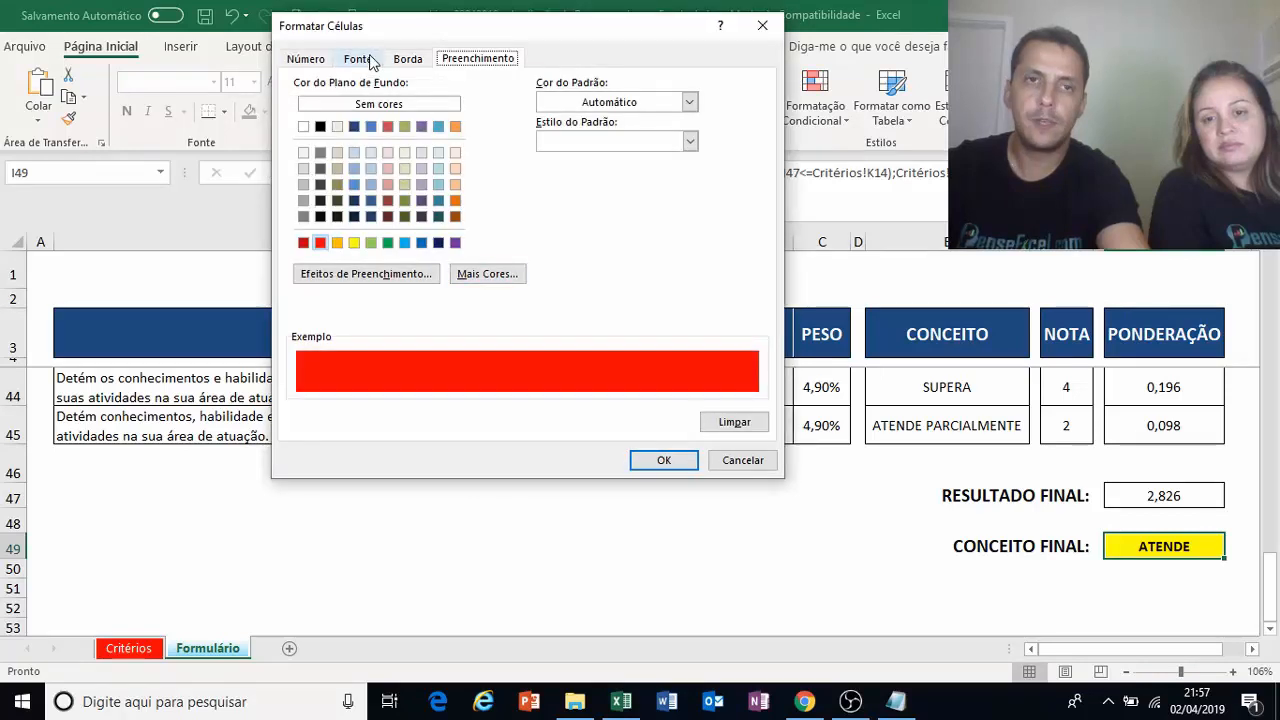
{"action": "key", "text": "Escape"}
{"action": "key", "text": "Escape"}
- Inspect the ATENDE PARCIALMENTE and ATENDE formatting rules of I49, and close the rules manager
{"action": "double_click", "coordinate": [323, 313]}
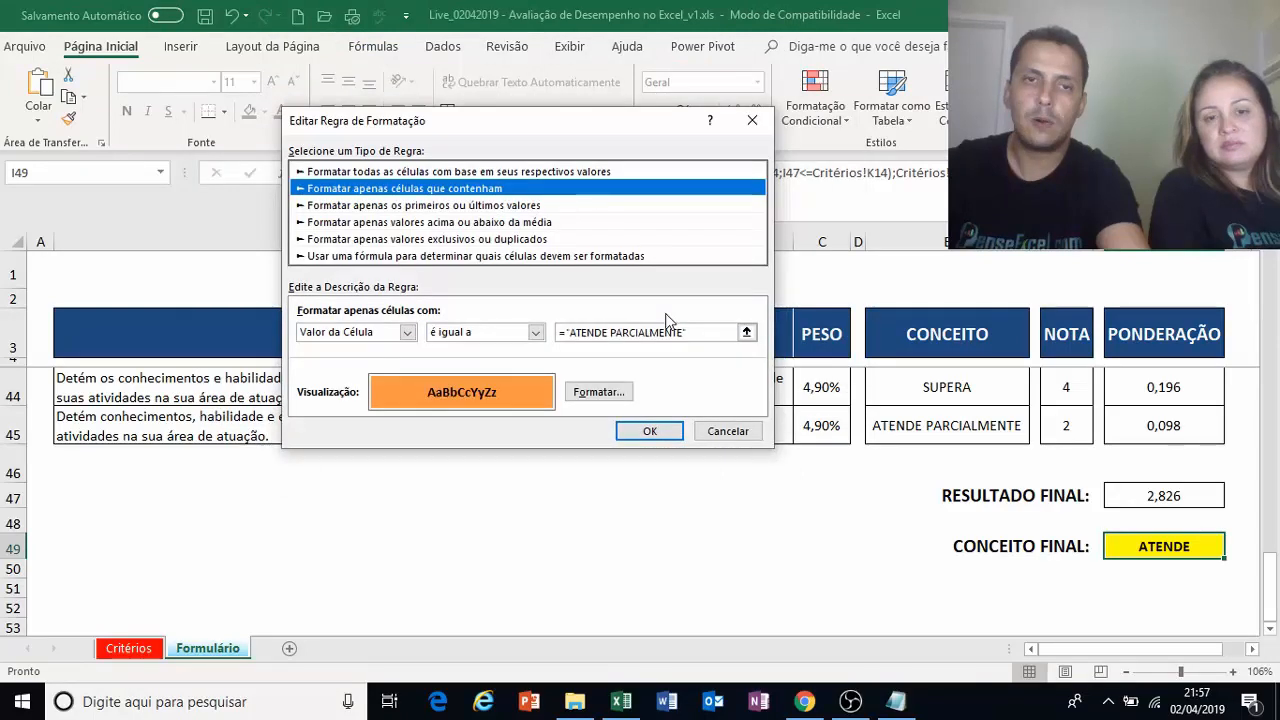
{"action": "left_click", "coordinate": [598, 391]}
{"action": "left_click", "coordinate": [650, 466]}
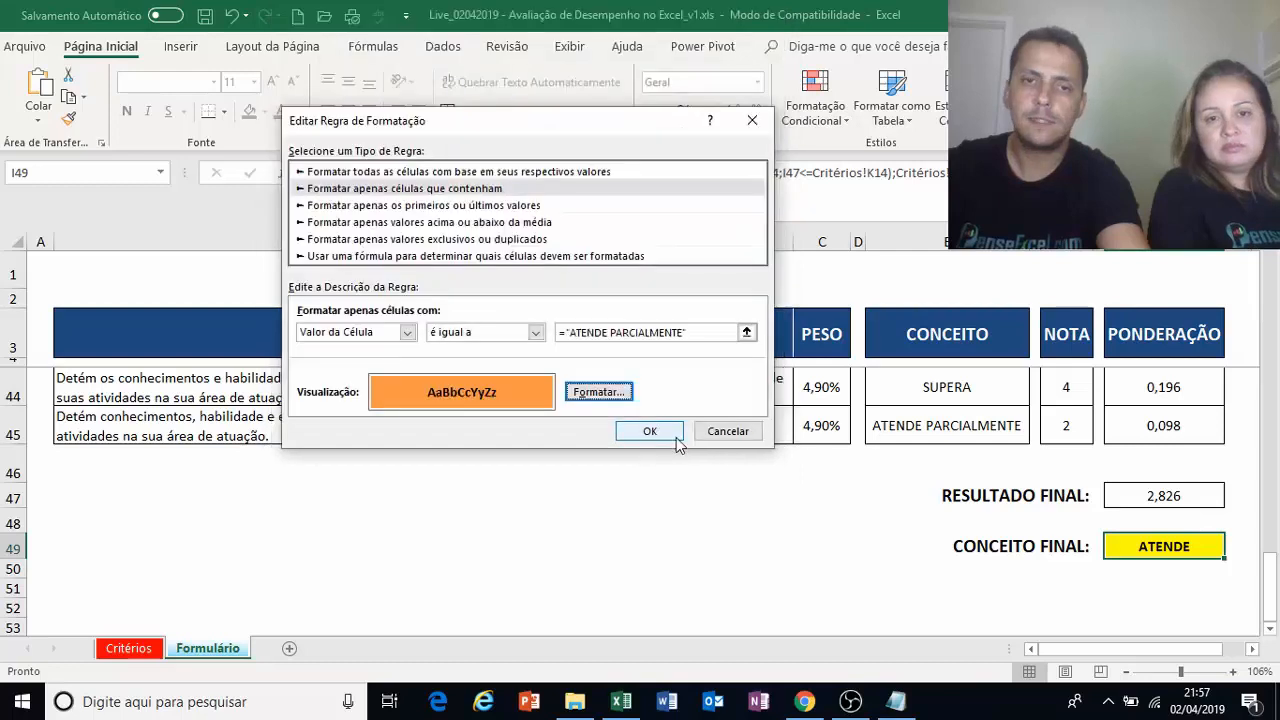
{"action": "left_click", "coordinate": [650, 430]}
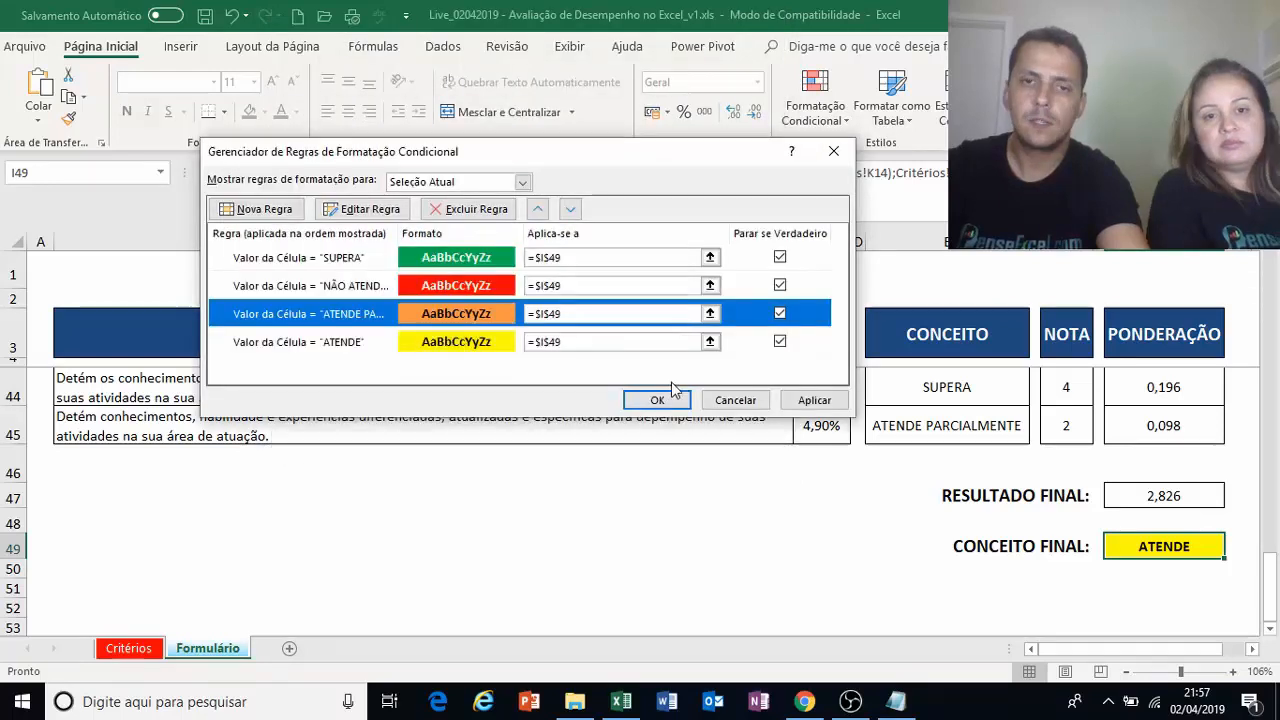
{"action": "double_click", "coordinate": [466, 340]}
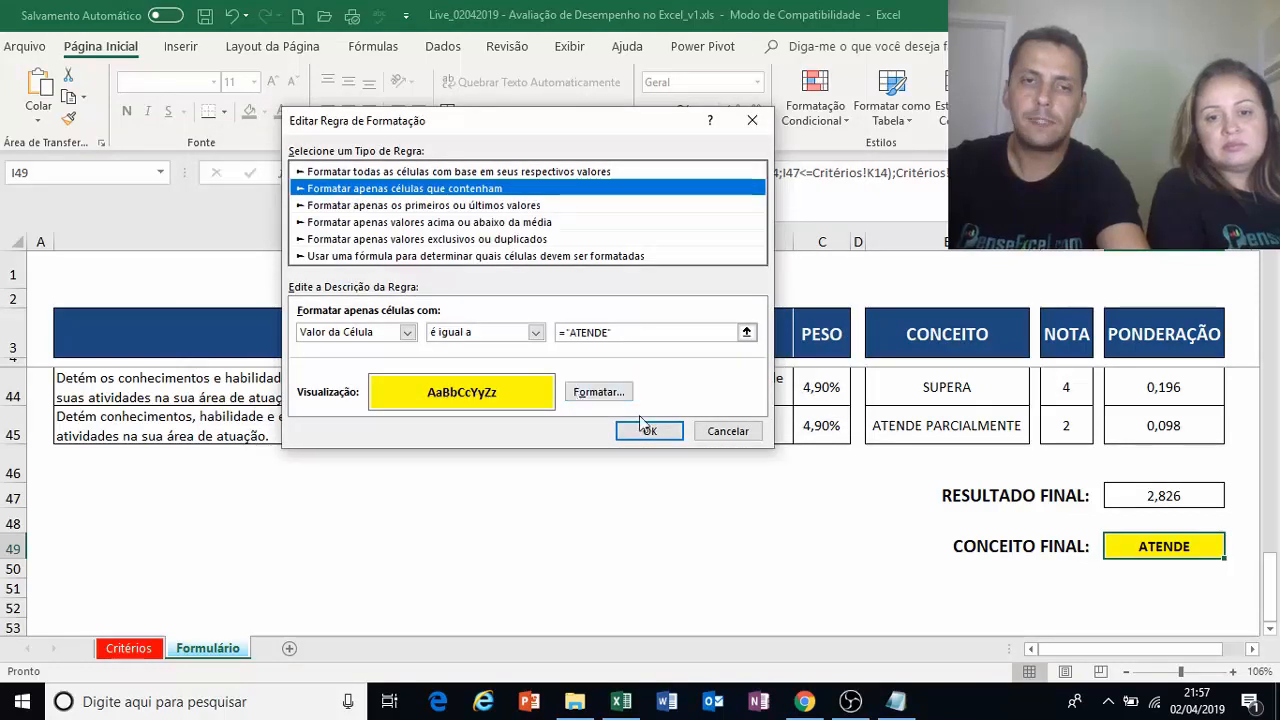
{"action": "left_click", "coordinate": [726, 431]}
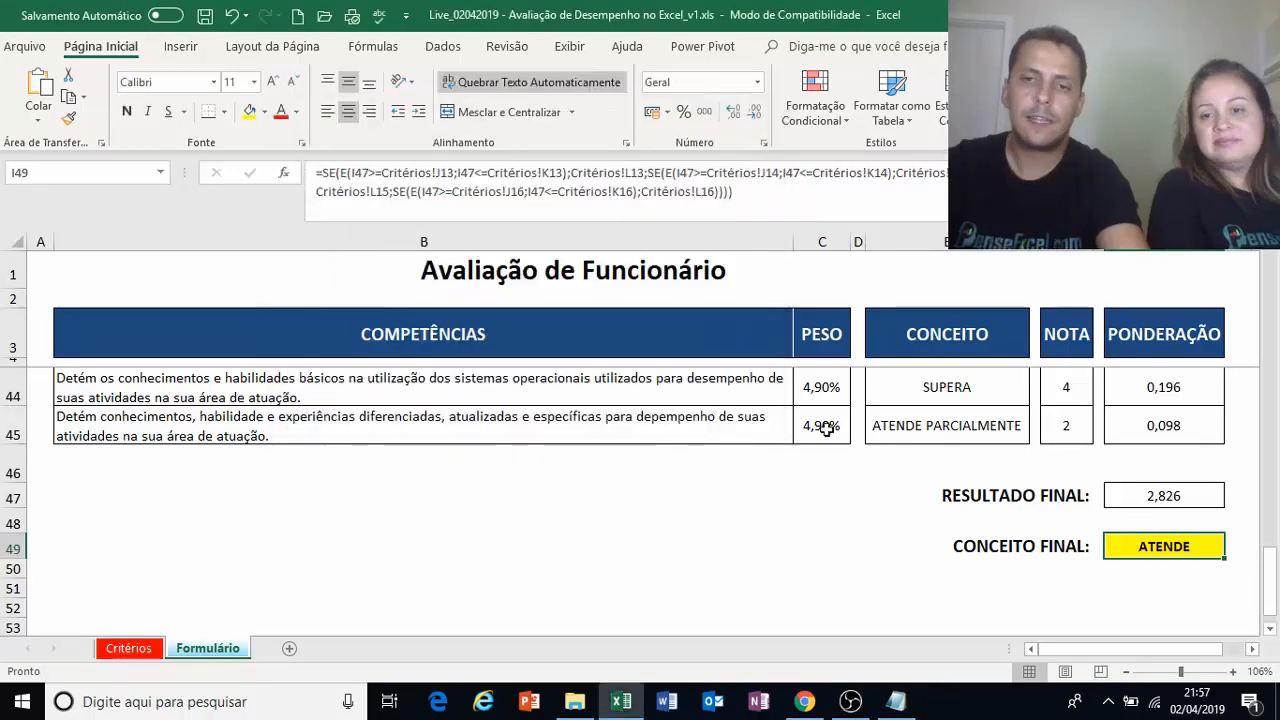
{"action": "scroll", "coordinate": [826, 428], "scroll_direction": "up", "scroll_amount": 1}
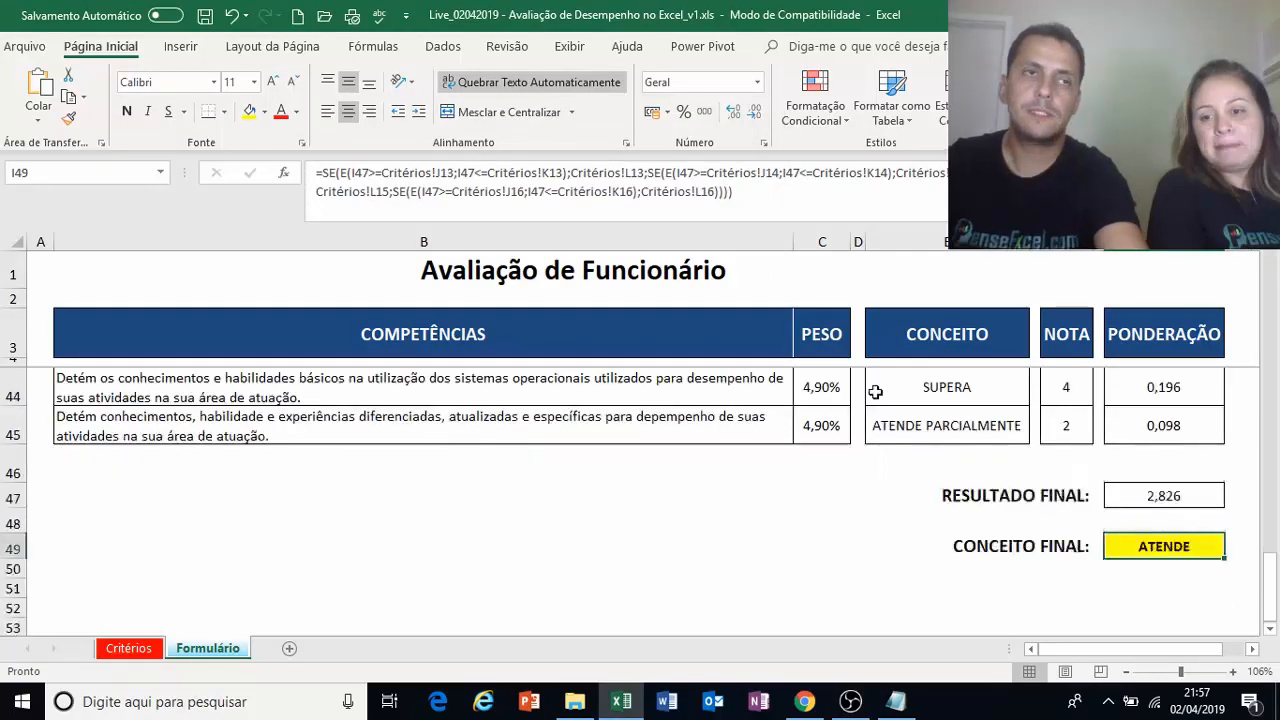
{"action": "scroll", "coordinate": [983, 437], "scroll_direction": "down", "scroll_amount": 1}
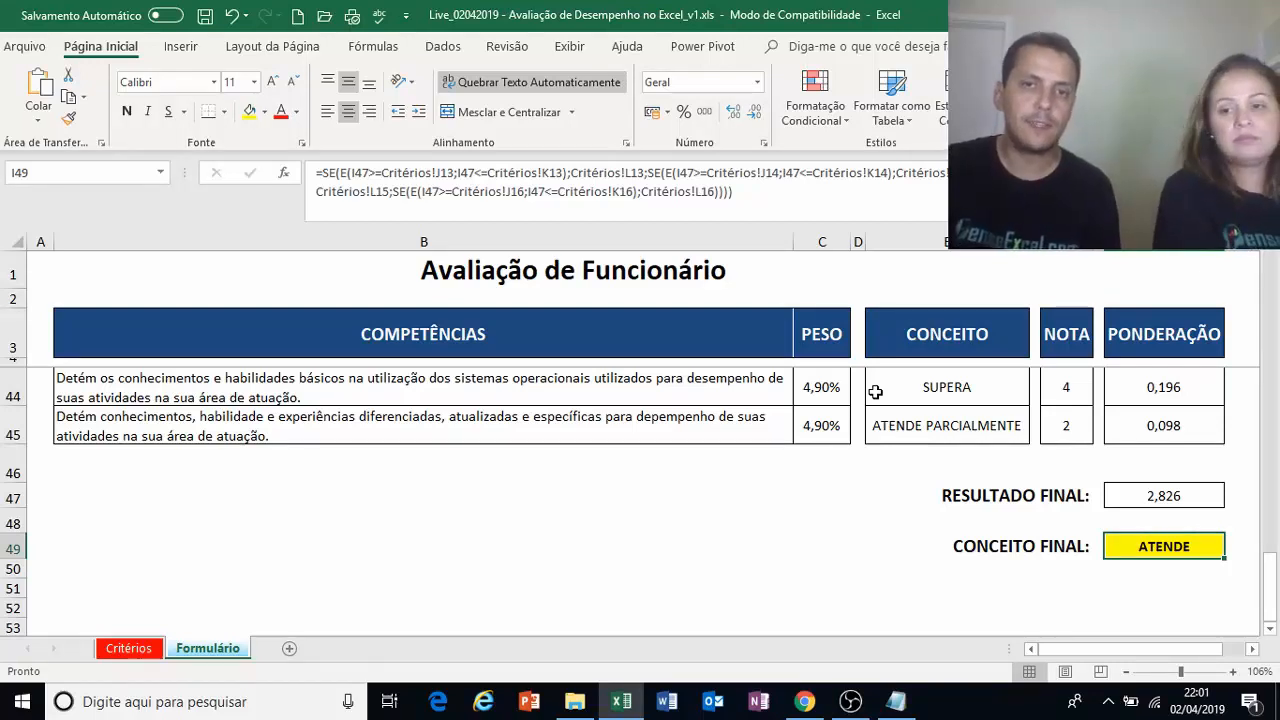
- Check the competency descriptions in B45 and B44, and the PESO formulas in C6 and C7 under AUTO DESENVOLVIMENTO
{"action": "left_click", "coordinate": [727, 428]}
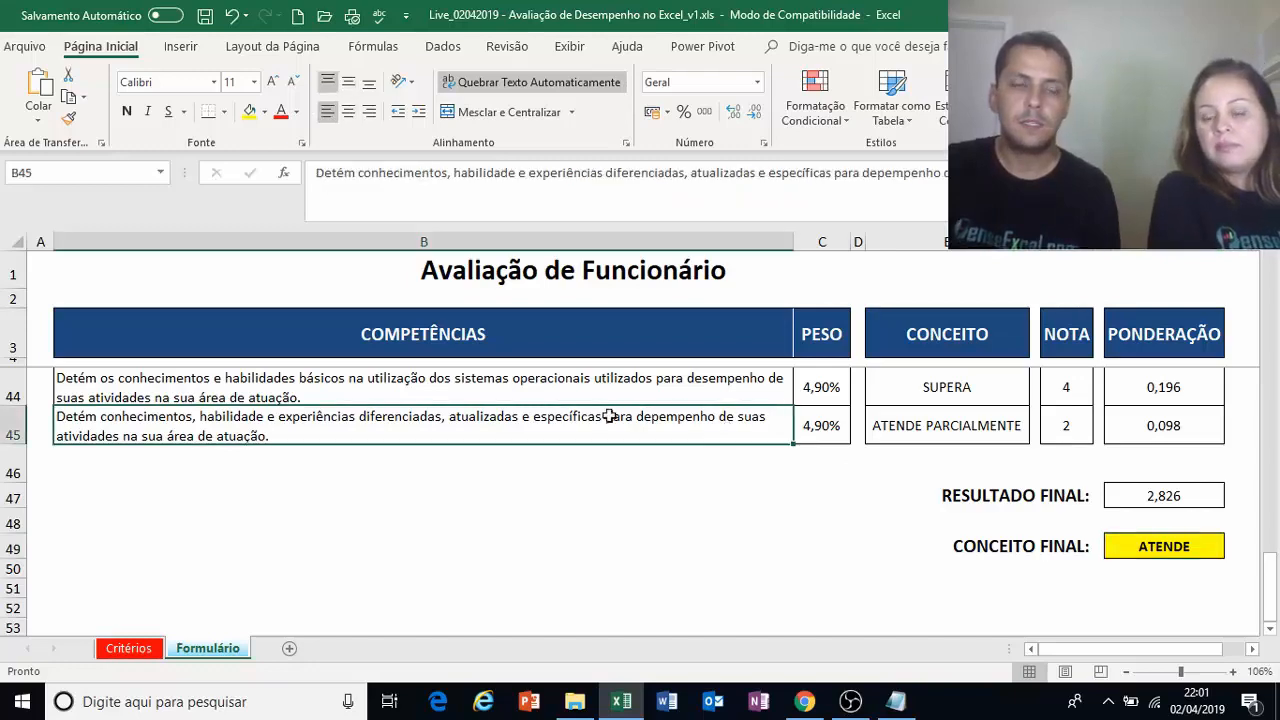
{"action": "left_click", "coordinate": [452, 393]}
{"action": "scroll", "coordinate": [452, 393], "scroll_direction": "up", "scroll_amount": 12}
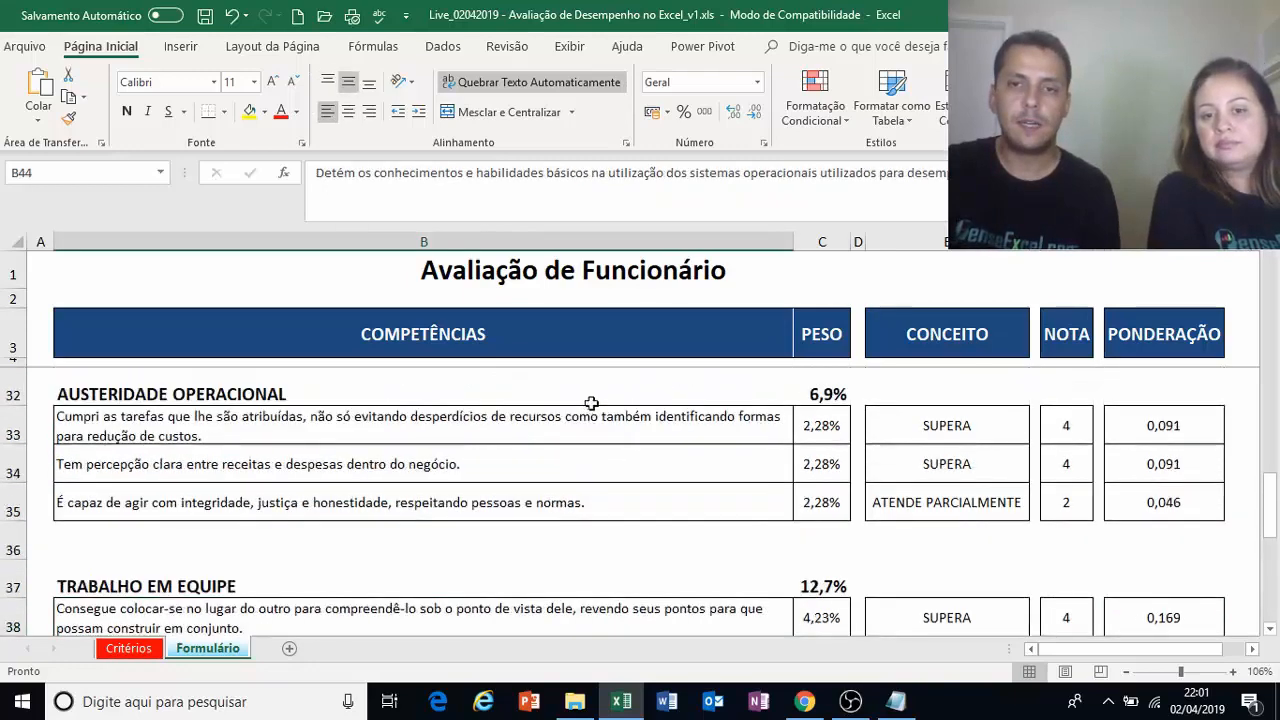
{"action": "scroll", "coordinate": [790, 433], "scroll_direction": "up", "scroll_amount": 1}
{"action": "left_click", "coordinate": [822, 424]}
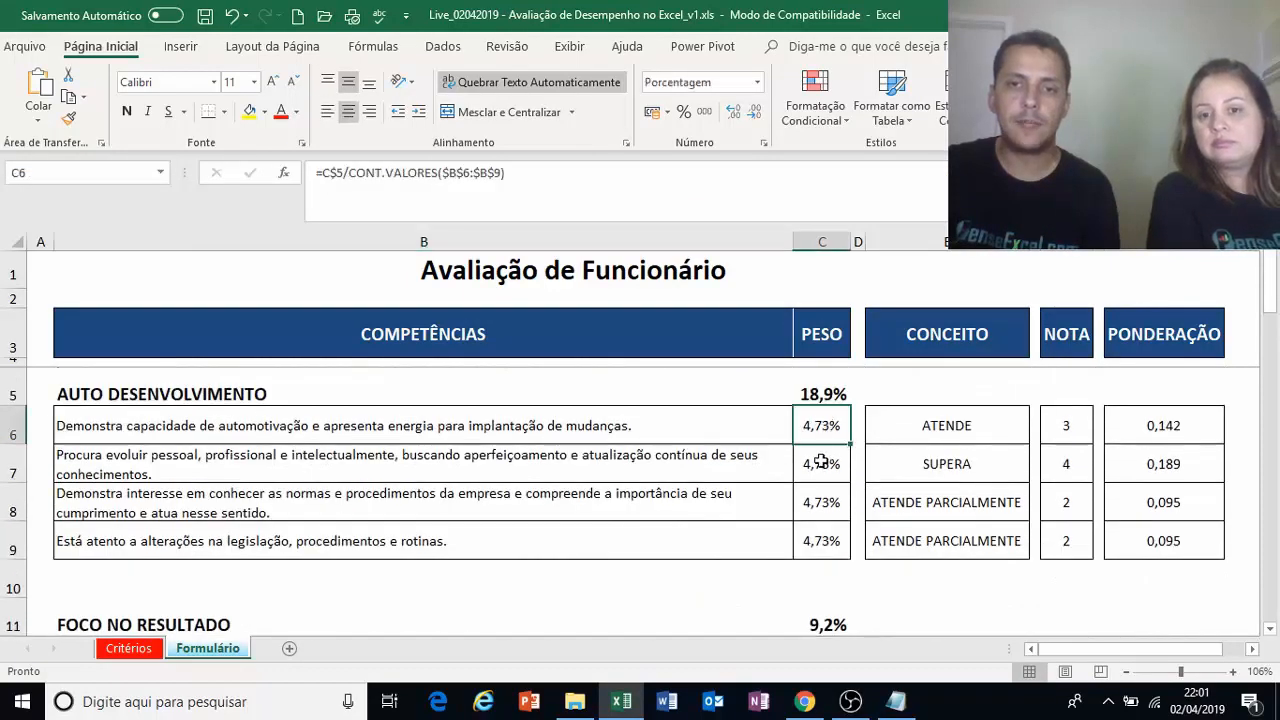
{"action": "left_click", "coordinate": [819, 457]}
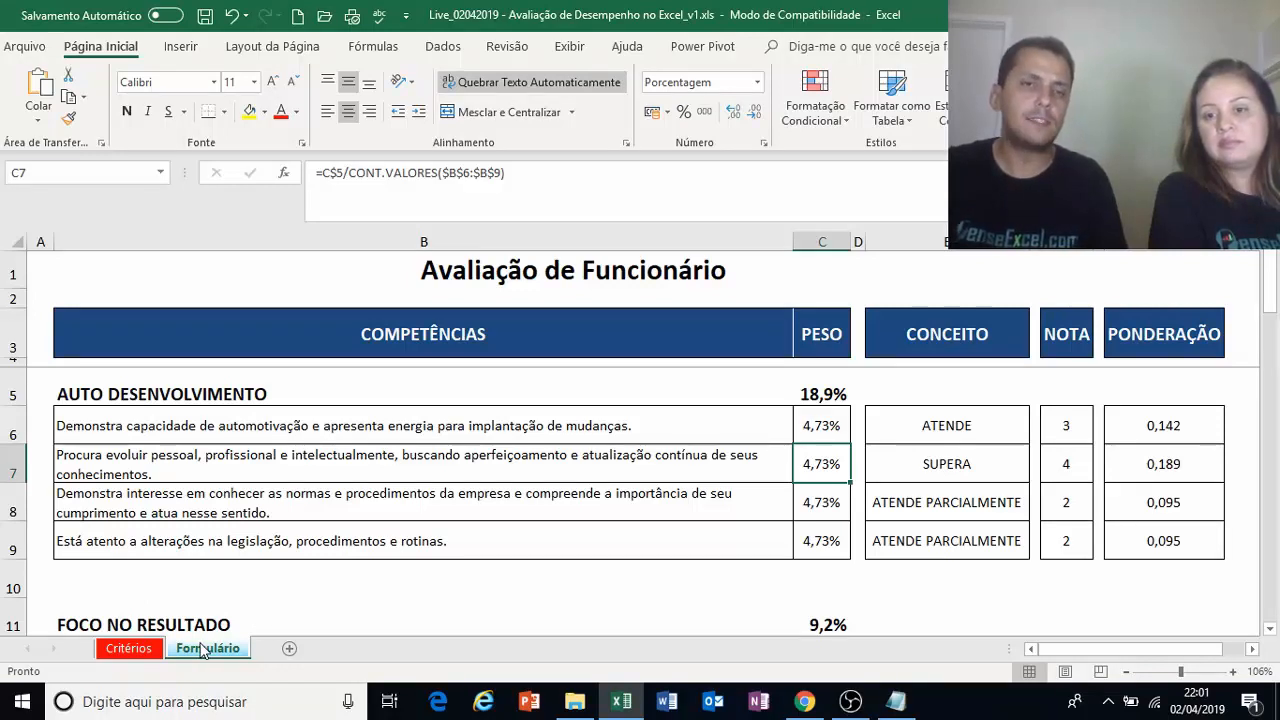
- Review the concept definitions, competency weights and final result criteria on the Critérios sheet
{"action": "left_click", "coordinate": [133, 655]}
{"action": "left_click", "coordinate": [683, 485]}
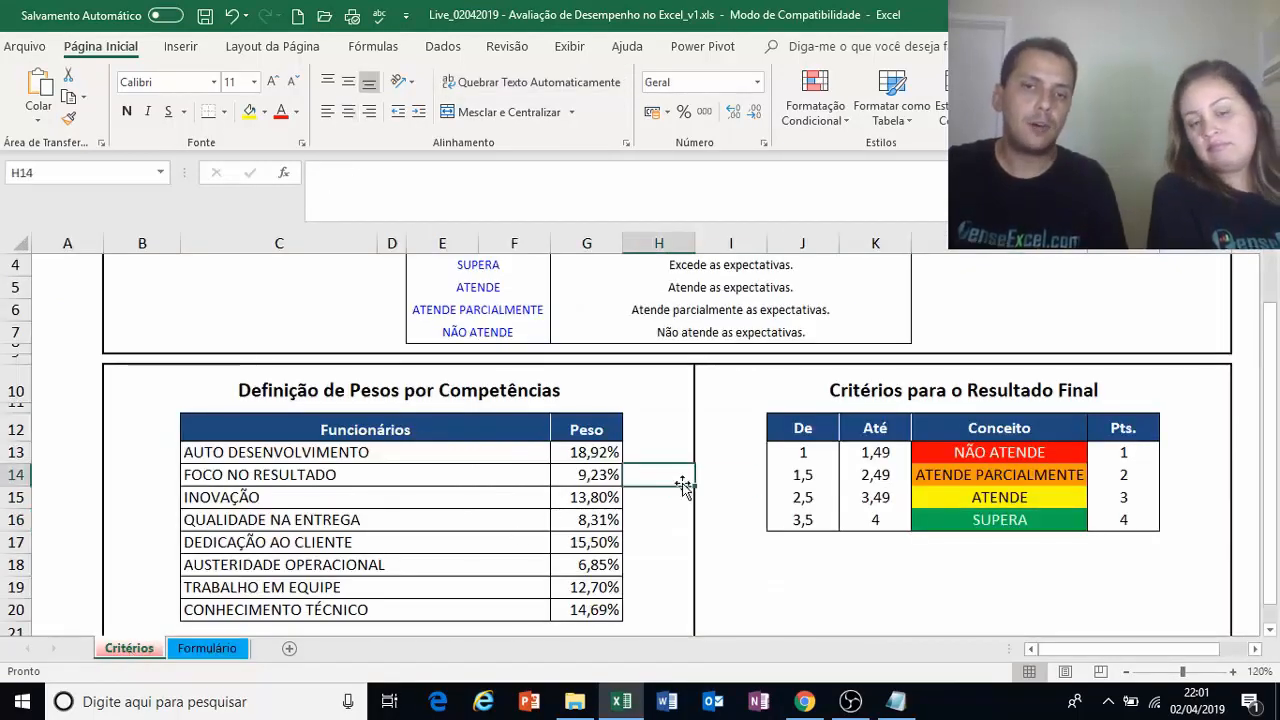
{"action": "scroll", "coordinate": [683, 485], "scroll_direction": "up", "scroll_amount": 1}
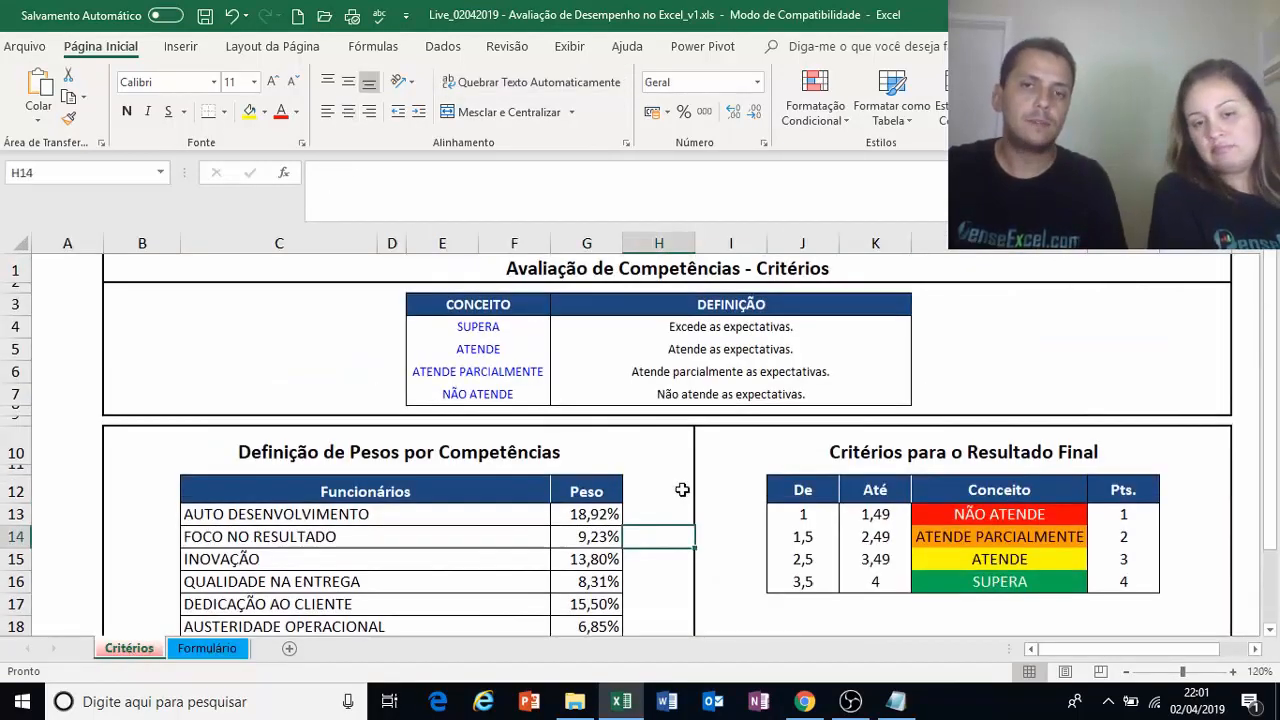
- Check the CONCEITO cell E6 on the Formulário sheet, and return to the Critérios sheet
{"action": "left_click", "coordinate": [194, 657]}
{"action": "left_click", "coordinate": [930, 428]}
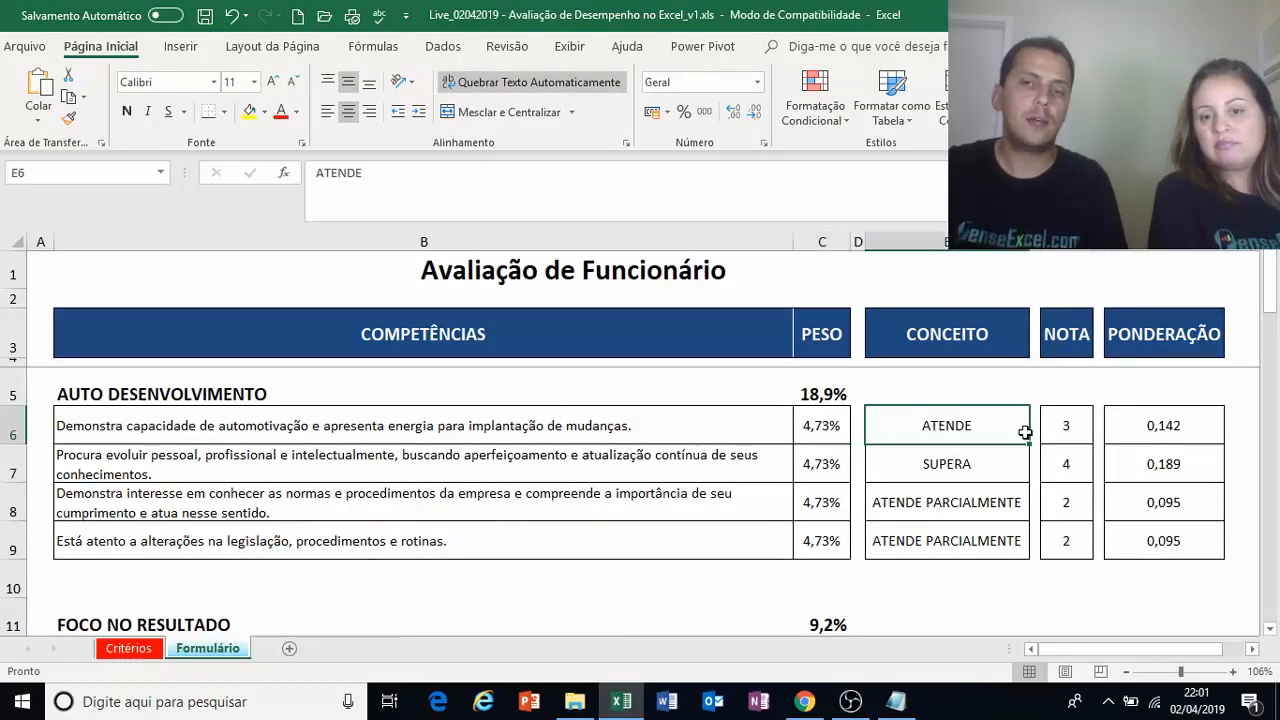
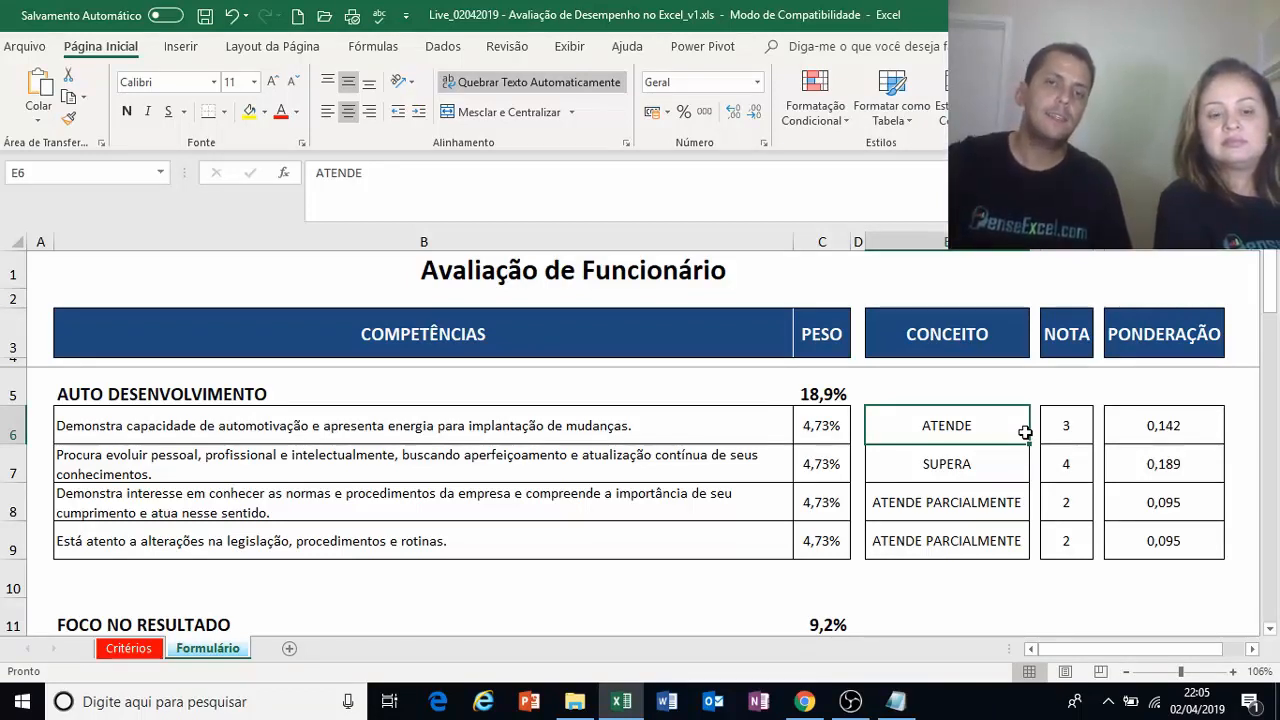
{"action": "left_click", "coordinate": [155, 649]}
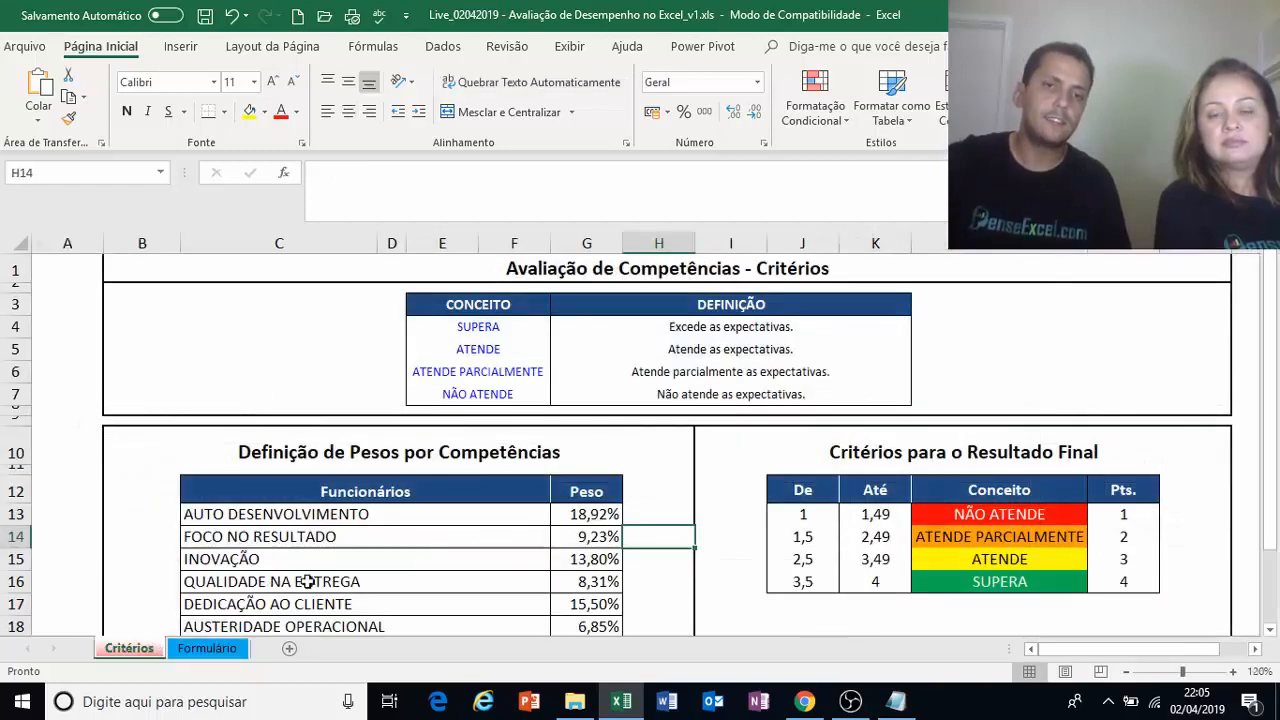